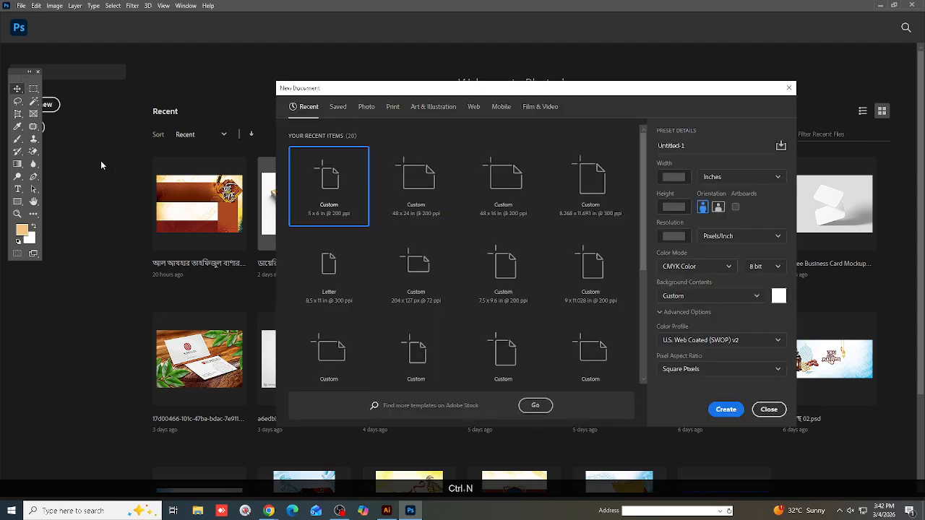
# Create a new CMYK document 7.5 inches wide and 9.6 inches high at 200 pixels per inch.
pyautogui.click(742, 178)
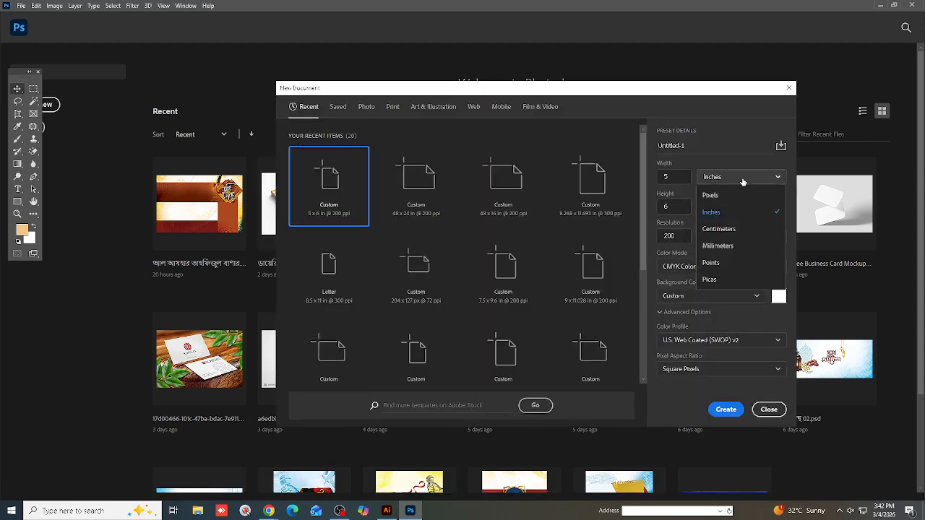
pyautogui.click(712, 213)
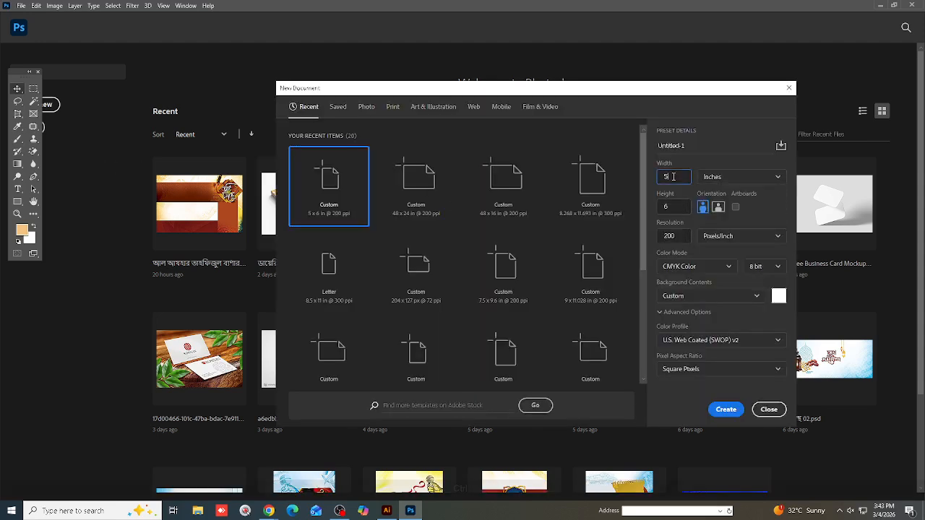
pyautogui.hotkey('ctrl', 'a')
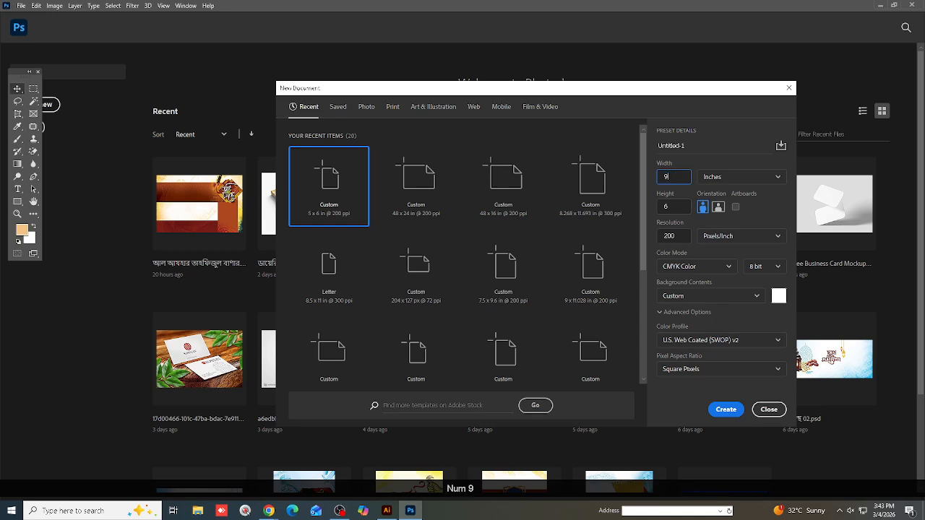
pyautogui.write('9.5')
pyautogui.press('Tab')
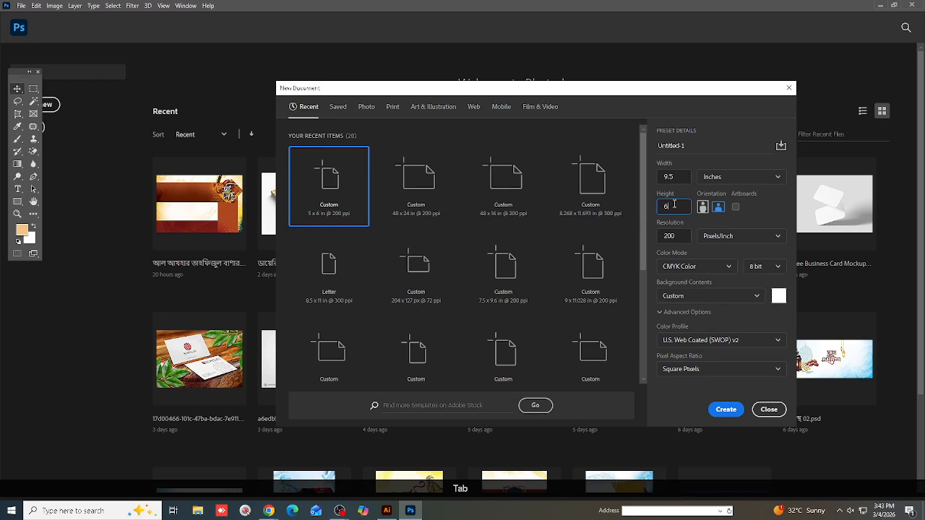
pyautogui.moveTo(674, 175); pyautogui.dragTo(654, 205)
pyautogui.write('7.5')
pyautogui.write('9.')
pyautogui.write('6')
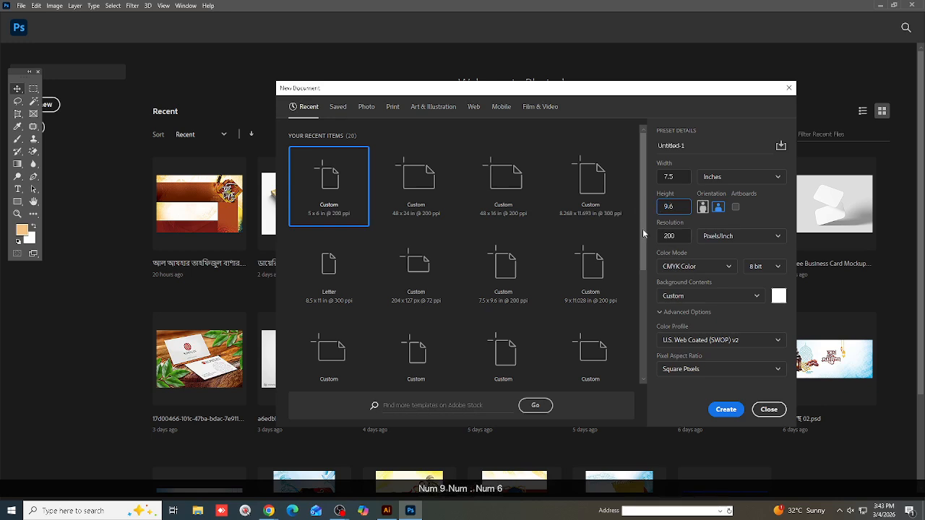
pyautogui.click(732, 409)
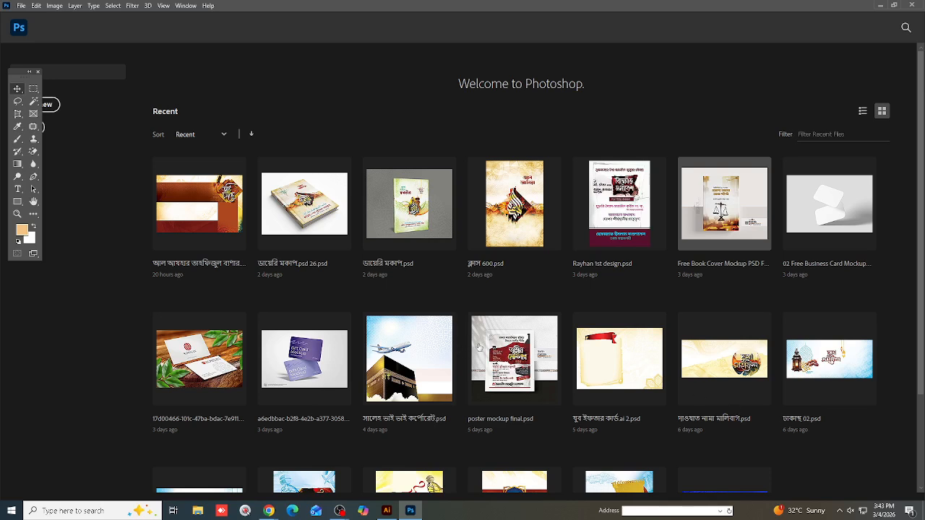
# Switch to Illustrator, paste the abstract ink painting and place it well to the right of the circular artwork.
pyautogui.click(388, 513)
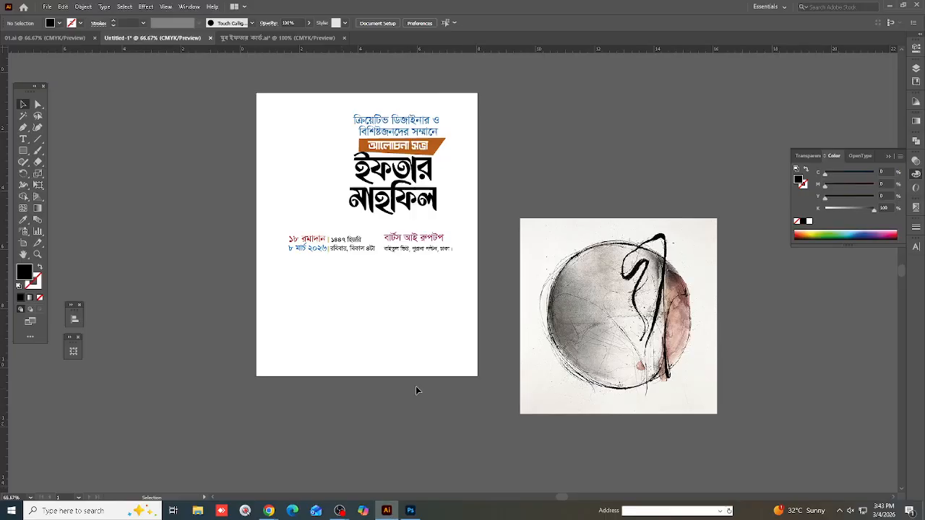
pyautogui.scroll(5, 417, 386)
pyautogui.scroll(-3, 587, 365)
pyautogui.press('ctrl+alt+KP_2')
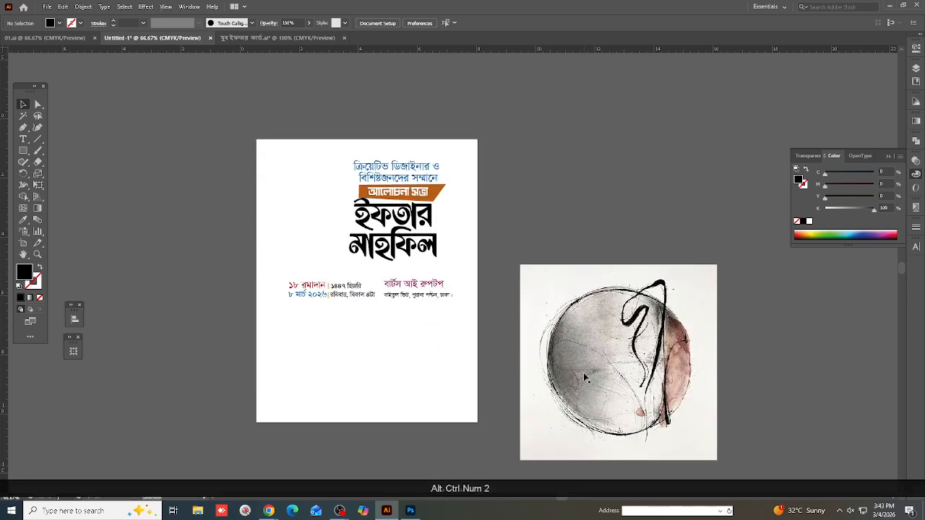
pyautogui.hotkey('ctrl', 'v')
pyautogui.scroll(-4, 527, 295)
pyautogui.moveTo(470, 258); pyautogui.dragTo(740, 256)
pyautogui.scroll(4, 557, 262)
pyautogui.scroll(-1, 427, 231)
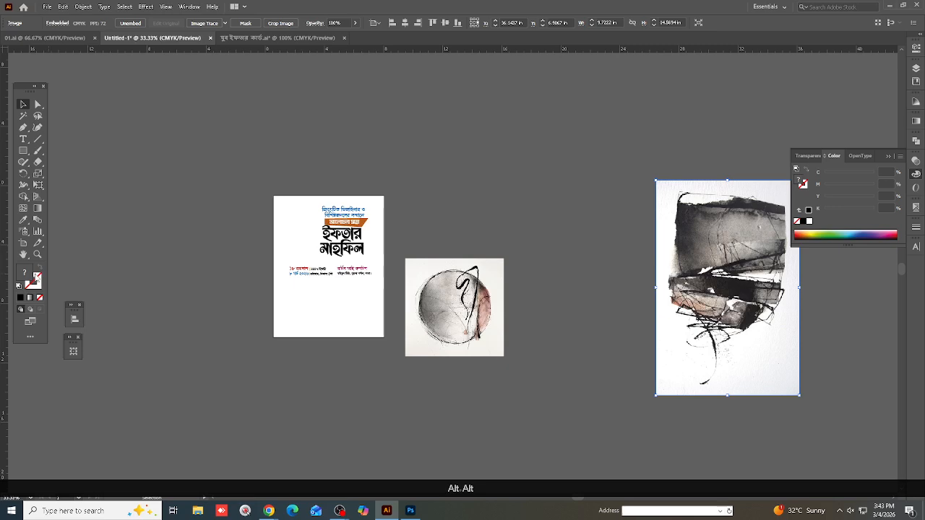
# Examine the circular ink artwork beside the poster artboard at several magnifications.
pyautogui.click(463, 308)
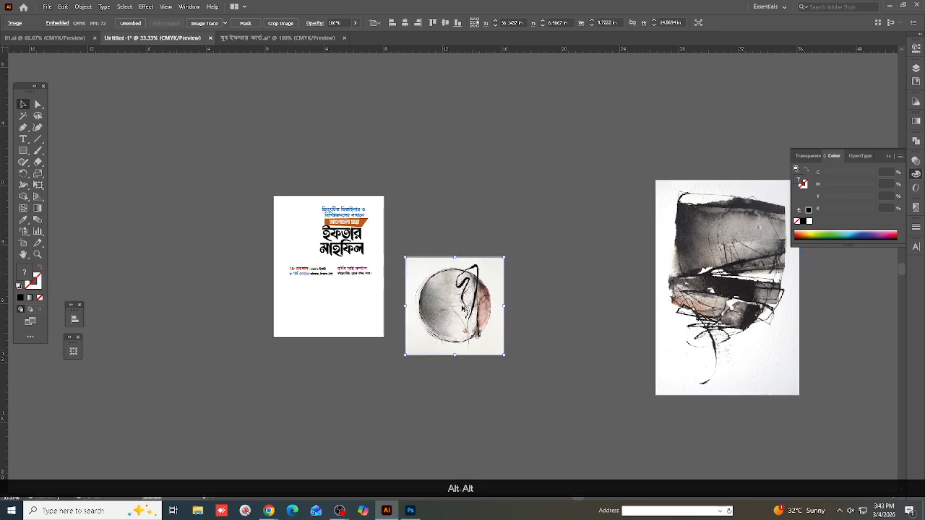
pyautogui.scroll(2, 462, 308)
pyautogui.scroll(1, 464, 312)
pyautogui.scroll(-3, 463, 267)
pyautogui.scroll(1, 441, 268)
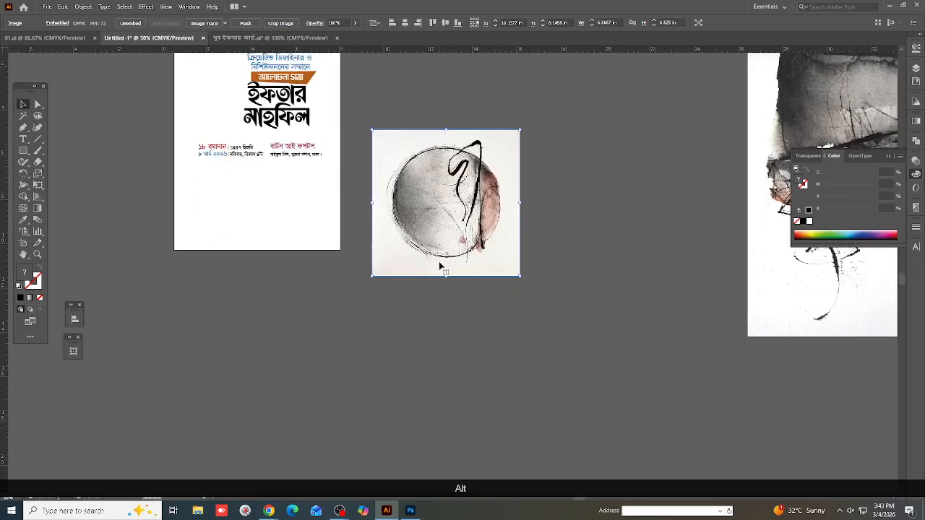
pyautogui.scroll(1, 442, 264)
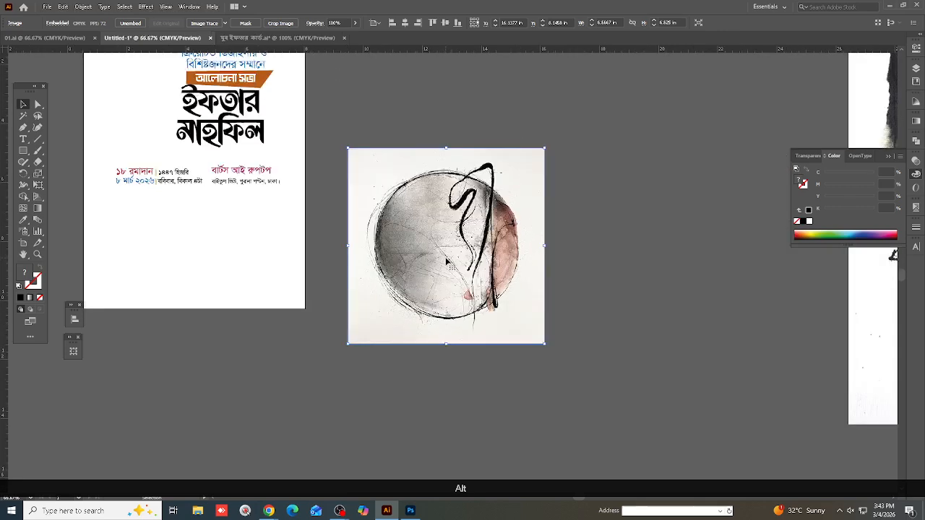
pyautogui.scroll(1, 447, 262)
pyautogui.scroll(-2, 447, 262)
pyautogui.scroll(1, 447, 266)
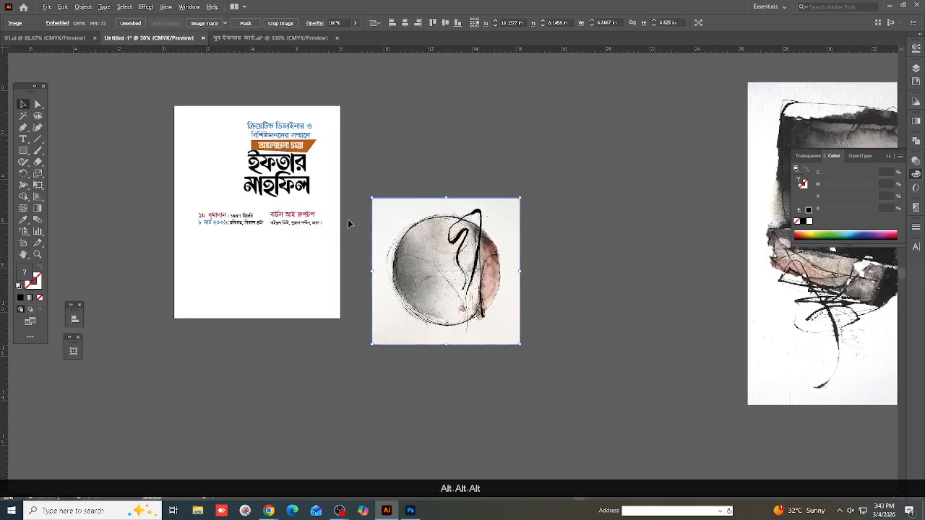
pyautogui.scroll(-1, 348, 224)
# Duplicate the abstract ink painting straight below the original.
pyautogui.click(620, 210)
pyautogui.scroll(-2, 568, 216)
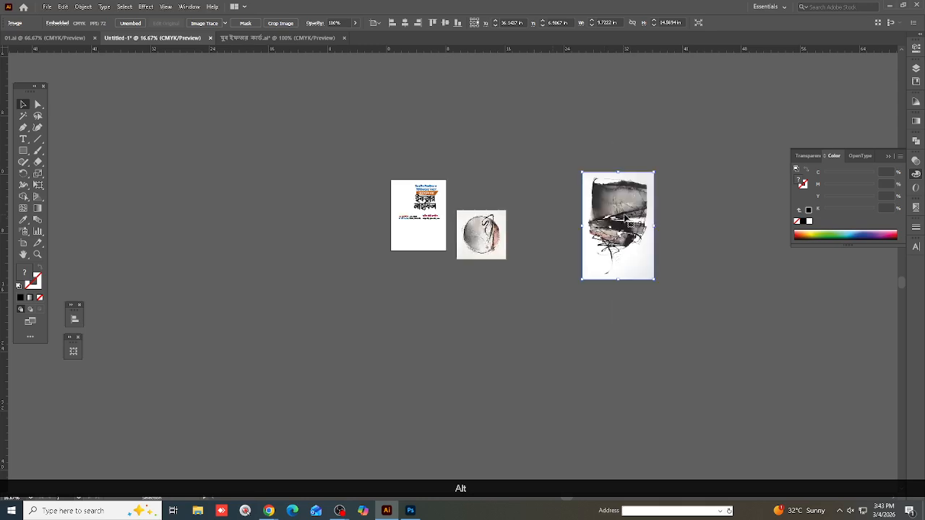
pyautogui.moveTo(625, 218); pyautogui.dragTo(648, 334)
pyautogui.scroll(2, 648, 335)
pyautogui.scroll(1, 647, 335)
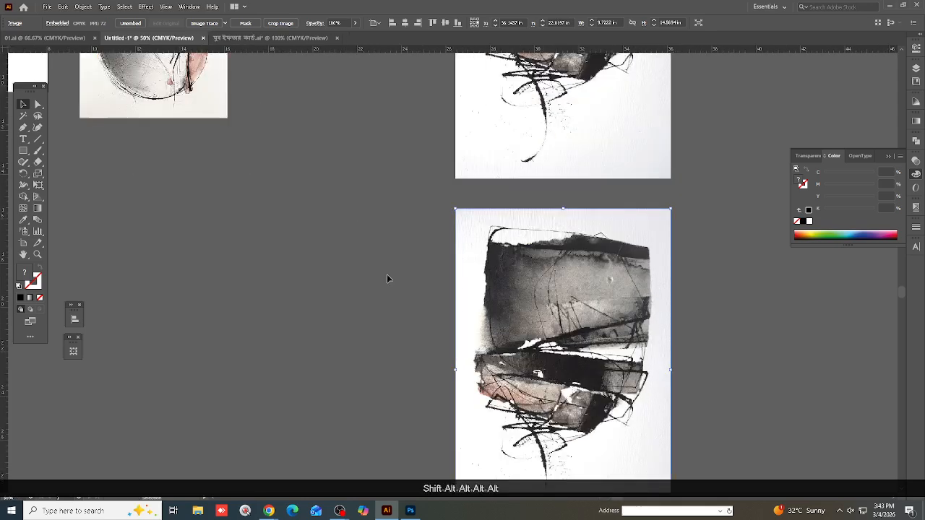
# Duplicate the lower copy of the ink painting horizontally to its right.
pyautogui.scroll(-2, 387, 278)
pyautogui.scroll(-1, 434, 253)
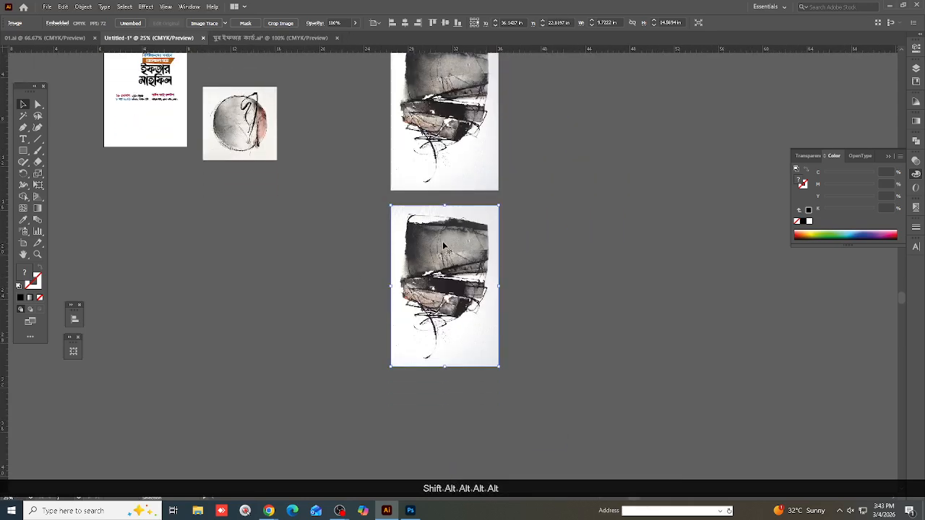
pyautogui.scroll(2, 444, 246)
pyautogui.moveTo(454, 292); pyautogui.dragTo(715, 291)
# Image-trace the lower-left copy of the ink painting with the High Fidelity Photo preset.
pyautogui.click(417, 280)
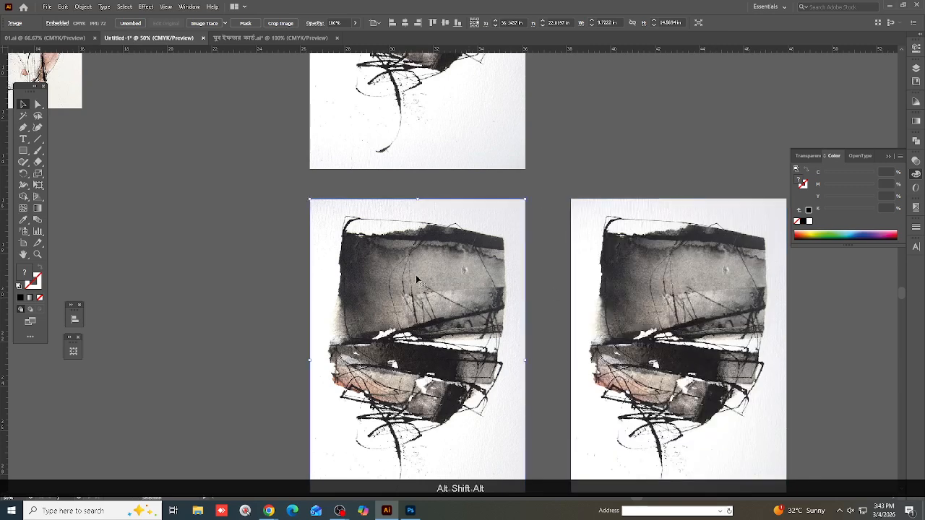
pyautogui.scroll(-1, 417, 280)
pyautogui.scroll(1, 470, 280)
pyautogui.scroll(1, 470, 281)
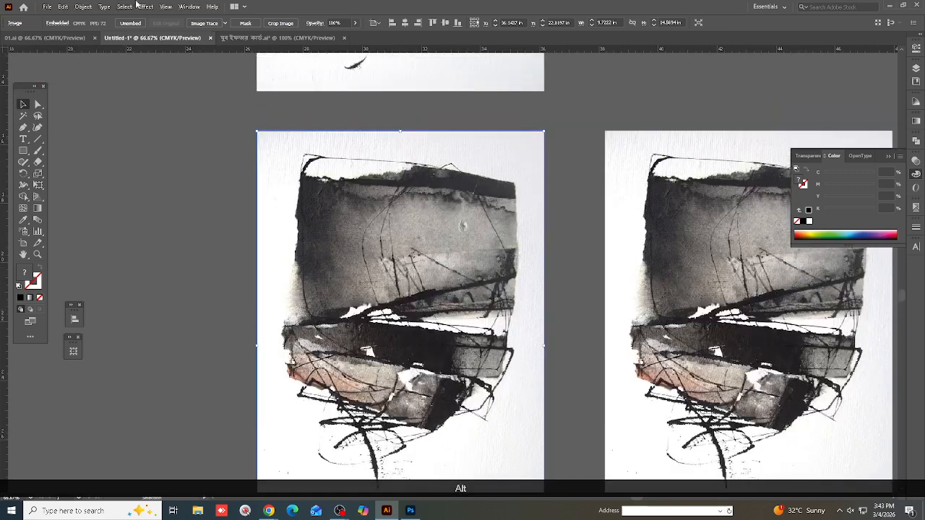
pyautogui.click(225, 24)
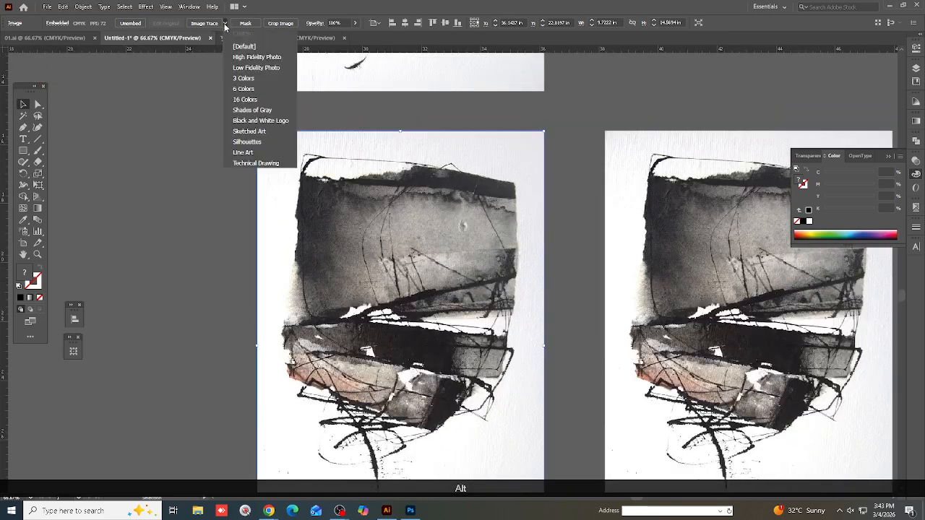
pyautogui.click(256, 57)
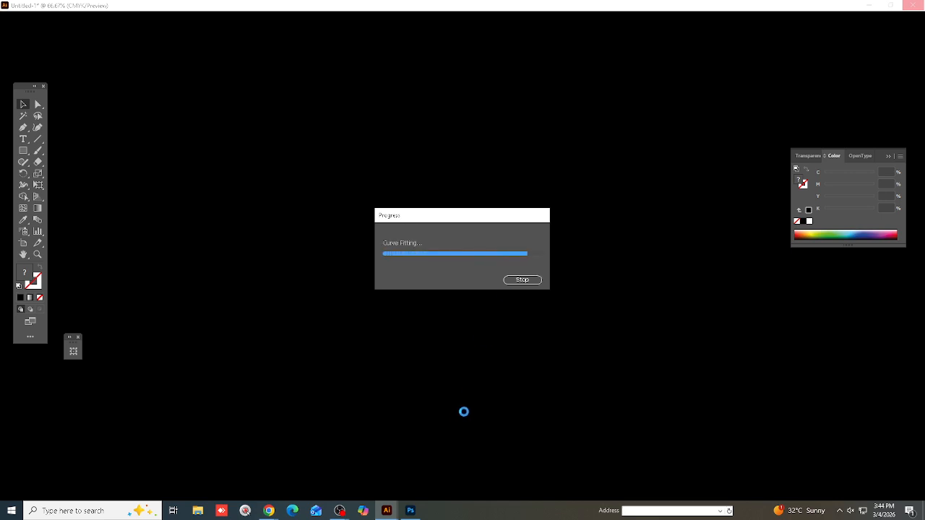
pyautogui.scroll(-2, 406, 268)
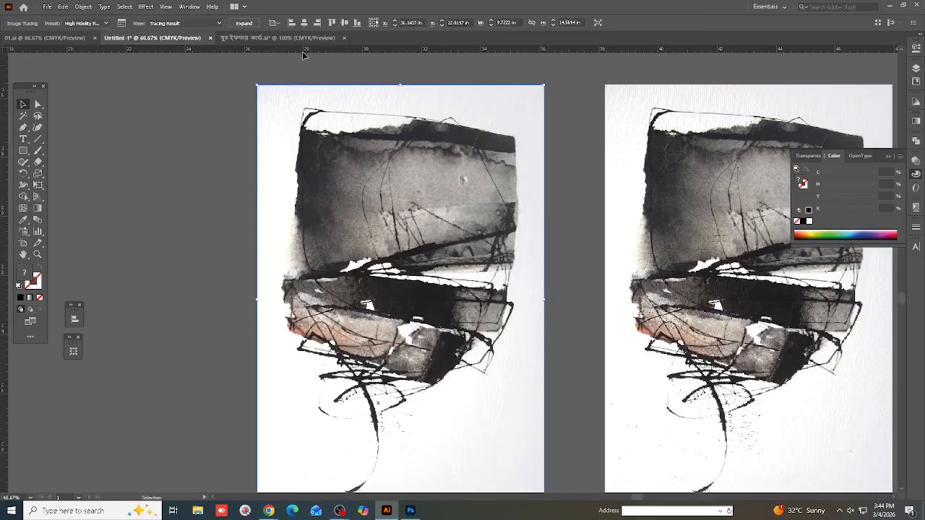
# Expand the traced painting into vector paths and ungroup them.
pyautogui.click(245, 23)
pyautogui.scroll(-2, 374, 216)
pyautogui.rightClick(387, 217)
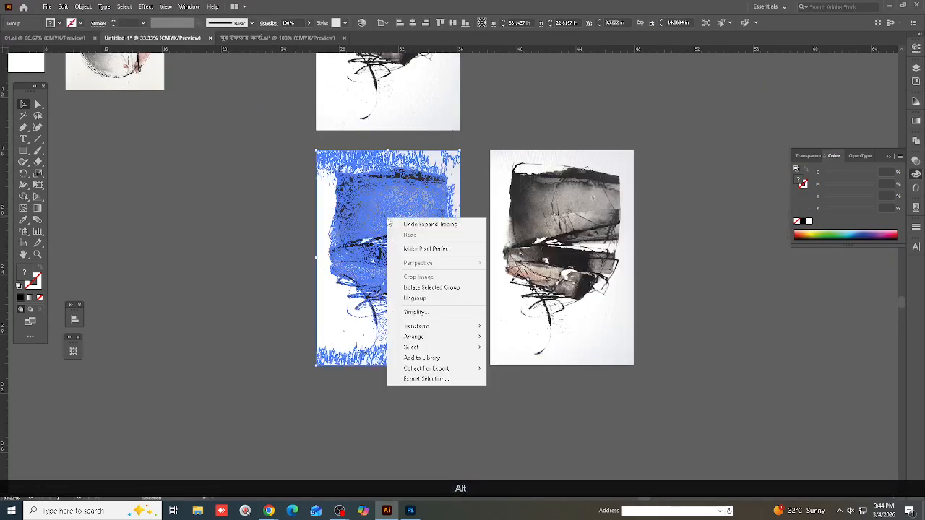
pyautogui.click(415, 298)
# Move the untraced duplicate painting farther right, away from the traced copy.
pyautogui.moveTo(563, 291); pyautogui.dragTo(715, 269)
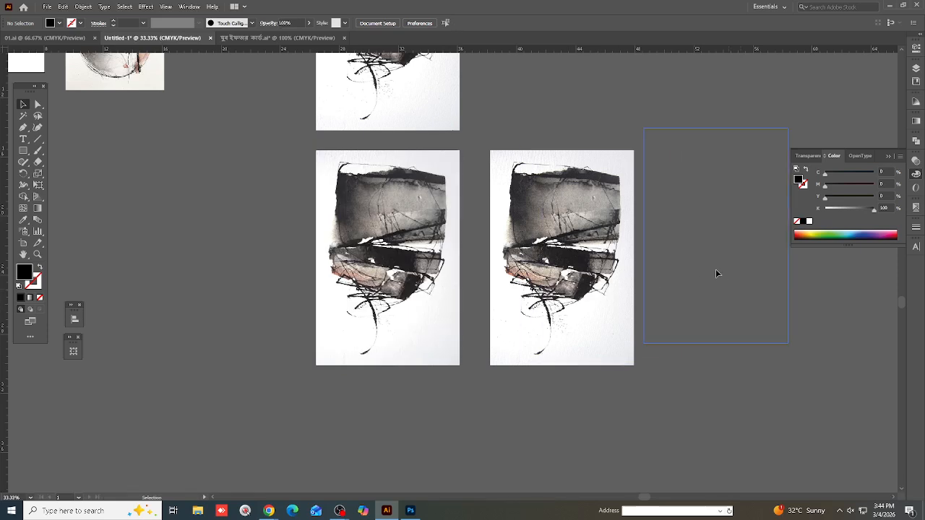
pyautogui.scroll(-2, 587, 290)
pyautogui.scroll(-1, 588, 290)
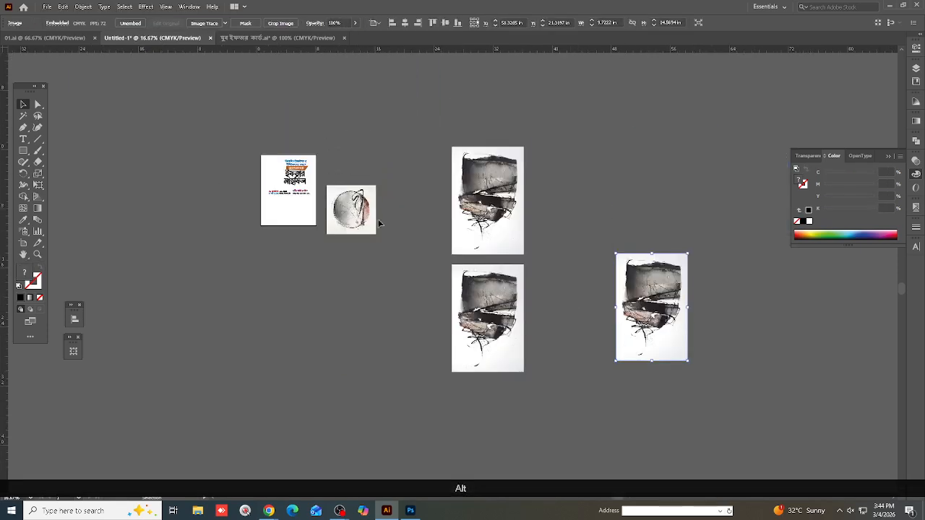
# Select the near-white background paths of the traced painting with the Magic Wand and delete them.
pyautogui.click(24, 116)
pyautogui.click(519, 270)
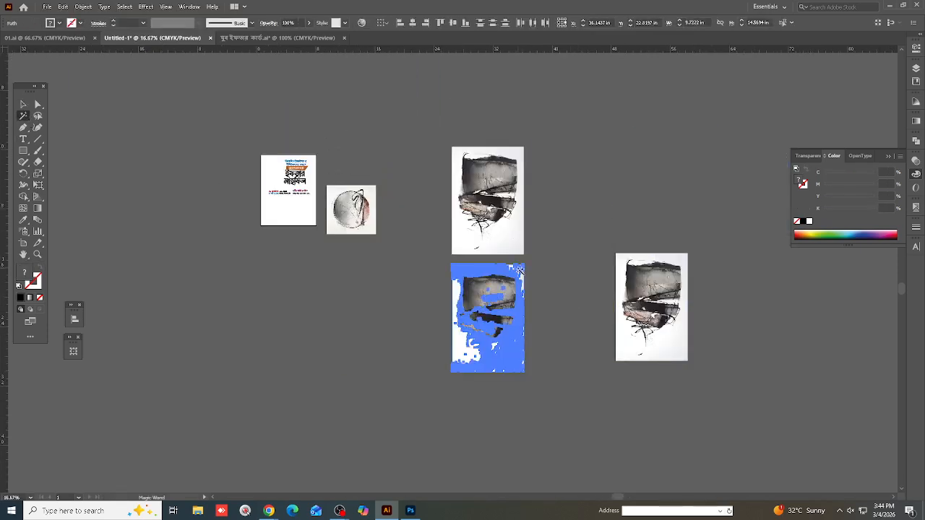
pyautogui.press('BackSpace')
pyautogui.scroll(2, 508, 316)
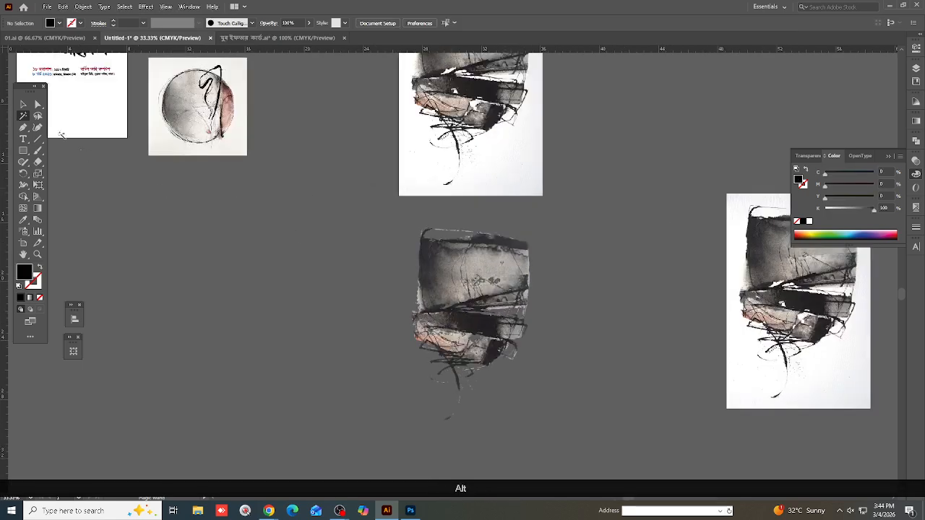
# Select all remaining paths of the traced ink shape and duplicate them to the left.
pyautogui.click(22, 107)
pyautogui.scroll(3, 498, 312)
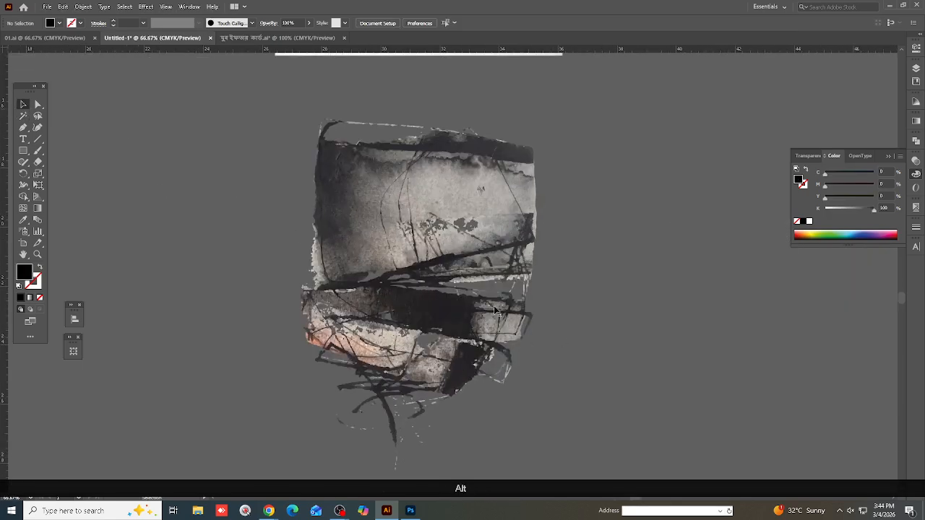
pyautogui.scroll(-3, 439, 227)
pyautogui.moveTo(399, 201); pyautogui.dragTo(603, 390)
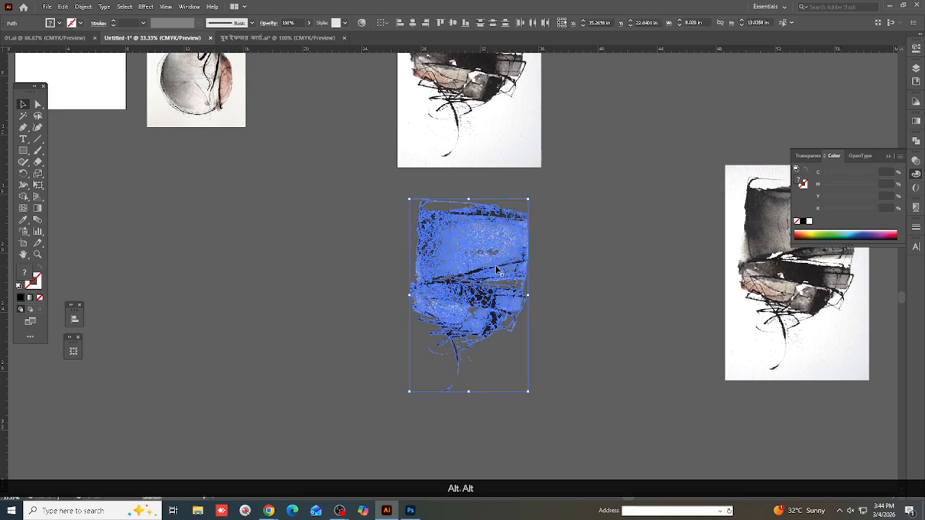
pyautogui.moveTo(526, 365); pyautogui.dragTo(394, 369)
# Delete the thin curved stroke and its leftover stub above the upper-left corner of the left ink shape.
pyautogui.scroll(1, 197, 279)
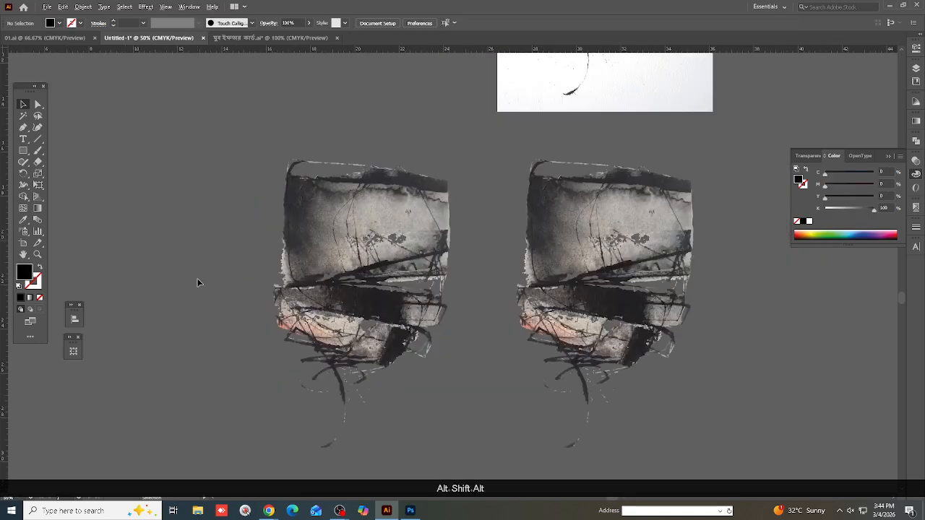
pyautogui.scroll(2, 209, 245)
pyautogui.scroll(2, 327, 233)
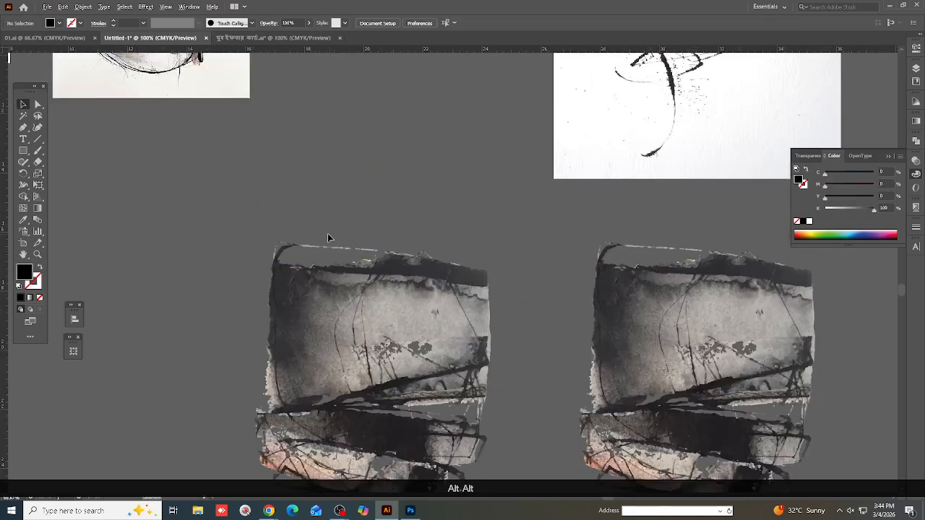
pyautogui.moveTo(211, 218); pyautogui.dragTo(404, 261)
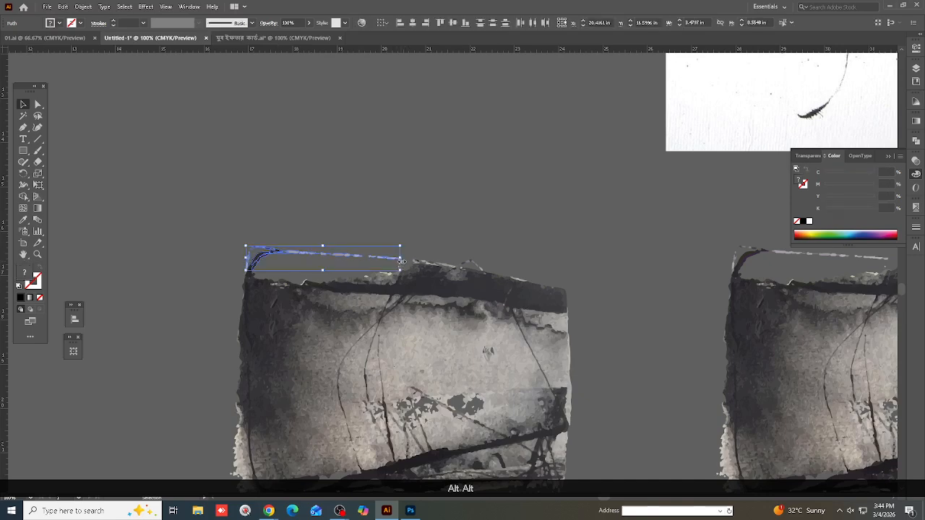
pyautogui.press('BackSpace')
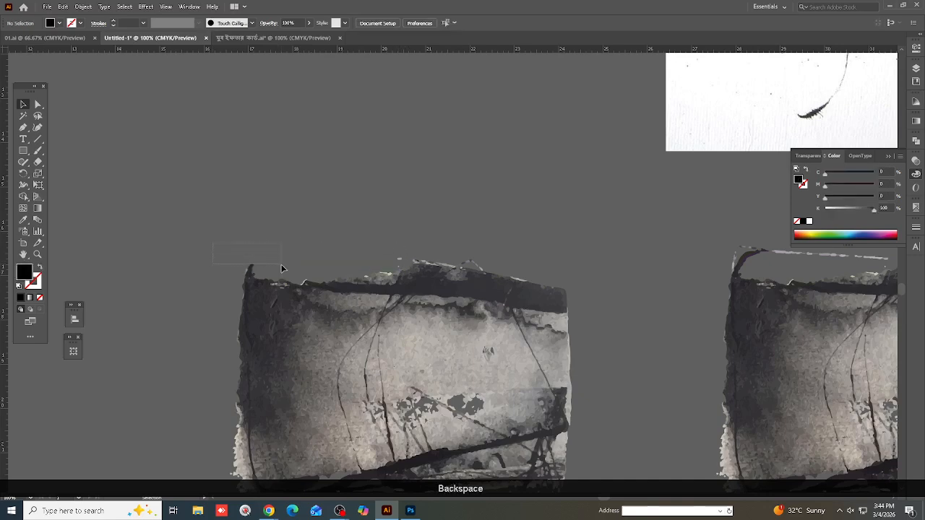
pyautogui.moveTo(274, 276); pyautogui.dragTo(275, 275)
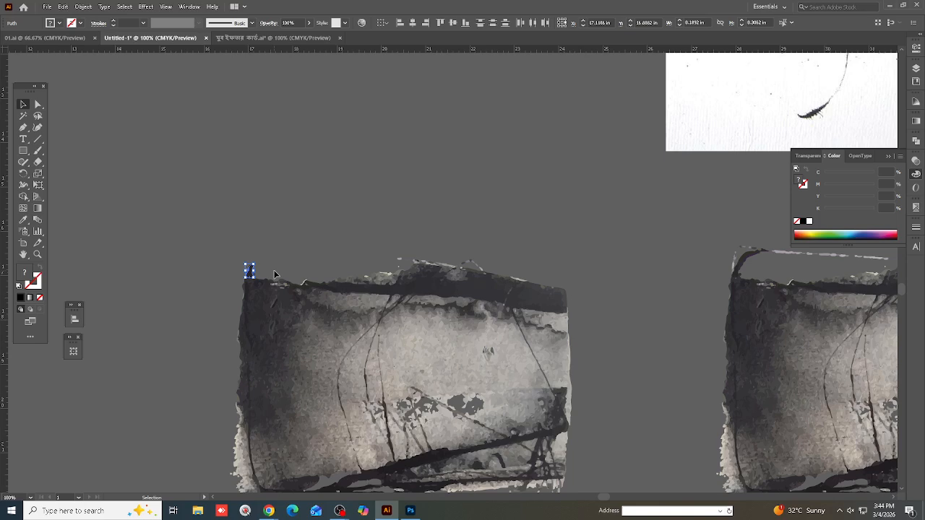
pyautogui.press('BackSpace')
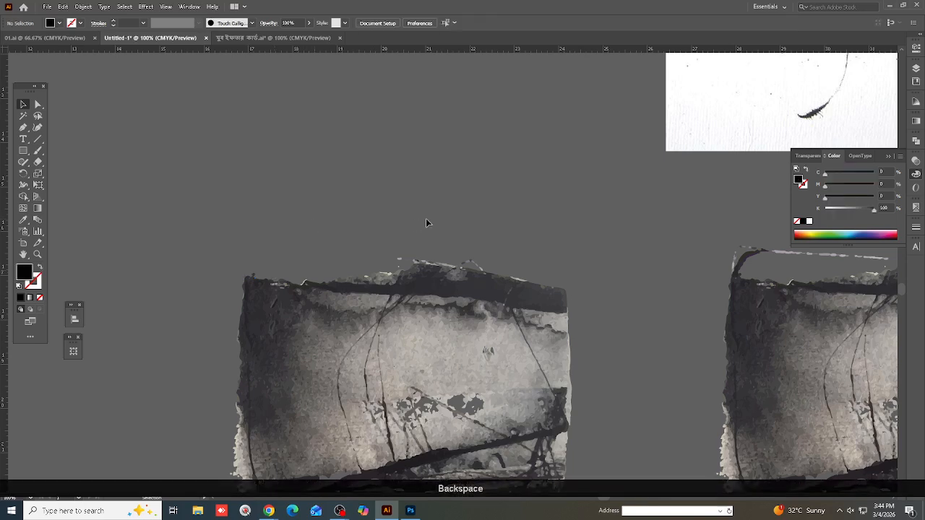
# Delete the stray fragments sticking out above the upper edge of the left ink shape.
pyautogui.moveTo(524, 255); pyautogui.dragTo(488, 260)
pyautogui.press('BackSpace')
pyautogui.press('BackSpace')
pyautogui.scroll(-5, 465, 234)
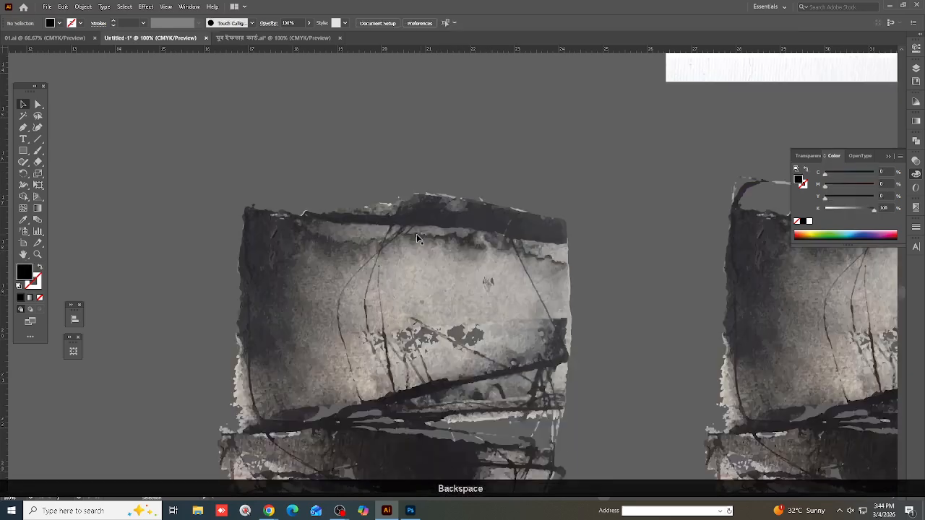
# Move the lower part of the left ink shape down and to the left, away from the upper block, and group its paths.
pyautogui.keyDown('alt'); pyautogui.scroll(-2, 258, 242); pyautogui.keyUp('alt')
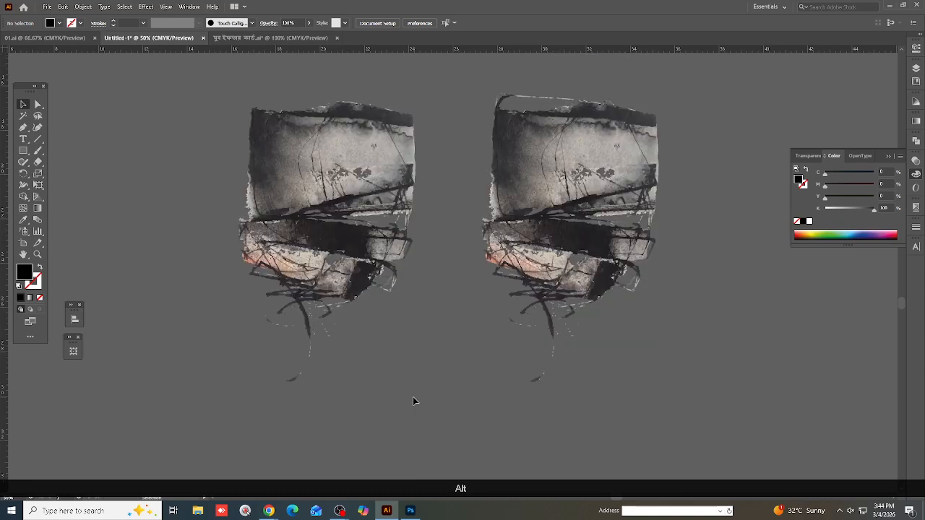
pyautogui.moveTo(220, 245); pyautogui.dragTo(219, 217)
pyautogui.keyDown('alt'); pyautogui.scroll(-1, 356, 253); pyautogui.keyUp('alt')
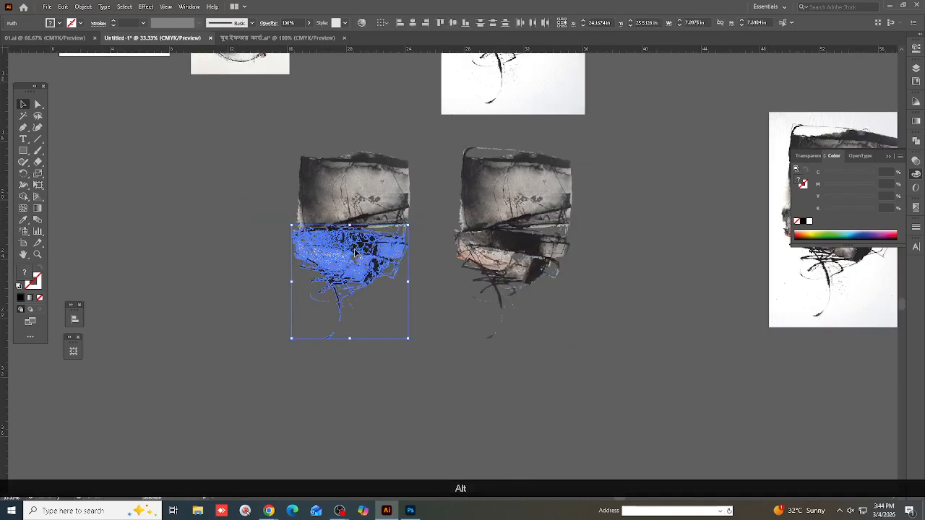
pyautogui.moveTo(356, 253); pyautogui.dragTo(280, 321)
pyautogui.scroll(1, 385, 311)
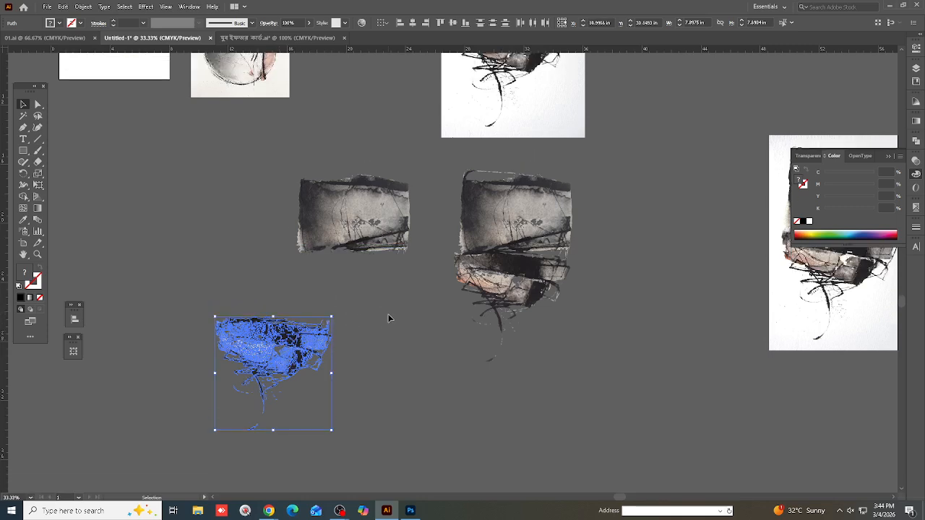
pyautogui.hotkey('ctrl', 'g')
pyautogui.click(355, 301)
# Delete the tiny stray fragment beside the lower-left corner of the upper ink block.
pyautogui.keyDown('alt'); pyautogui.scroll(2, 358, 274); pyautogui.keyUp('alt')
pyautogui.scroll(1, 358, 274)
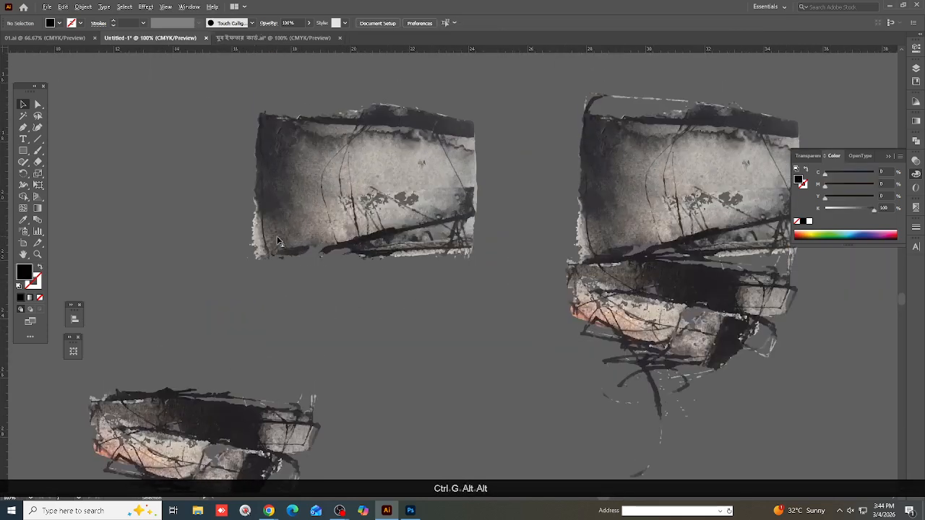
pyautogui.keyDown('alt'); pyautogui.scroll(1, 282, 202); pyautogui.keyUp('alt')
pyautogui.scroll(4, 253, 159)
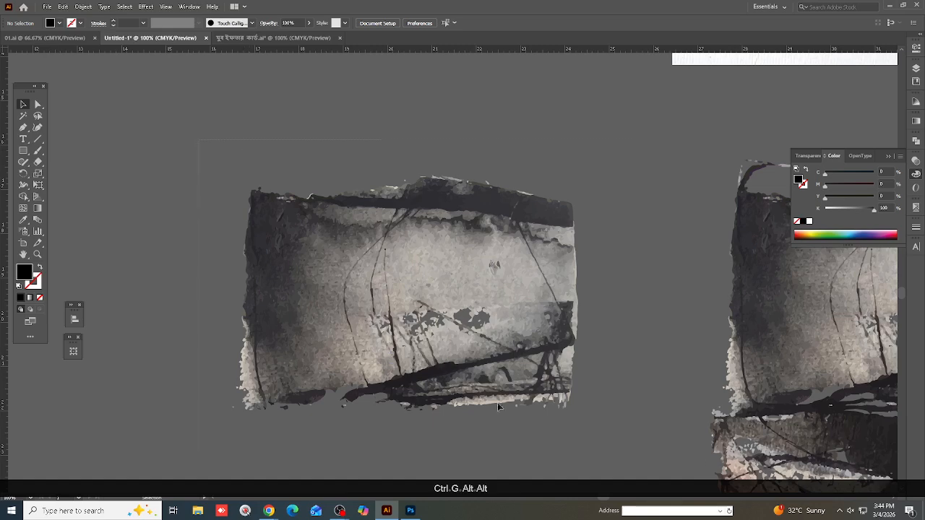
pyautogui.moveTo(497, 407); pyautogui.dragTo(638, 449)
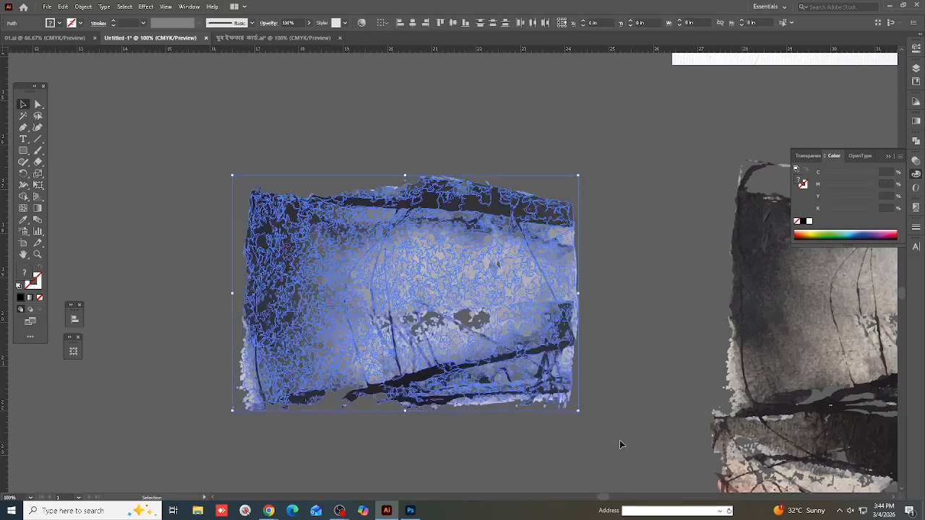
pyautogui.click(227, 379)
pyautogui.scroll(-1, 225, 370)
pyautogui.click(234, 394)
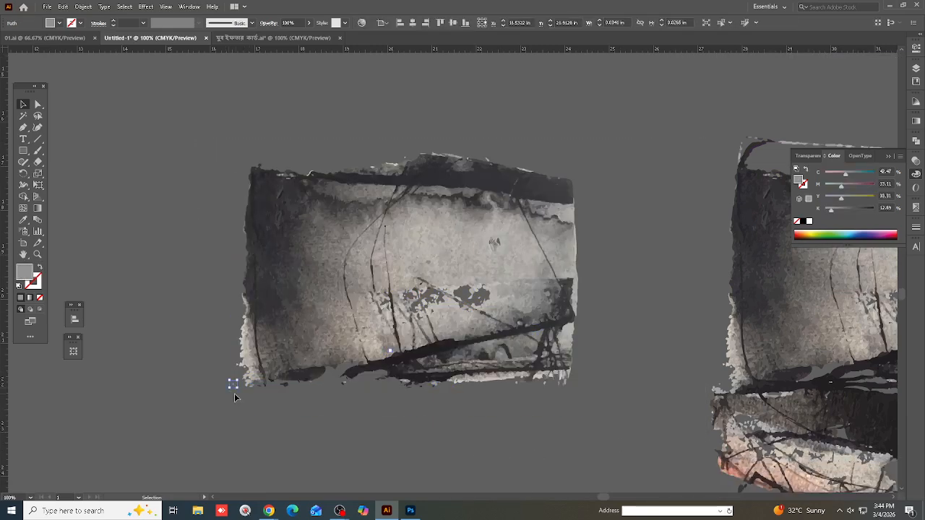
pyautogui.press('BackSpace')
# Select all paths of the upper ink block and group them.
pyautogui.moveTo(233, 116); pyautogui.dragTo(608, 410)
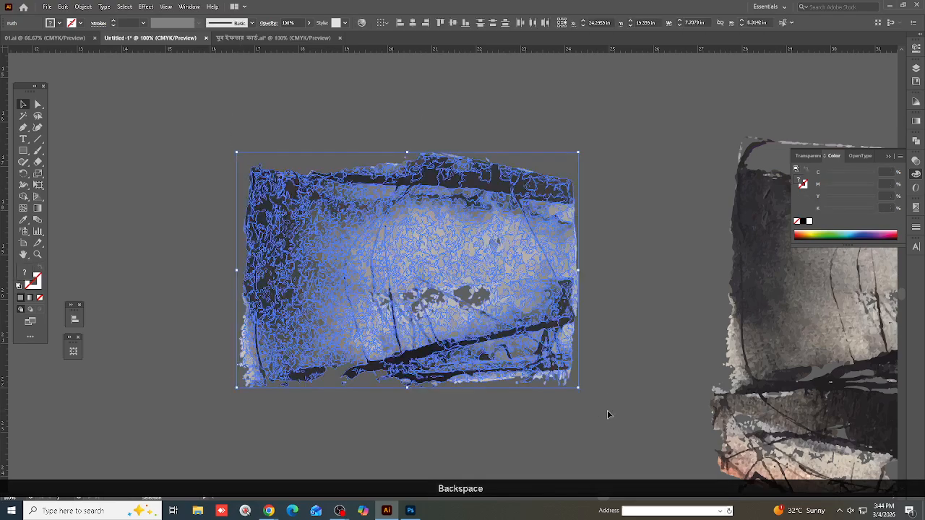
pyautogui.hotkey('ctrl', 'g')
pyautogui.scroll(-1, 384, 310)
pyautogui.scroll(-3, 611, 295)
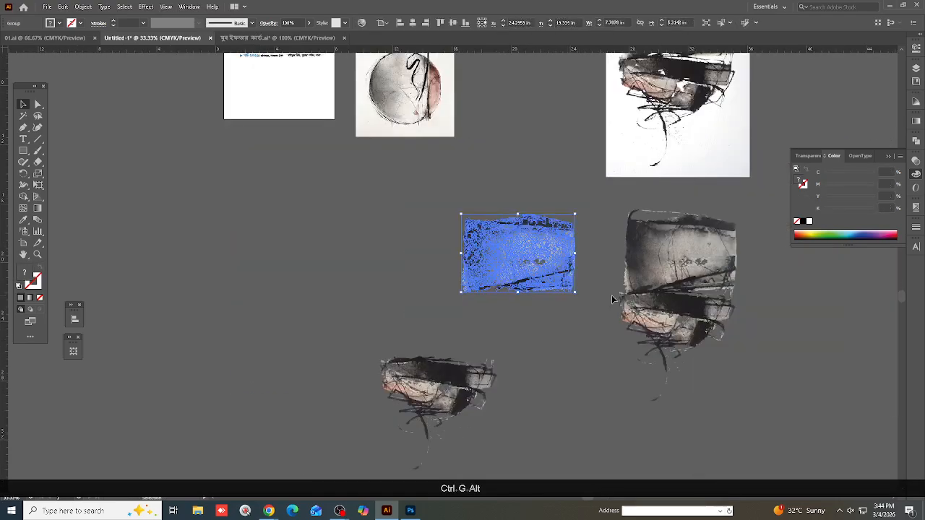
pyautogui.click(611, 295)
# Cut the grouped upper ink block and paste it as a smart object into the blank Photoshop document.
pyautogui.scroll(2, 535, 272)
pyautogui.scroll(2, 535, 272)
pyautogui.click(528, 266)
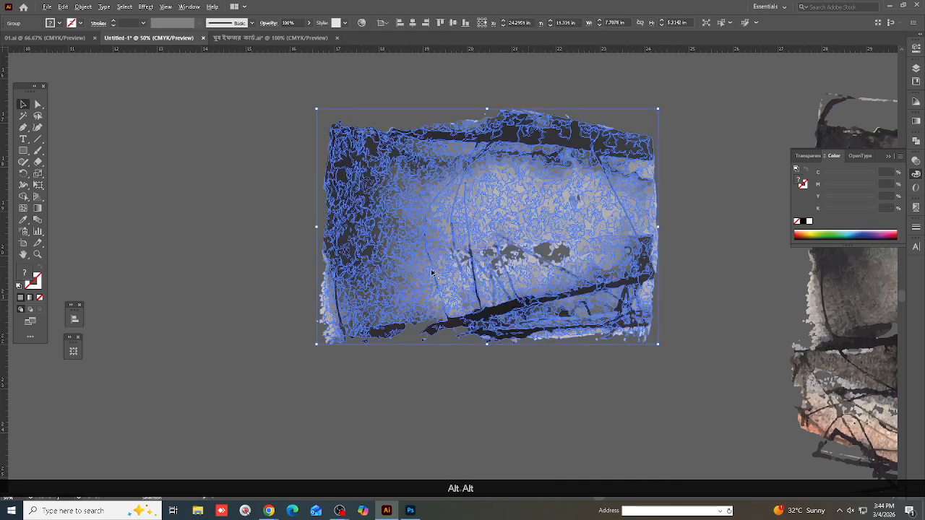
pyautogui.scroll(-3, 455, 281)
pyautogui.hotkey('ctrl', 'x')
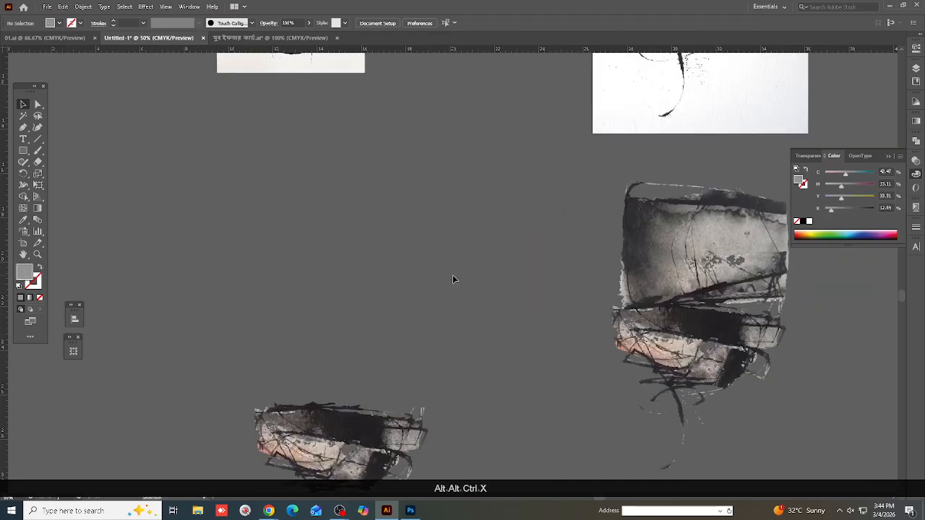
pyautogui.scroll(-4, 448, 289)
pyautogui.click(421, 508)
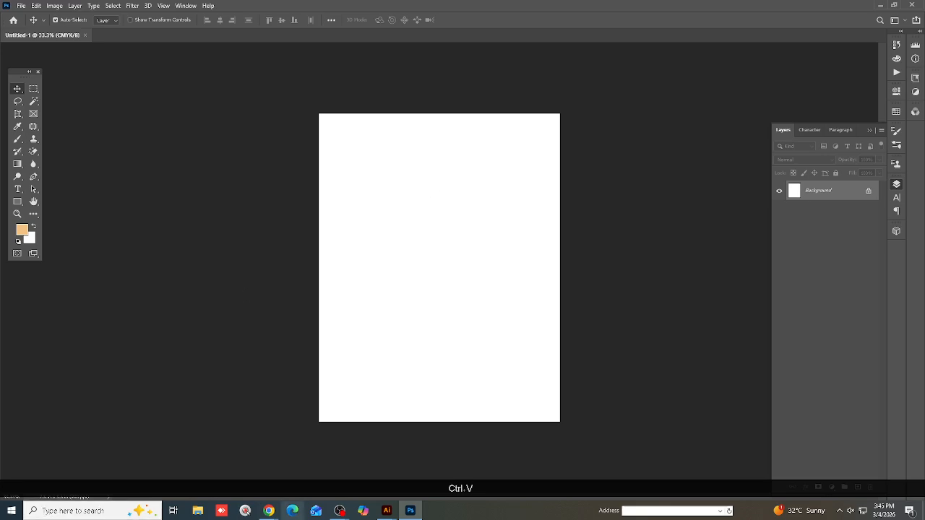
pyautogui.moveTo(387, 510)
pyautogui.click(365, 471)
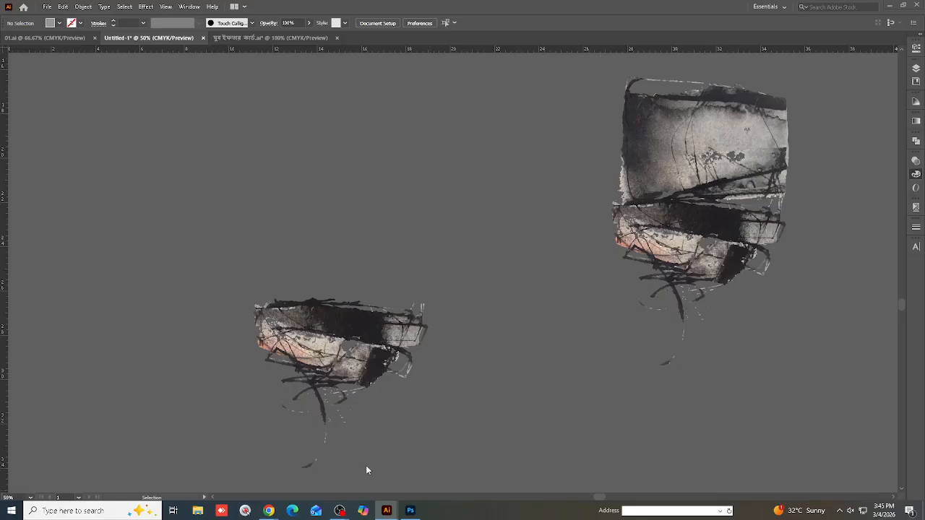
pyautogui.click(410, 511)
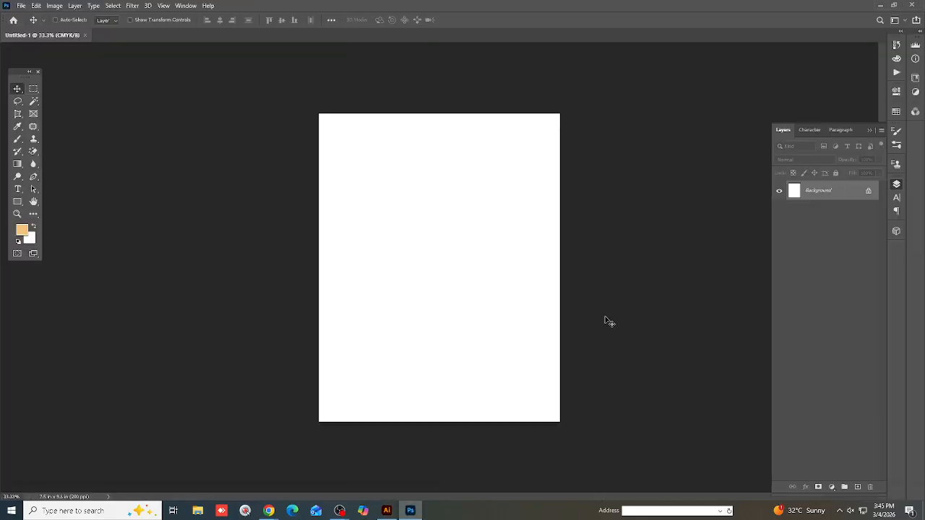
pyautogui.hotkey('ctrl', 'v')
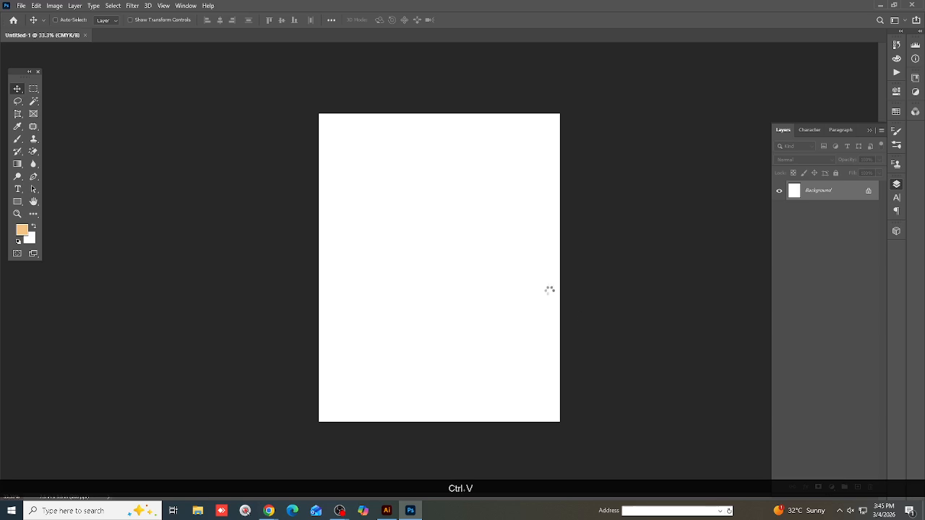
pyautogui.press('Return')
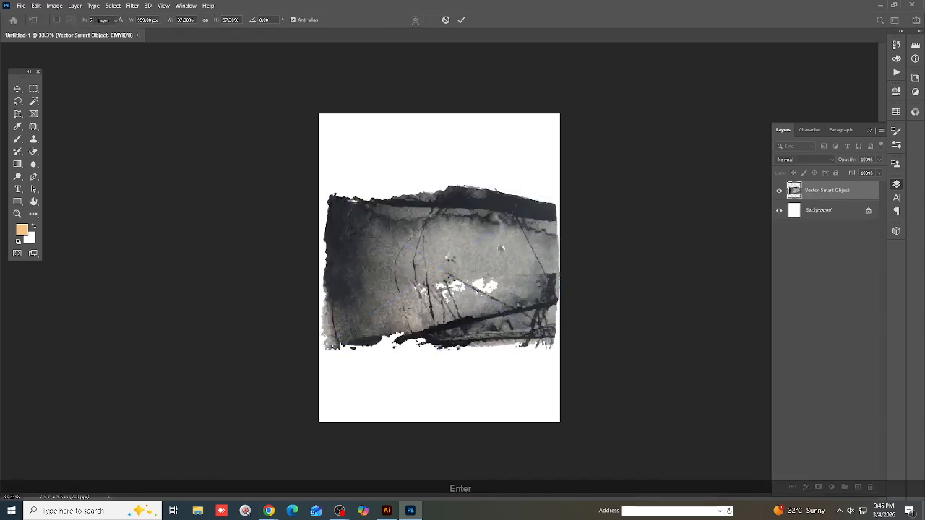
# Scale the ink block down to about three fifths of the page width and position it centred in the upper half.
pyautogui.moveTo(471, 287); pyautogui.dragTo(471, 255)
pyautogui.hotkey('ctrl', 't')
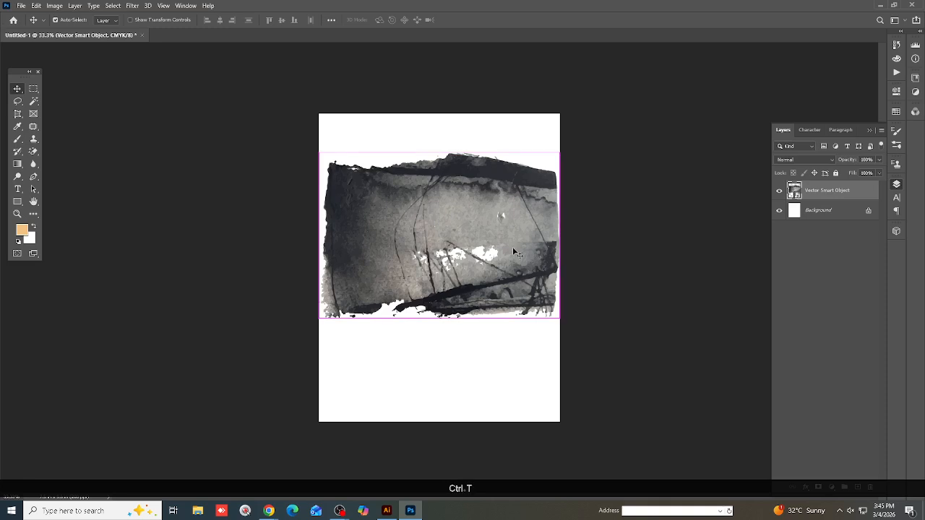
pyautogui.moveTo(558, 237); pyautogui.dragTo(515, 238)
pyautogui.moveTo(450, 257); pyautogui.dragTo(451, 240)
pyautogui.press('Return')
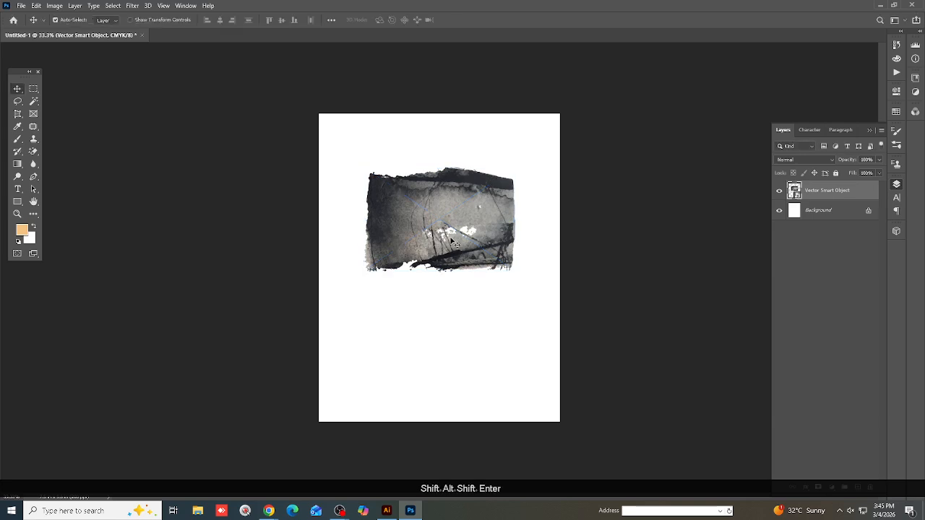
# Select a full-width rectangular band along the bottom edge of the page and create a new layer for it.
pyautogui.scroll(3, 442, 232)
pyautogui.scroll(-3, 446, 287)
pyautogui.press('ctrl')
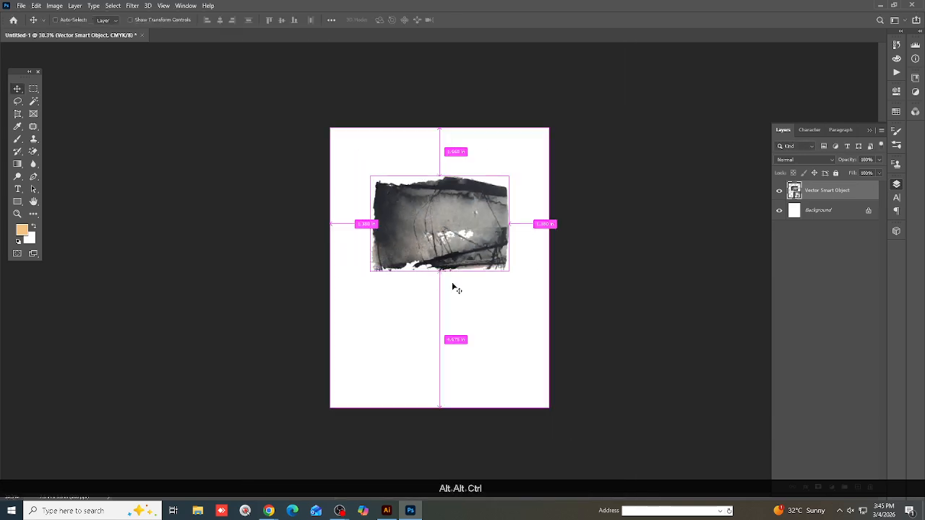
pyautogui.hotkey('ctrl', '0')
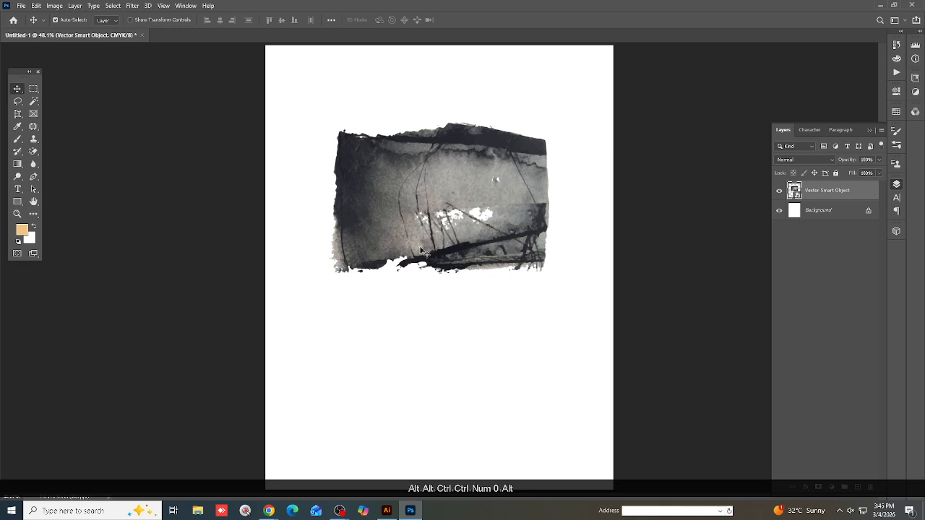
pyautogui.scroll(1, 426, 253)
pyautogui.scroll(-3, 332, 262)
pyautogui.click(32, 88)
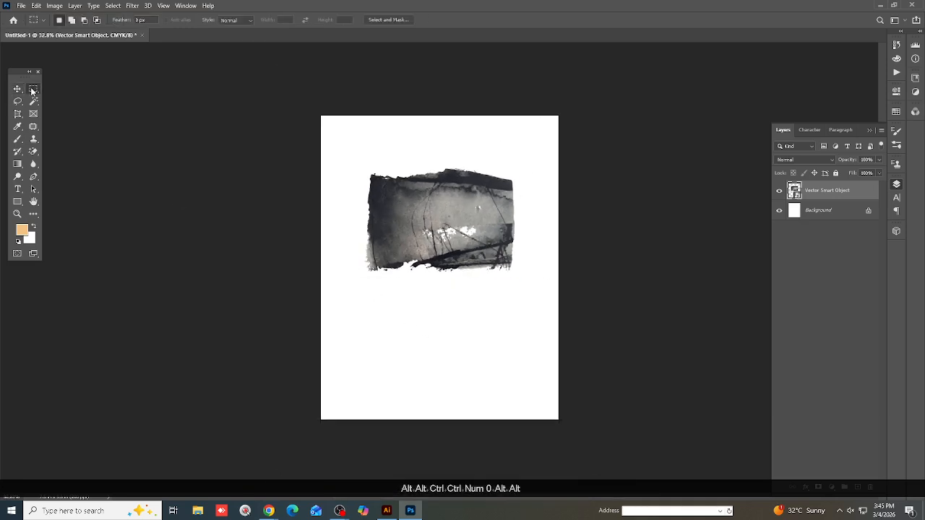
pyautogui.moveTo(320, 373); pyautogui.dragTo(624, 436)
pyautogui.hotkey('ctrl', 'shift', 'n')
pyautogui.press('Return')
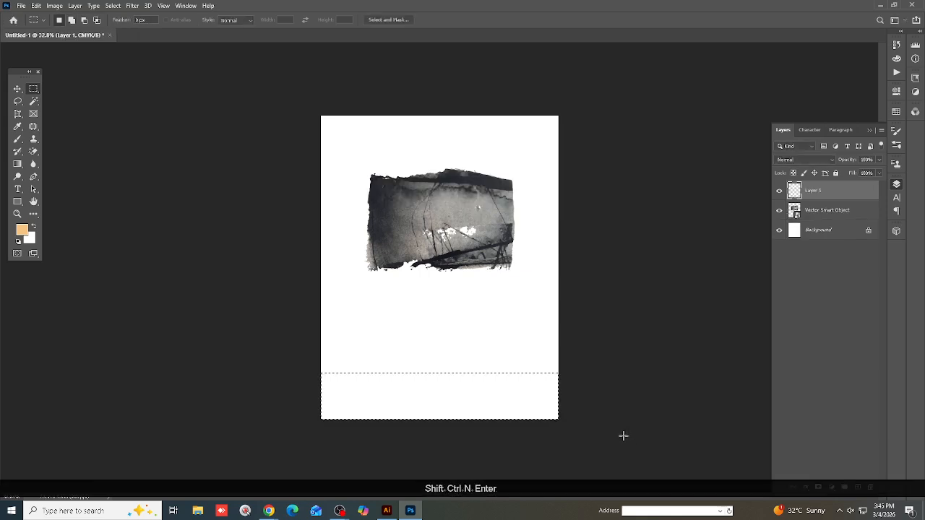
# Fill the selected bottom band with a reddish brown containing 66% cyan and 100% yellow, and deselect it.
pyautogui.click(896, 58)
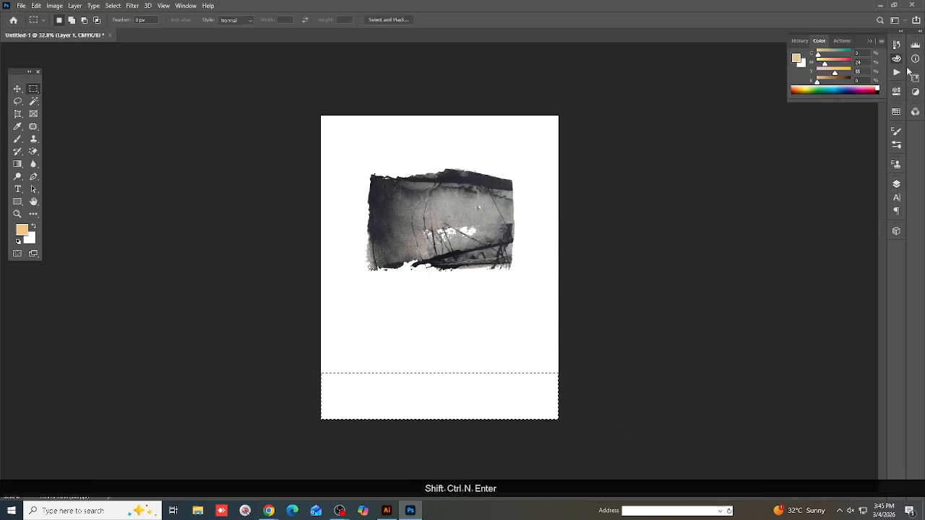
pyautogui.click(838, 55)
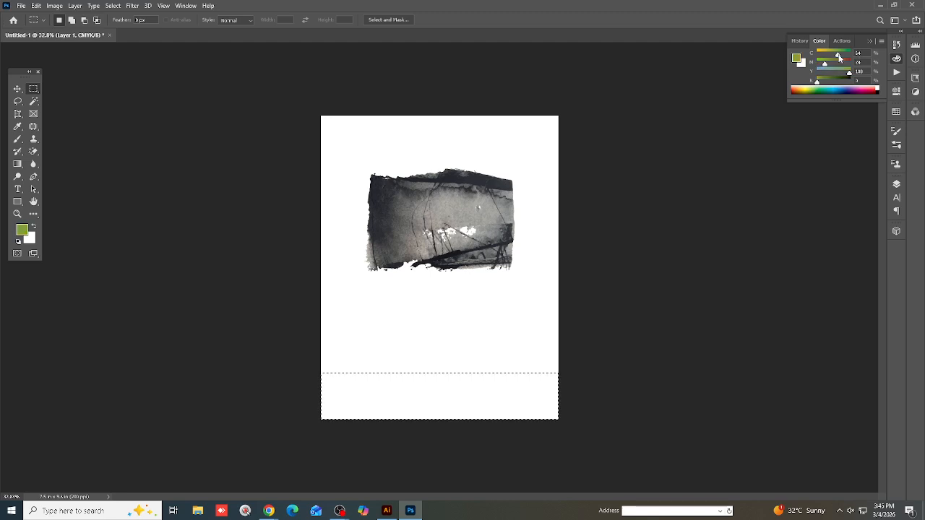
pyautogui.moveTo(835, 62); pyautogui.dragTo(845, 63)
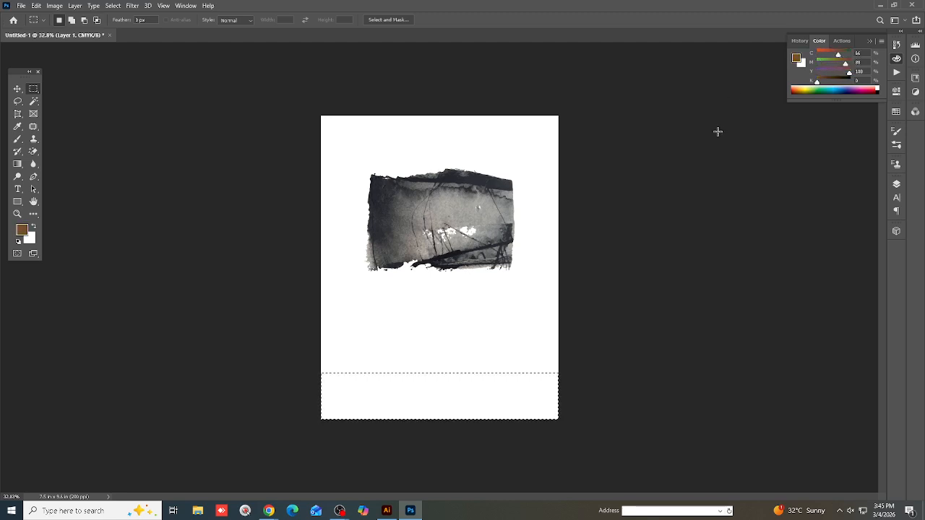
pyautogui.hotkey('alt', 'BackSpace')
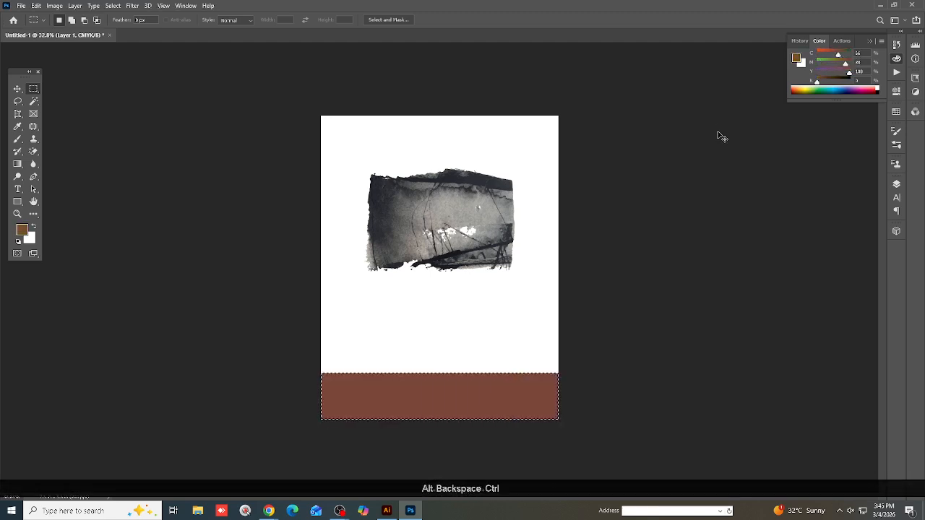
pyautogui.hotkey('ctrl', 'd')
pyautogui.hotkey('ctrl', '0')
pyautogui.scroll(-4, 511, 185)
pyautogui.press('v')
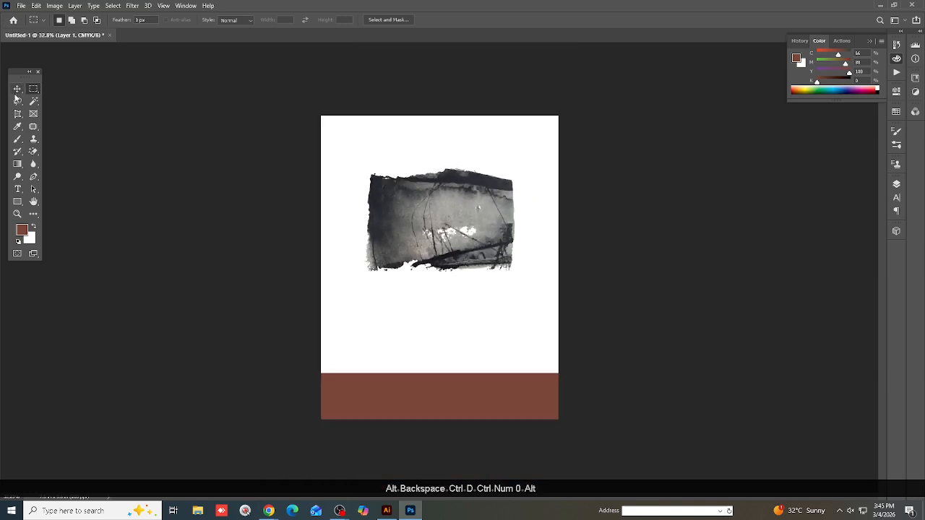
pyautogui.scroll(3, 428, 295)
pyautogui.scroll(-2, 510, 277)
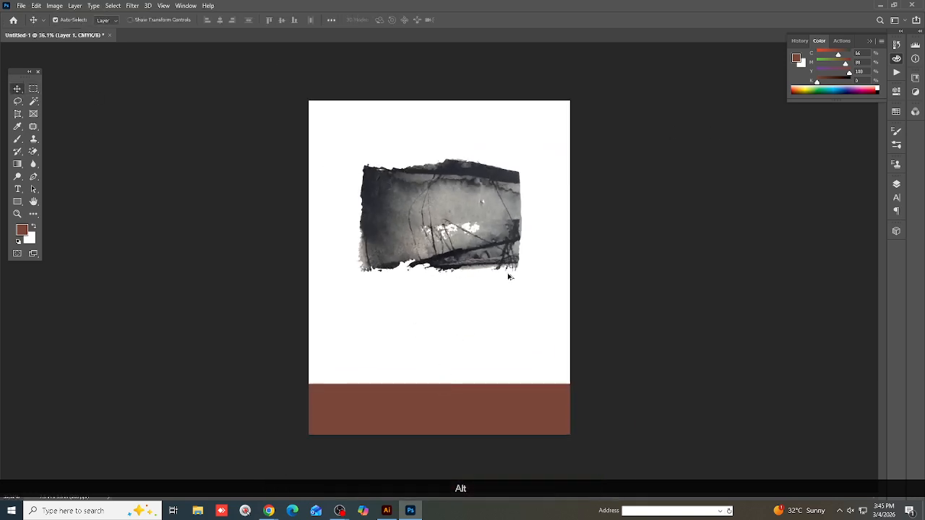
pyautogui.scroll(2, 558, 116)
pyautogui.scroll(-2, 506, 181)
pyautogui.scroll(3, 463, 186)
pyautogui.scroll(-1, 462, 187)
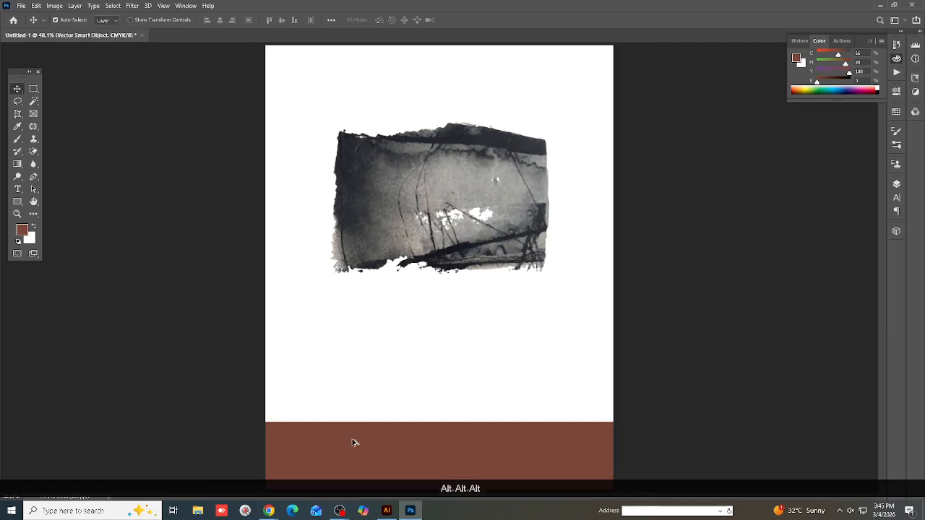
# Switch back to Illustrator and undo the cut of the grouped upper ink block.
pyautogui.click(387, 510)
pyautogui.scroll(-1, 431, 314)
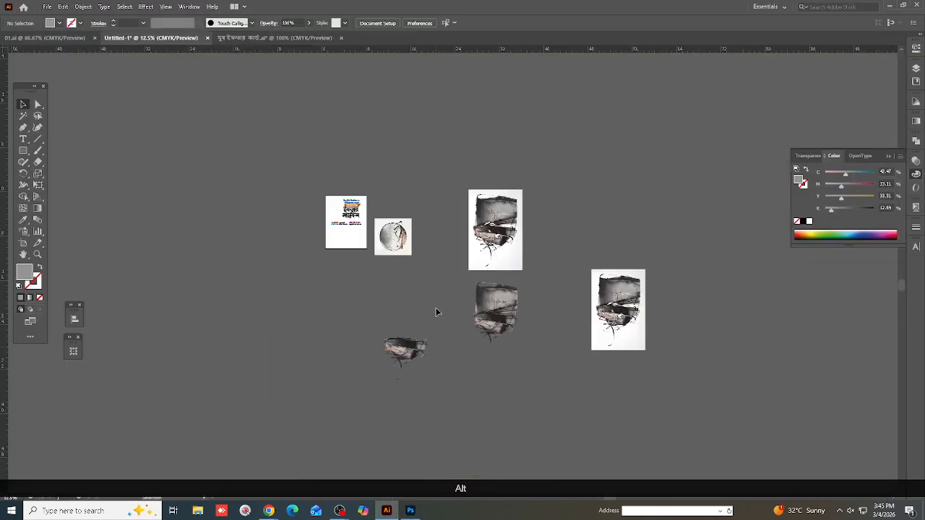
pyautogui.scroll(3, 434, 310)
pyautogui.hotkey('ctrl', 'z')
pyautogui.hotkey('ctrl', 'z')
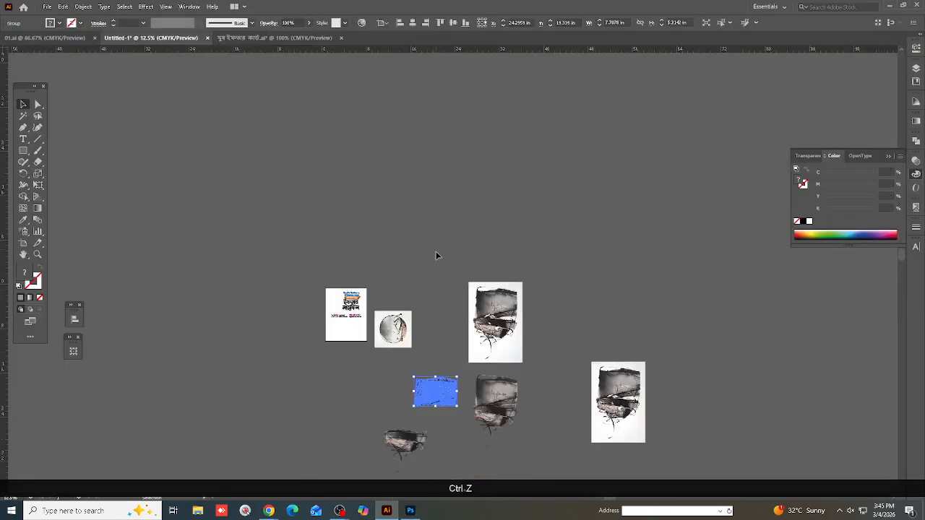
# Duplicate the title "ইফতার মাহফিল" to the empty area beside the poster and enlarge the copy proportionally to about 4.6 in wide.
pyautogui.scroll(1, 377, 248)
pyautogui.click(337, 296)
pyautogui.scroll(3, 337, 297)
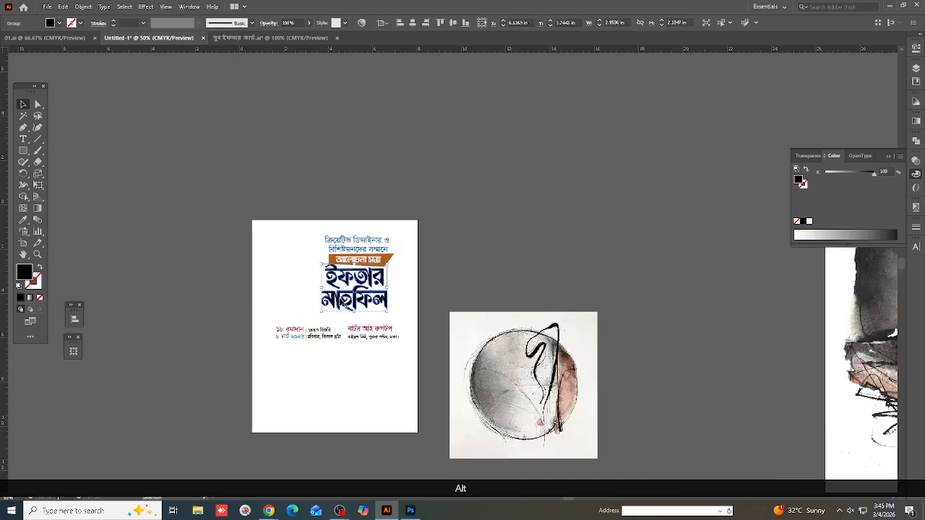
pyautogui.moveTo(337, 297); pyautogui.dragTo(506, 281)
pyautogui.scroll(4, 532, 186)
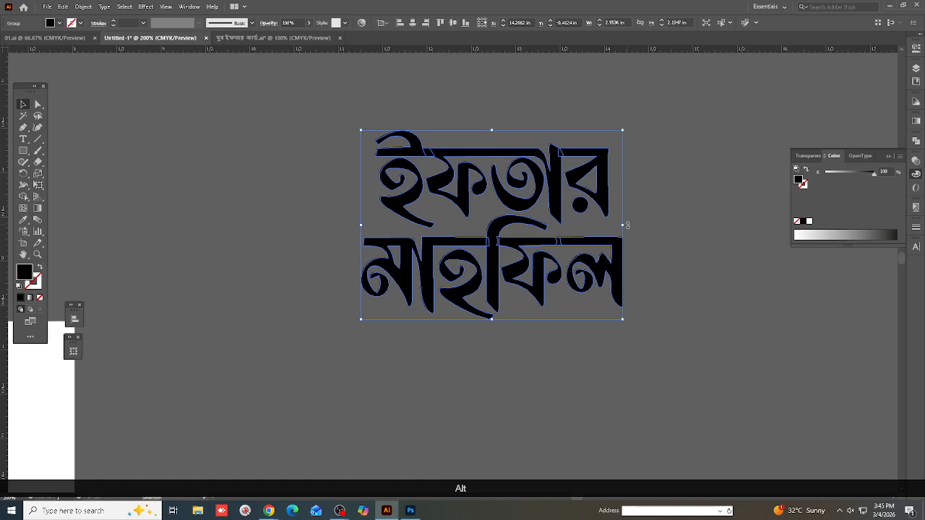
pyautogui.moveTo(626, 225); pyautogui.dragTo(699, 237)
pyautogui.scroll(-1, 468, 242)
pyautogui.scroll(-1, 538, 266)
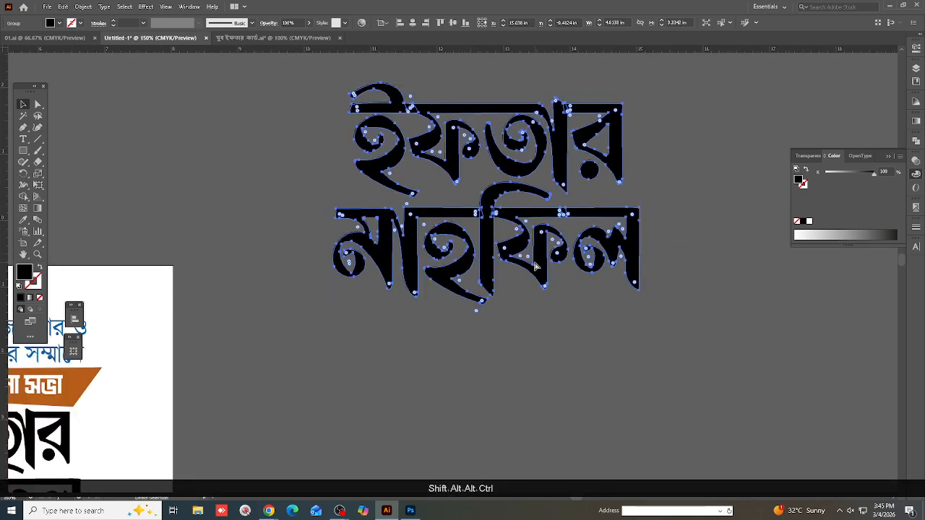
# Paste a copy of the enlarged title exactly in front of it and fill the copy with white.
pyautogui.hotkey('ctrl', 'c')
pyautogui.hotkey('ctrl', 'f')
pyautogui.click(809, 221)
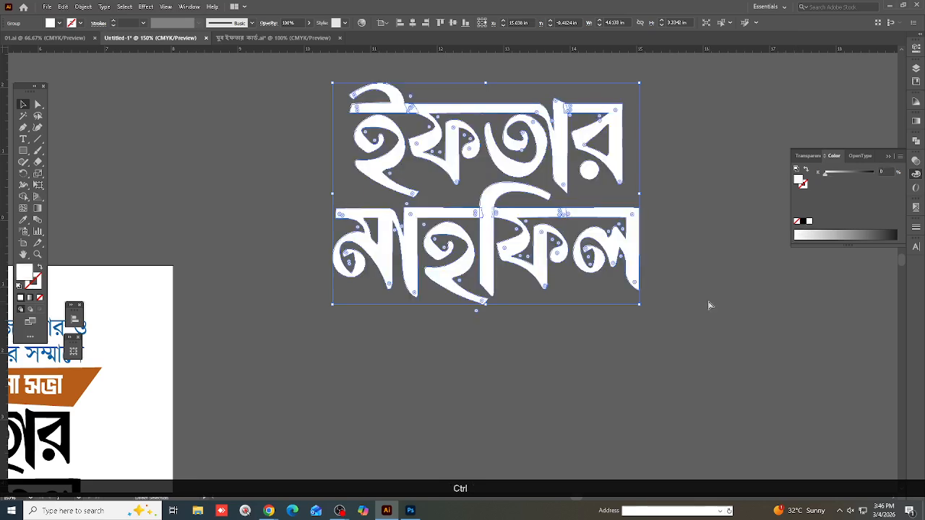
# Copy the white title, nudge it about 0.24 in right and 0.47 in down, and send it behind the black title.
pyautogui.keyDown('ctrl'); pyautogui.click(610, 326); pyautogui.keyUp('ctrl')
pyautogui.hotkey('ctrl', 'c')
pyautogui.click(627, 241)
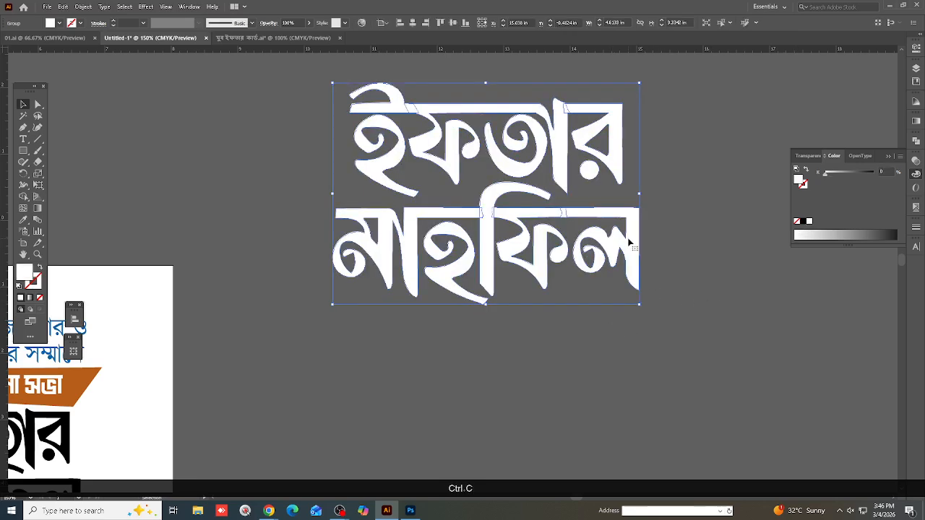
pyautogui.press('Down')
pyautogui.press('Down')
pyautogui.press('Down')
pyautogui.press('Down')
pyautogui.press('Right')
pyautogui.press('Right')
pyautogui.press('Right')
pyautogui.press('Down')
pyautogui.press('Down')
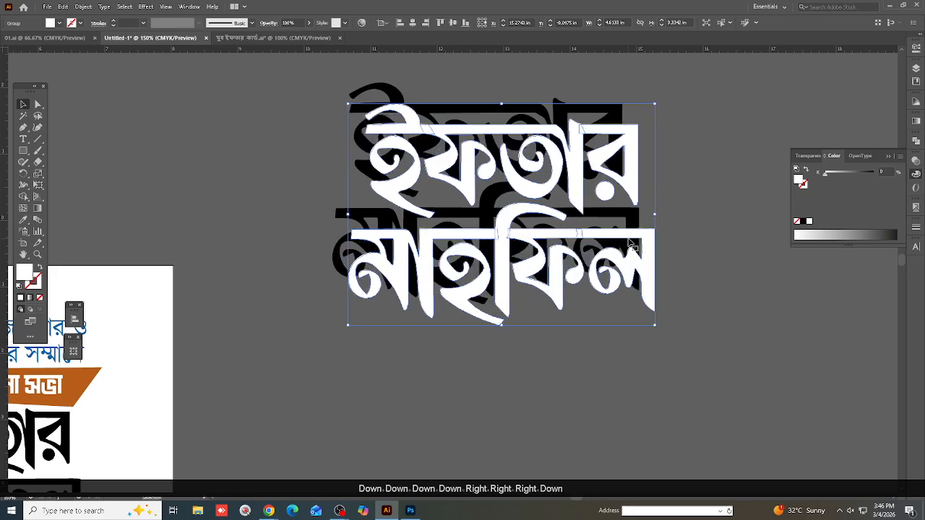
pyautogui.hotkey('ctrl', 'shift', '[')
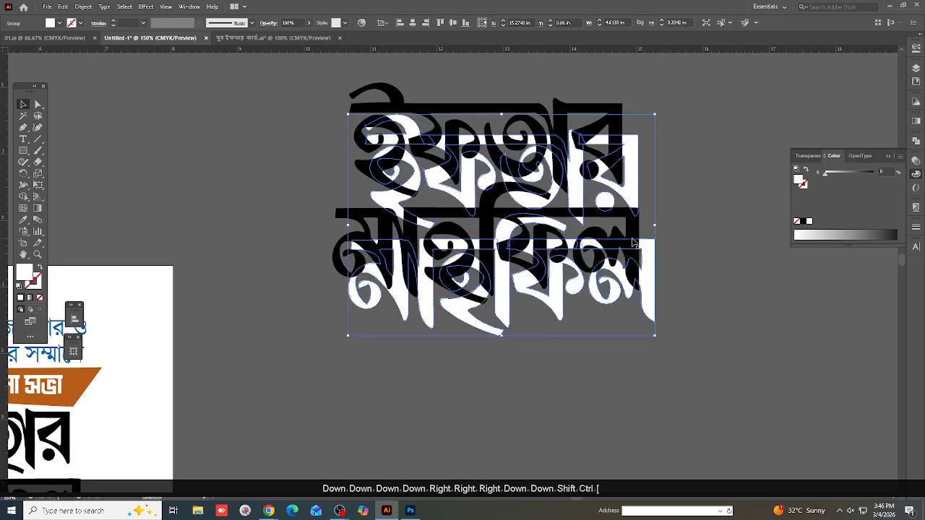
# Select the black and white title copies together and make a blend between them.
pyautogui.scroll(1, 633, 243)
pyautogui.click(691, 212)
pyautogui.click(615, 139)
pyautogui.click(425, 96)
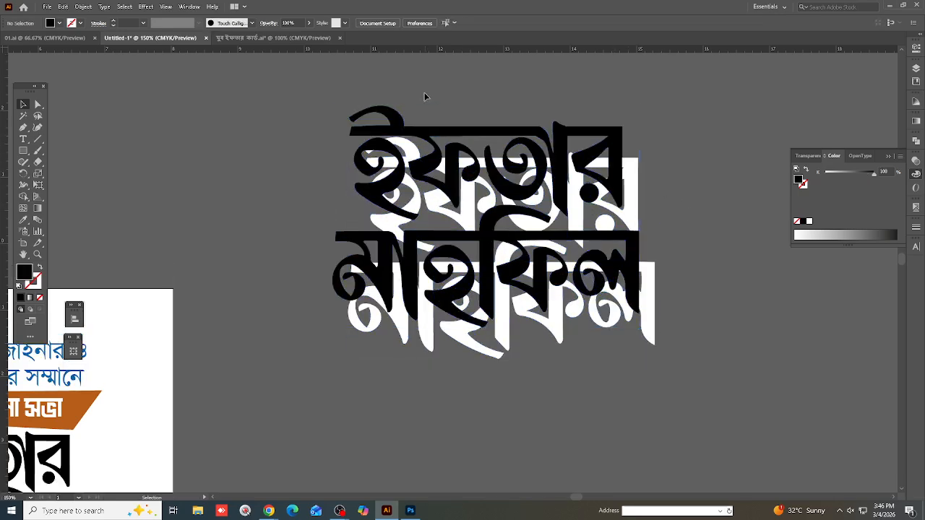
pyautogui.moveTo(442, 89); pyautogui.dragTo(606, 301)
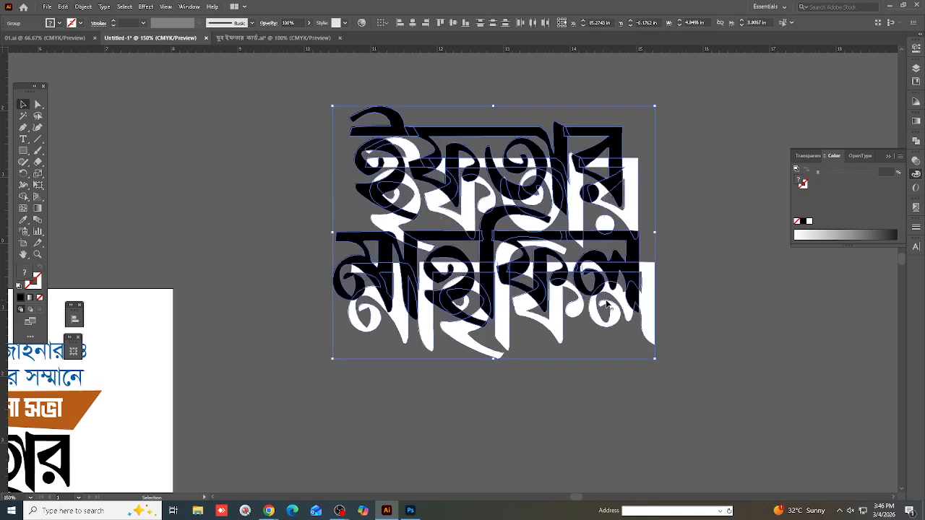
pyautogui.click(83, 7)
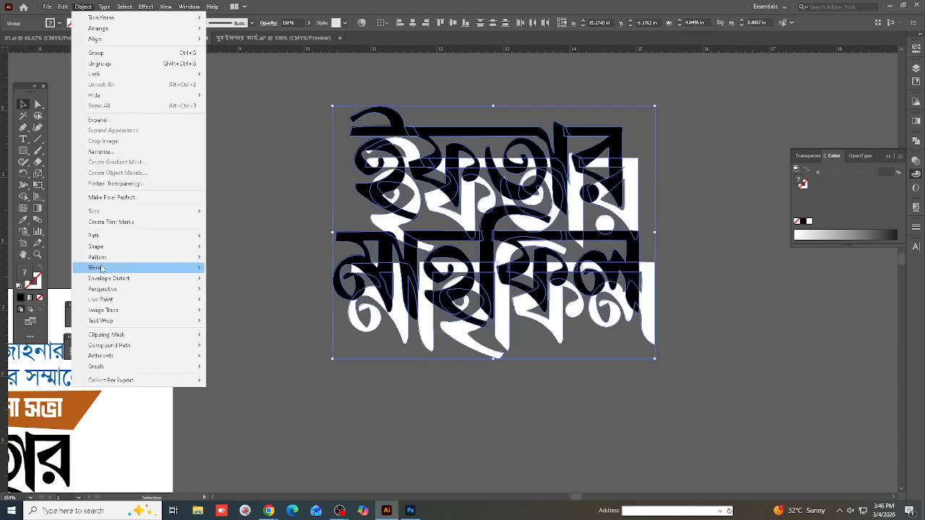
pyautogui.moveTo(101, 269)
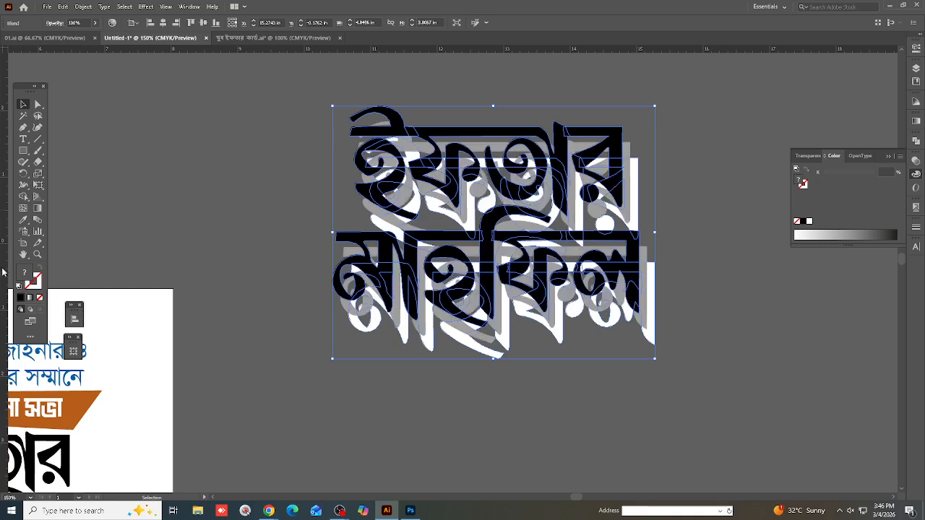
# Set the title blend's spacing to 250 specified steps and deselect it.
pyautogui.doubleClick(36, 233)
pyautogui.click(764, 291)
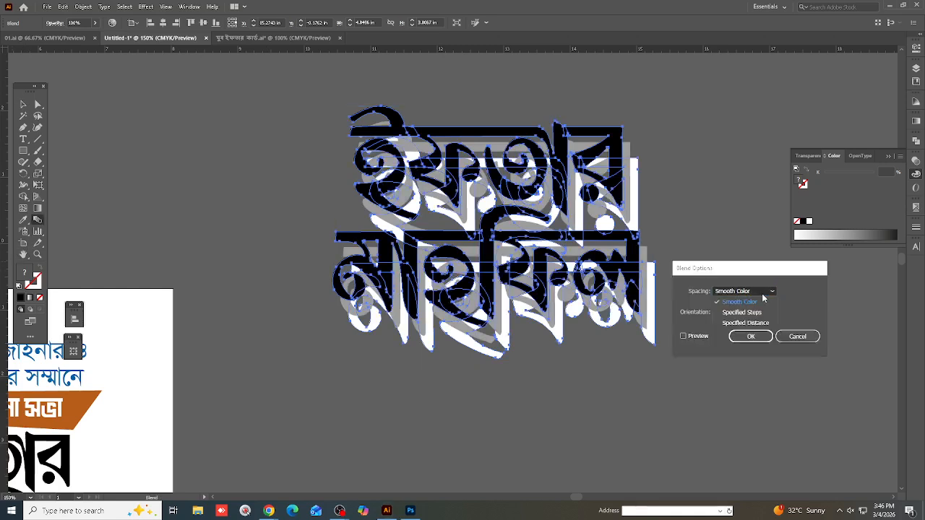
pyautogui.click(756, 316)
pyautogui.write('250')
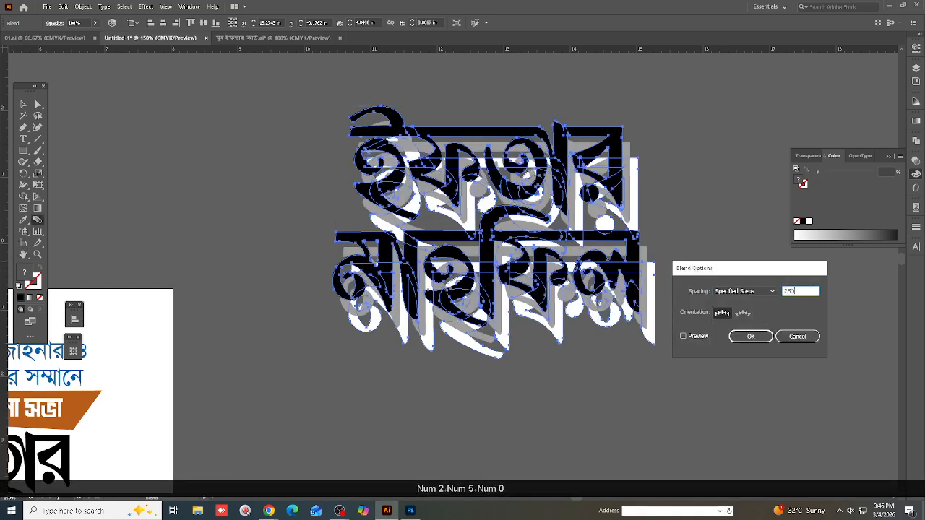
pyautogui.press('Return')
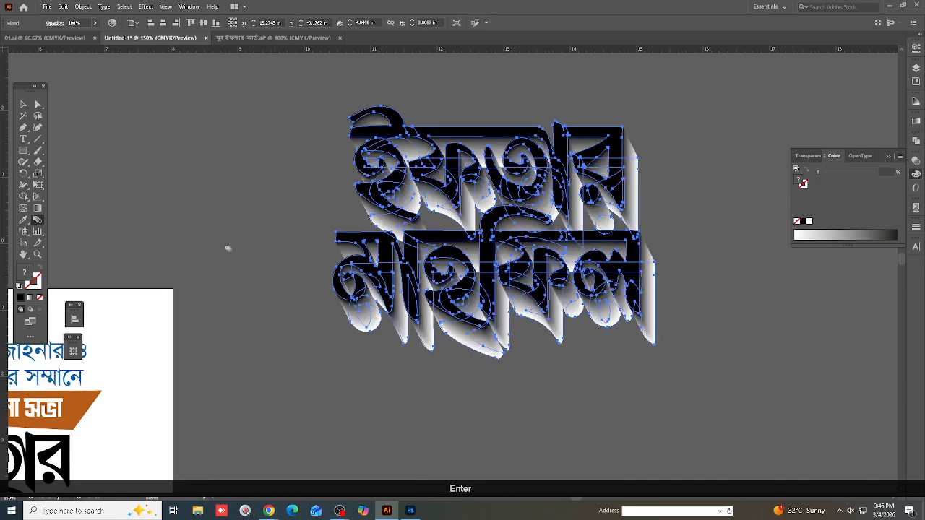
pyautogui.click(23, 104)
pyautogui.click(306, 177)
# Paste the copied white title in front of the blend, move it to the empty area on the right and cut it.
pyautogui.scroll(1, 305, 177)
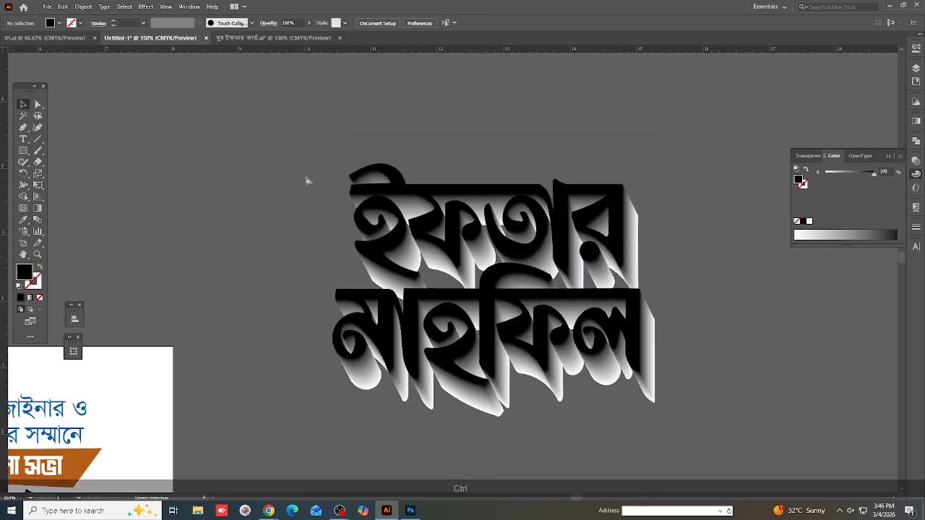
pyautogui.hotkey('ctrl', 'f')
pyautogui.scroll(-2, 289, 195)
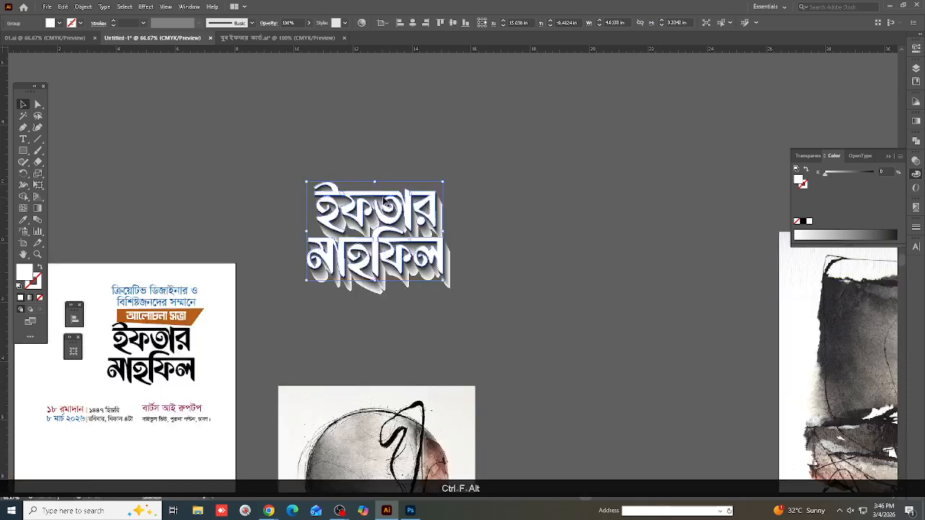
pyautogui.moveTo(330, 225); pyautogui.dragTo(543, 235)
pyautogui.hotkey('ctrl', 'x')
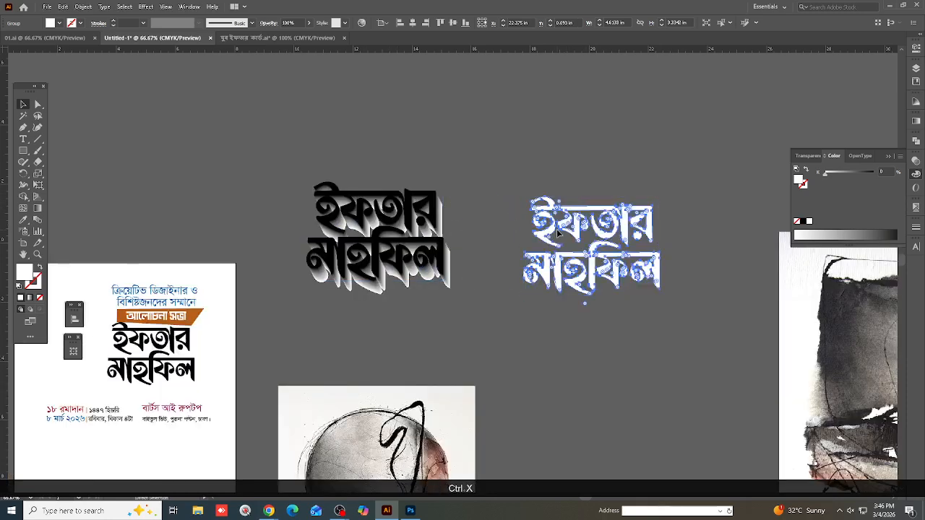
pyautogui.click(410, 511)
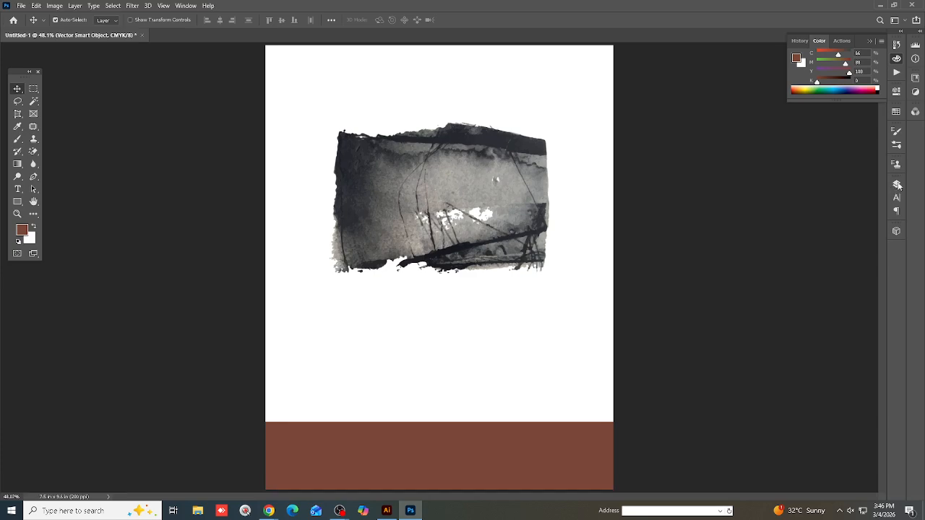
pyautogui.click(386, 512)
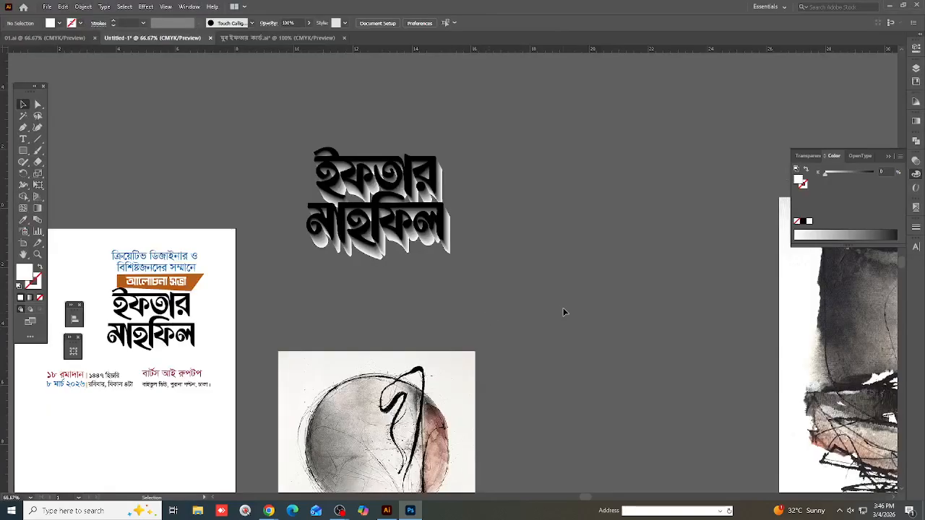
pyautogui.scroll(-2, 397, 317)
pyautogui.scroll(1, 387, 323)
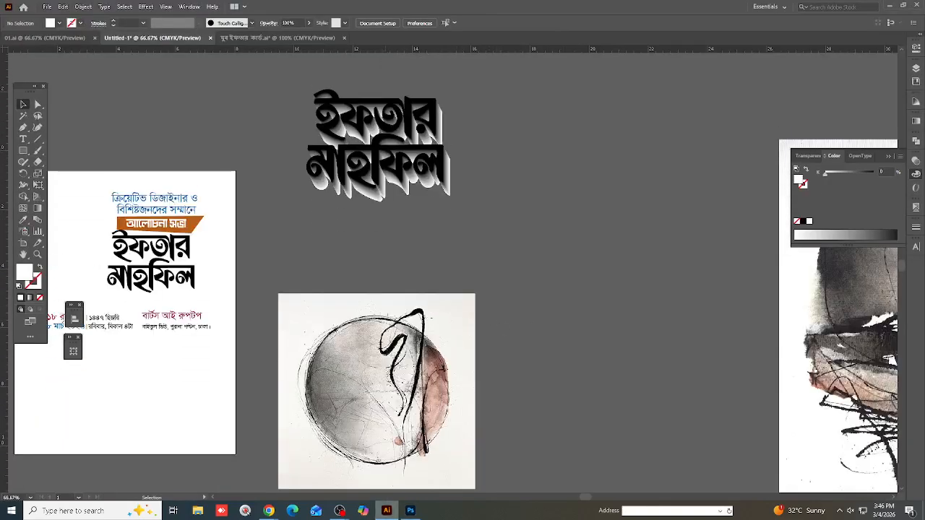
# Switch to Photoshop and rasterize the ink texture's Vector Smart Object layer.
pyautogui.click(410, 511)
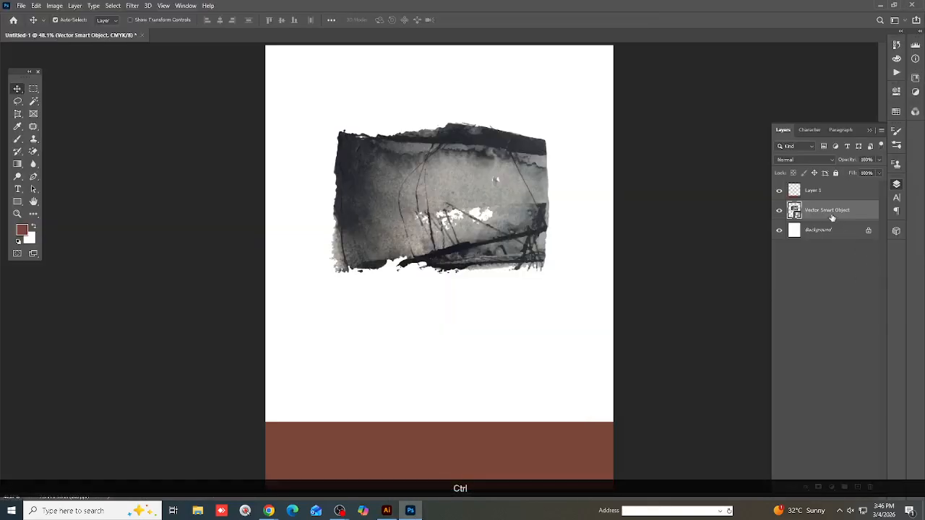
pyautogui.rightClick(832, 218)
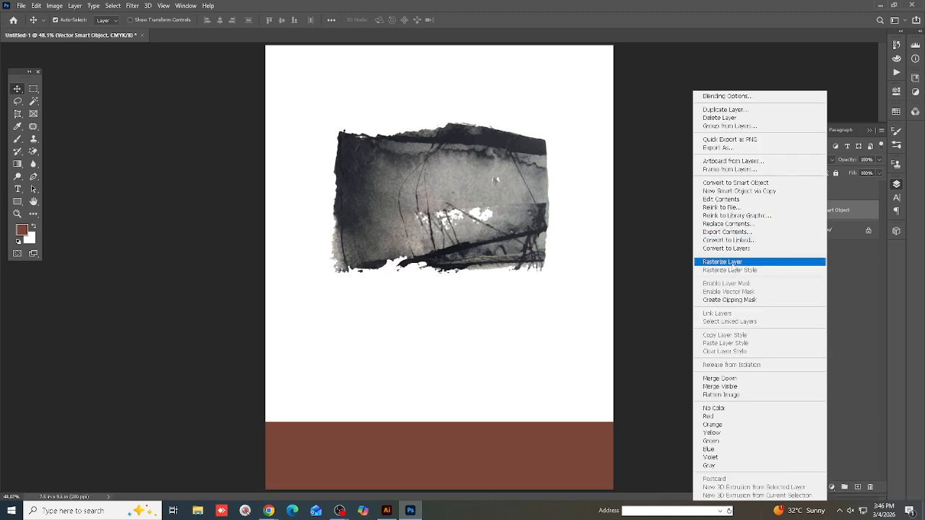
pyautogui.click(745, 249)
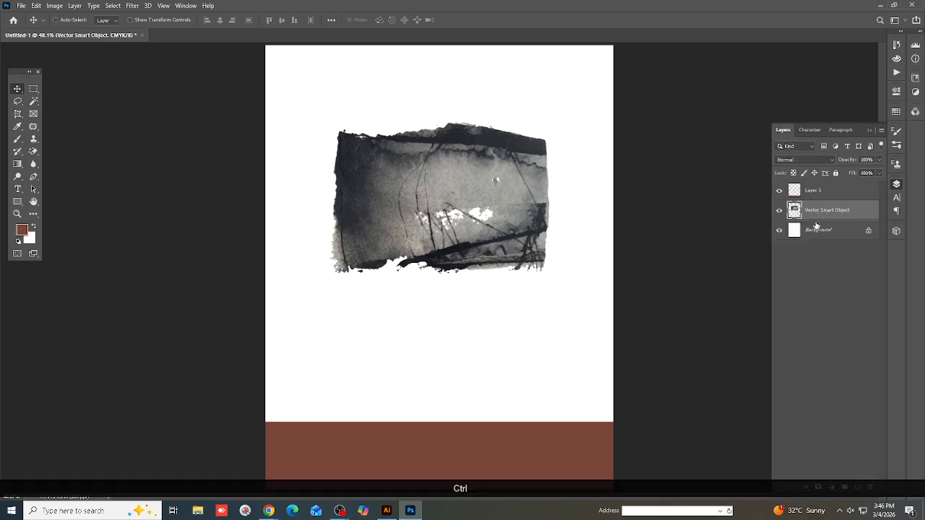
# Paste the white title as a new layer above the ink texture and move it up over the texture, centred horizontally.
pyautogui.hotkey('ctrl', 'v')
pyautogui.click(501, 144)
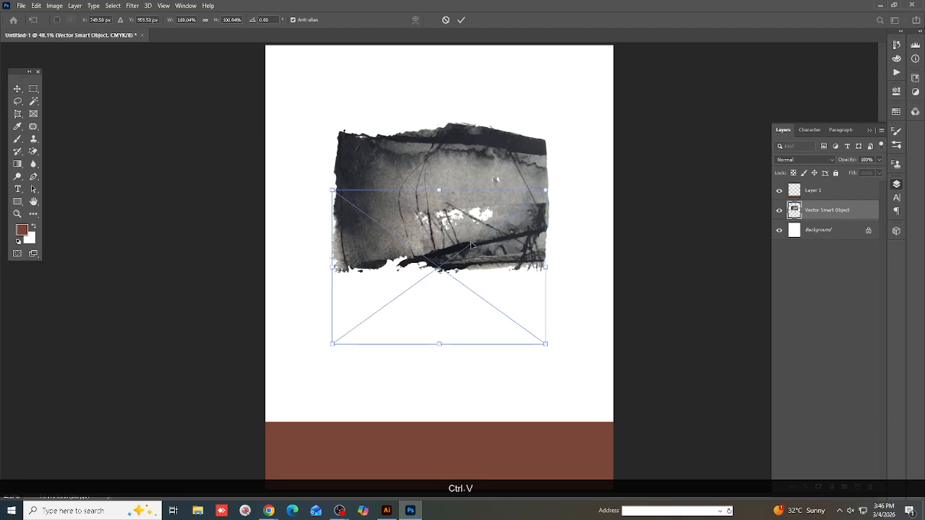
pyautogui.moveTo(463, 295); pyautogui.dragTo(463, 208)
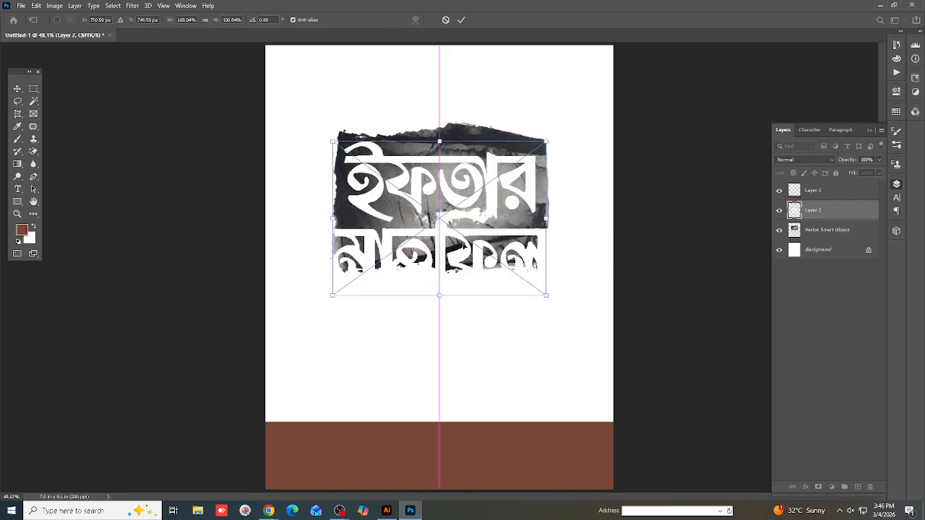
pyautogui.press('Return')
# Switch back to Illustrator and cut the blended title.
pyautogui.click(386, 510)
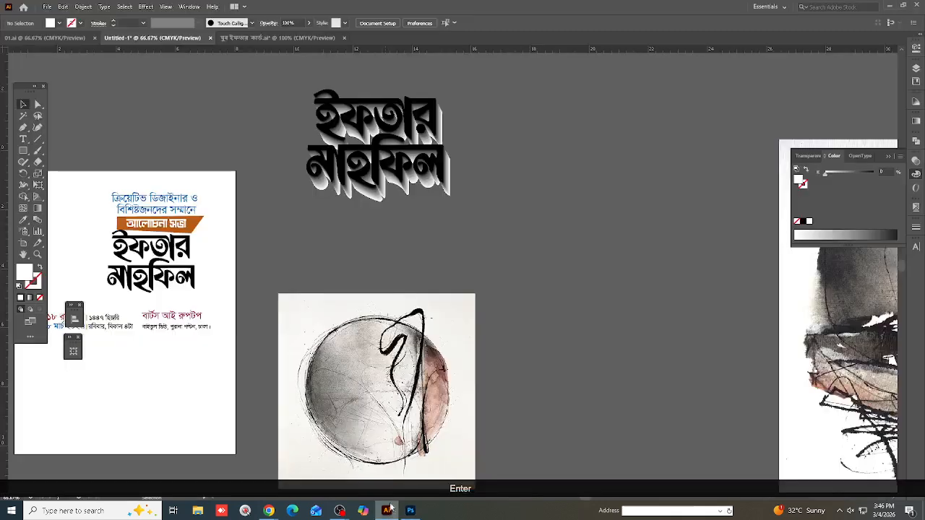
pyautogui.click(403, 218)
pyautogui.hotkey('ctrl', 'x')
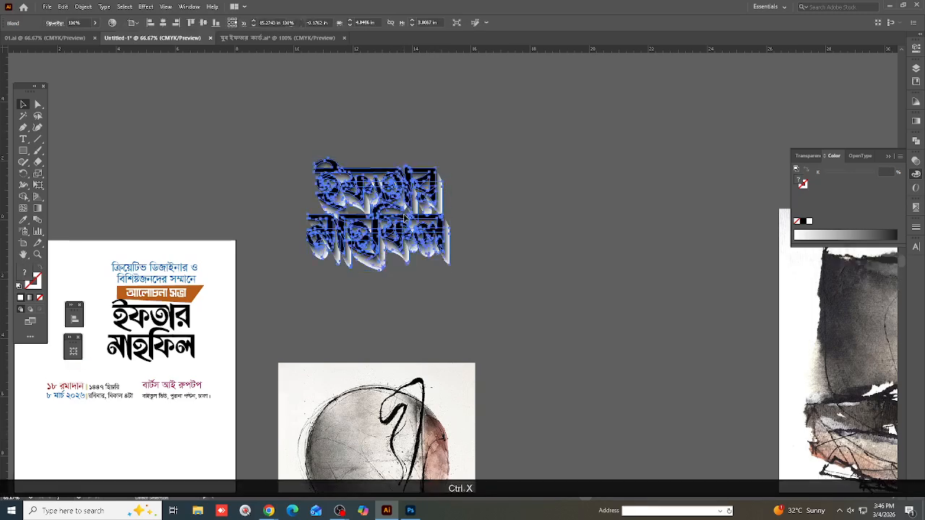
pyautogui.scroll(-2, 411, 223)
pyautogui.scroll(5, 411, 219)
pyautogui.scroll(-1, 409, 224)
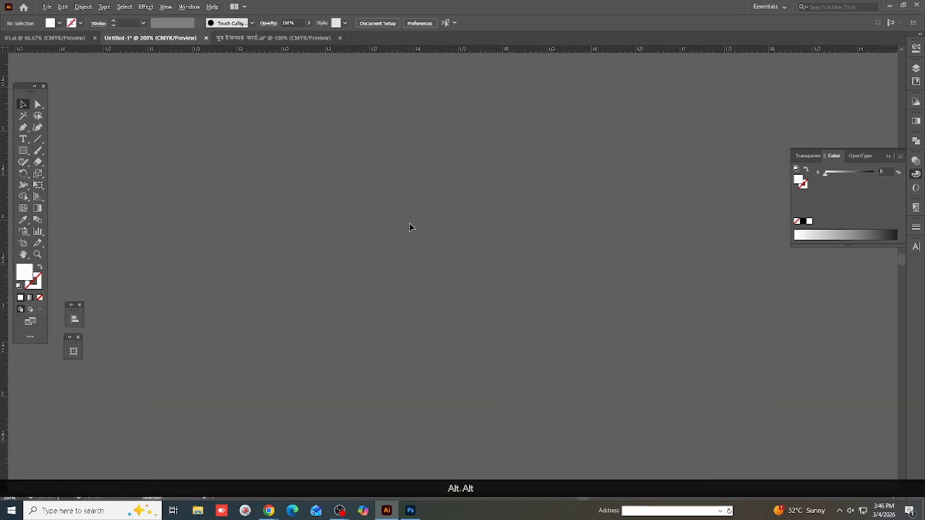
pyautogui.scroll(-4, 410, 275)
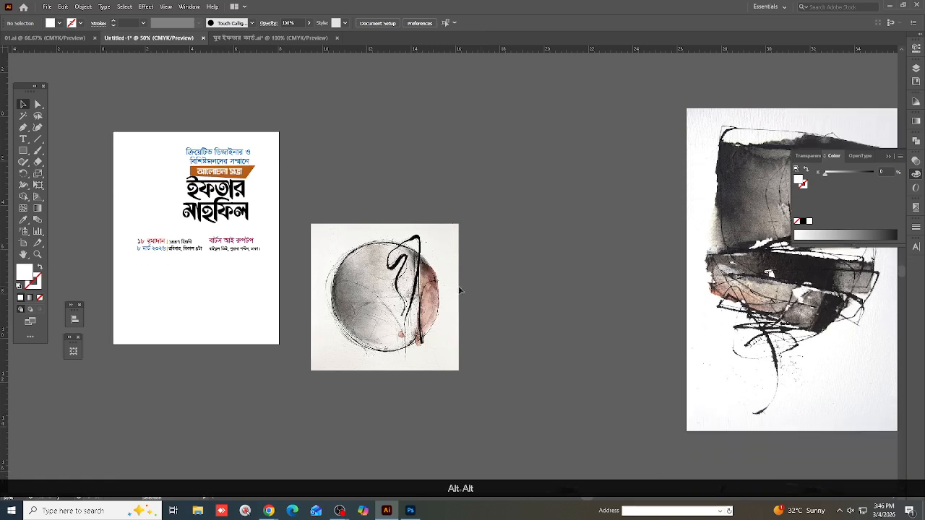
pyautogui.scroll(-3, 385, 300)
pyautogui.scroll(-1, 385, 301)
pyautogui.moveTo(334, 266); pyautogui.dragTo(504, 435)
pyautogui.click(506, 421)
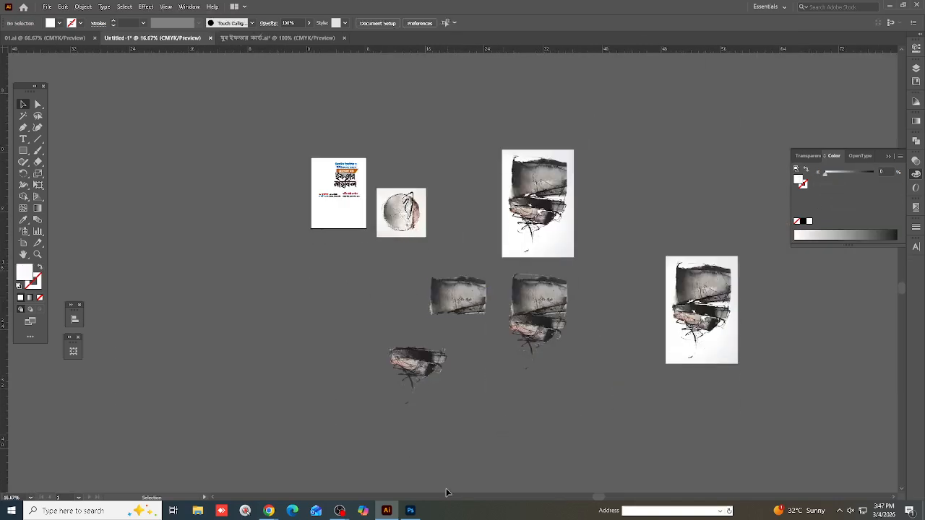
pyautogui.click(410, 511)
pyautogui.press('ctrl')
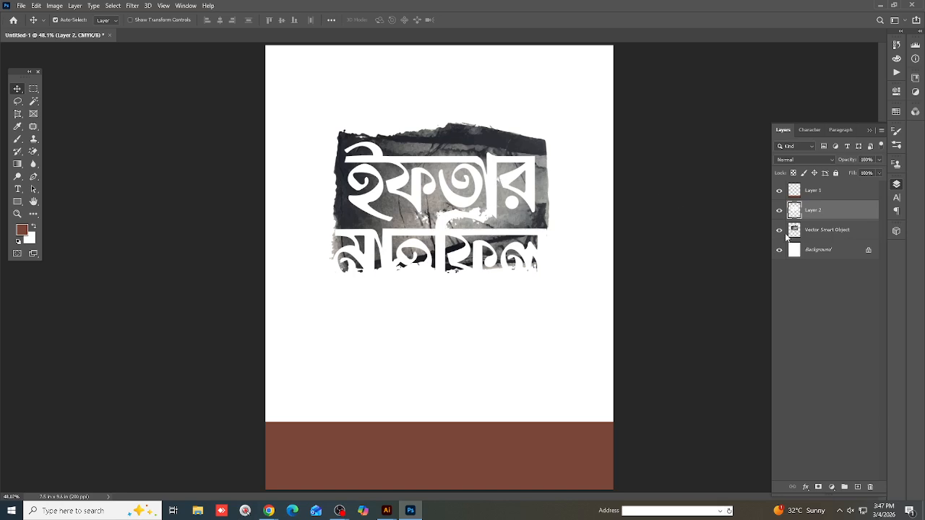
pyautogui.hotkey('alt', 'Tab')
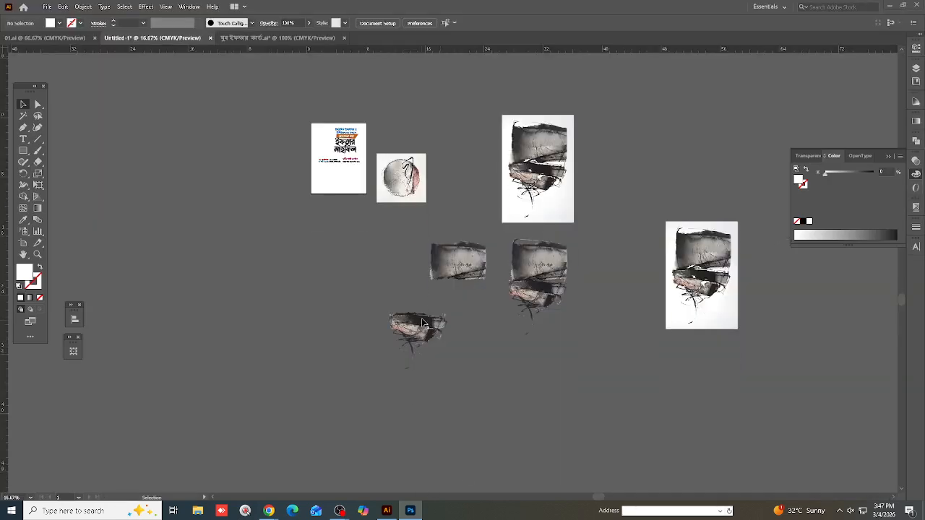
# Switch to Photoshop, paste the blended title as a smart object beneath the white title and align it as the lettering's shadow.
pyautogui.click(410, 510)
pyautogui.hotkey('ctrl', 'v')
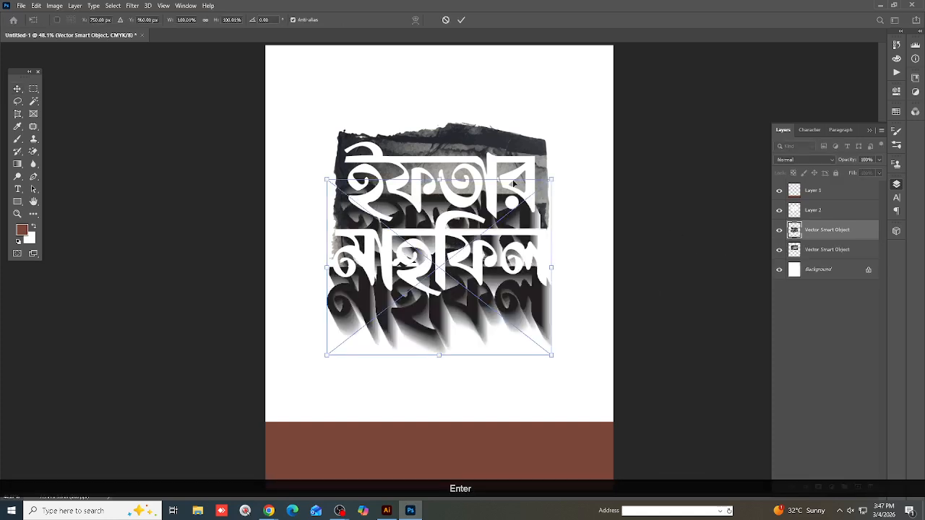
pyautogui.press('Return')
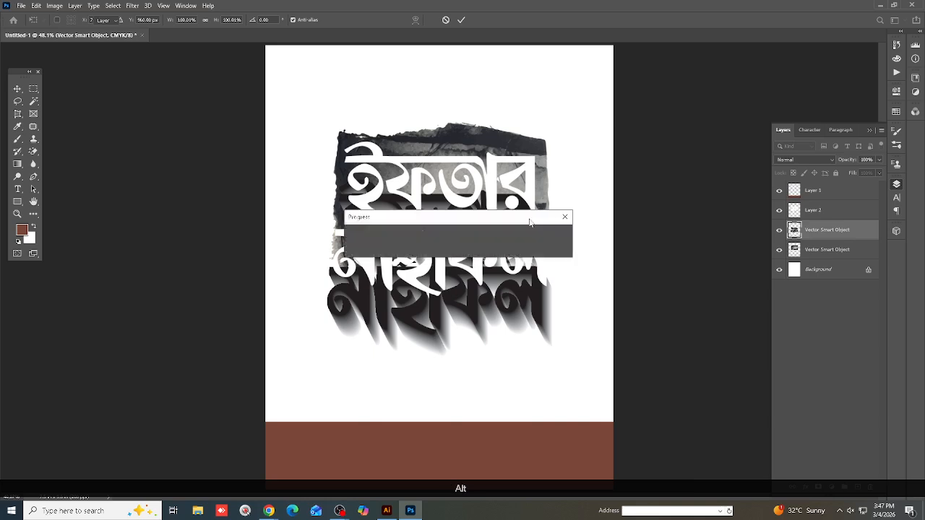
pyautogui.keyDown('alt'); pyautogui.scroll(5, 563, 197); pyautogui.keyUp('alt')
pyautogui.moveTo(567, 180); pyautogui.dragTo(577, 143)
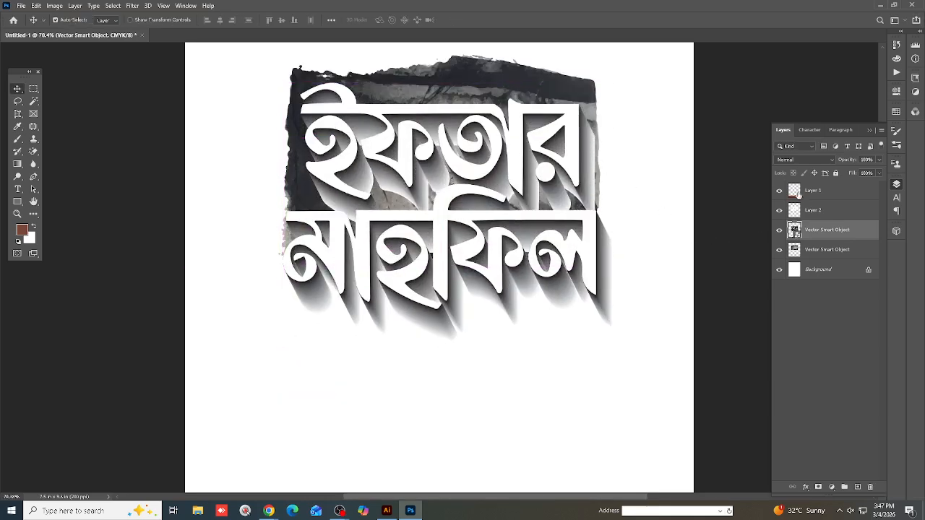
# Set the blended title shadow layer's blend mode to Multiply.
pyautogui.click(798, 160)
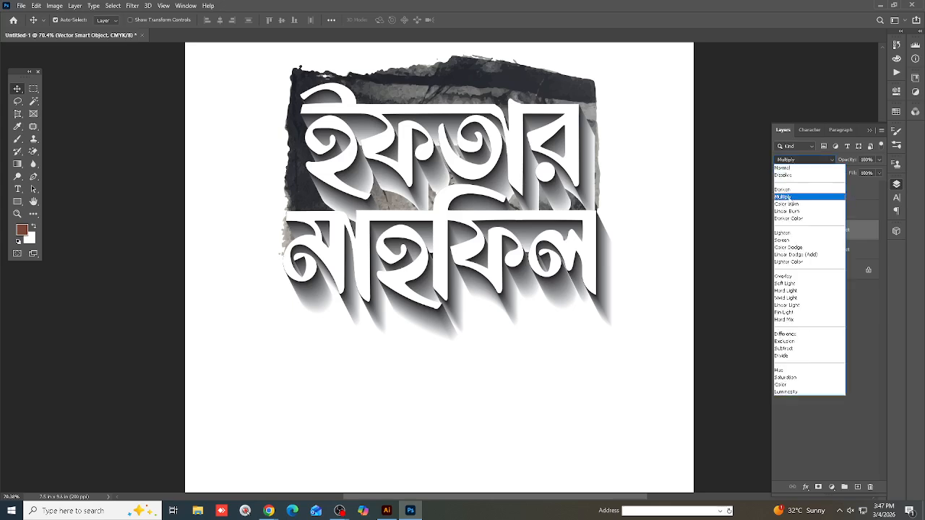
pyautogui.click(796, 200)
# Scale the white title and its shadow layer together to 71.34% so they fit within the ink texture.
pyautogui.keyDown('shift'); pyautogui.click(805, 211); pyautogui.keyUp('shift')
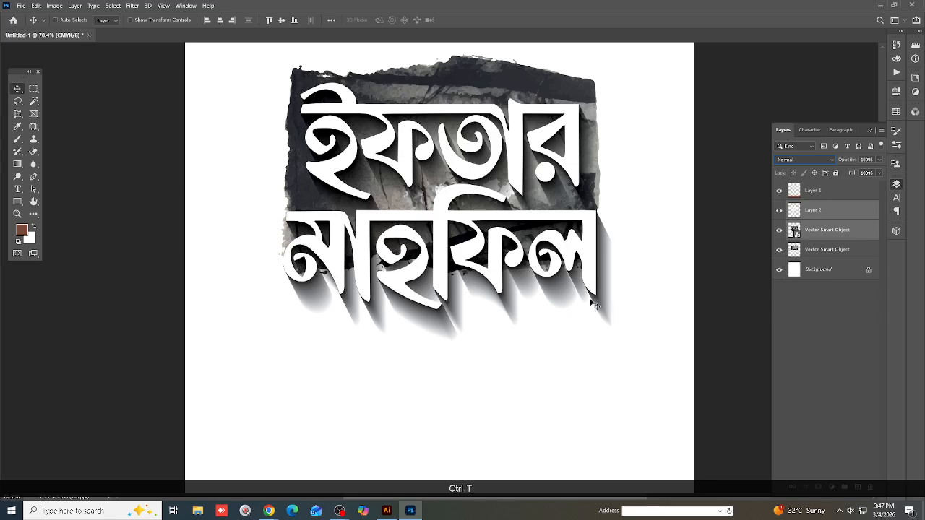
pyautogui.hotkey('ctrl', 't')
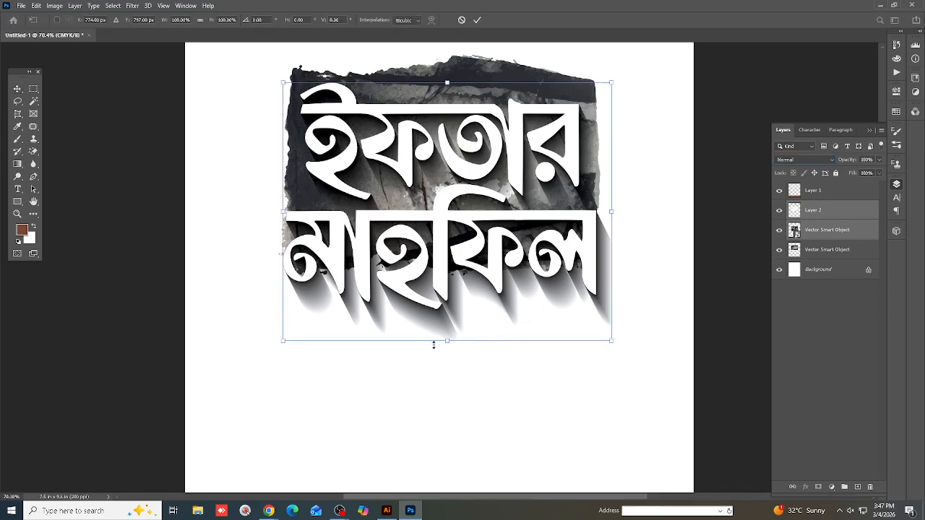
pyautogui.moveTo(445, 334); pyautogui.dragTo(446, 269)
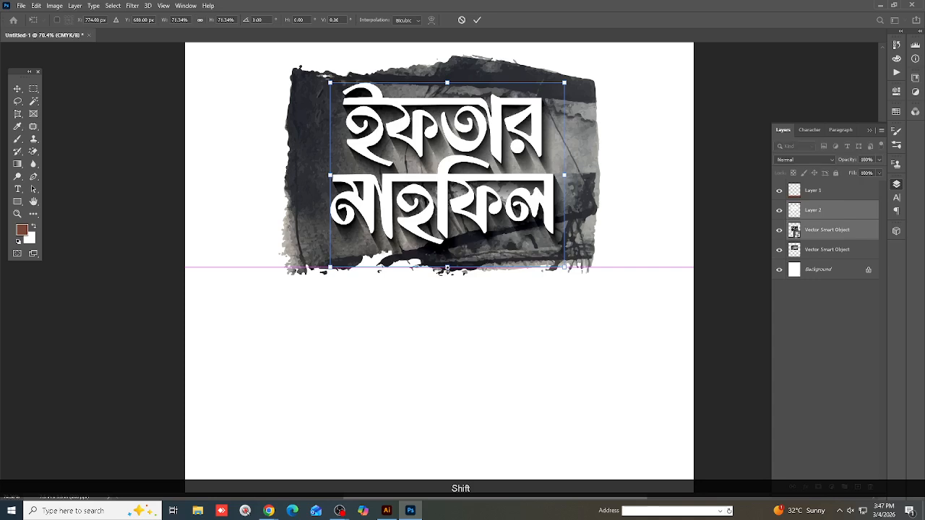
pyautogui.hotkey('shift', 'Return')
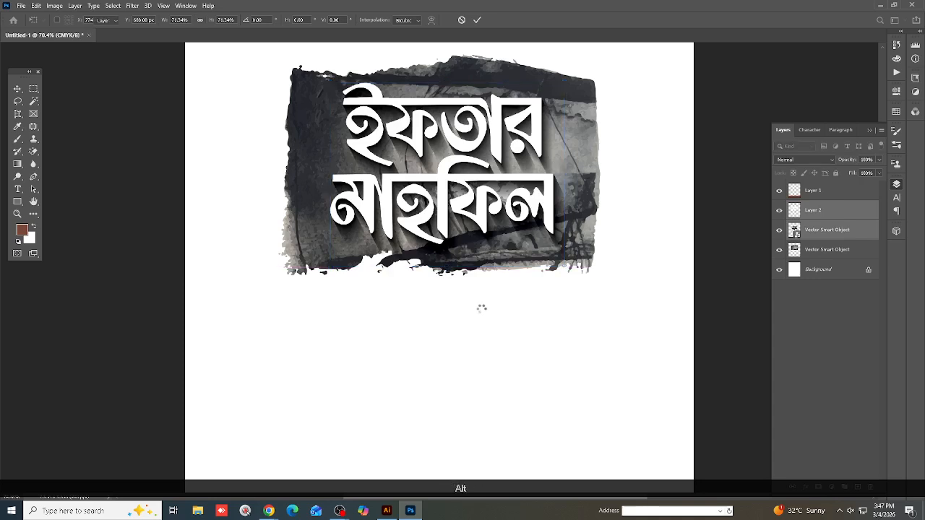
pyautogui.scroll(-1, 484, 312)
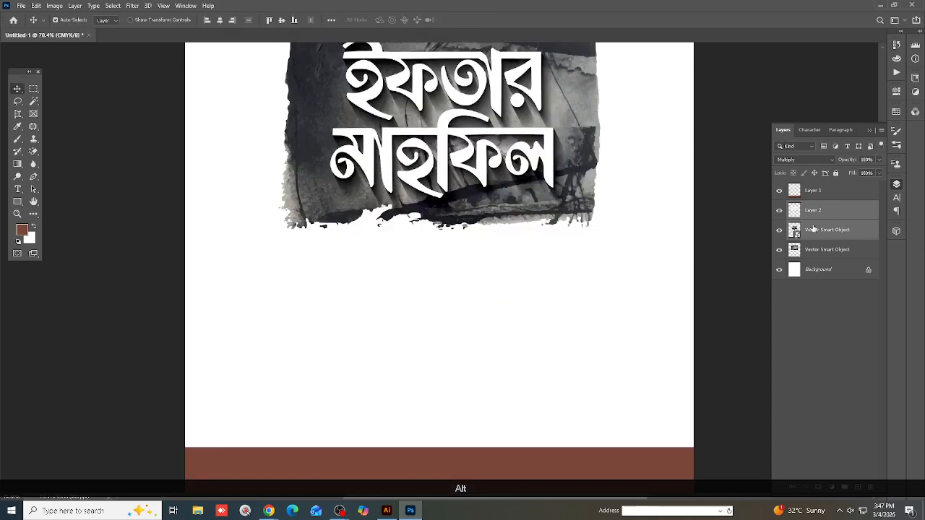
# Rasterize the title's blended shadow smart object layer.
pyautogui.rightClick(813, 239)
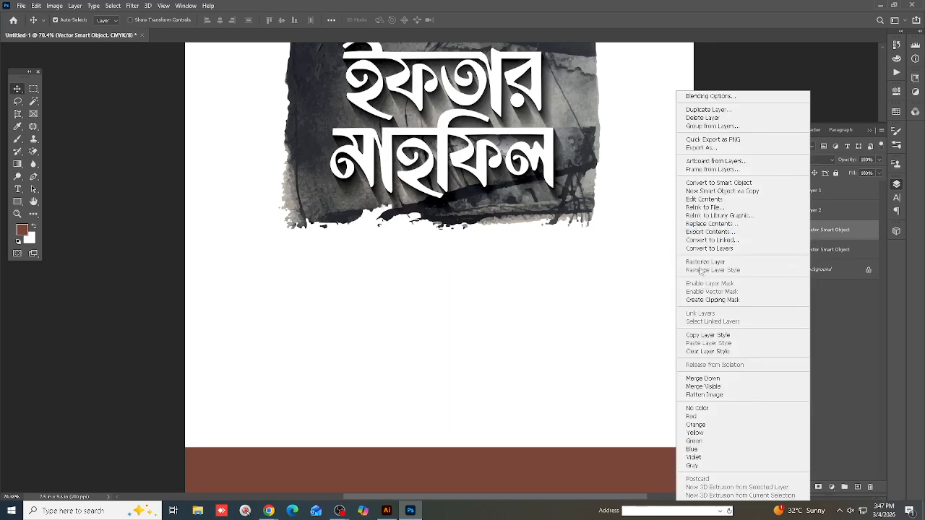
pyautogui.click(701, 263)
pyautogui.scroll(-3, 557, 281)
# Switch to Illustrator, unlock all objects and delete the three cut-out ink texture pieces outside the artboard.
pyautogui.click(386, 511)
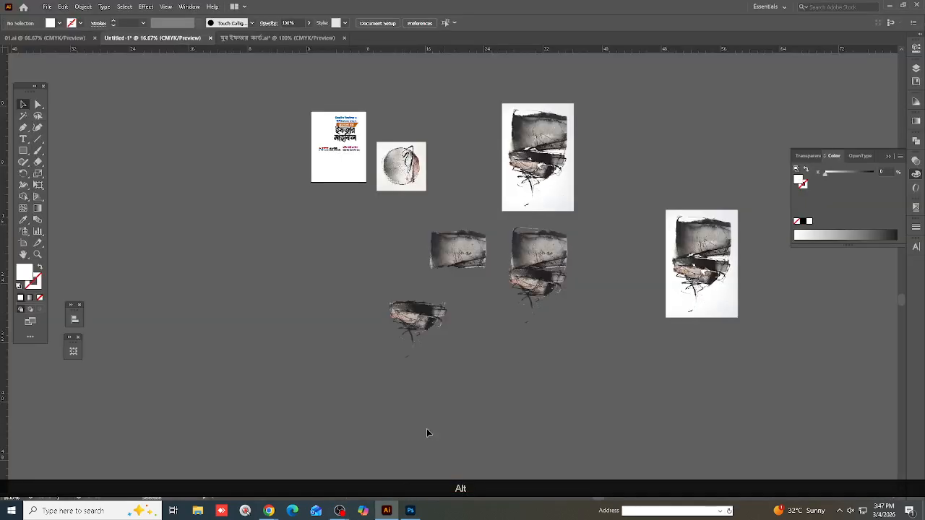
pyautogui.scroll(-1, 394, 325)
pyautogui.hotkey('ctrl', 'alt', '2')
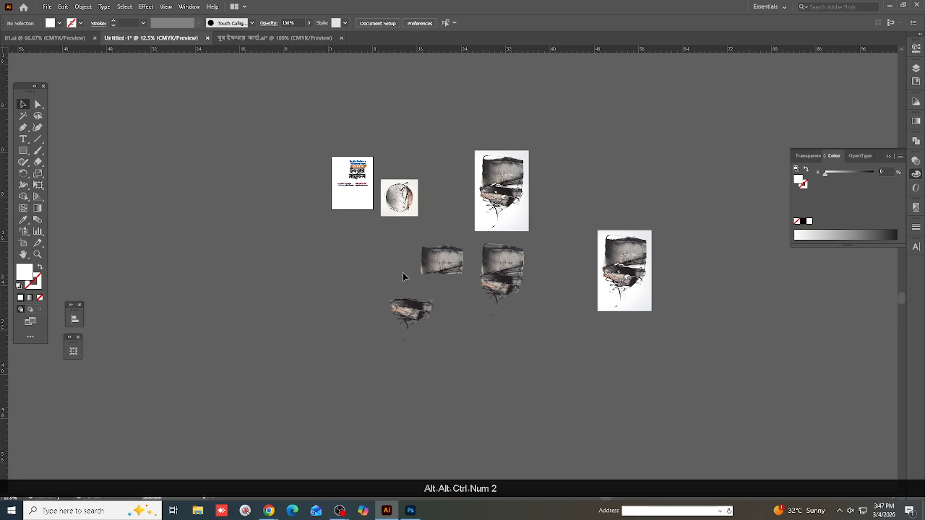
pyautogui.moveTo(573, 376); pyautogui.dragTo(573, 374)
pyautogui.press('BackSpace')
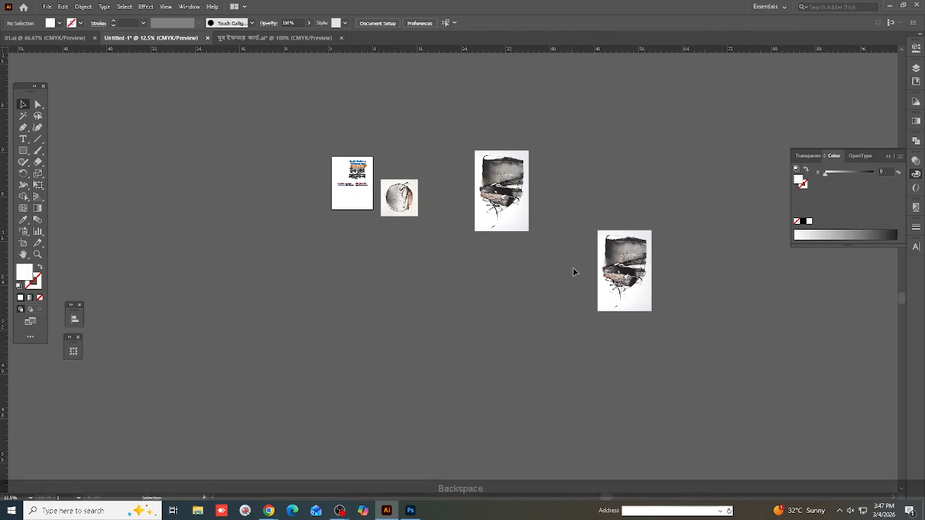
# Move one full ink painting and the circular ink image farther from the artboard, and delete the duplicate ink painting.
pyautogui.moveTo(715, 186); pyautogui.dragTo(718, 186)
pyautogui.scroll(1, 593, 221)
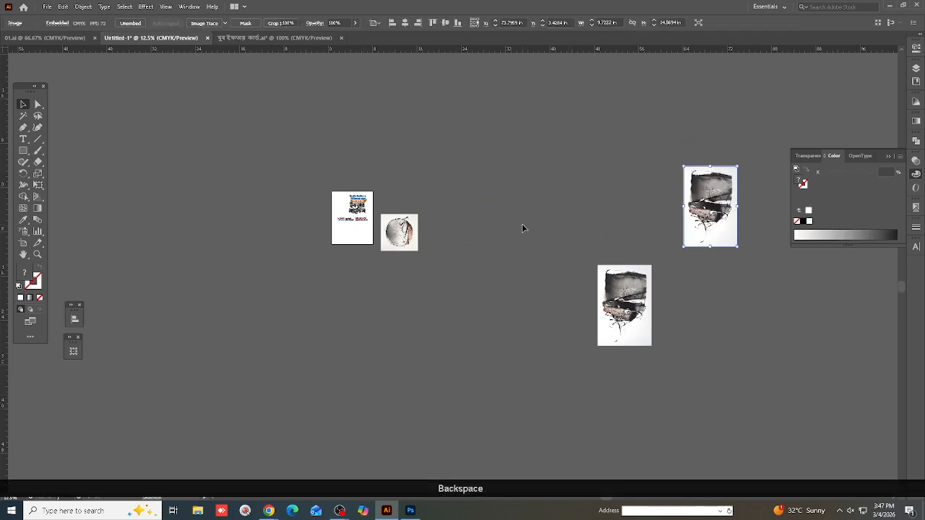
pyautogui.moveTo(402, 232); pyautogui.dragTo(589, 210)
pyautogui.click(637, 324)
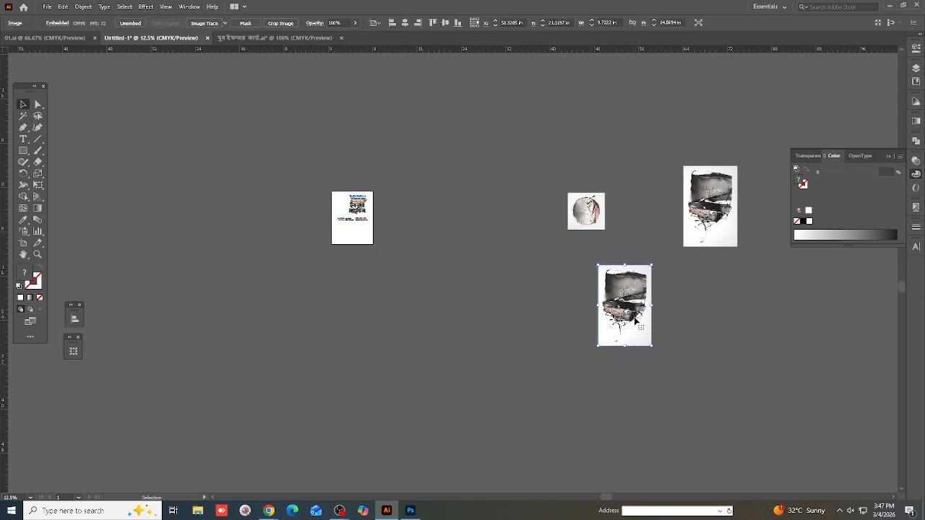
pyautogui.press('Delete')
# Move the heading block of blue text, orange banner and black title to the horizontal middle of the artboard.
pyautogui.scroll(-2, 535, 296)
pyautogui.scroll(1, 535, 296)
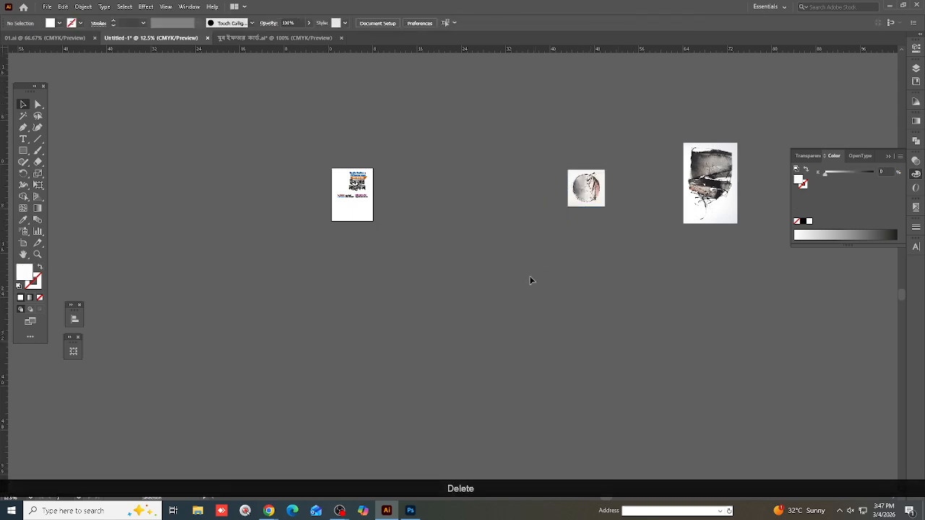
pyautogui.scroll(2, 554, 217)
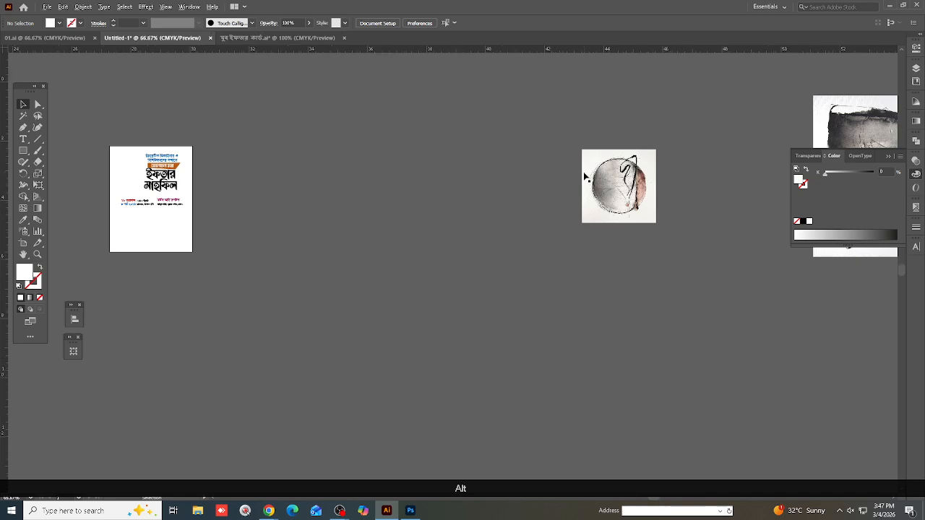
pyautogui.scroll(5, 583, 176)
pyautogui.scroll(-5, 619, 191)
pyautogui.scroll(3, 126, 206)
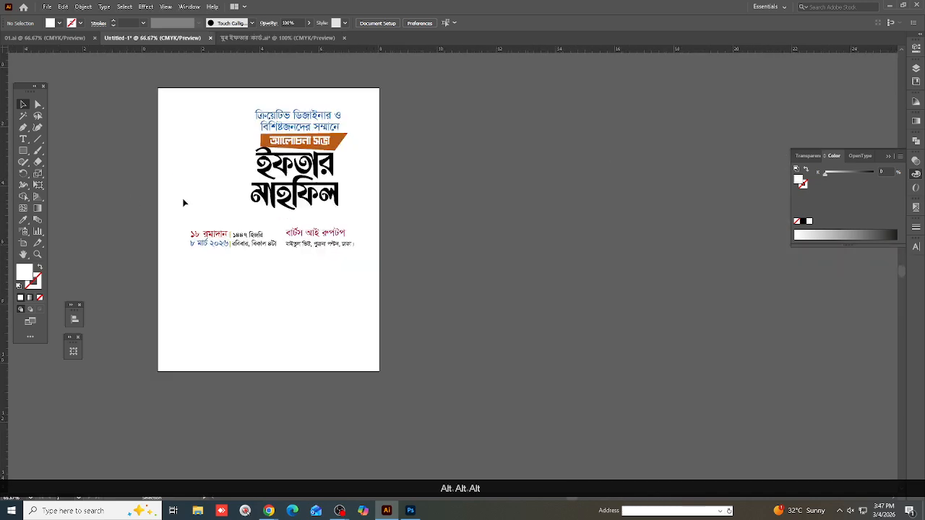
pyautogui.scroll(1, 183, 202)
pyautogui.moveTo(133, 142); pyautogui.dragTo(373, 236)
pyautogui.scroll(2, 200, 195)
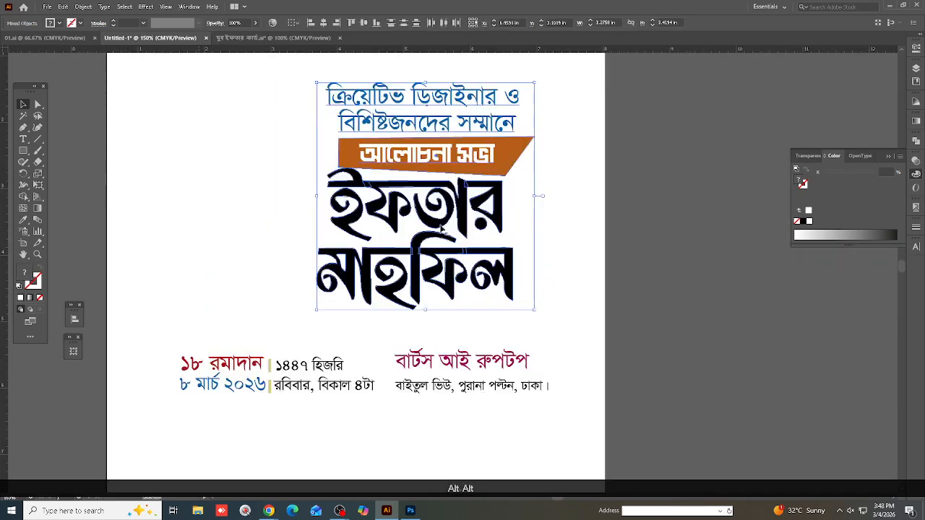
pyautogui.scroll(-2, 469, 231)
pyautogui.moveTo(434, 246); pyautogui.dragTo(414, 246)
pyautogui.click(571, 278)
pyautogui.scroll(1, 572, 278)
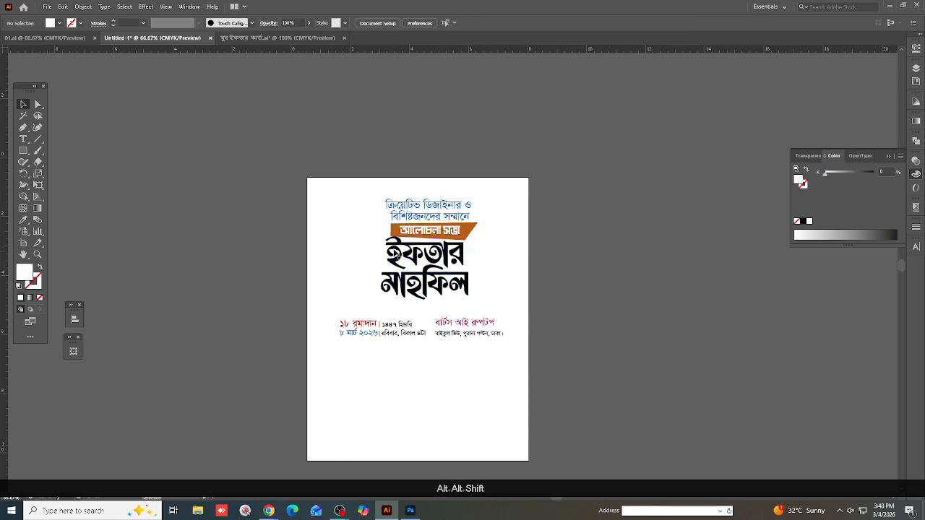
pyautogui.scroll(-3, 491, 318)
# Switch to Photoshop, scale the title and its shadow down slightly about their centre, and select the ink texture layer.
pyautogui.click(416, 510)
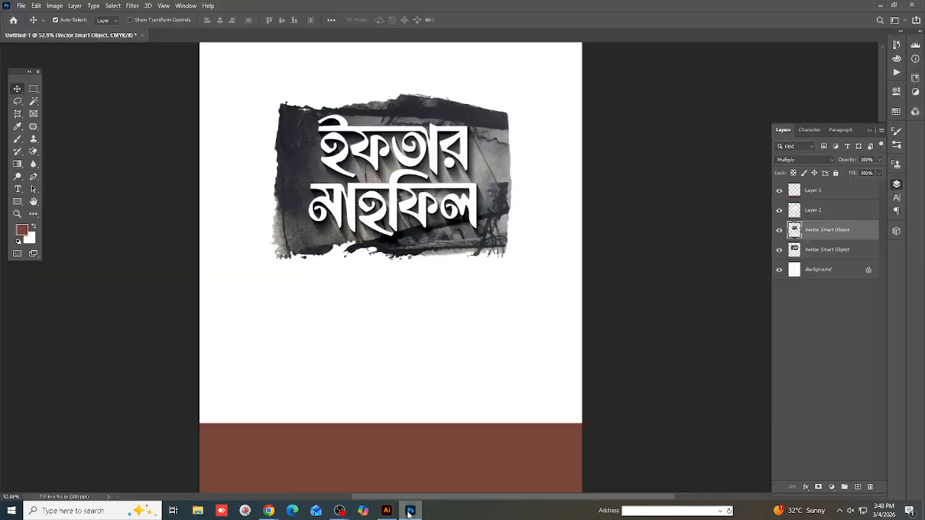
pyautogui.scroll(1, 462, 304)
pyautogui.scroll(3, 475, 238)
pyautogui.scroll(-6, 501, 228)
pyautogui.hotkey('ctrl', '0')
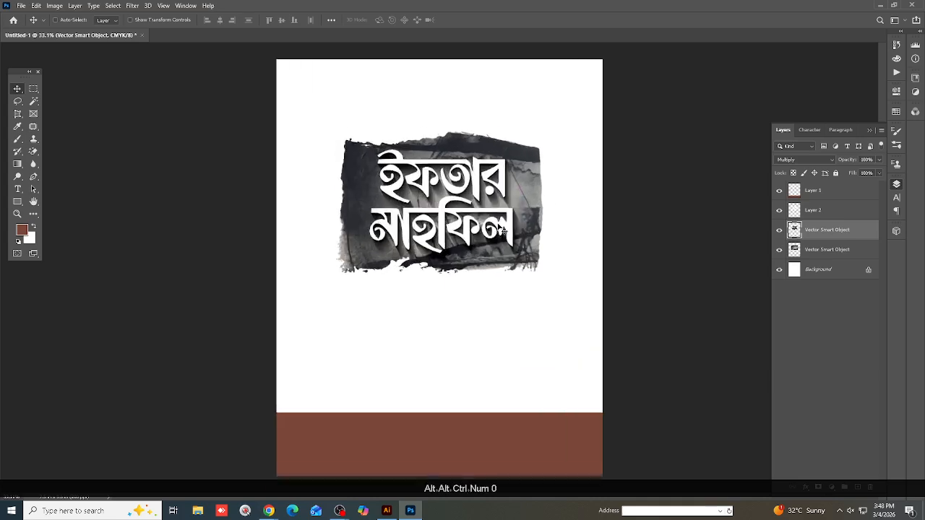
pyautogui.scroll(4, 560, 127)
pyautogui.scroll(-5, 522, 153)
pyautogui.scroll(2, 513, 152)
pyautogui.scroll(2, 715, 216)
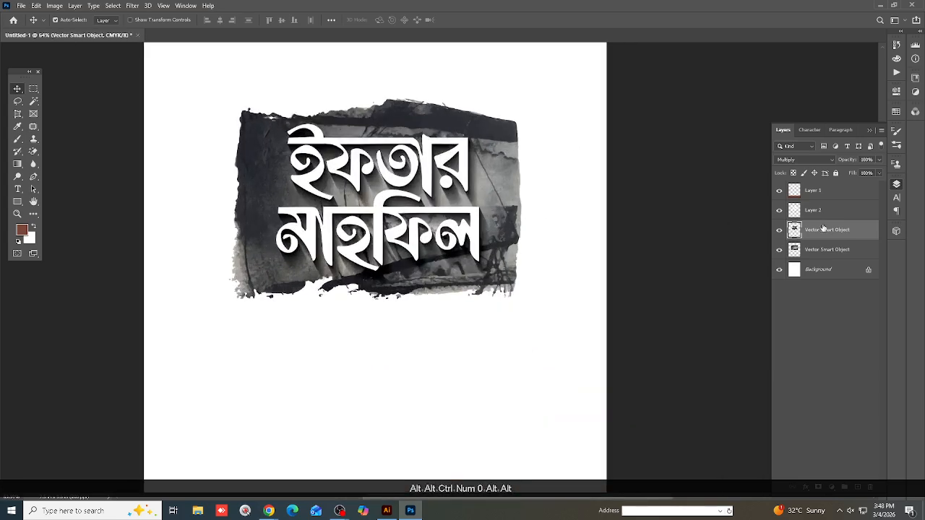
pyautogui.keyDown('shift'); pyautogui.click(816, 211); pyautogui.keyUp('shift')
pyautogui.hotkey('ctrl', 't')
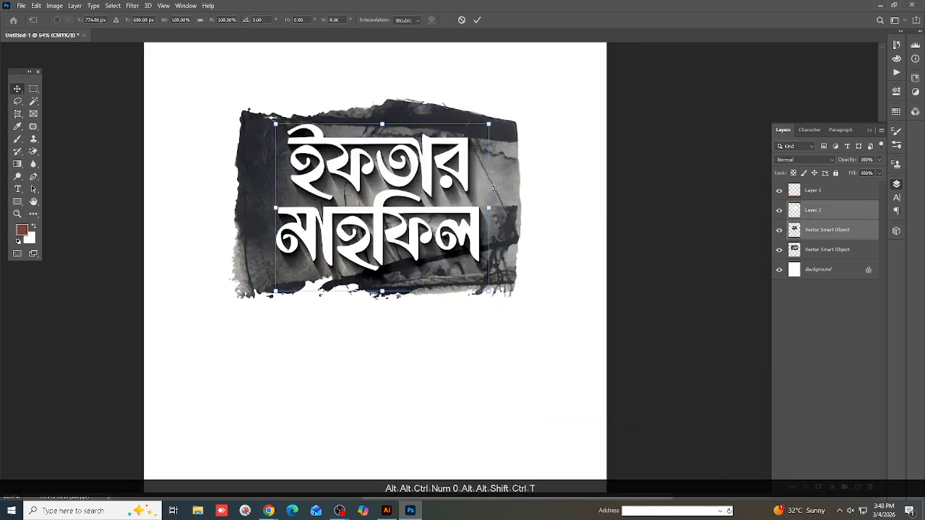
pyautogui.moveTo(491, 208); pyautogui.dragTo(480, 204)
pyautogui.press('Return')
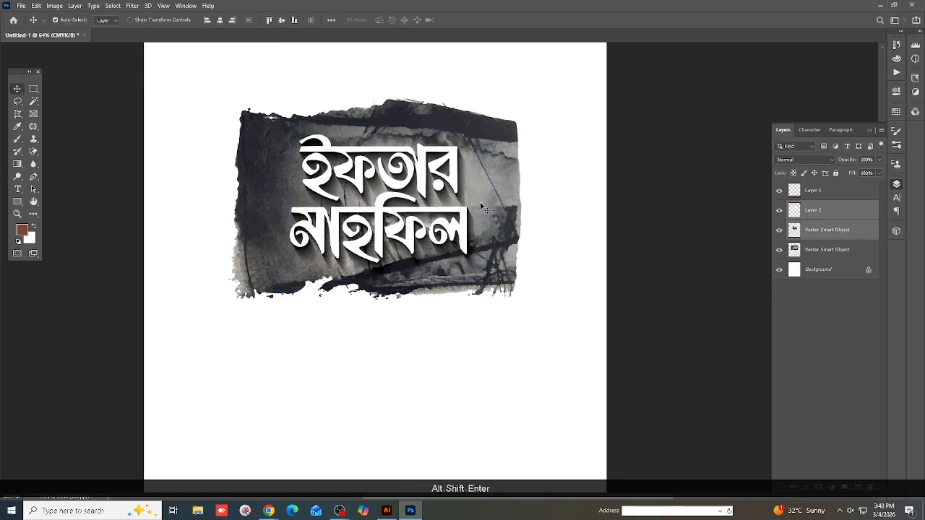
pyautogui.scroll(-1, 412, 457)
pyautogui.click(512, 203)
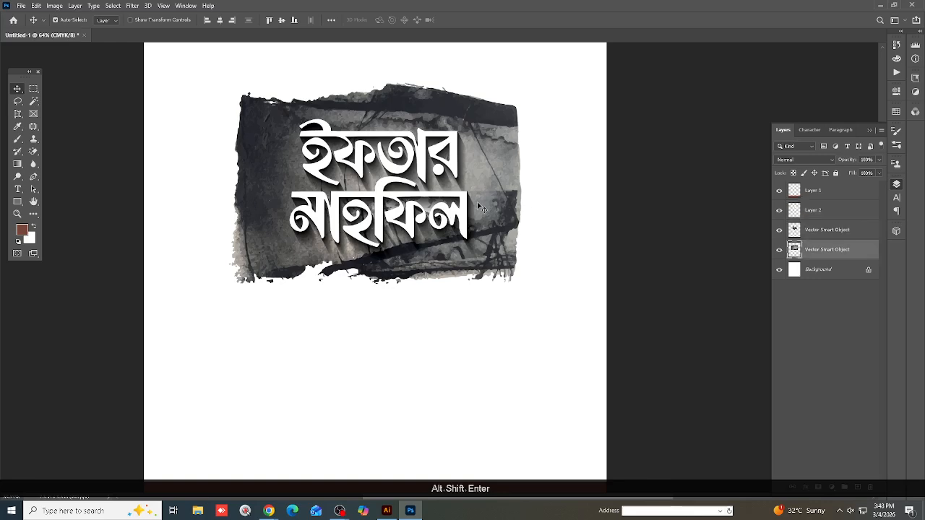
pyautogui.scroll(-3, 482, 209)
pyautogui.scroll(4, 482, 210)
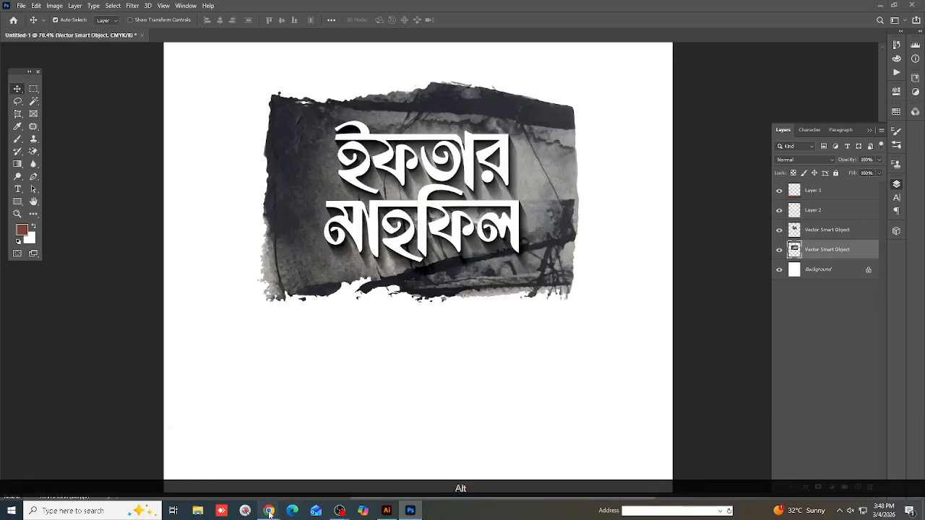
# Switch to Chrome and open the Beautiful mosques board among the profile's saved Pinterest boards.
pyautogui.moveTo(268, 514)
pyautogui.click(238, 477)
pyautogui.click(519, 8)
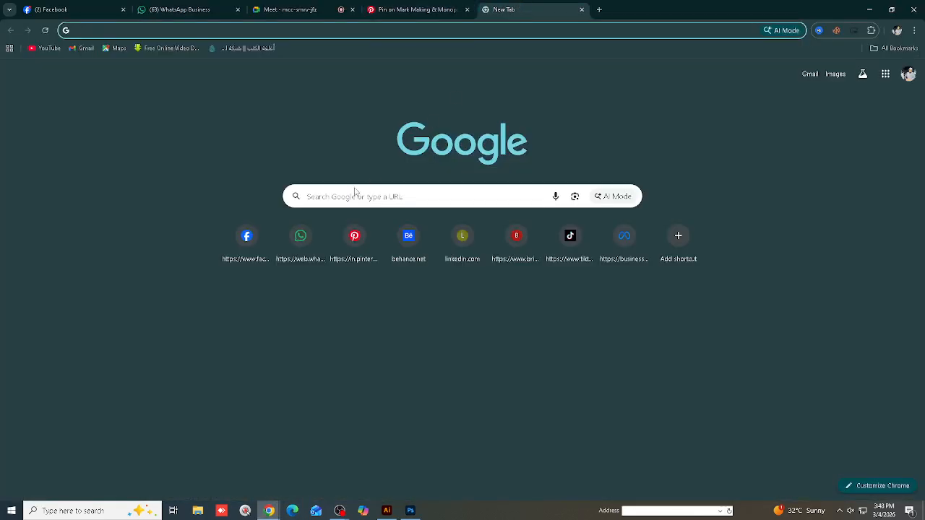
pyautogui.click(415, 9)
pyautogui.click(891, 63)
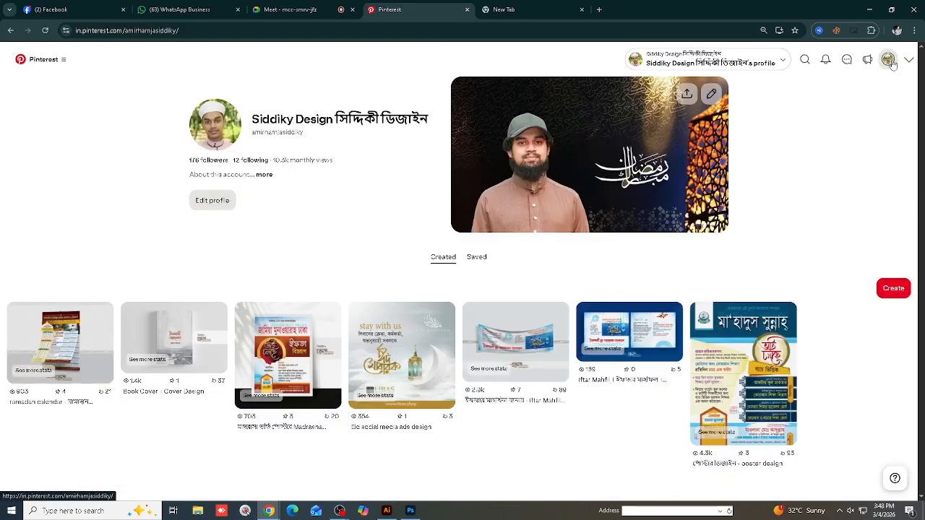
pyautogui.click(476, 259)
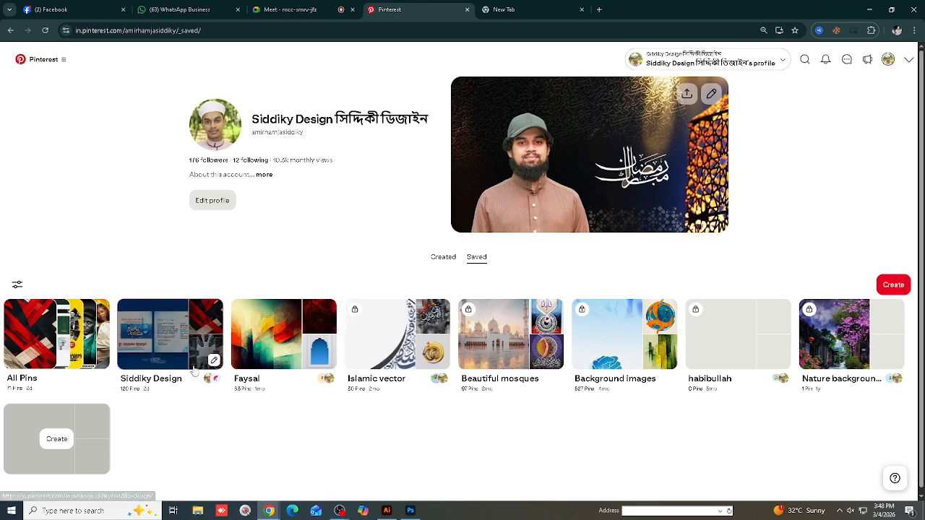
pyautogui.click(530, 340)
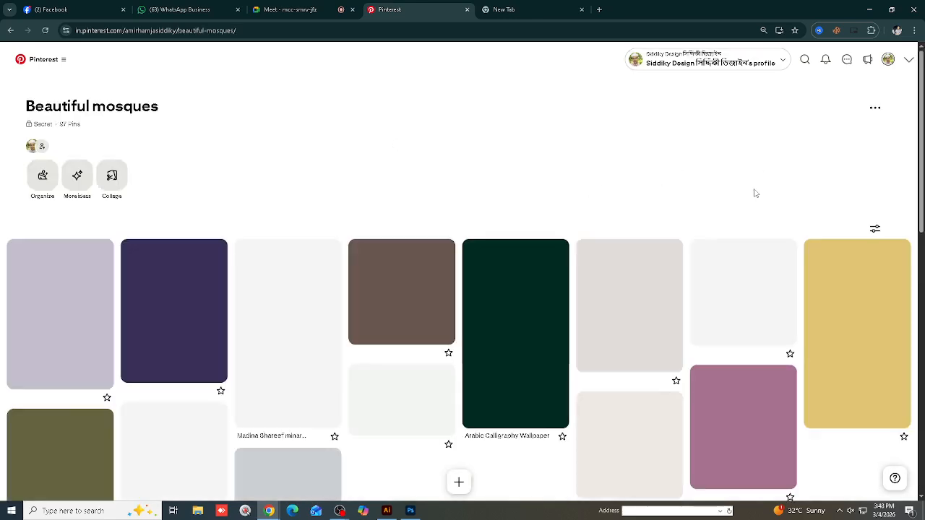
# Open the purple crescent calligraphy pin and the blue-and-red Allah calligraphy pin in new tabs.
pyautogui.scroll(-1, 541, 253)
pyautogui.rightClick(197, 228)
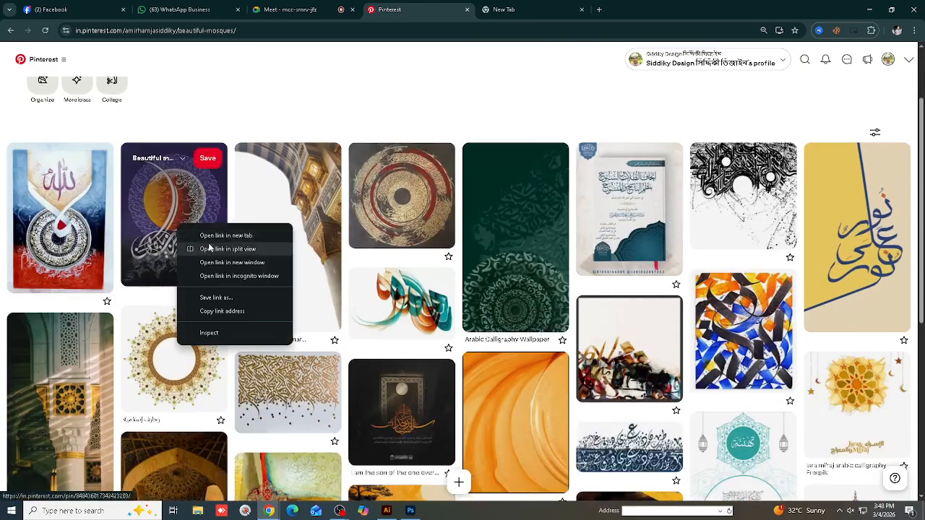
pyautogui.click(209, 240)
pyautogui.rightClick(174, 387)
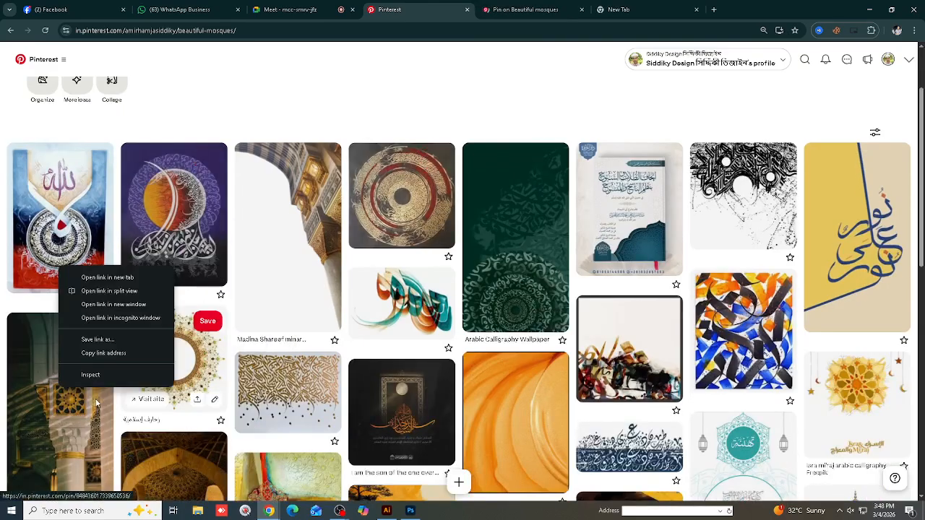
pyautogui.click(94, 277)
# Browse the board and open the grey abstract pin with the orange floral ornament in a new tab.
pyautogui.scroll(-2, 723, 310)
pyautogui.scroll(3, 750, 311)
pyautogui.scroll(-5, 750, 311)
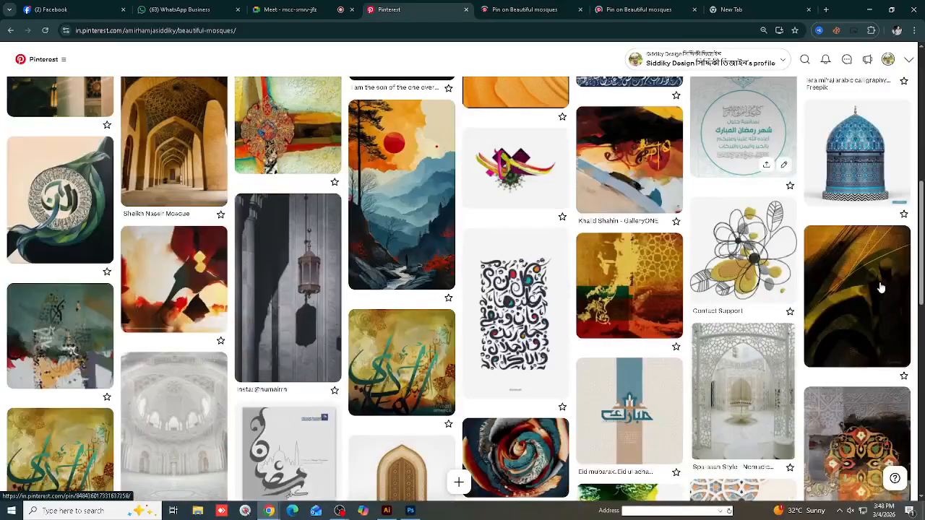
pyautogui.scroll(-2, 881, 288)
pyautogui.rightClick(838, 296)
pyautogui.click(837, 296)
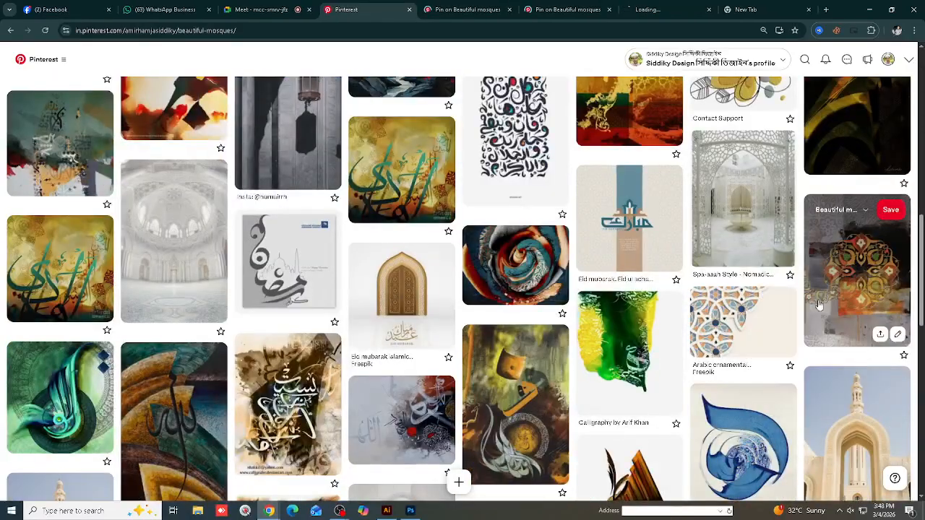
# Browse further down the board and open the red Wall Art - GalleryONE calligraphy pin in a new tab.
pyautogui.scroll(-3, 417, 297)
pyautogui.scroll(-10, 416, 298)
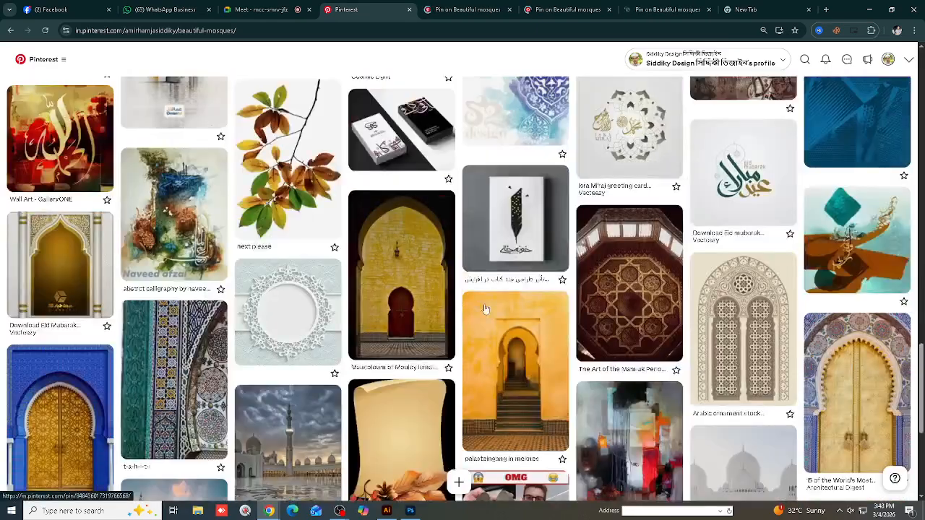
pyautogui.scroll(1, 91, 246)
pyautogui.rightClick(92, 247)
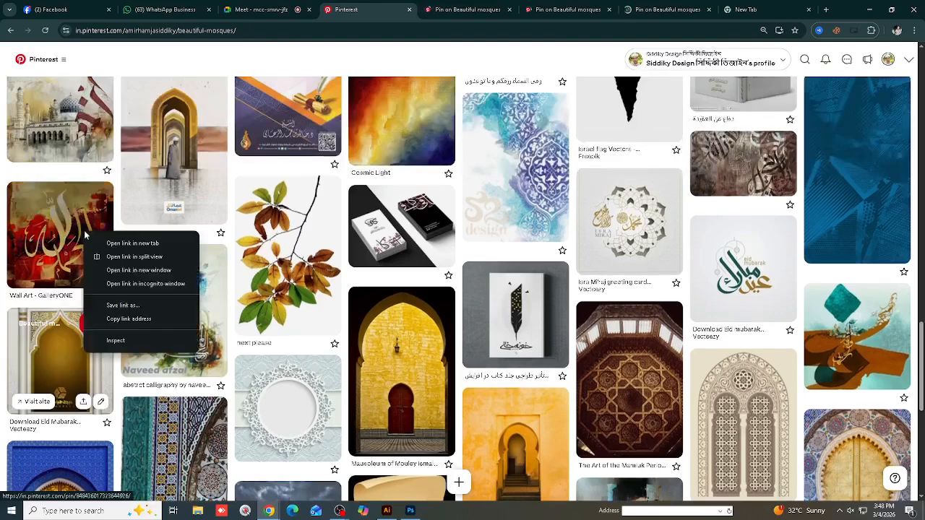
pyautogui.click(112, 244)
# View the purple crescent calligraphy pin and open the related blue-and-gold calligraphy painting with mosque domes.
pyautogui.click(438, 5)
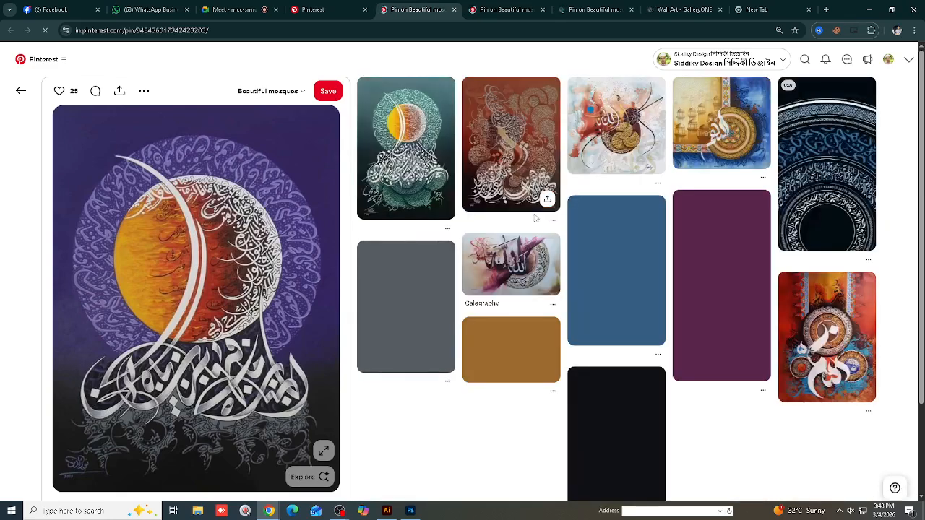
pyautogui.click(728, 148)
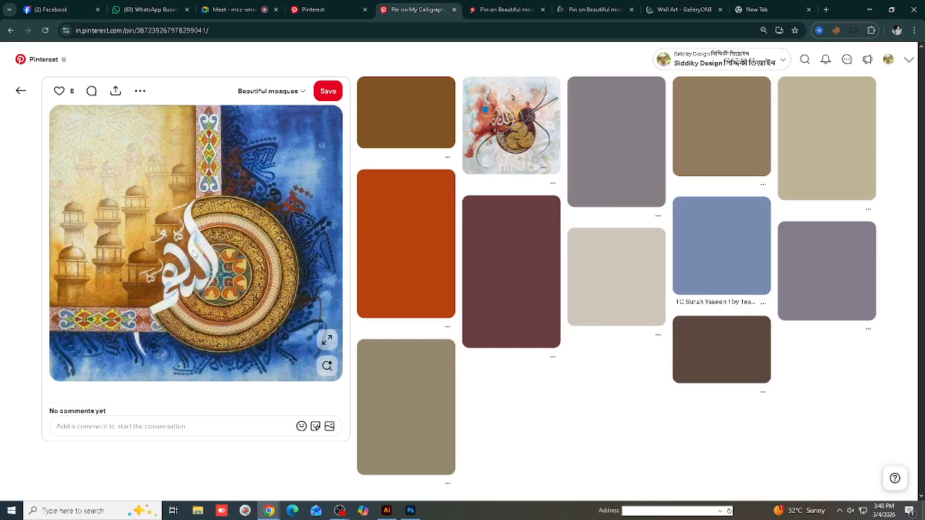
# Copy the blue-and-gold calligraphy painting from its Pinterest page and paste it into the Untitled-1 document in Illustrator.
pyautogui.rightClick(194, 255)
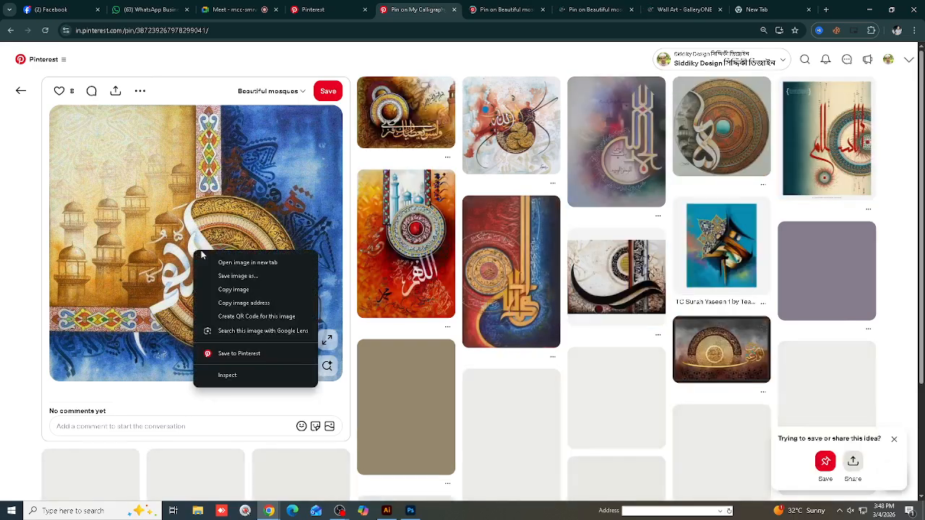
pyautogui.click(233, 289)
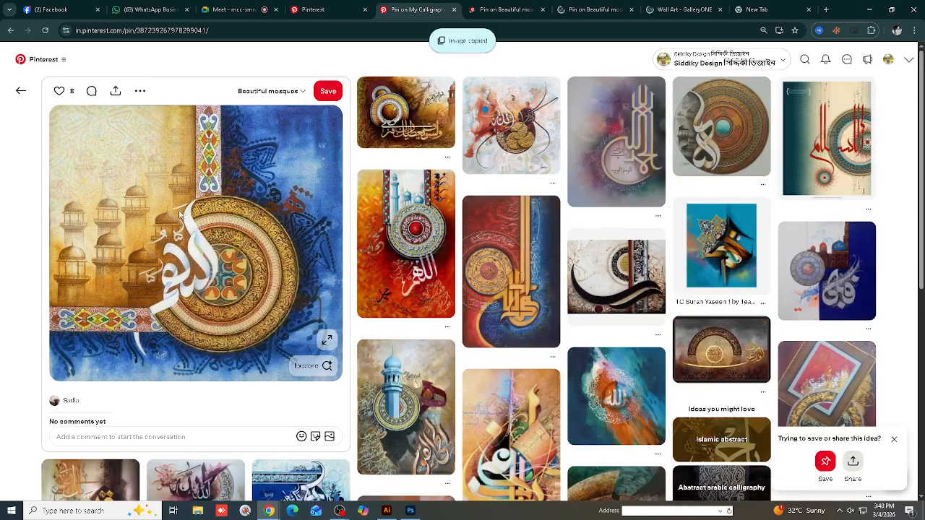
pyautogui.scroll(-3, 380, 442)
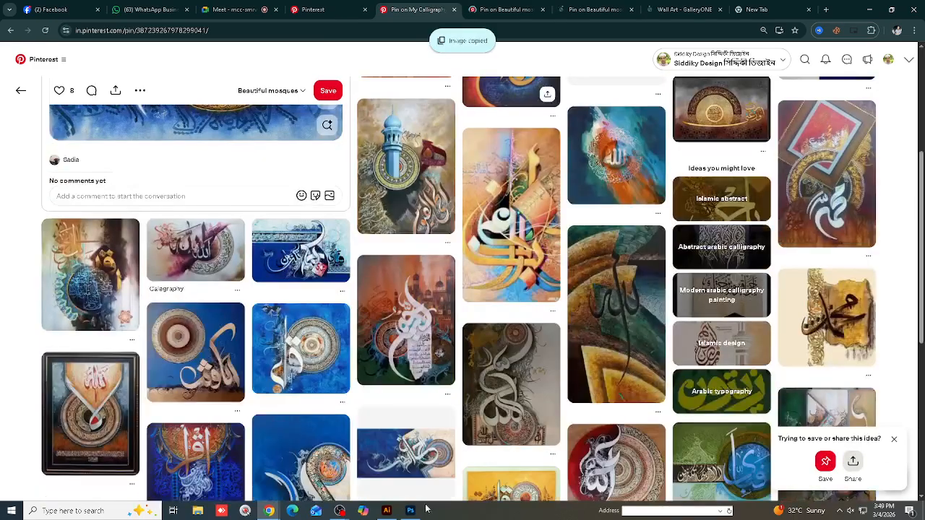
pyautogui.click(387, 511)
pyautogui.scroll(-1, 462, 444)
pyautogui.hotkey('ctrl', 'v')
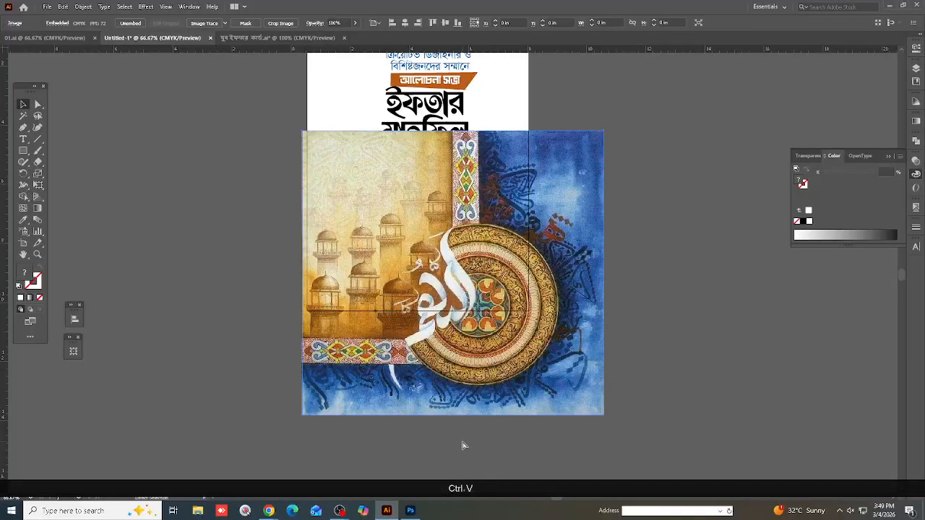
# Shrink the pasted painting to about 2.2 by 2.1 inches and place it on the empty canvas beside the artboard.
pyautogui.scroll(1, 661, 334)
pyautogui.moveTo(605, 318); pyautogui.dragTo(370, 345)
pyautogui.moveTo(351, 326); pyautogui.dragTo(649, 276)
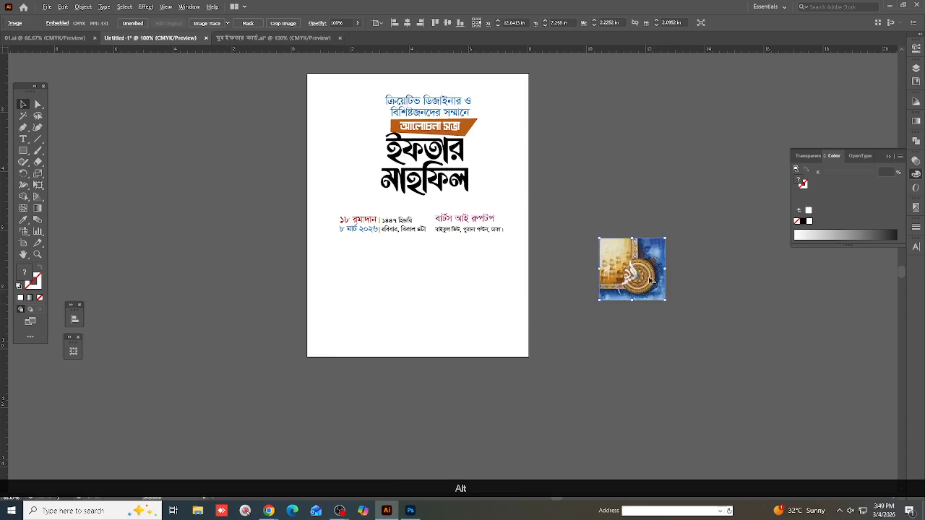
pyautogui.scroll(5, 648, 276)
pyautogui.scroll(-2, 449, 274)
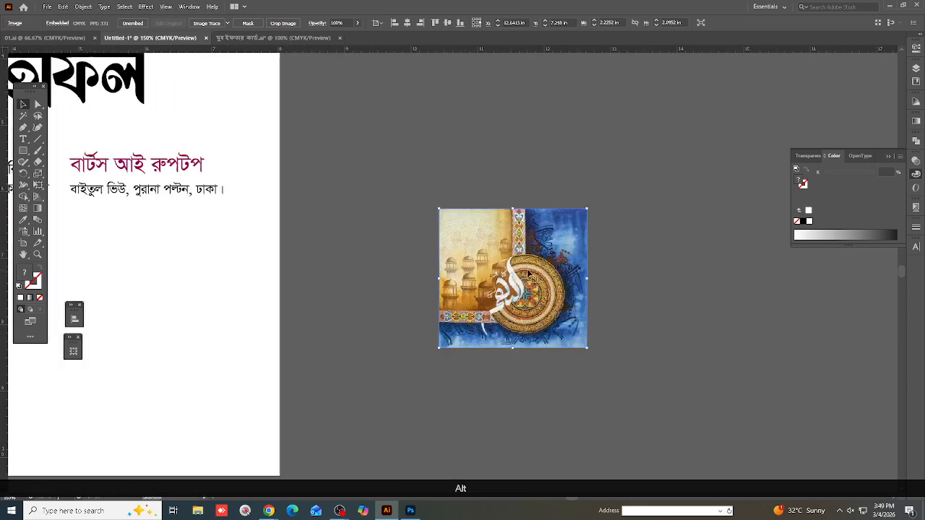
pyautogui.scroll(2, 554, 279)
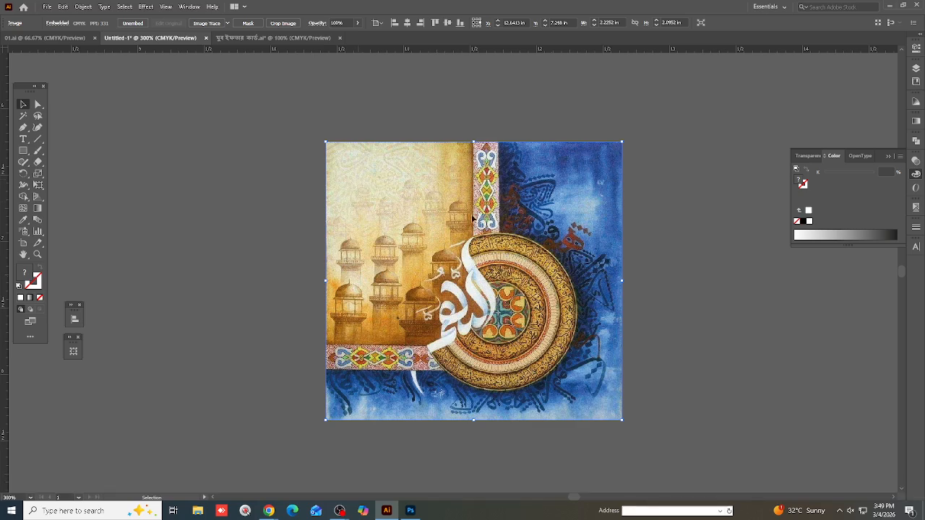
# Trace the painting with the High Fidelity Photo preset and expand the tracing into vector shapes.
pyautogui.click(229, 24)
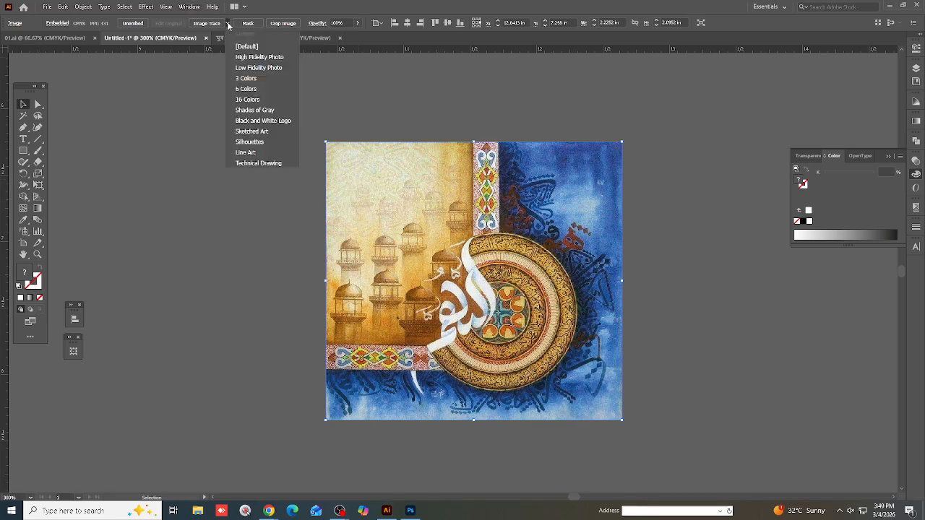
pyautogui.click(274, 60)
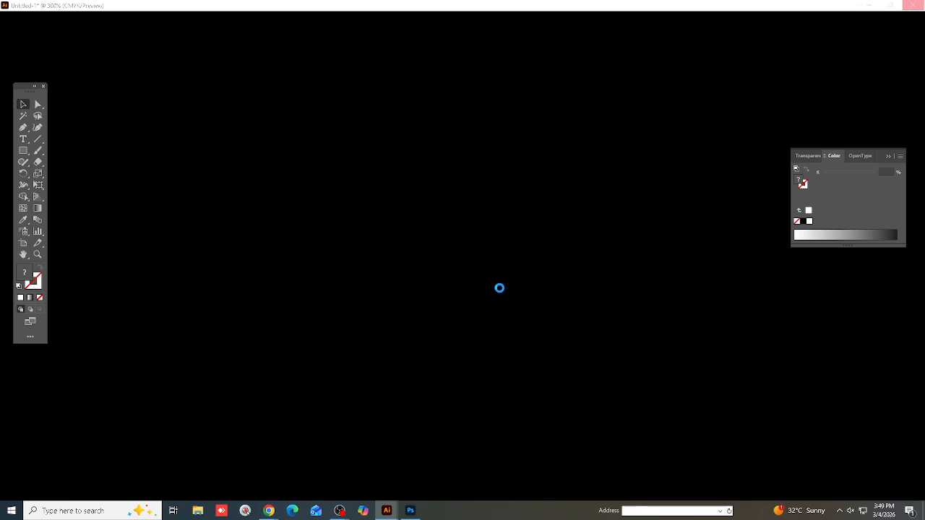
pyautogui.scroll(7, 472, 286)
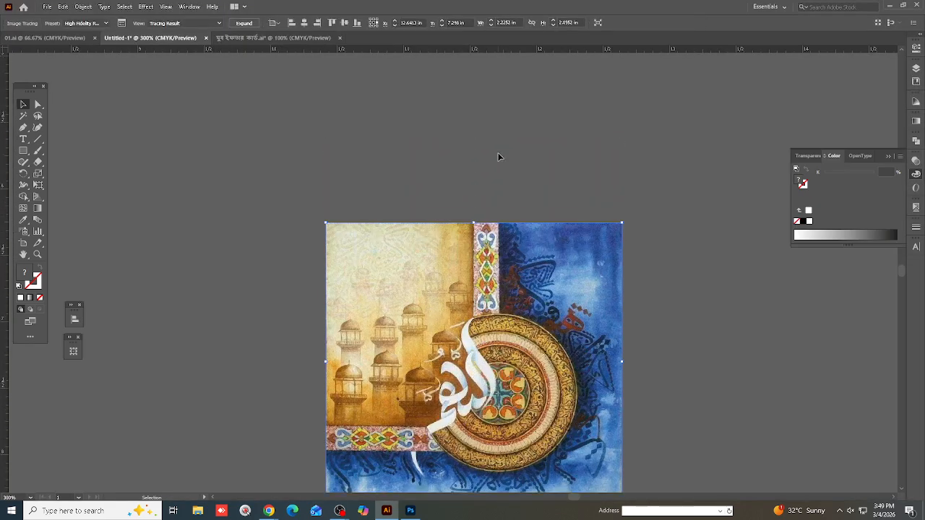
pyautogui.click(498, 155)
pyautogui.click(487, 233)
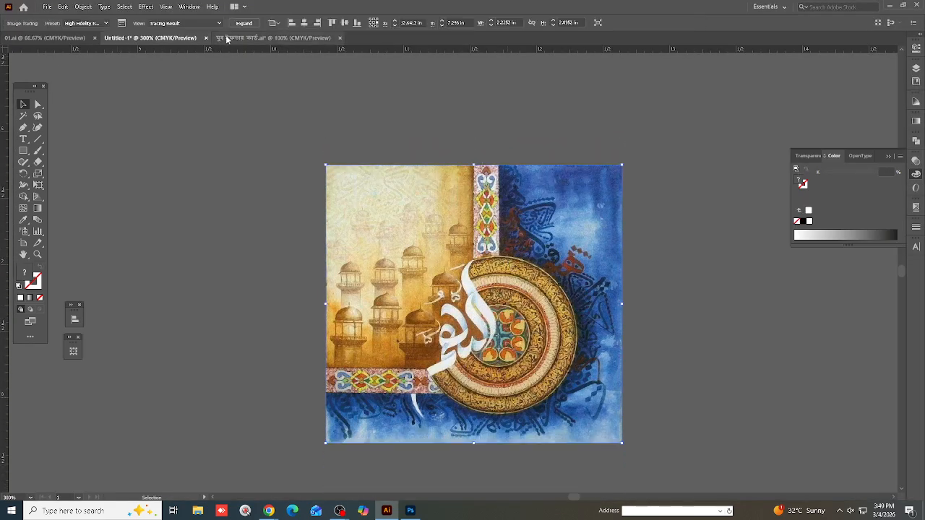
pyautogui.click(237, 26)
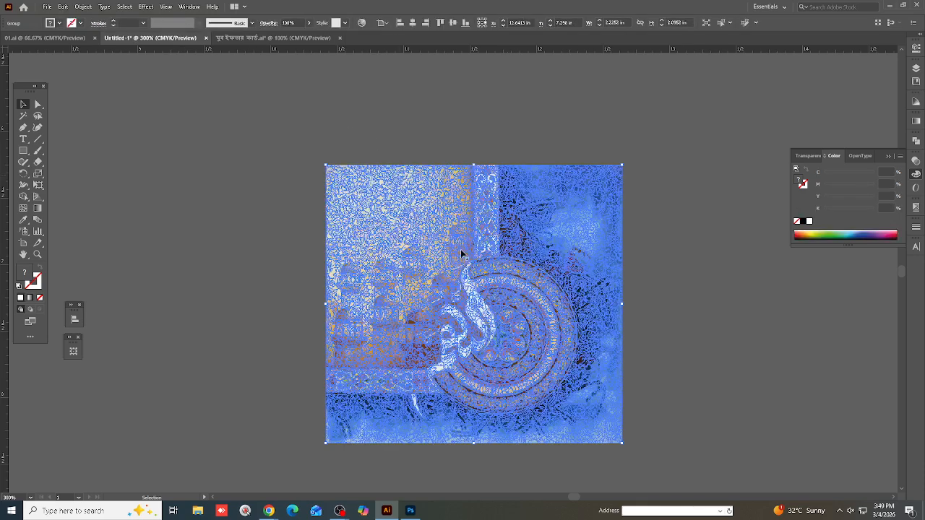
# Cut the expanded painting artwork out of the Illustrator document.
pyautogui.scroll(-3, 717, 342)
pyautogui.click(717, 341)
pyautogui.click(516, 309)
pyautogui.hotkey('ctrl', 'x')
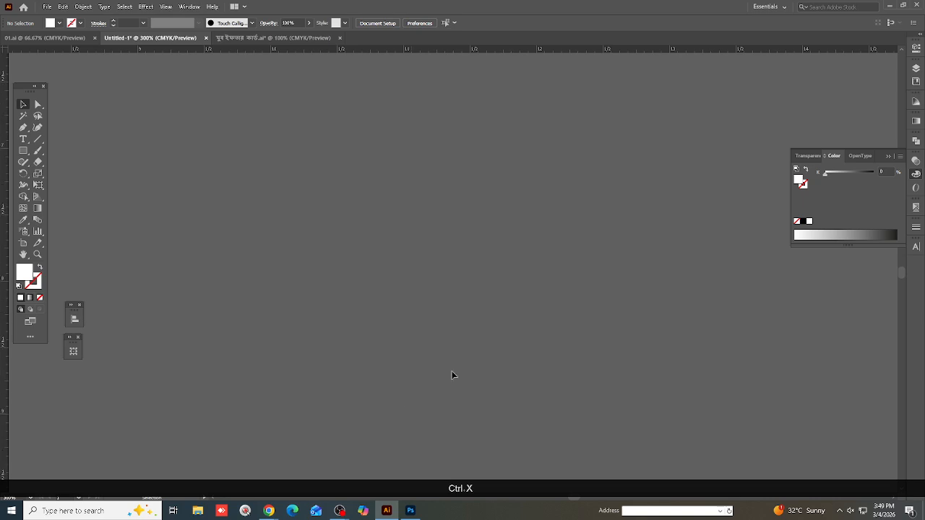
pyautogui.press('alt')
pyautogui.press('alt')
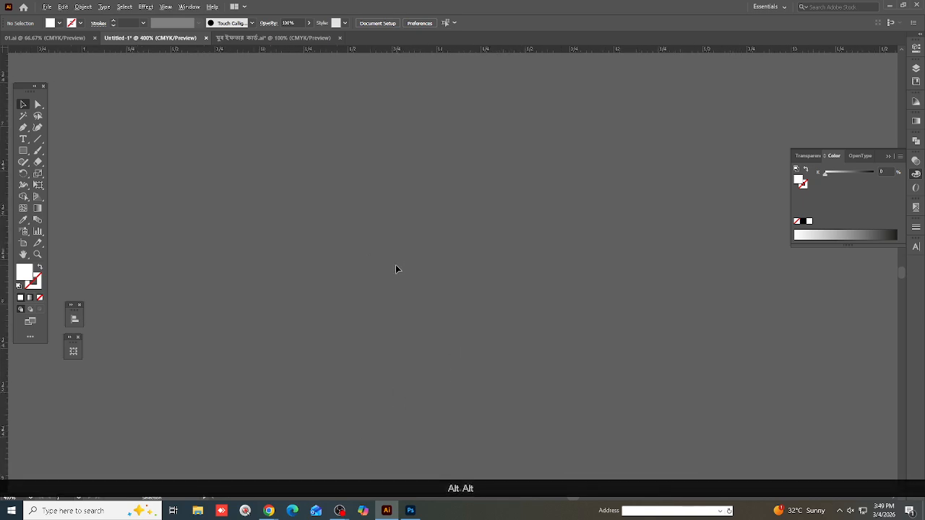
# Switch to Photoshop and paste the cut artwork as pixels directly above the ink texture layer.
pyautogui.click(410, 511)
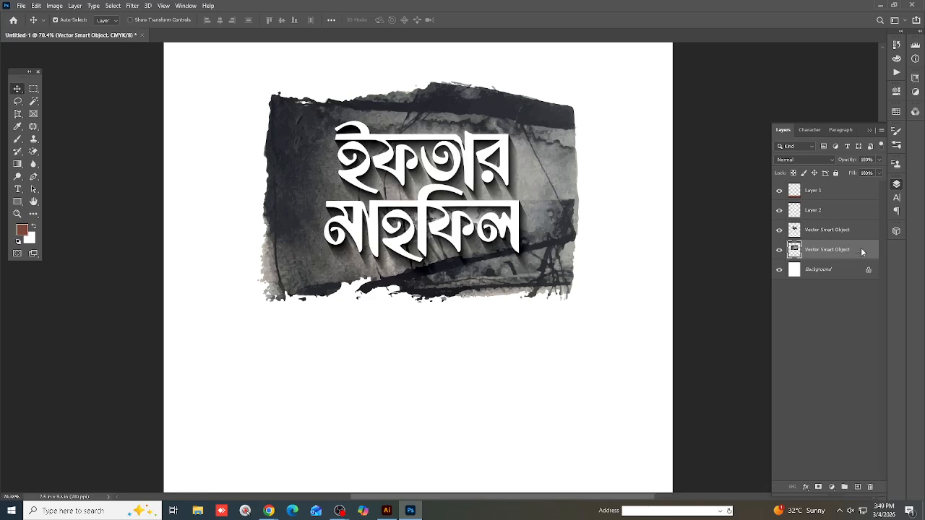
pyautogui.press('ctrl')
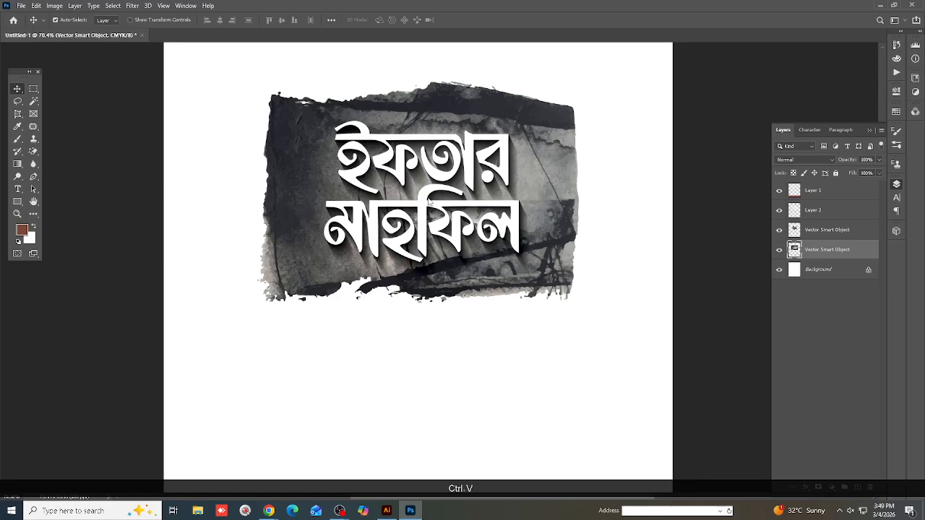
pyautogui.click(387, 511)
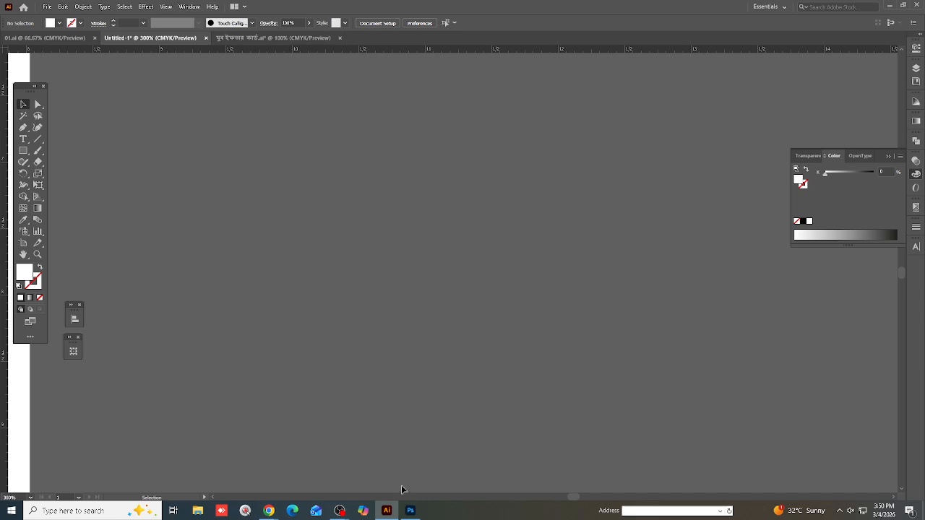
pyautogui.click(410, 510)
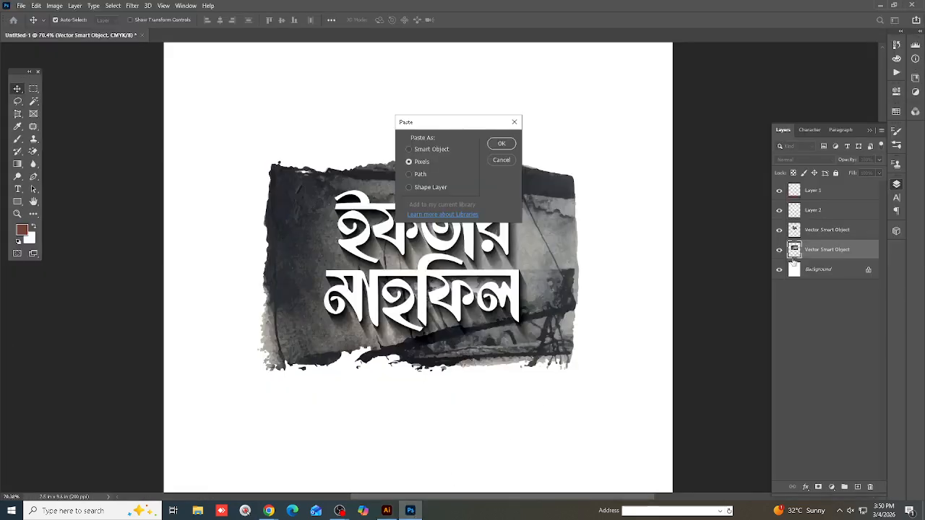
pyautogui.click(507, 147)
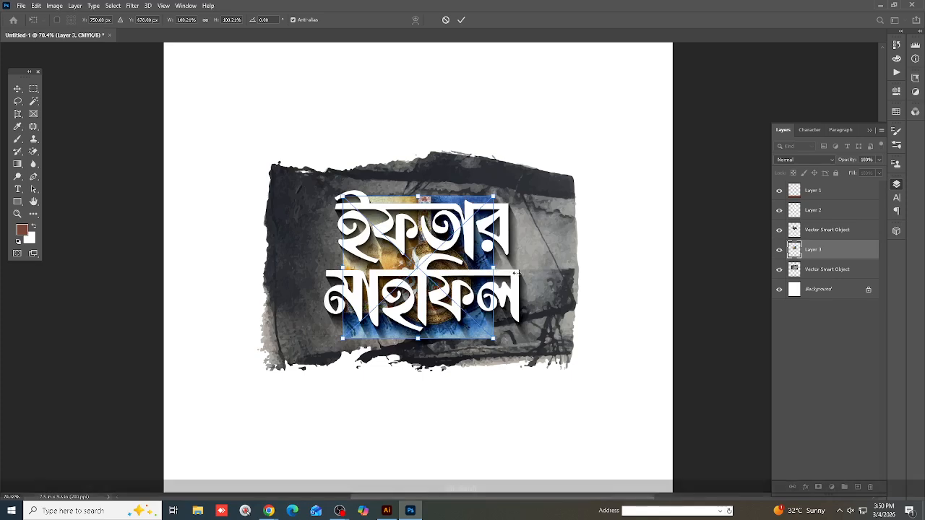
# Scale the pasted painting to about 225% so it covers the ink texture and clip it to the texture layer.
pyautogui.moveTo(495, 272); pyautogui.dragTo(590, 301)
pyautogui.press('Return')
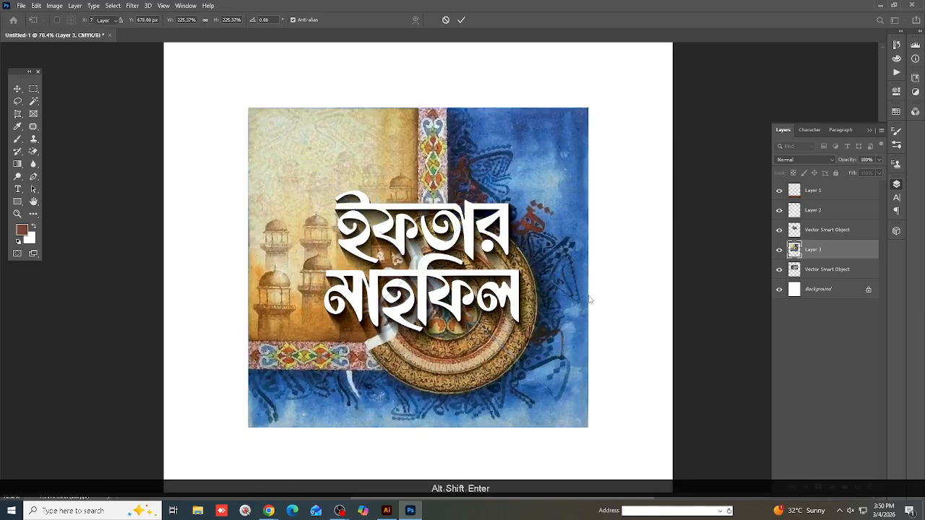
pyautogui.rightClick(816, 258)
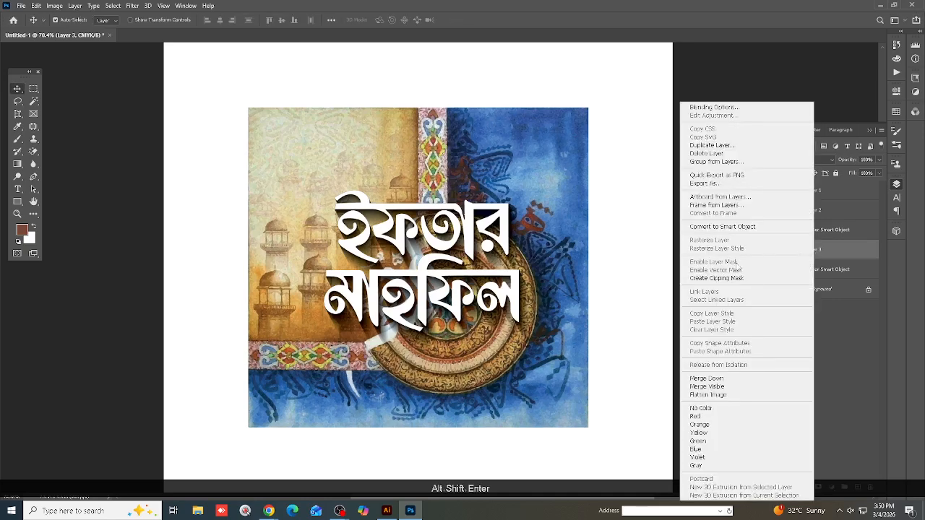
pyautogui.click(723, 279)
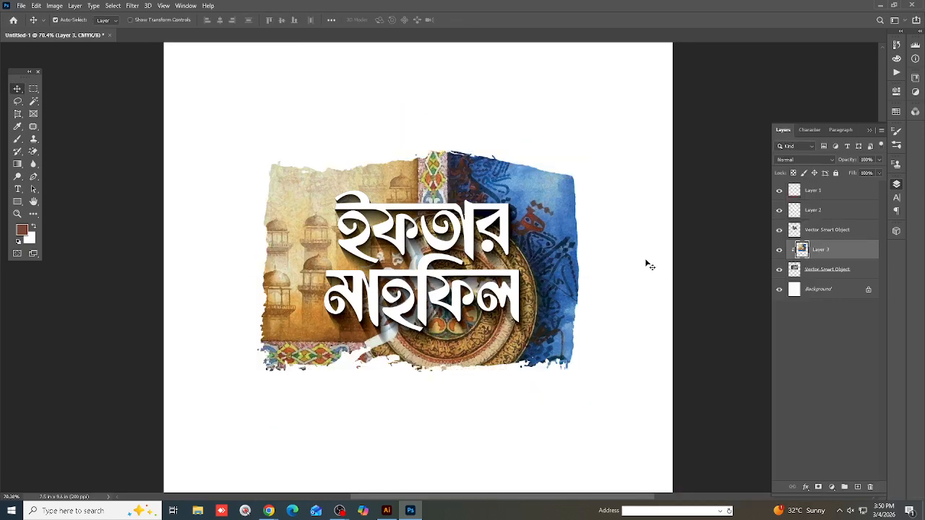
# Enlarge the clipped painting slightly toward the lower right, keeping its upper-left corner in place.
pyautogui.hotkey('ctrl', '0')
pyautogui.scroll(2, 646, 260)
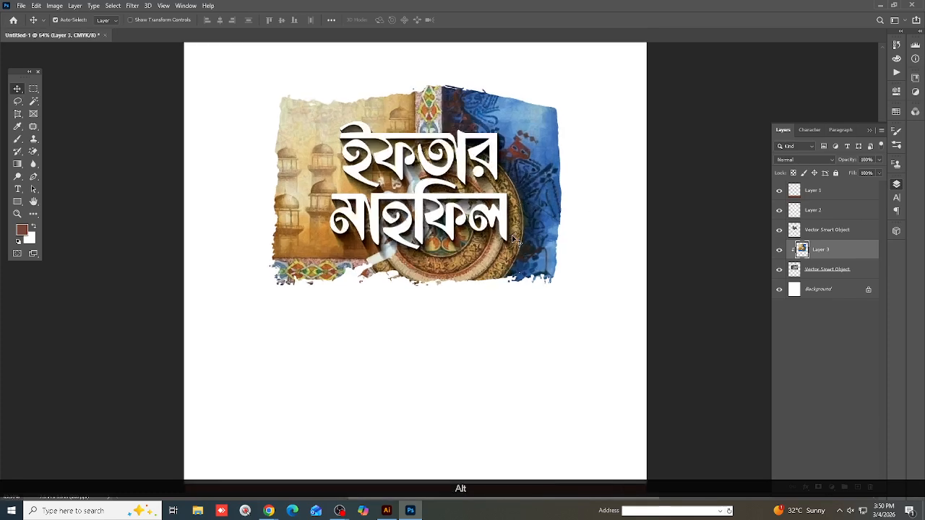
pyautogui.scroll(-2, 510, 241)
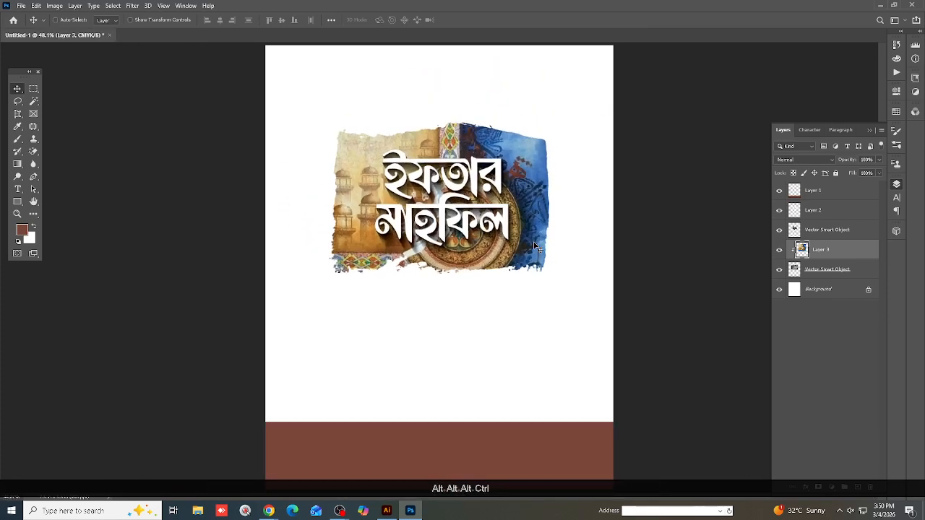
pyautogui.hotkey('ctrl', 't')
pyautogui.moveTo(558, 315); pyautogui.dragTo(589, 345)
pyautogui.hotkey('shift', 'Return')
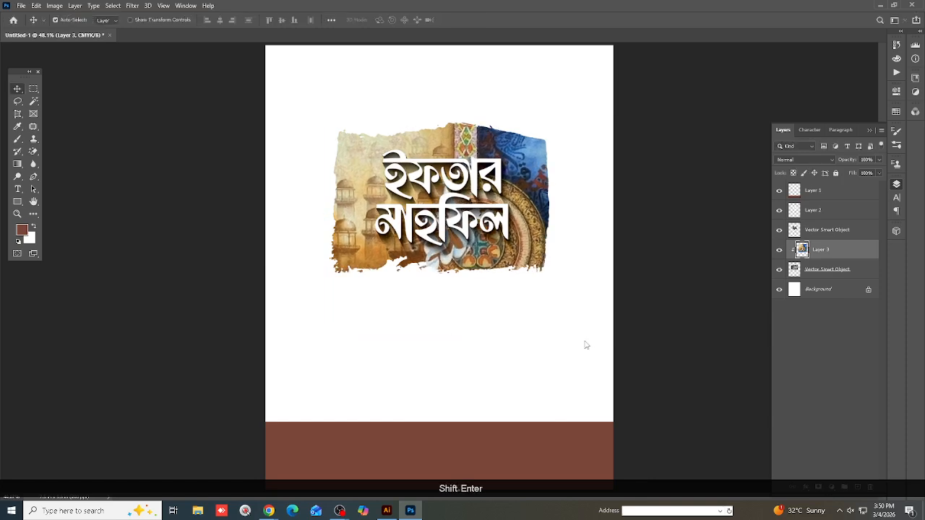
pyautogui.hotkey('ctrl', '0')
pyautogui.scroll(-2, 450, 285)
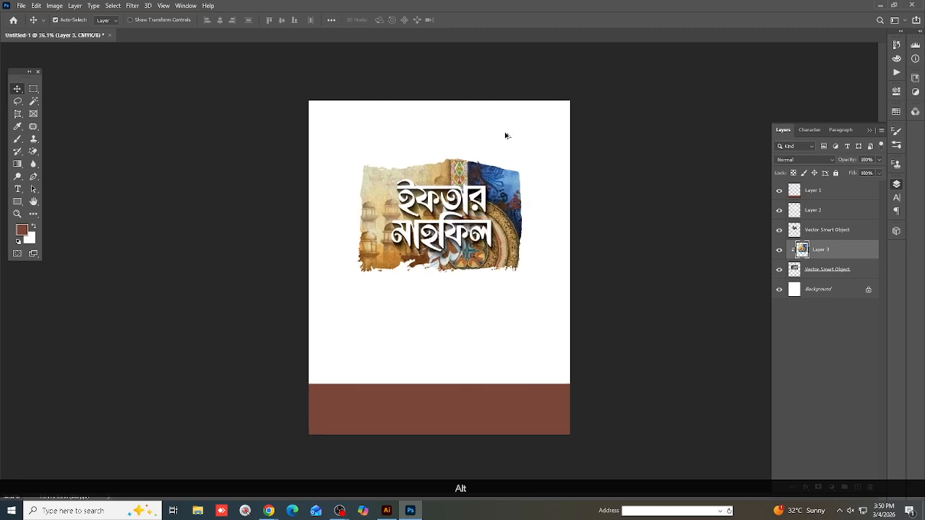
pyautogui.scroll(3, 440, 296)
pyautogui.scroll(-1, 405, 376)
pyautogui.scroll(3, 348, 181)
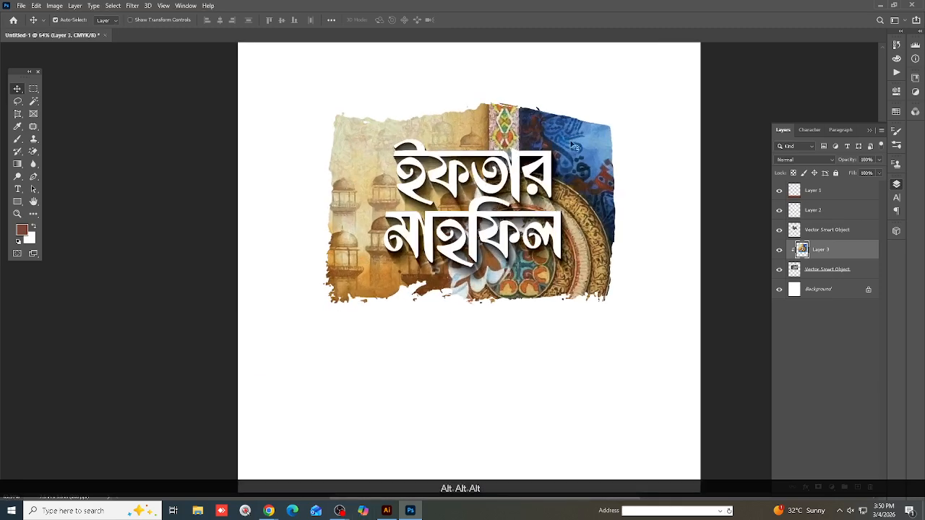
# Start placing an embedded image and browse to the design Helper folder inside 2023.24 on New Volume (E:).
pyautogui.click(22, 7)
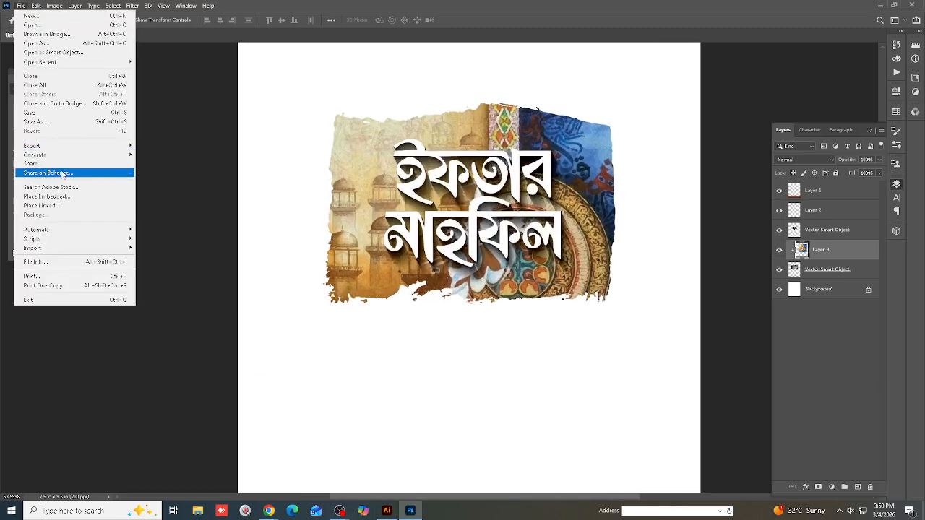
pyautogui.click(66, 197)
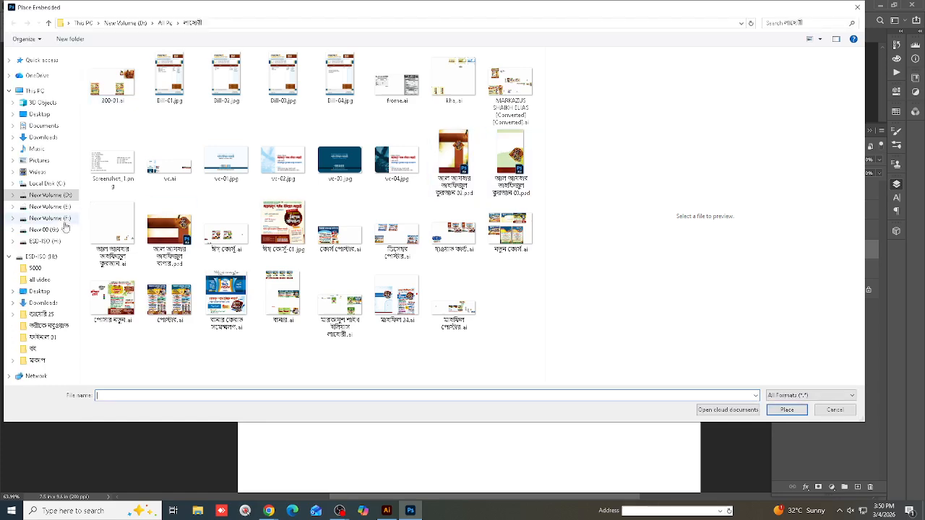
pyautogui.click(58, 208)
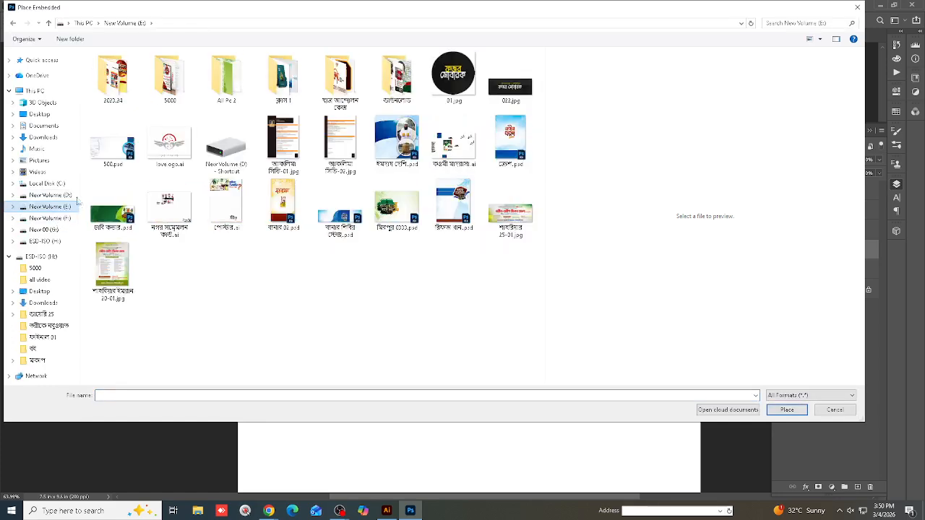
pyautogui.doubleClick(104, 85)
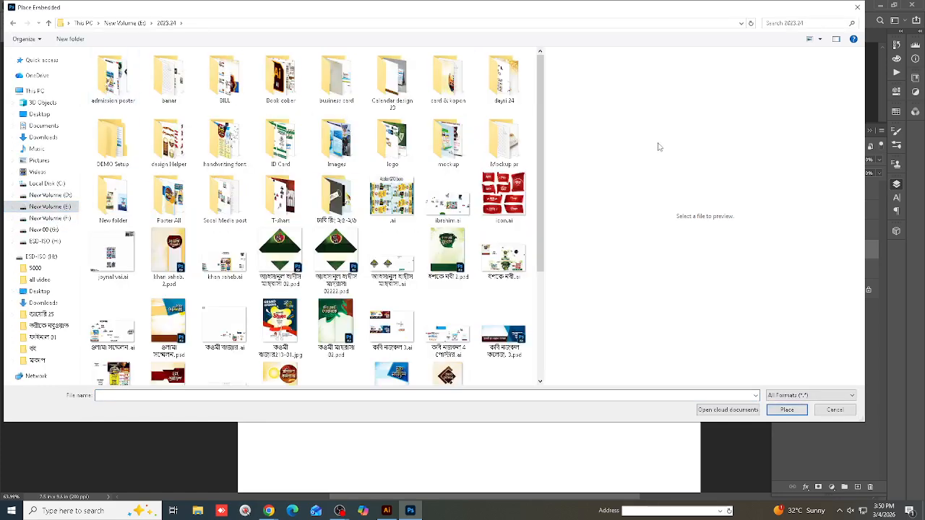
pyautogui.doubleClick(168, 145)
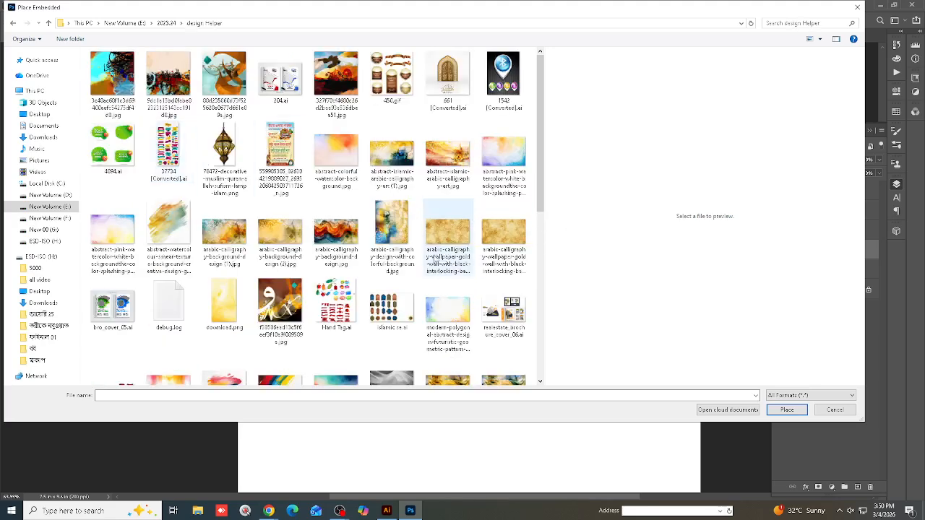
# Embed the brown-and-orange painting with large white Arabic calligraphy from the design Helper folder directly above Layer 3.
pyautogui.click(327, 80)
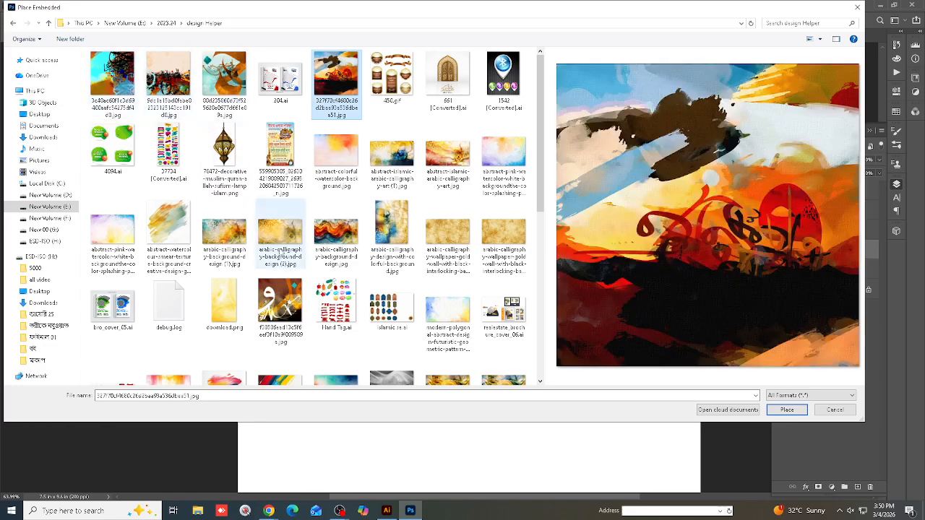
pyautogui.click(229, 239)
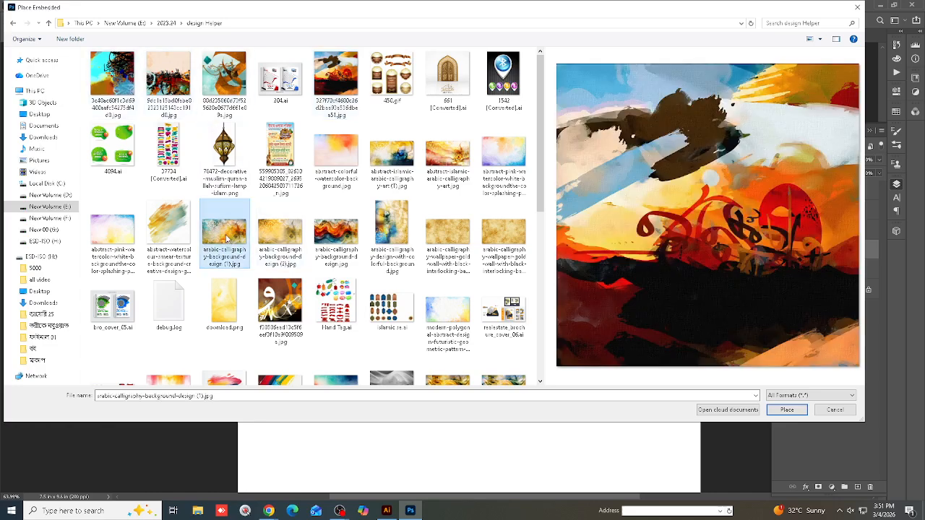
pyautogui.click(281, 306)
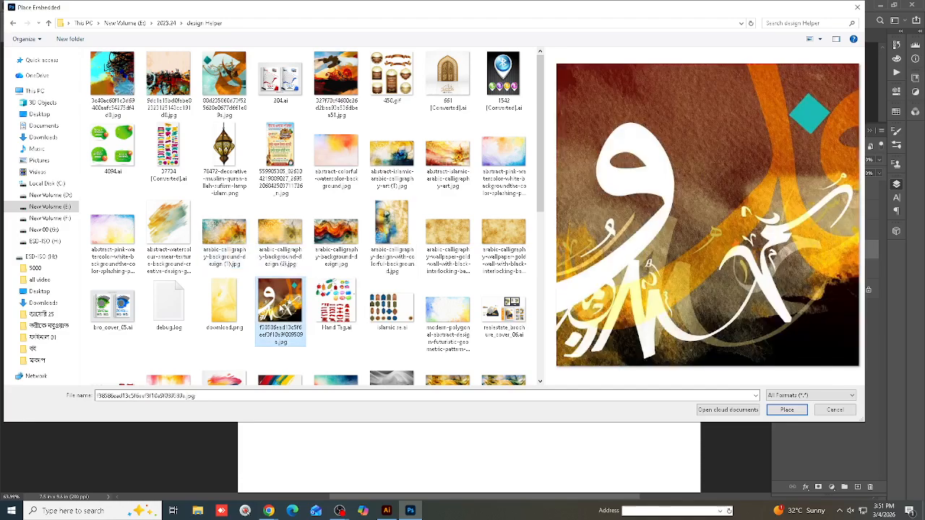
pyautogui.click(787, 410)
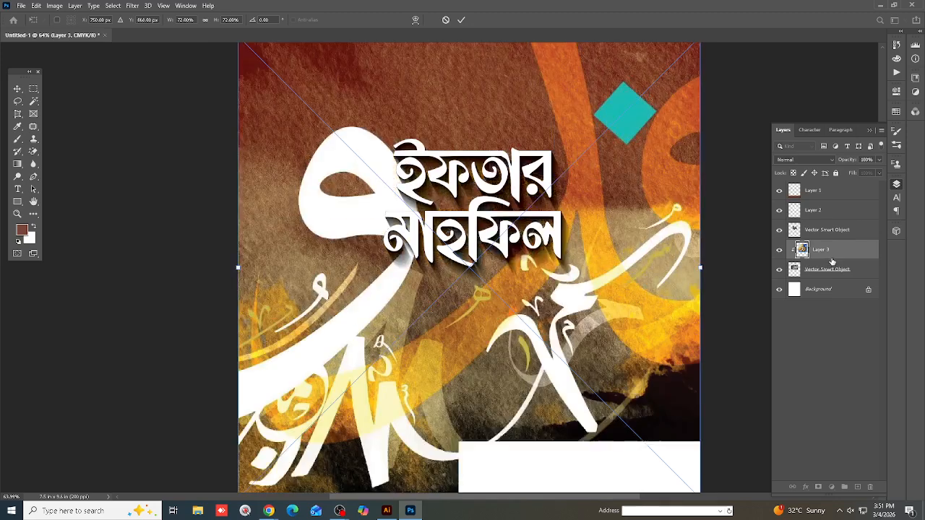
pyautogui.press('Return')
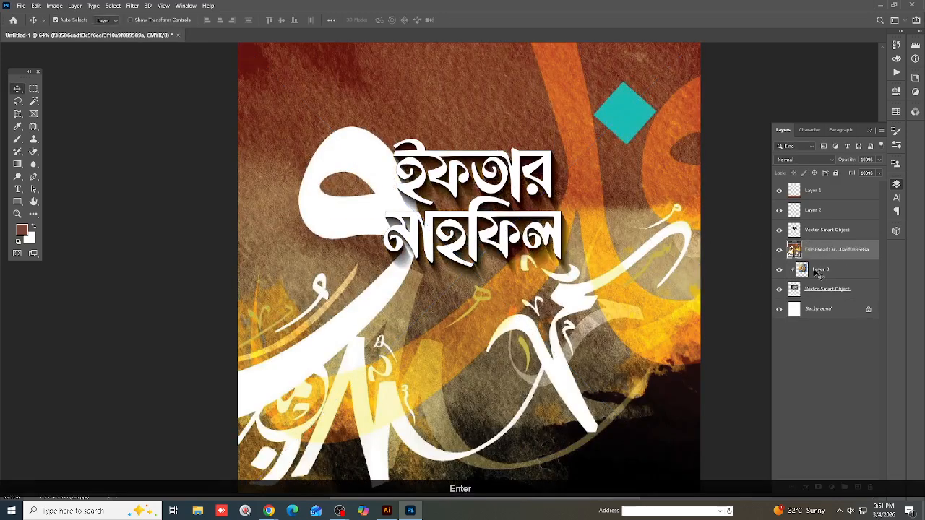
# Clip the placed calligraphy image to the ink texture and shift it up and left behind the title.
pyautogui.rightClick(814, 254)
pyautogui.click(723, 303)
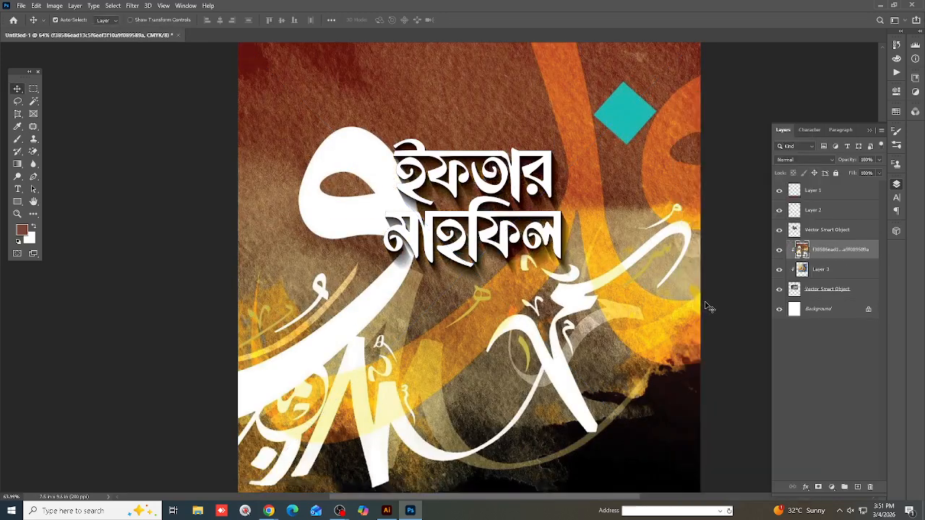
pyautogui.moveTo(588, 191); pyautogui.dragTo(555, 135)
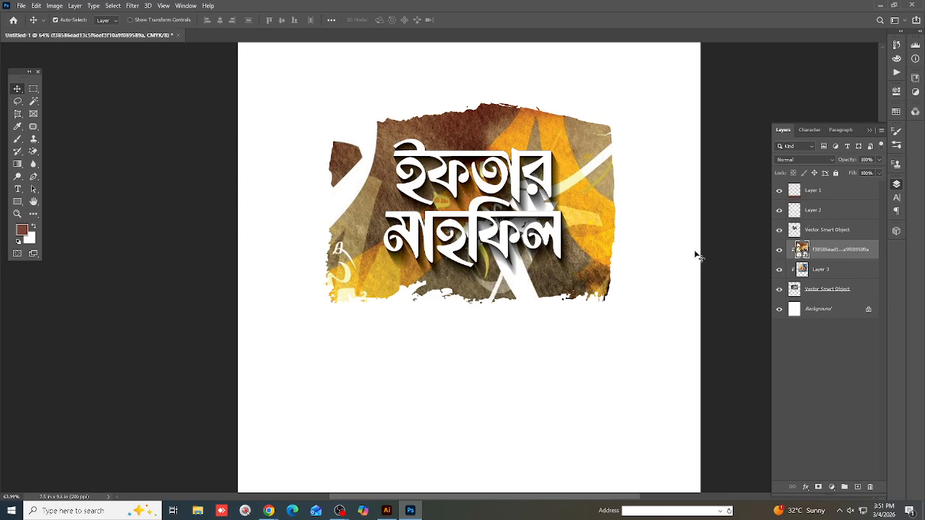
# Set the clipped calligraphy image's blend mode to Color Burn and deselect it with the whole poster in view.
pyautogui.click(801, 160)
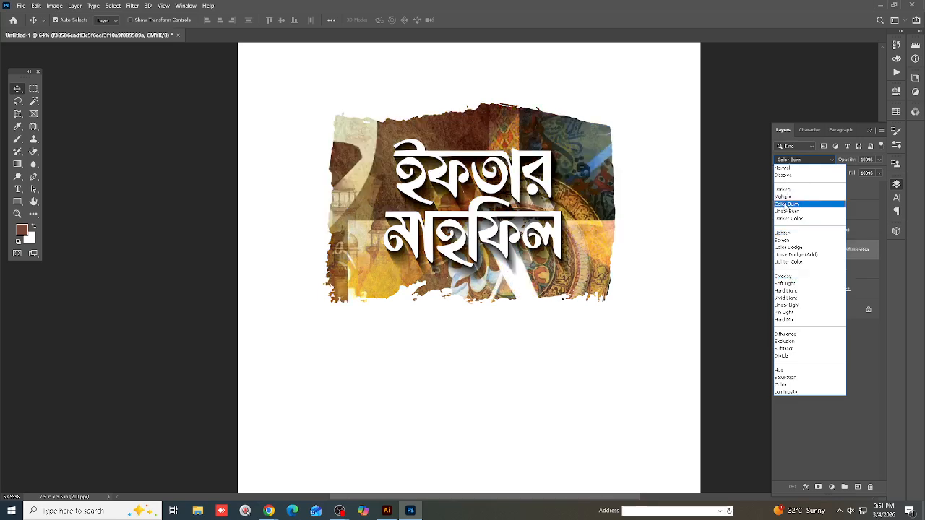
pyautogui.click(787, 204)
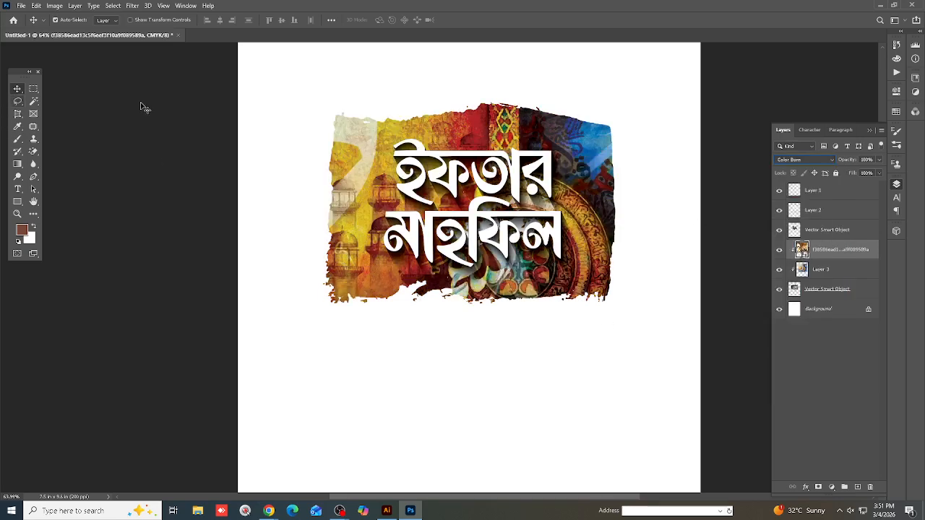
pyautogui.press('ctrl+KP_0')
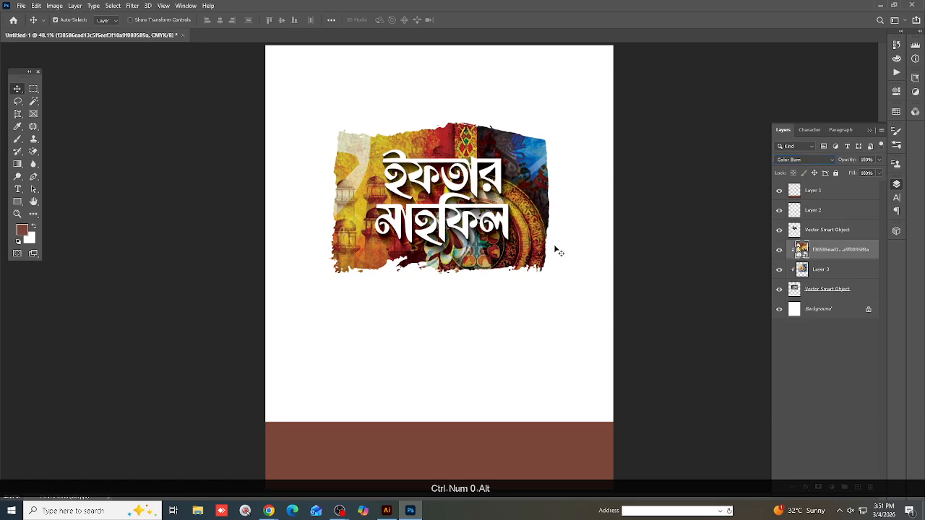
pyautogui.click(555, 248)
pyautogui.scroll(-5, 505, 185)
pyautogui.scroll(5, 494, 181)
pyautogui.scroll(-3, 442, 123)
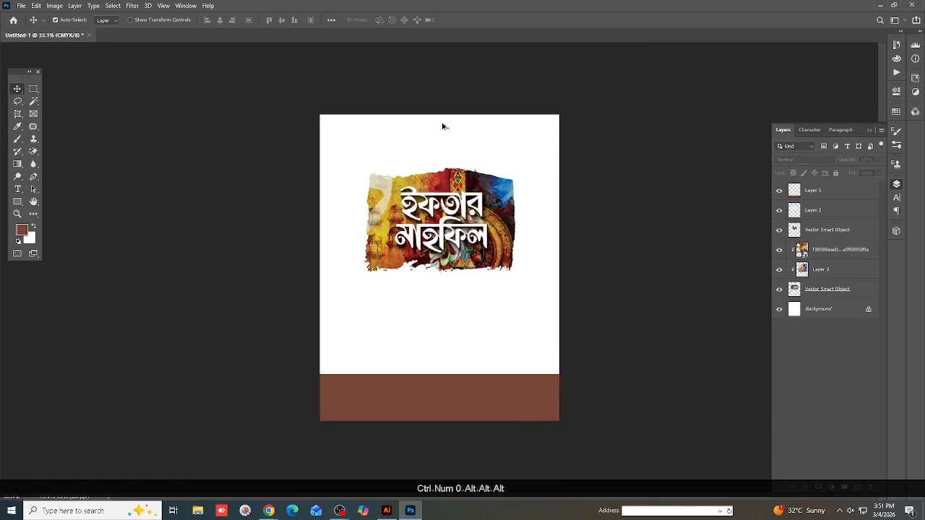
pyautogui.scroll(5, 442, 123)
pyautogui.scroll(-3, 441, 123)
# Switch to Chrome and look through the open Pinterest pages for further Islamic artwork and related pins.
pyautogui.moveTo(268, 512)
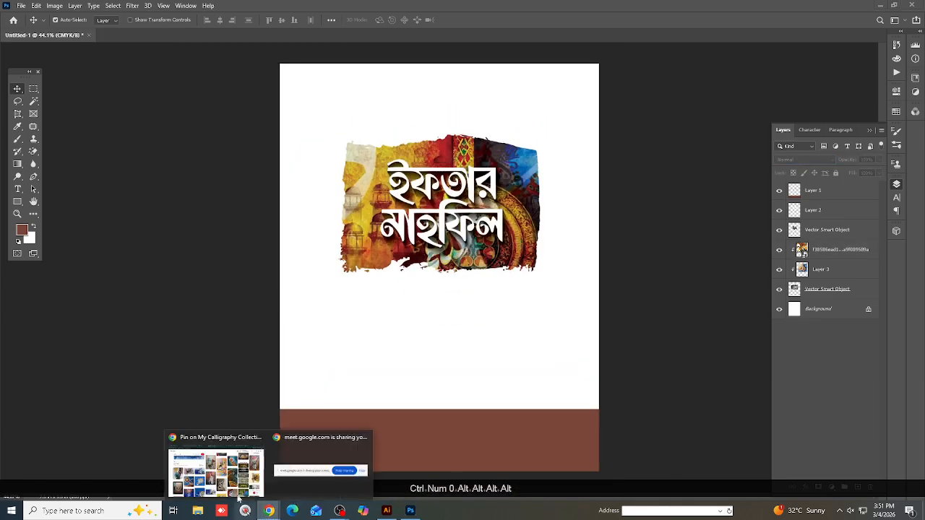
pyautogui.click(216, 463)
pyautogui.click(504, 9)
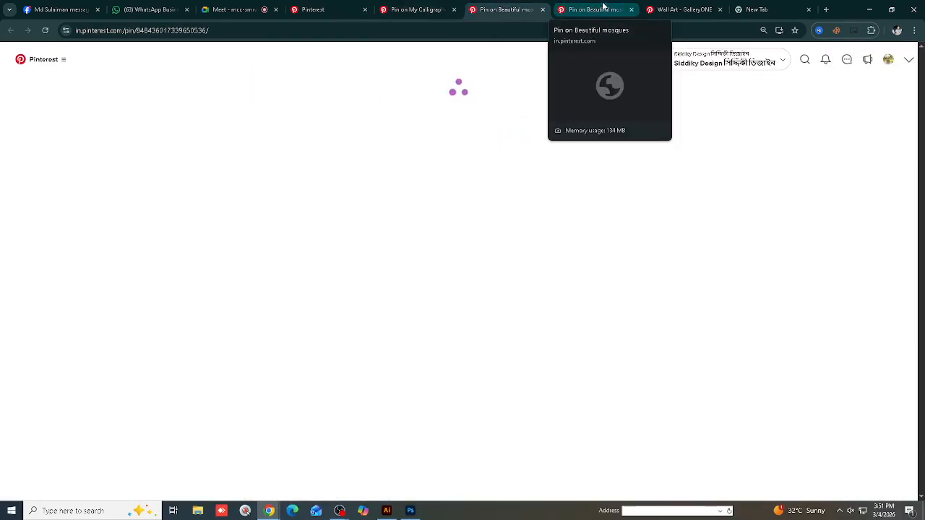
pyautogui.click(579, 5)
pyautogui.scroll(-3, 253, 196)
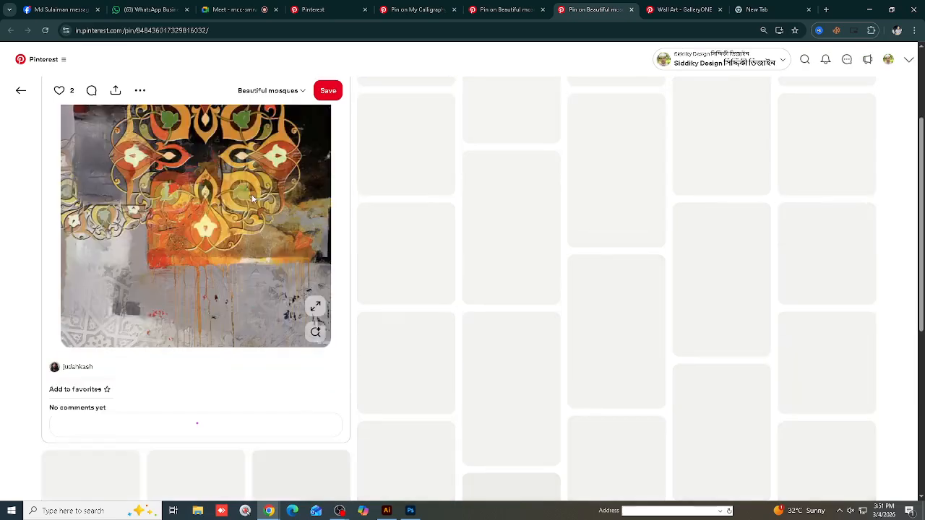
pyautogui.scroll(3, 666, 322)
pyautogui.scroll(-3, 667, 322)
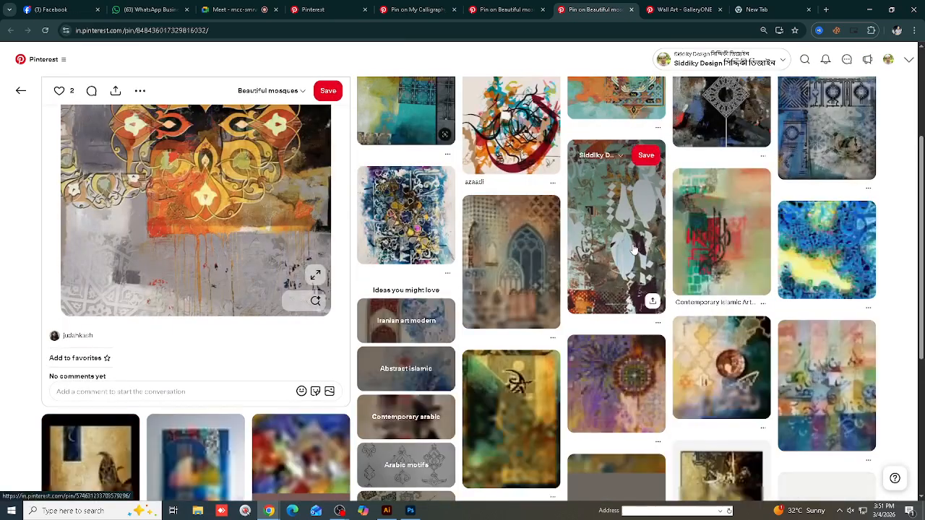
pyautogui.scroll(-2, 635, 250)
pyautogui.scroll(-4, 716, 242)
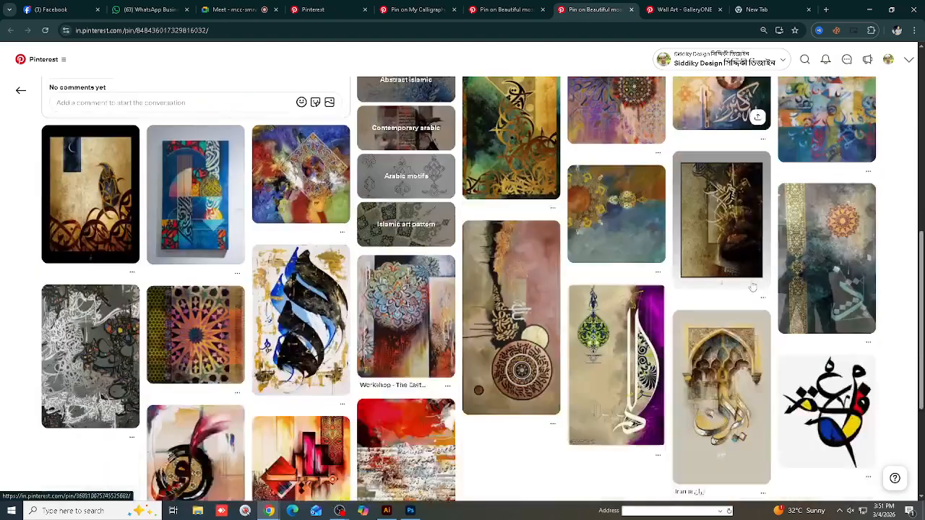
pyautogui.scroll(-2, 791, 310)
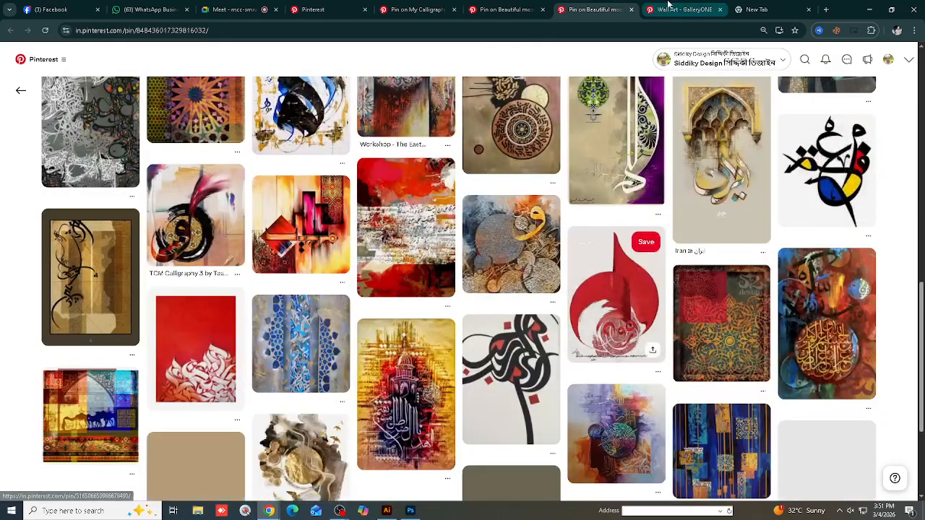
pyautogui.click(685, 9)
# Search Google Images for "arabic pattern" in the new tab, with the keyboard input set to English.
pyautogui.click(756, 9)
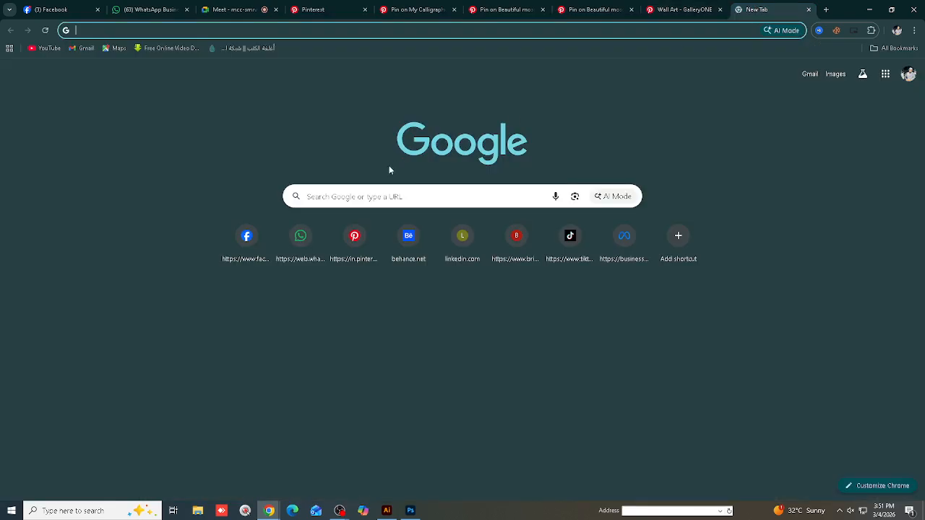
pyautogui.click(357, 199)
pyautogui.write('ara')
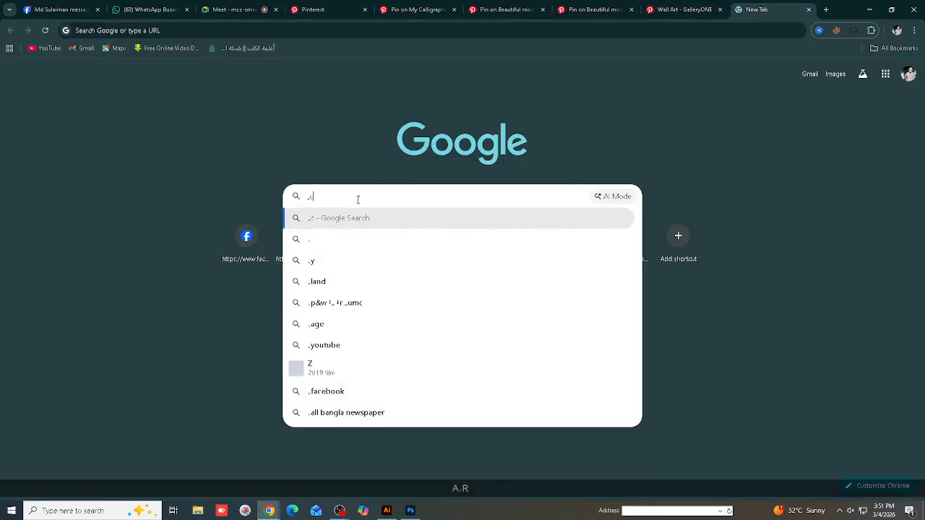
pyautogui.press('BackSpace')
pyautogui.press('BackSpace')
pyautogui.press('BackSpace')
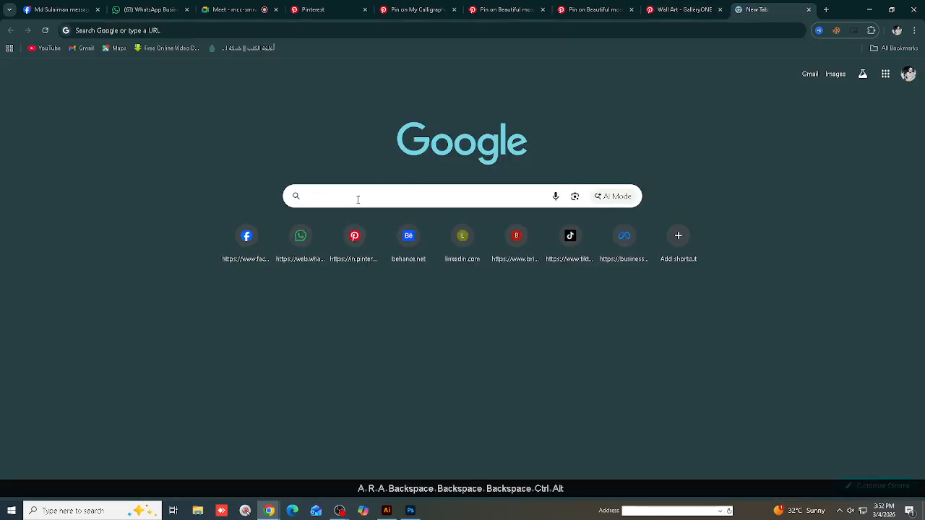
pyautogui.hotkey('ctrl', 'alt', 'b')
pyautogui.write('ara')
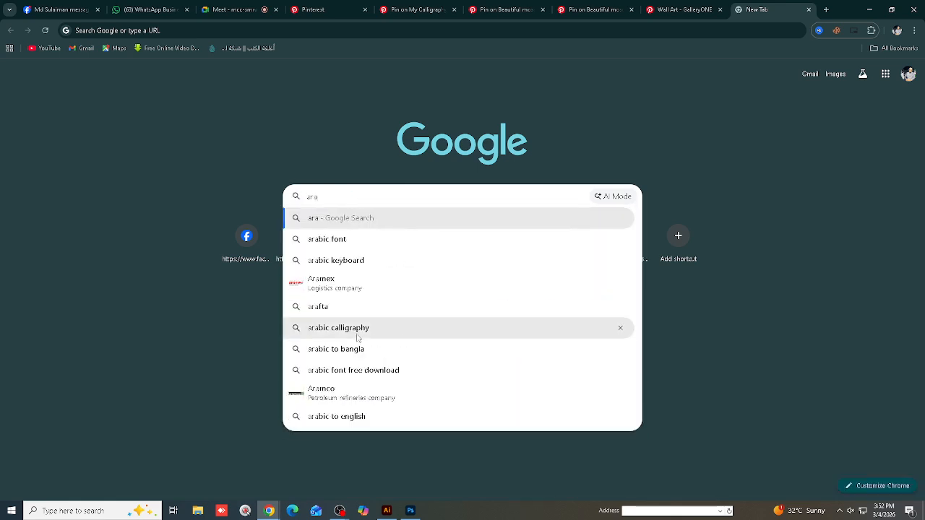
pyautogui.write('bic ')
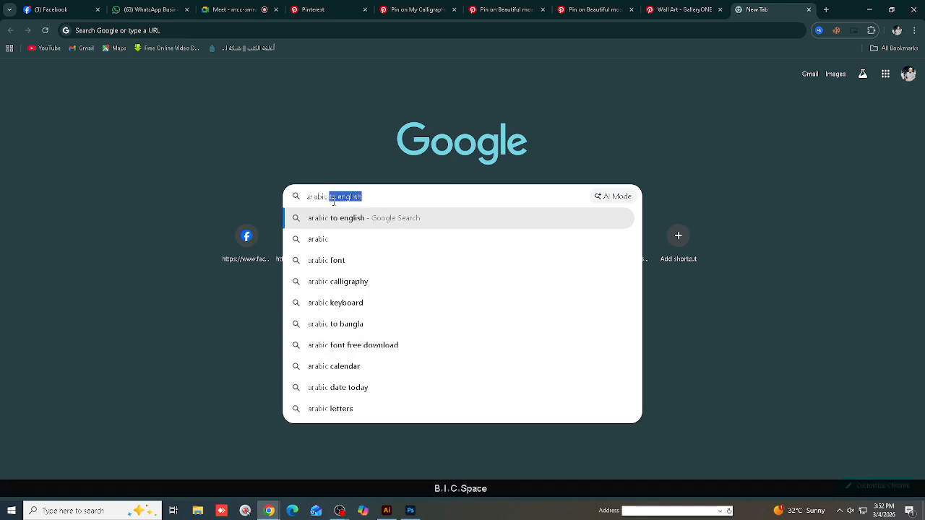
pyautogui.write('p')
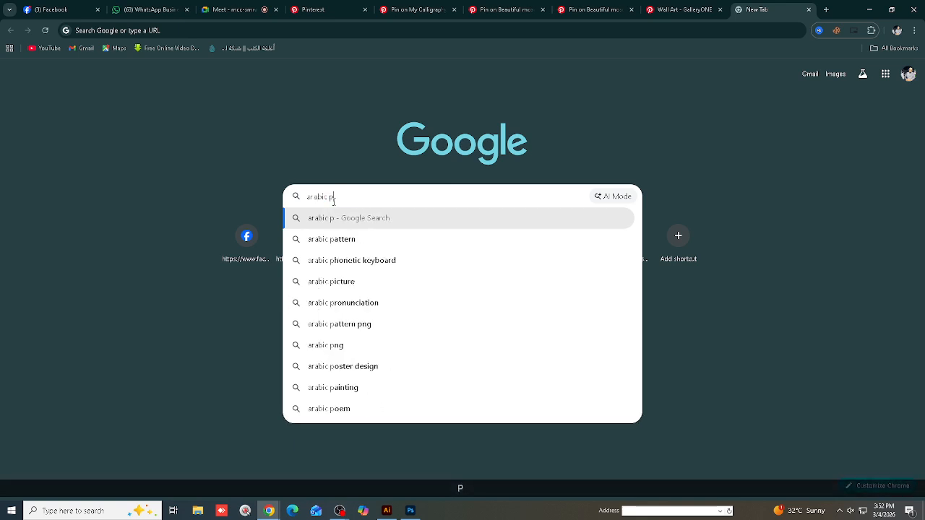
pyautogui.click(334, 237)
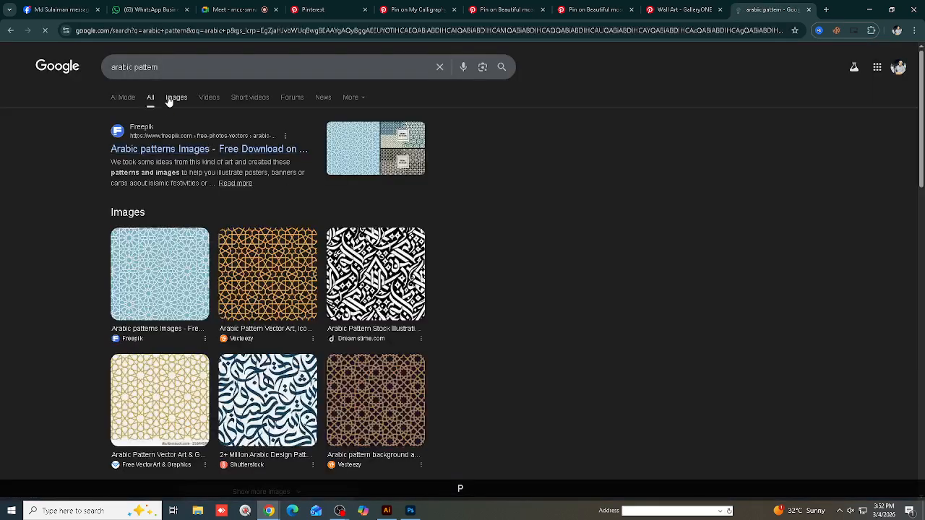
pyautogui.click(171, 98)
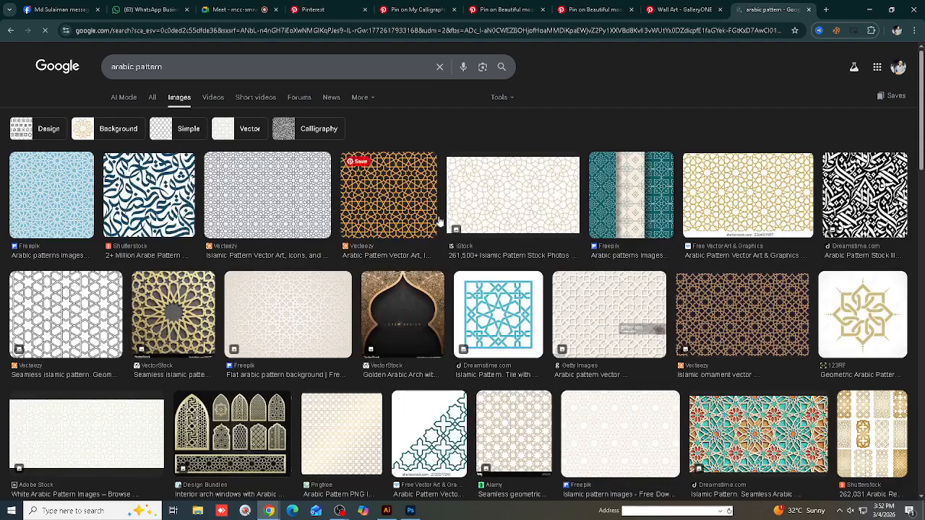
# Preview the Vecteezy grey-and-white Islamic geometric pattern among the results and copy its image.
pyautogui.scroll(-2, 785, 248)
pyautogui.scroll(2, 785, 248)
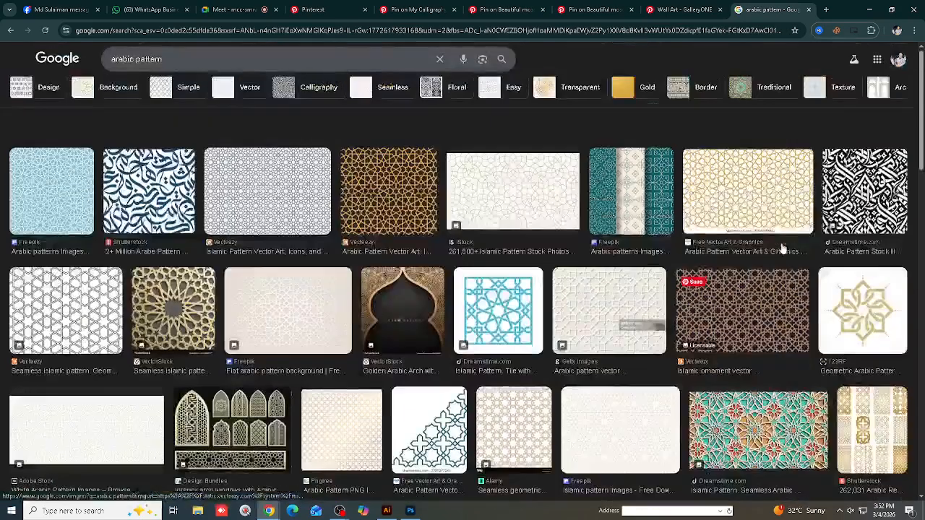
pyautogui.click(307, 211)
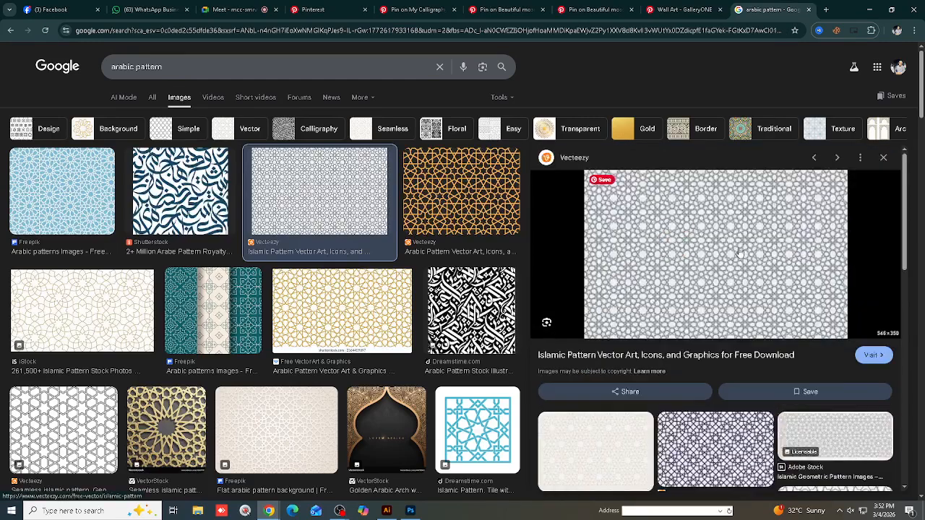
pyautogui.rightClick(689, 256)
pyautogui.click(626, 251)
pyautogui.scroll(-5, 624, 250)
pyautogui.scroll(5, 632, 252)
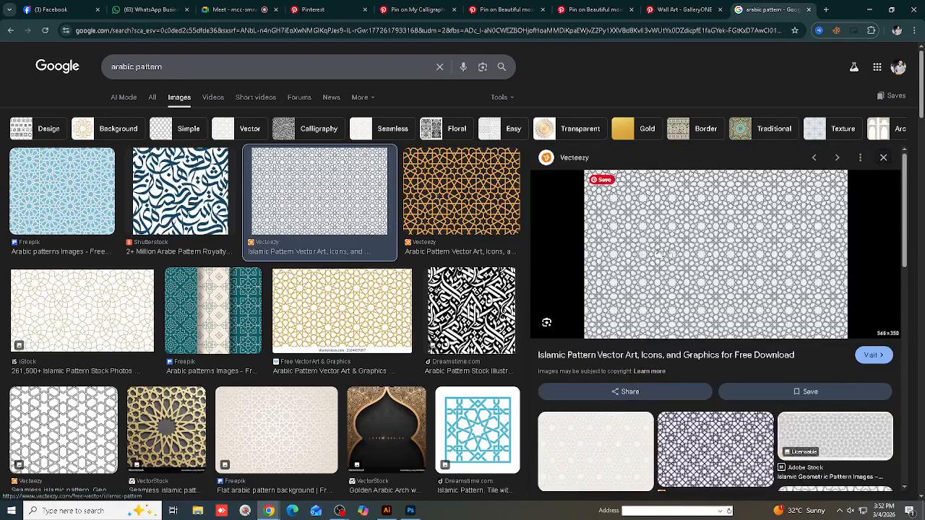
pyautogui.rightClick(693, 233)
pyautogui.click(791, 384)
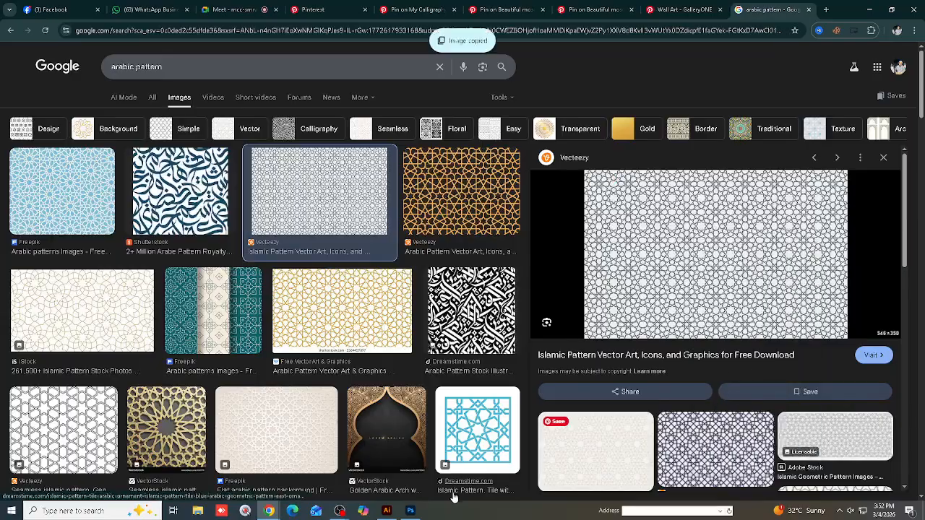
# Paste the copied pattern into the Untitled-1 document in Illustrator and cut it to the clipboard.
pyautogui.click(386, 512)
pyautogui.hotkey('ctrl', 'v')
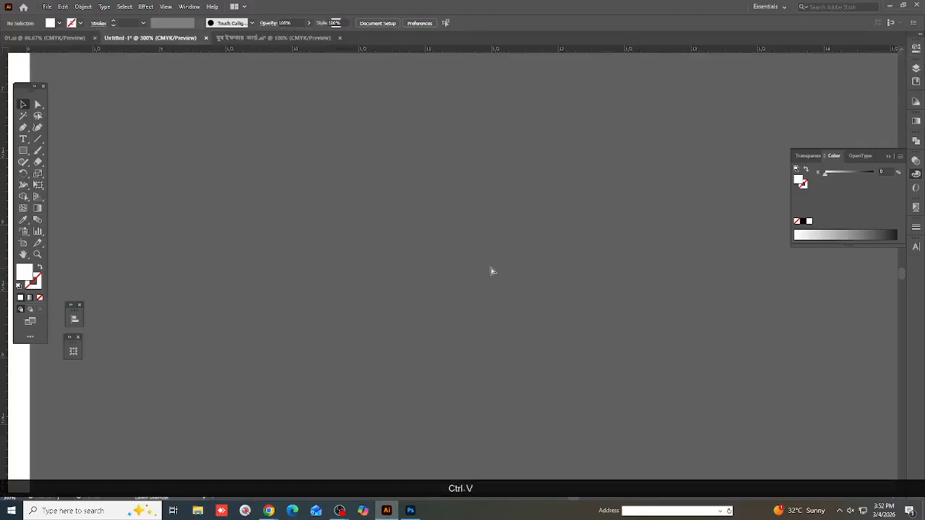
pyautogui.scroll(-3, 444, 254)
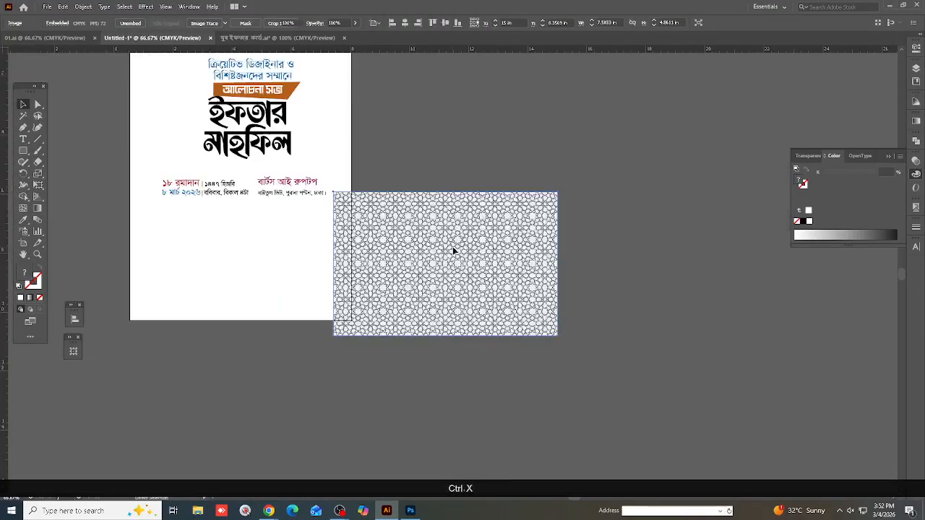
pyautogui.hotkey('ctrl', 'x')
pyautogui.scroll(1, 458, 250)
pyautogui.scroll(-2, 458, 250)
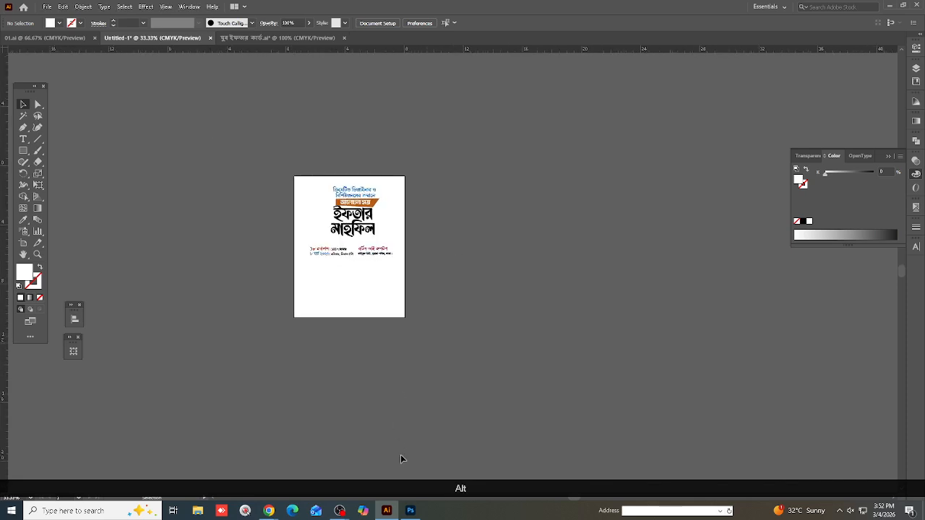
# Switch to Photoshop, paste the pattern directly above the Background layer, and move it straight up to cover the poster's upper part.
pyautogui.click(408, 513)
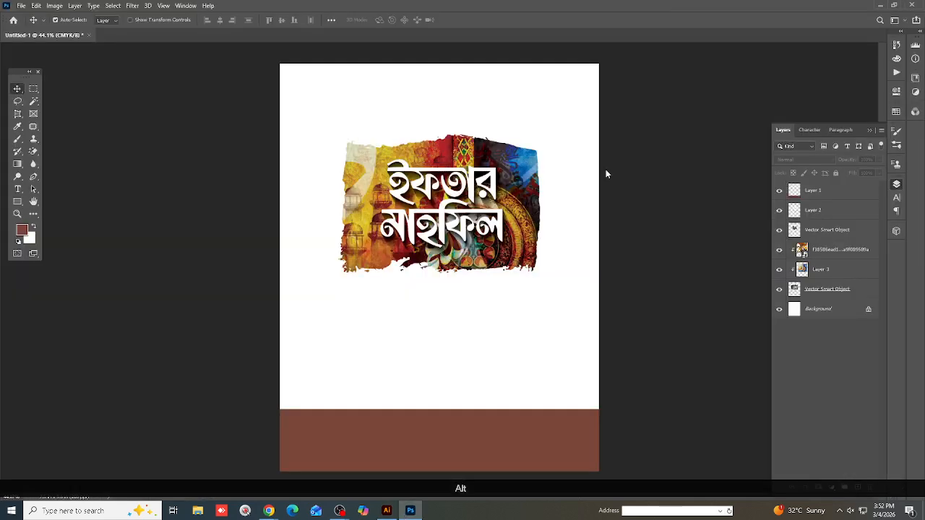
pyautogui.click(819, 290)
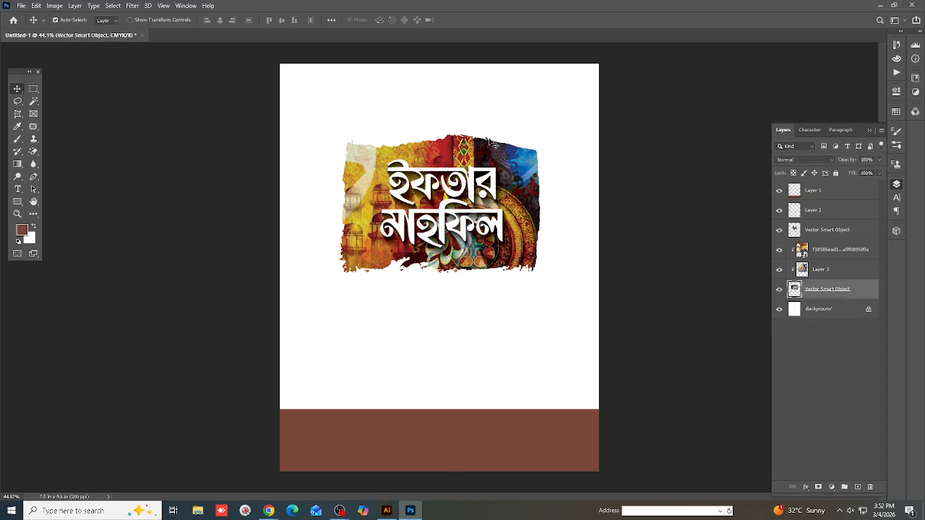
pyautogui.press('alt')
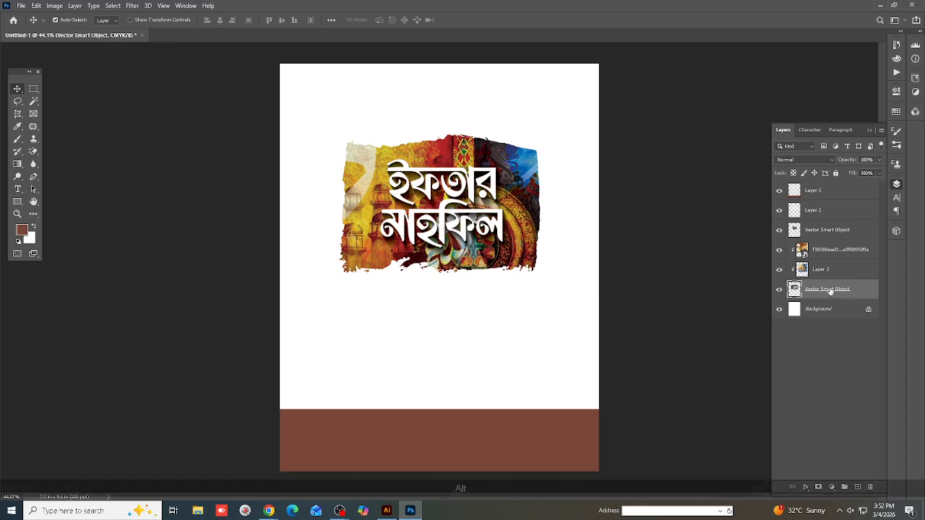
pyautogui.click(813, 311)
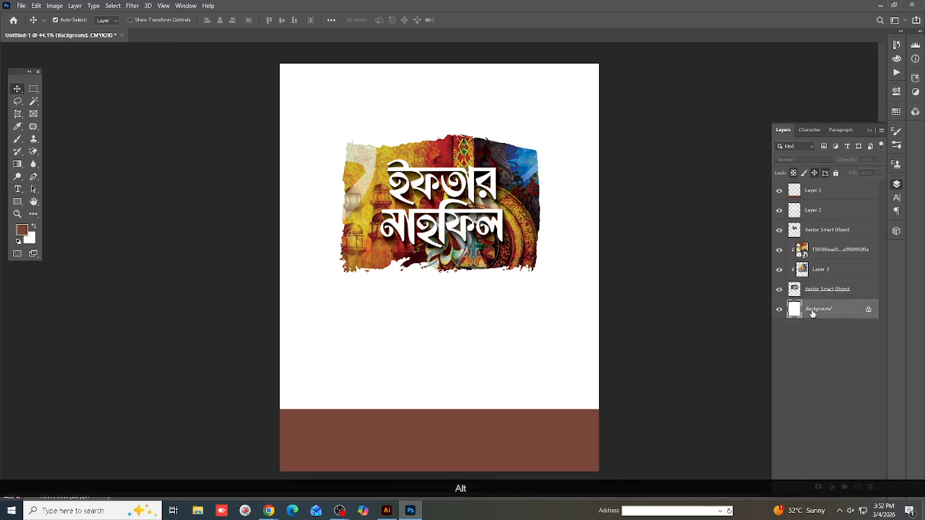
pyautogui.hotkey('ctrl', 'v')
pyautogui.click(502, 144)
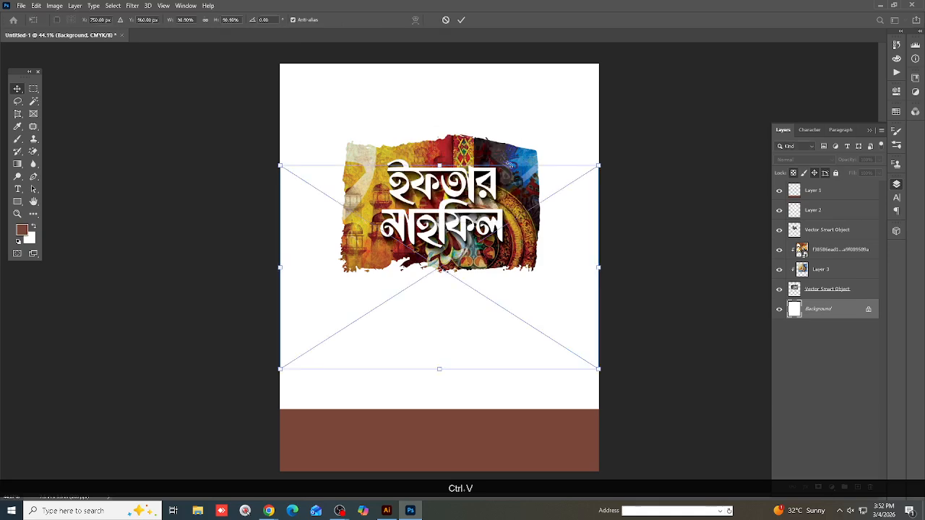
pyautogui.moveTo(545, 293); pyautogui.dragTo(554, 197)
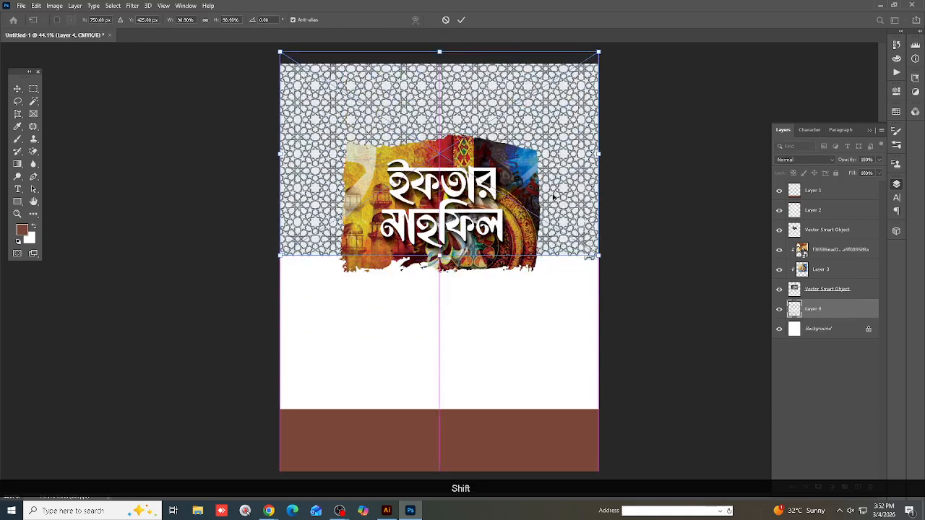
pyautogui.hotkey('shift', 'Return')
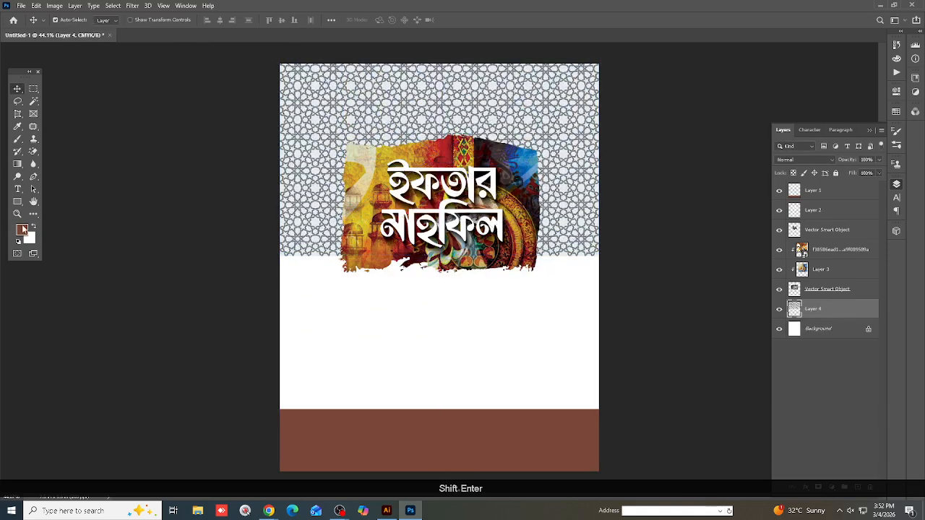
# Shift the foreground colour's hue to yellow at 49°.
pyautogui.press('n')
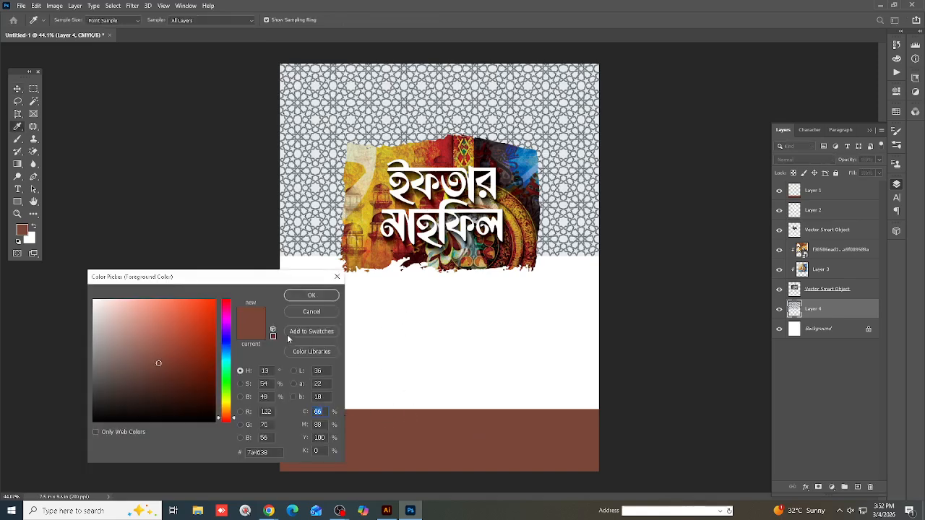
pyautogui.click(230, 407)
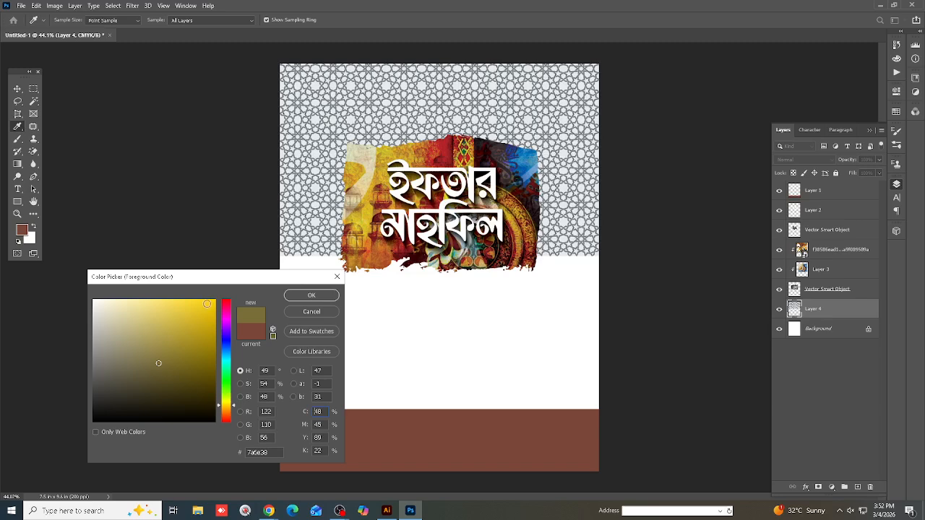
# Set the foreground colour to golden yellow and recolour the geometric pattern on Layer 4 with a yellow-to-white Gradient Map.
pyautogui.moveTo(207, 304); pyautogui.dragTo(227, 302)
pyautogui.click(307, 296)
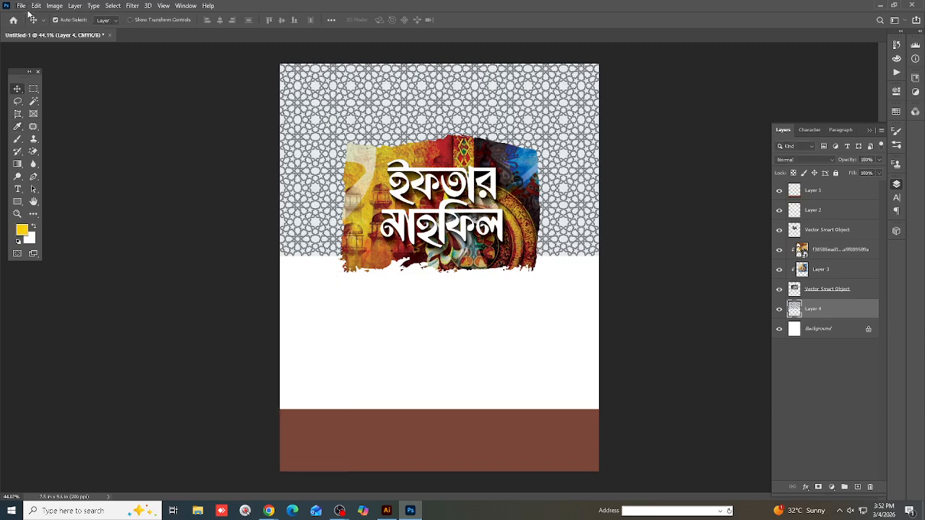
pyautogui.click(52, 9)
pyautogui.moveTo(93, 29)
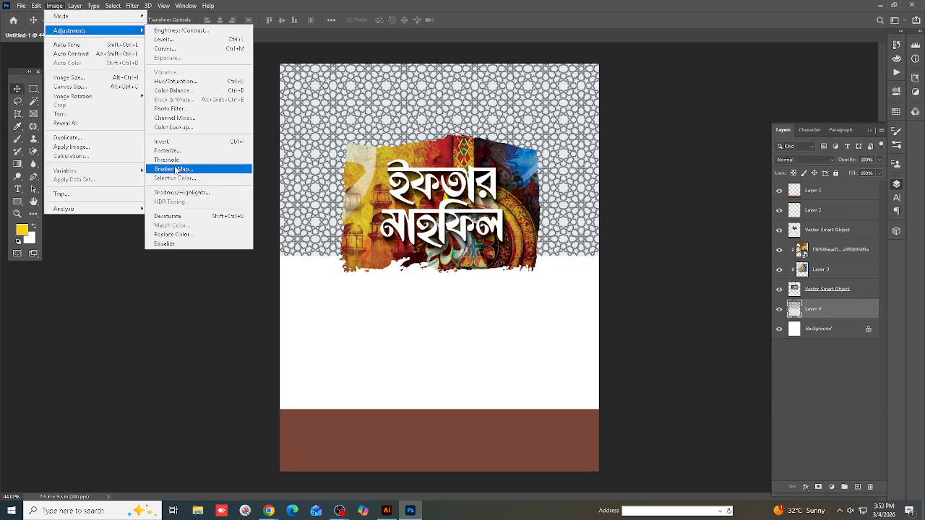
pyautogui.click(175, 167)
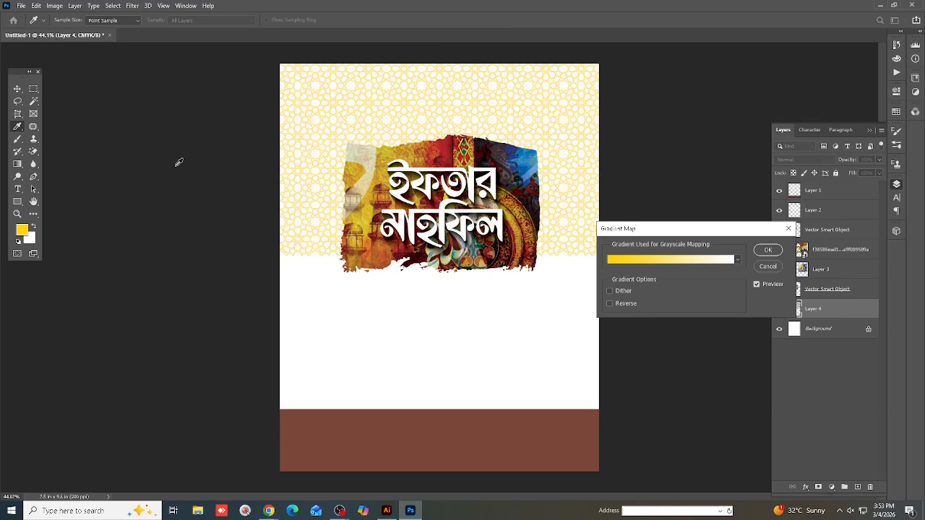
pyautogui.click(767, 250)
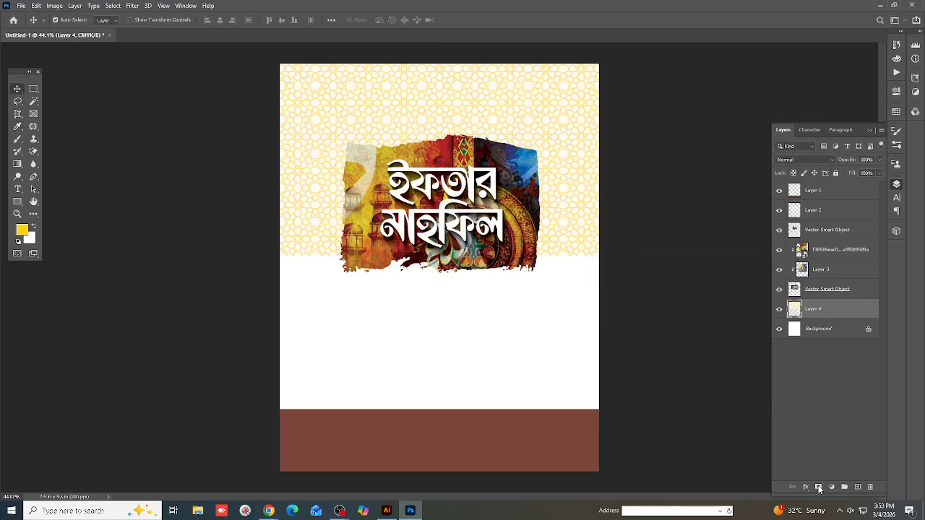
# Add a layer mask to Layer 4 and brush black over it to fade the pattern around the title artwork.
pyautogui.click(819, 488)
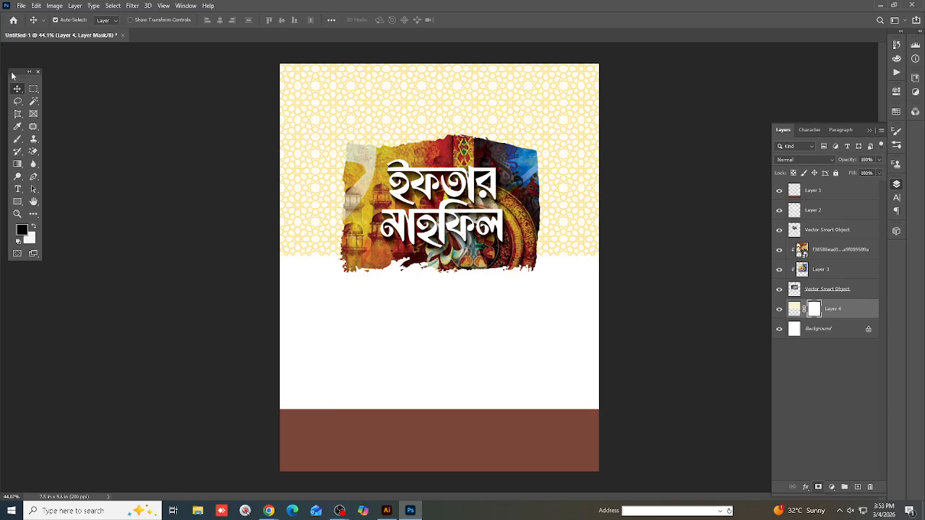
pyautogui.click(17, 139)
pyautogui.moveTo(297, 267)
pyautogui.mouseDown()
pyautogui.moveTo(755, 257)
pyautogui.moveTo(342, 244)
pyautogui.moveTo(234, 248)
pyautogui.moveTo(683, 257)
pyautogui.moveTo(238, 264)
pyautogui.moveTo(626, 266)
pyautogui.moveTo(223, 269)
pyautogui.moveTo(588, 270)
pyautogui.moveTo(208, 278)
pyautogui.mouseUp()
pyautogui.moveTo(412, 234)
pyautogui.mouseDown()
pyautogui.moveTo(401, 255)
pyautogui.moveTo(342, 219)
pyautogui.moveTo(376, 186)
pyautogui.moveTo(286, 155)
pyautogui.moveTo(698, 112)
pyautogui.moveTo(490, 112)
pyautogui.moveTo(321, 160)
pyautogui.moveTo(434, 119)
pyautogui.moveTo(506, 126)
pyautogui.moveTo(510, 148)
pyautogui.moveTo(490, 177)
pyautogui.moveTo(365, 188)
pyautogui.moveTo(438, 267)
pyautogui.mouseUp()
pyautogui.scroll(-2, 434, 266)
pyautogui.hotkey('ctrl', '0')
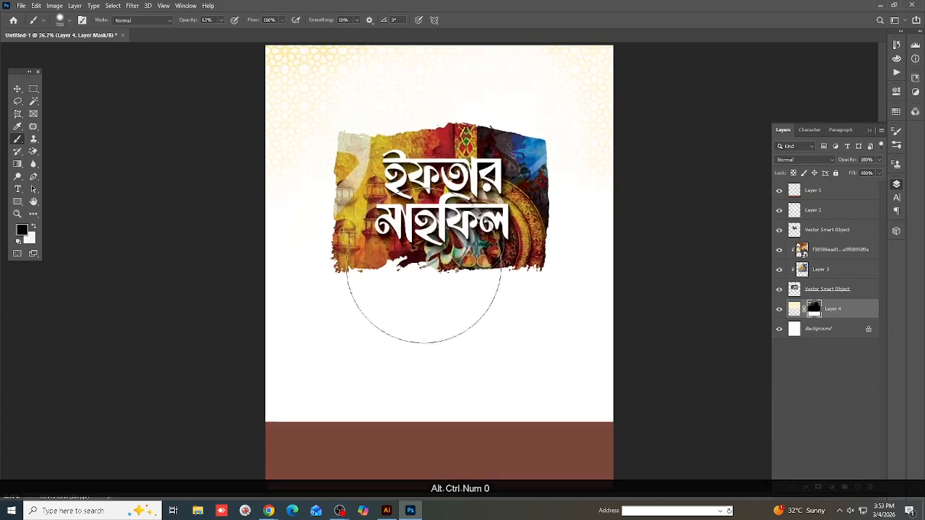
pyautogui.scroll(-1, 443, 249)
pyautogui.scroll(-1, 443, 250)
pyautogui.press('v')
# Examine the faded pattern against the whole poster at different magnifications.
pyautogui.scroll(2, 444, 294)
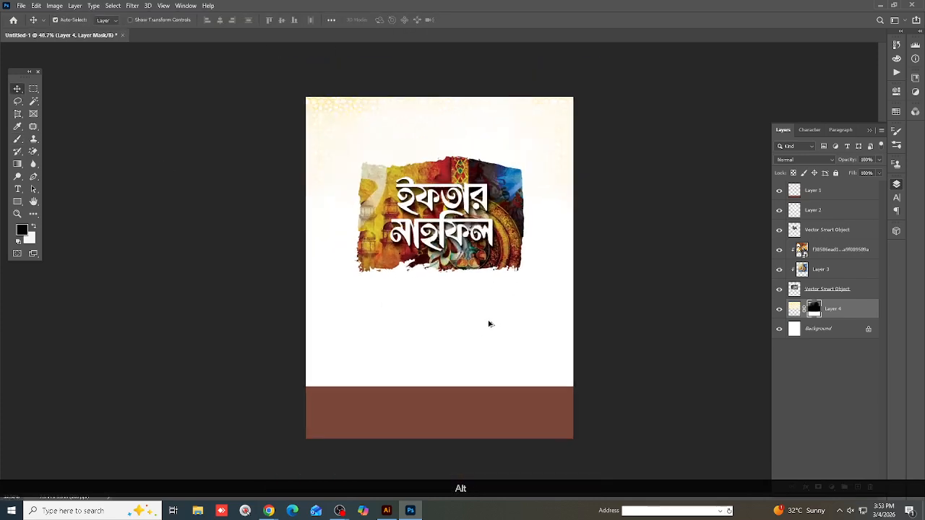
pyautogui.scroll(-2, 517, 297)
pyautogui.scroll(1, 499, 243)
pyautogui.scroll(-1, 506, 240)
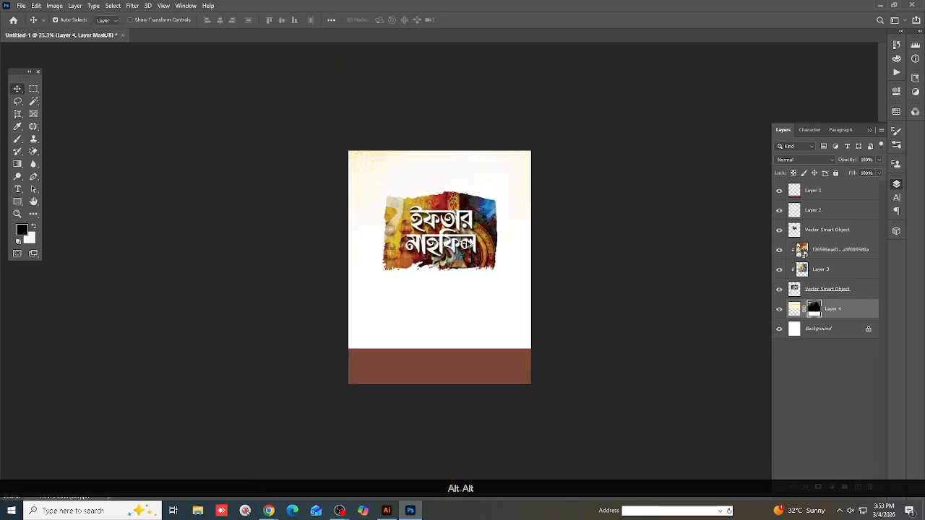
pyautogui.scroll(1, 532, 234)
pyautogui.scroll(-1, 532, 235)
pyautogui.scroll(1, 326, 227)
pyautogui.scroll(-2, 407, 302)
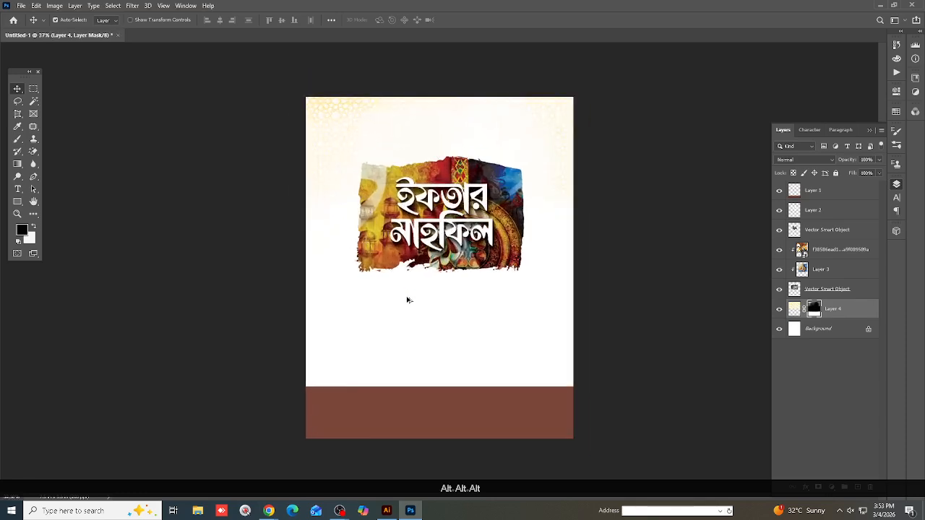
pyautogui.scroll(1, 459, 379)
pyautogui.scroll(1, 461, 355)
pyautogui.scroll(-1, 460, 331)
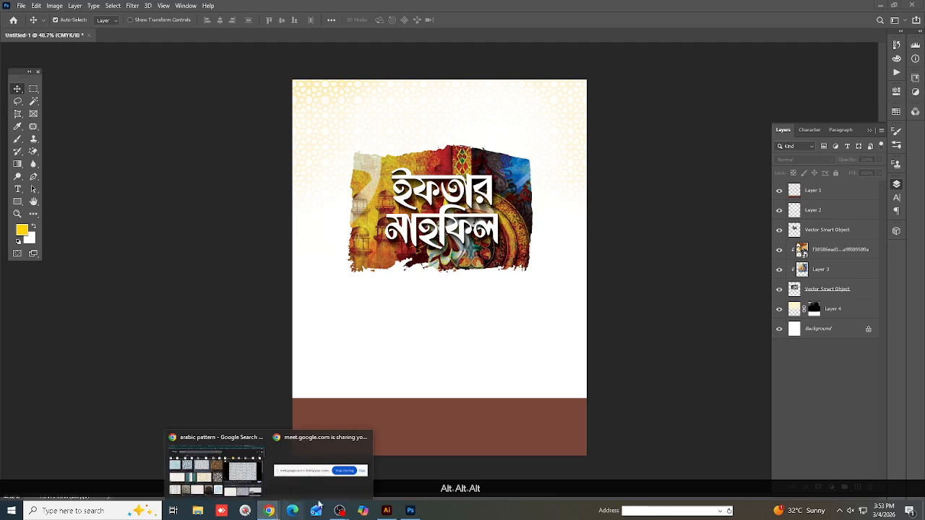
# Rasterize the clipped calligraphy image layer above Layer 3.
pyautogui.click(824, 332)
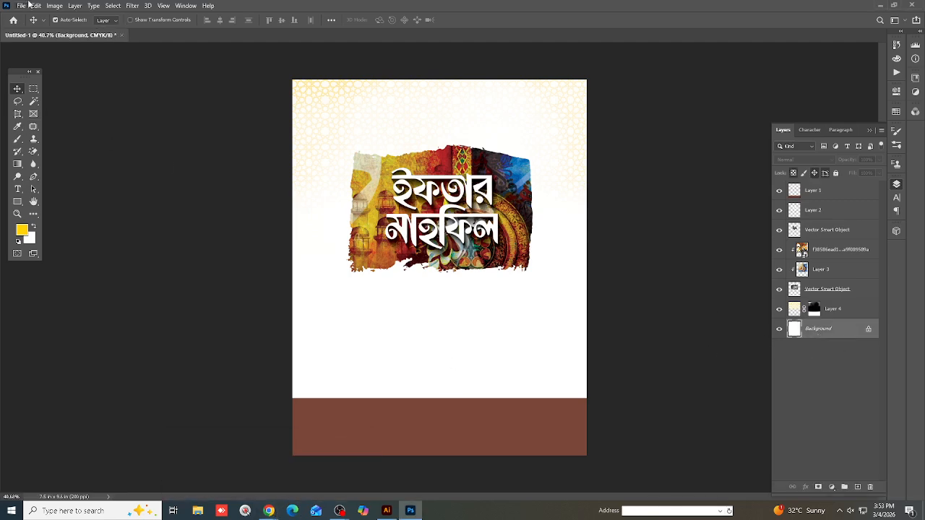
pyautogui.rightClick(824, 249)
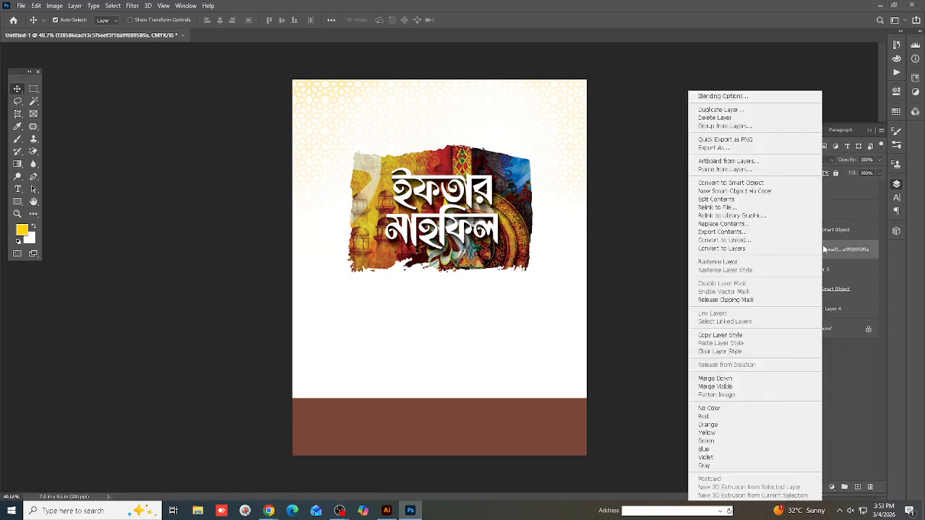
pyautogui.click(727, 269)
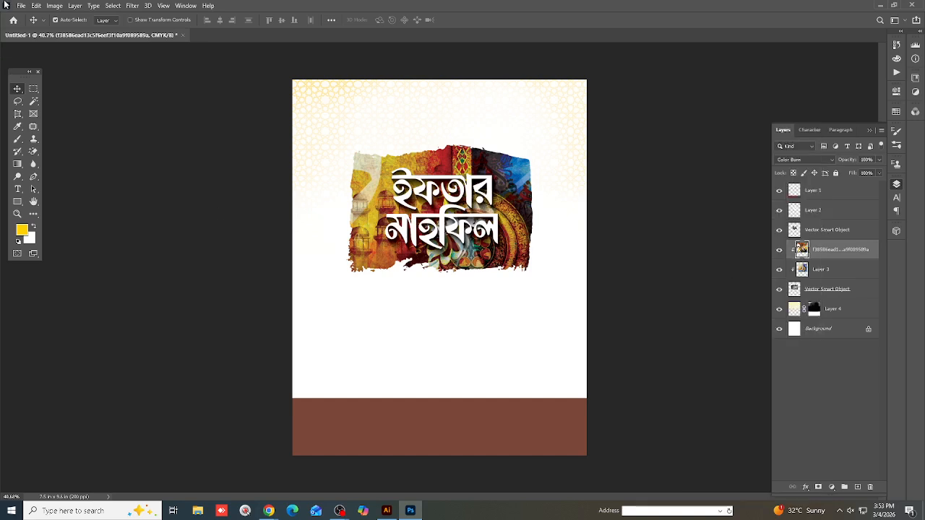
# Place abstract-pink-watercolor-white-backgroundthe-color-splashing-paperit-is-hand-drawn.jpg as an embedded image directly above the Background layer.
pyautogui.click(833, 330)
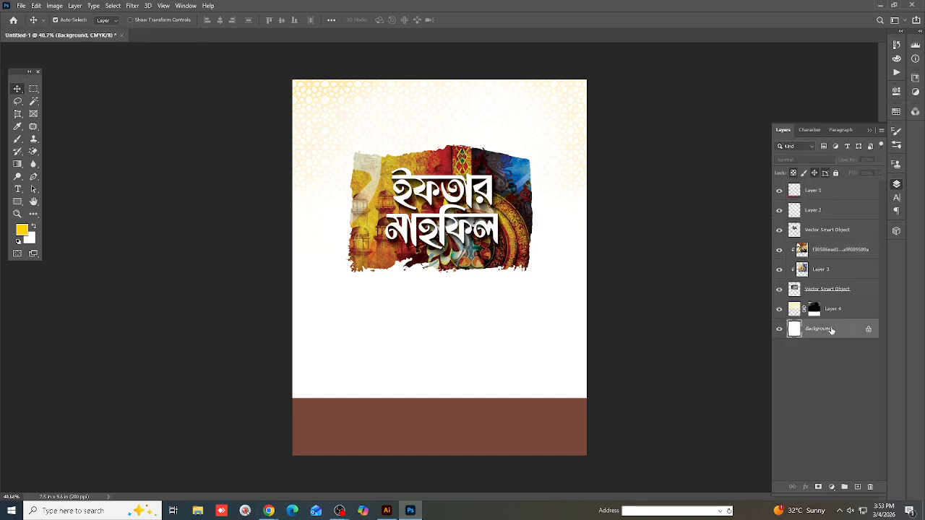
pyautogui.click(21, 5)
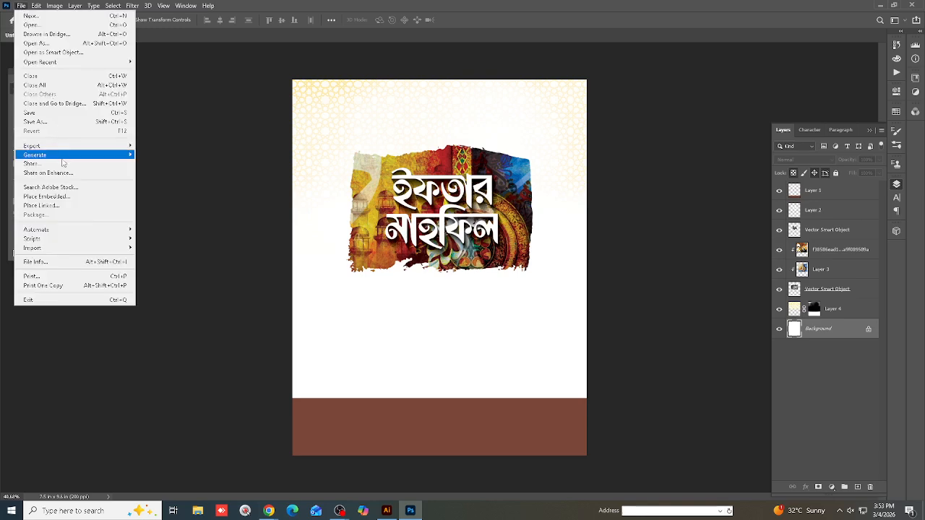
pyautogui.click(57, 197)
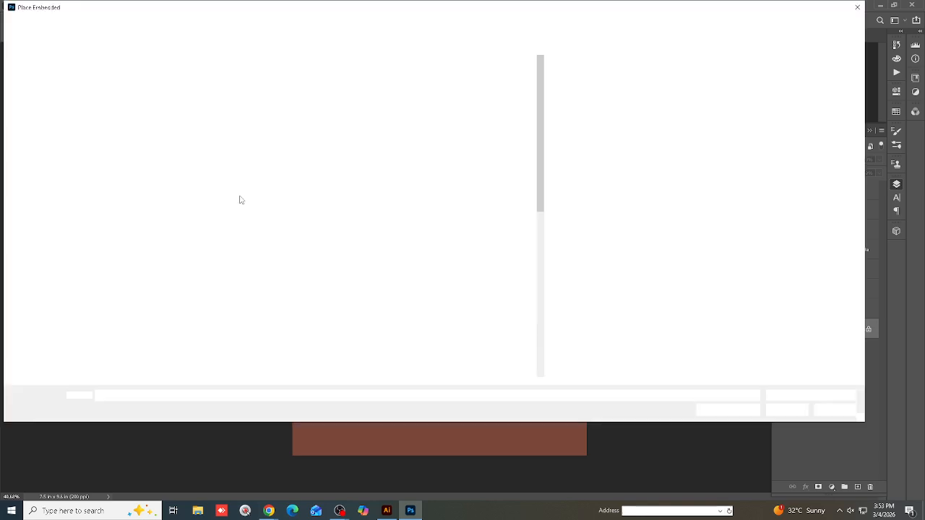
pyautogui.click(463, 234)
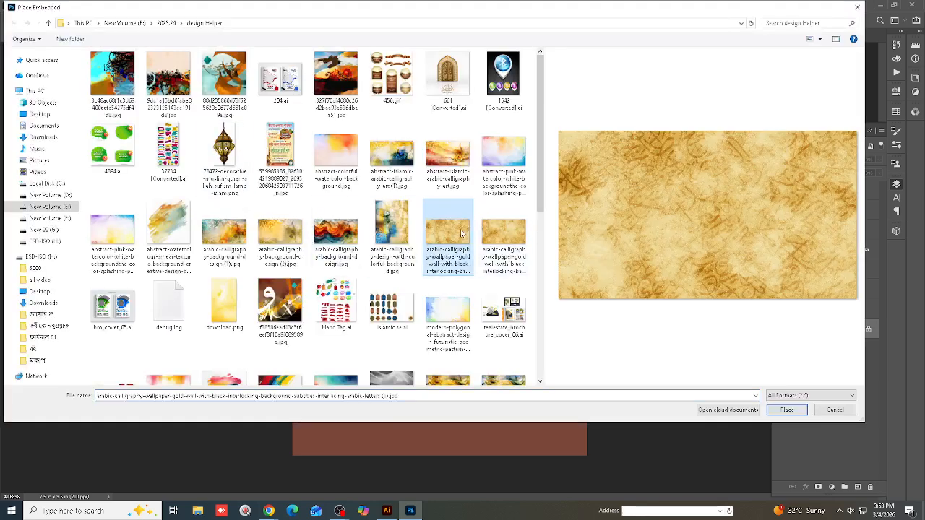
pyautogui.click(497, 235)
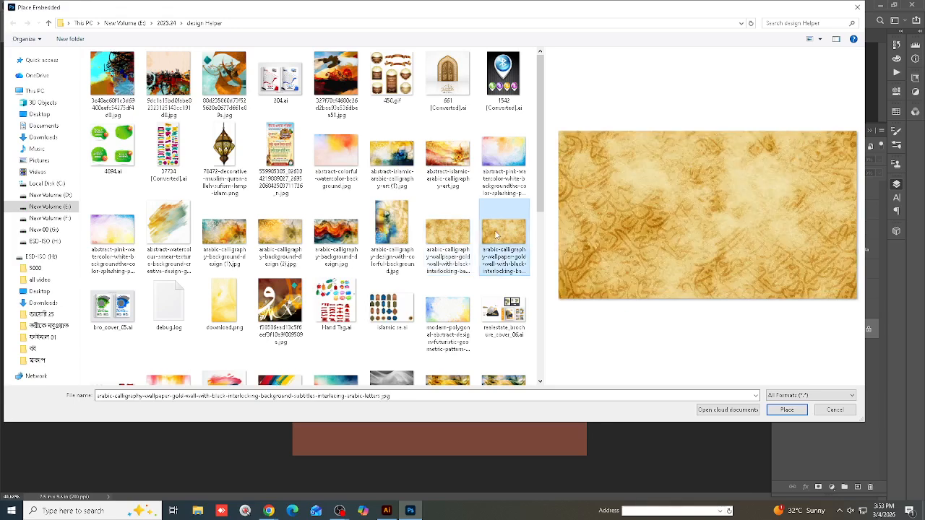
pyautogui.click(112, 237)
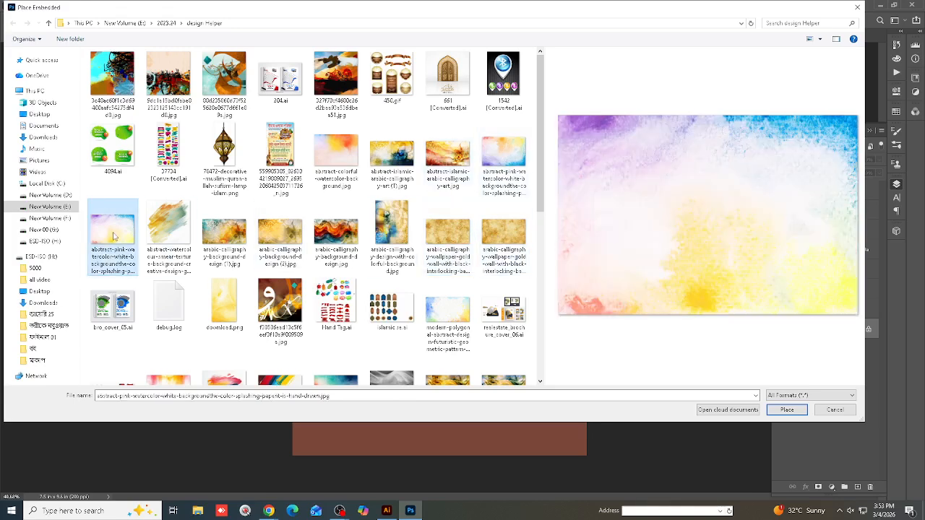
pyautogui.click(788, 410)
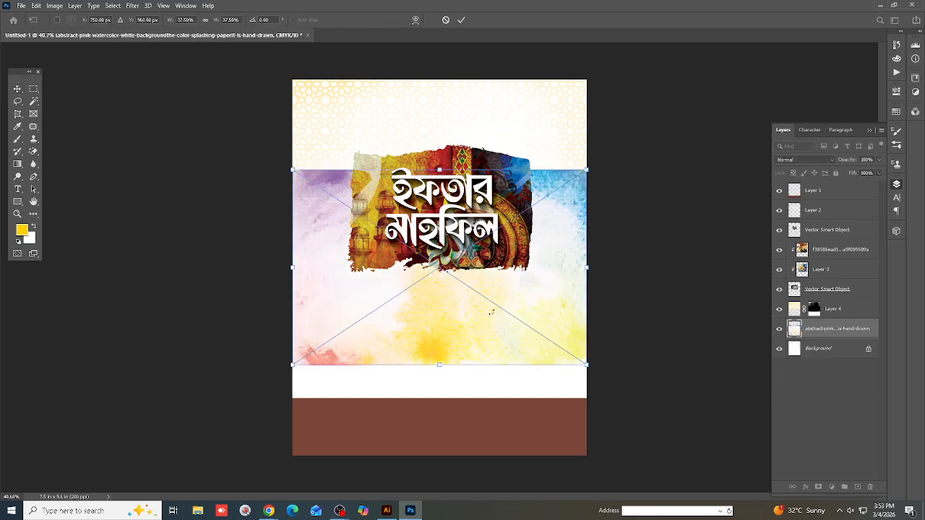
# Move the placed watercolor image down until its lower edge meets the brown band, and commit the placement.
pyautogui.moveTo(454, 330); pyautogui.dragTo(460, 376)
pyautogui.moveTo(447, 215); pyautogui.dragTo(446, 197)
pyautogui.moveTo(490, 283); pyautogui.dragTo(487, 295)
pyautogui.press('Return')
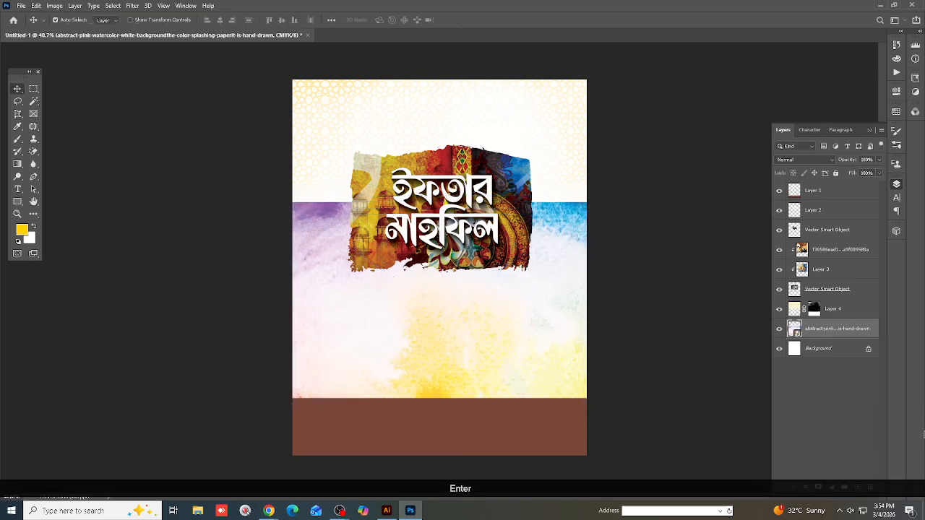
# Rasterize the watercolor image layer and add a layer mask to it.
pyautogui.rightClick(820, 331)
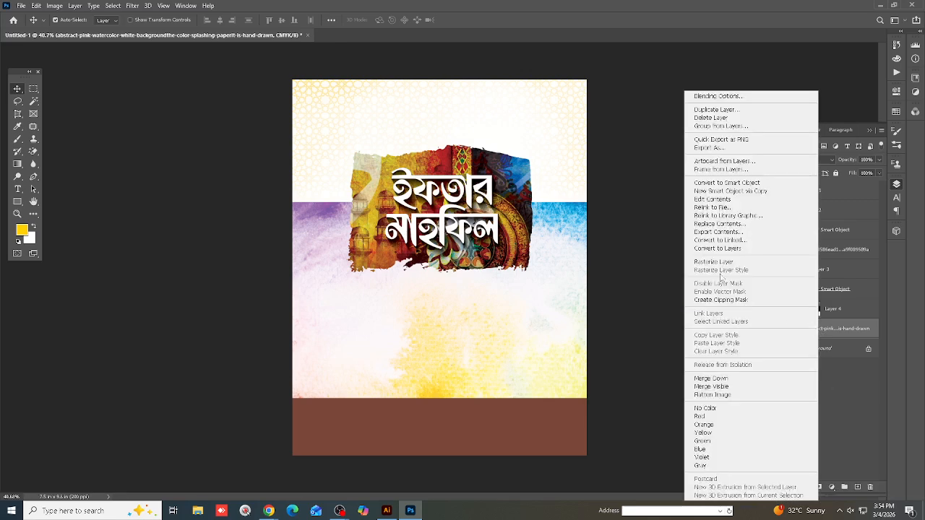
pyautogui.click(716, 263)
pyautogui.click(818, 487)
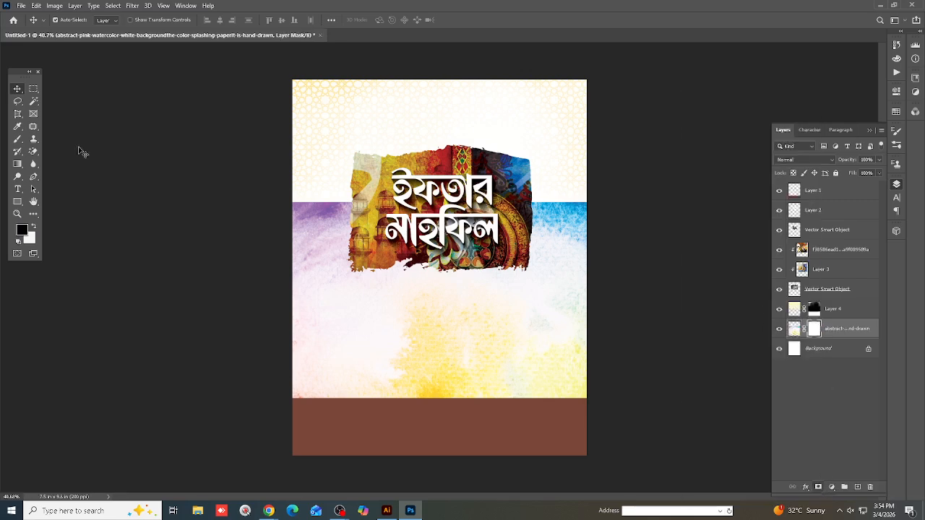
# Paint black on the watercolor layer's mask with the soft Brush tool to blend its upper edge and soften the colours below.
pyautogui.click(17, 140)
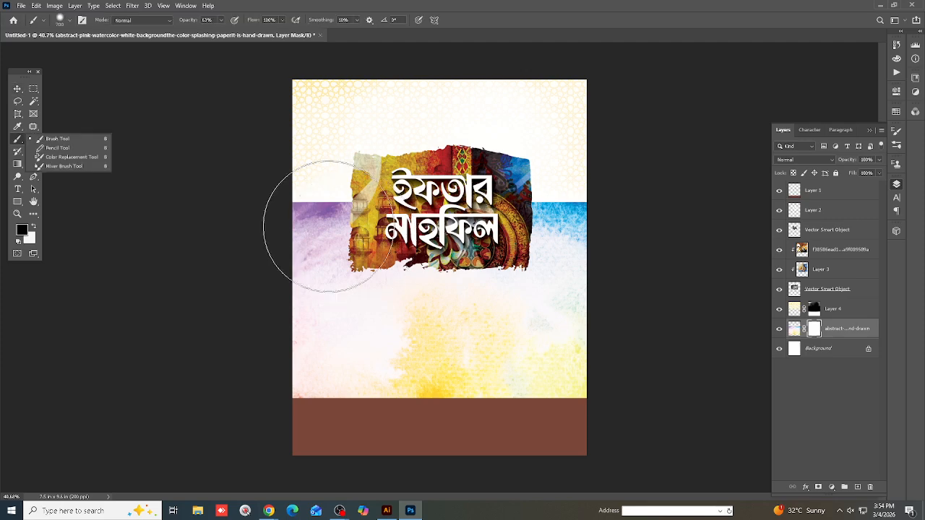
pyautogui.click(59, 138)
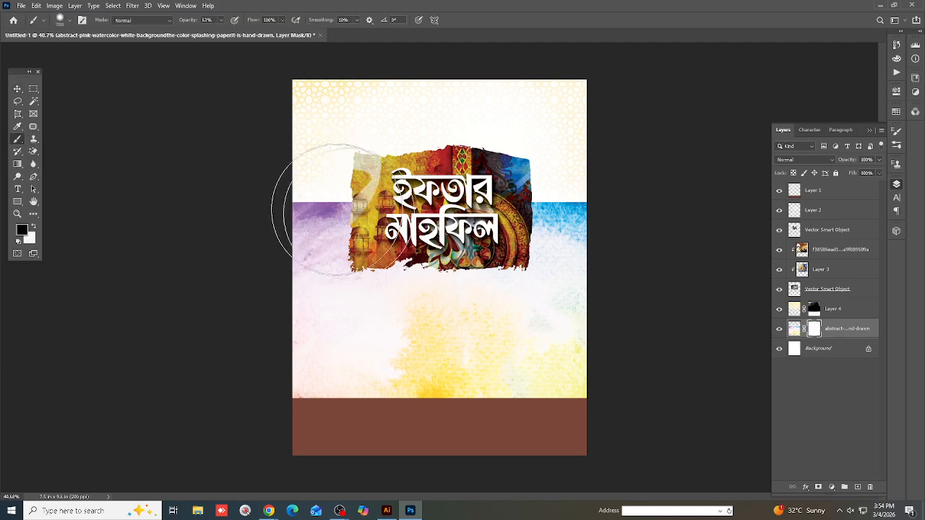
pyautogui.click(338, 211)
pyautogui.moveTo(298, 176); pyautogui.dragTo(744, 192)
pyautogui.moveTo(375, 201)
pyautogui.mouseDown()
pyautogui.moveTo(297, 207)
pyautogui.moveTo(354, 193)
pyautogui.moveTo(778, 191)
pyautogui.mouseUp()
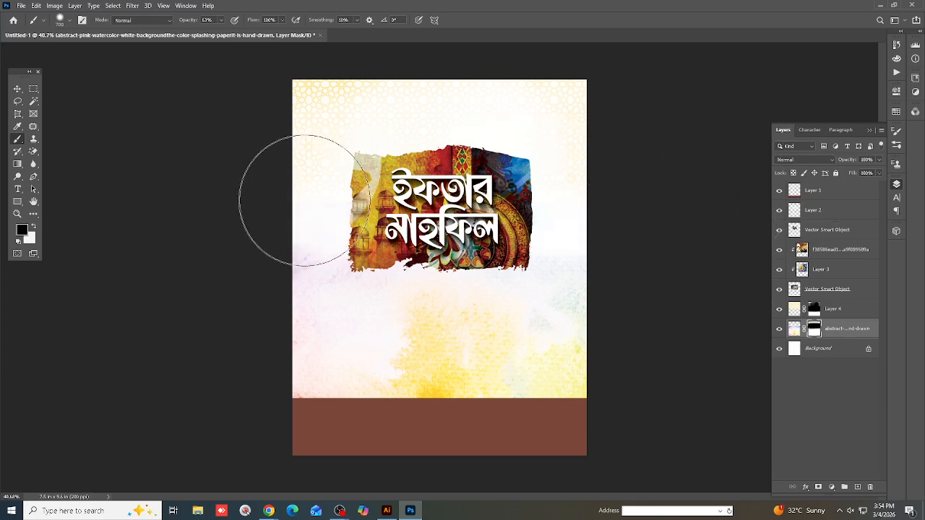
pyautogui.moveTo(289, 196)
pyautogui.mouseDown()
pyautogui.moveTo(407, 284)
pyautogui.moveTo(334, 276)
pyautogui.moveTo(675, 345)
pyautogui.mouseUp()
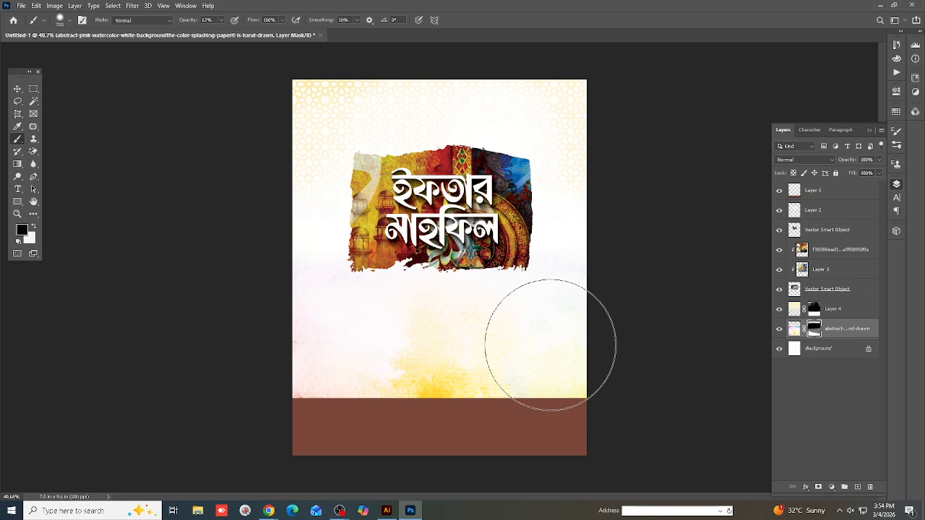
pyautogui.press('ctrl+KP_0')
pyautogui.scroll(-3, 503, 310)
pyautogui.click(17, 89)
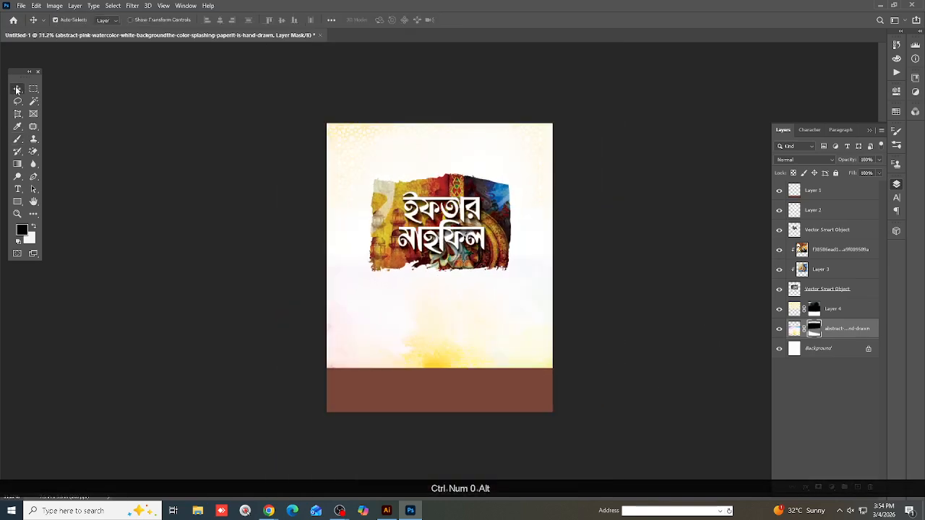
# Duplicate the Multiply shadow layer behind the white title lettering to deepen the shadow.
pyautogui.scroll(-4, 574, 305)
pyautogui.scroll(5, 562, 307)
pyautogui.scroll(6, 417, 191)
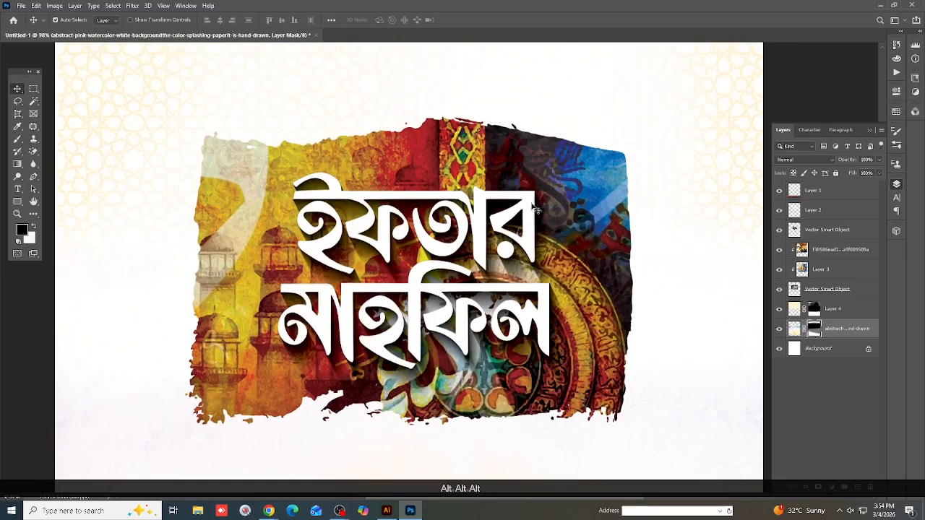
pyautogui.click(537, 209)
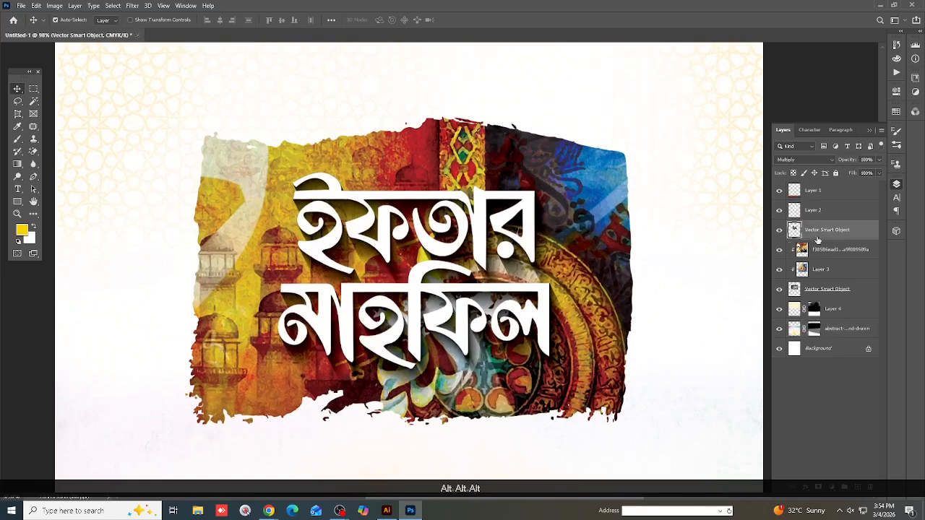
pyautogui.hotkey('ctrl', 'j')
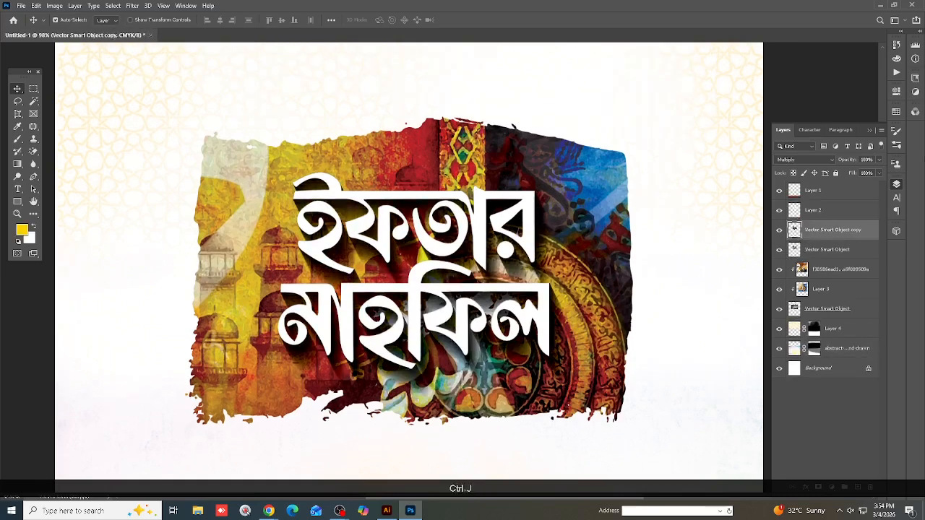
# Apply a Bevel & Emboss layer style to the white title lettering layer, using Inner Bevel with the Chisel Hard technique.
pyautogui.click(528, 220)
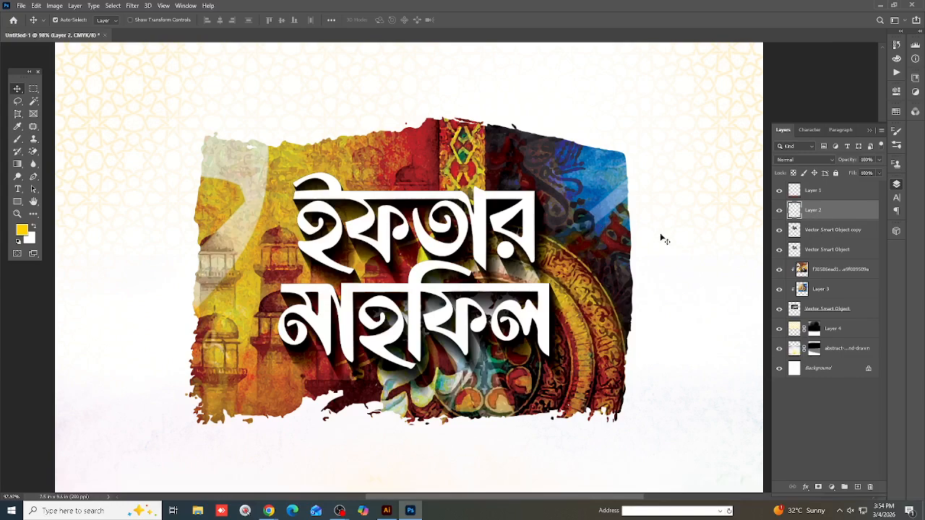
pyautogui.scroll(-3, 561, 273)
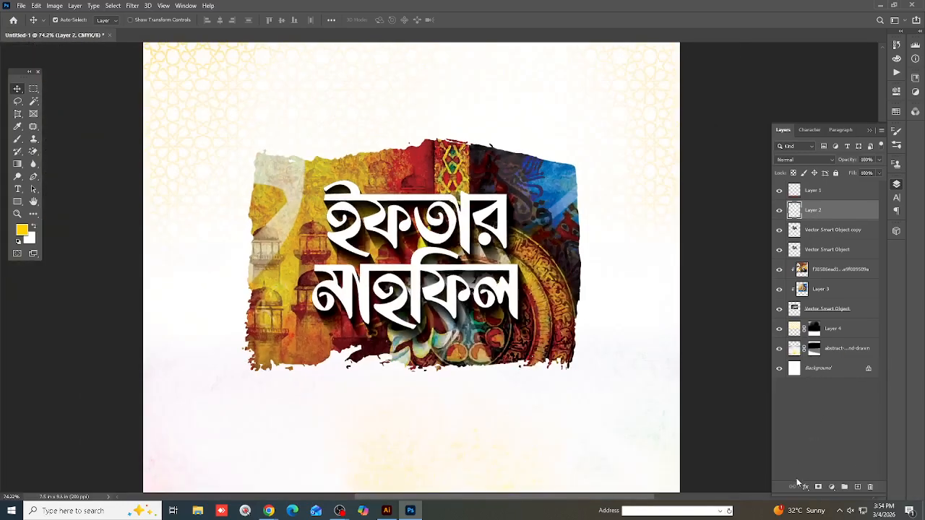
pyautogui.click(806, 487)
pyautogui.click(819, 401)
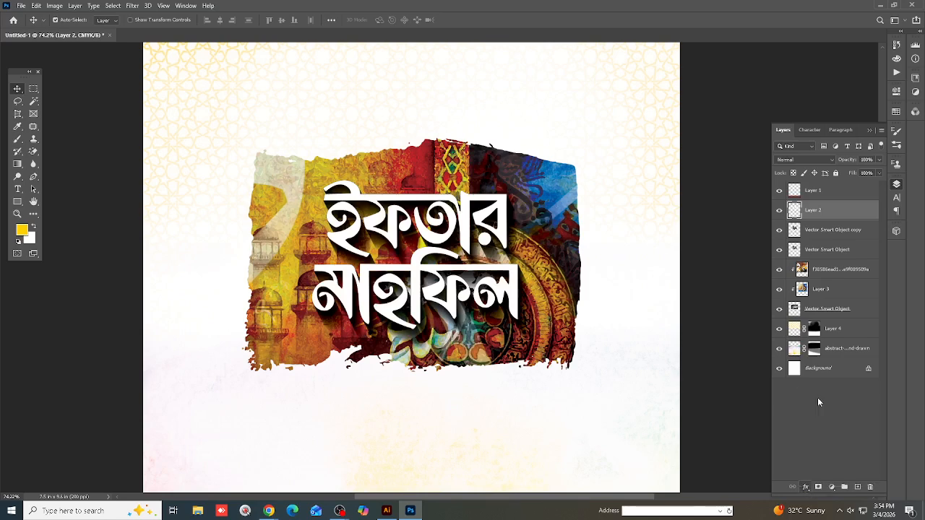
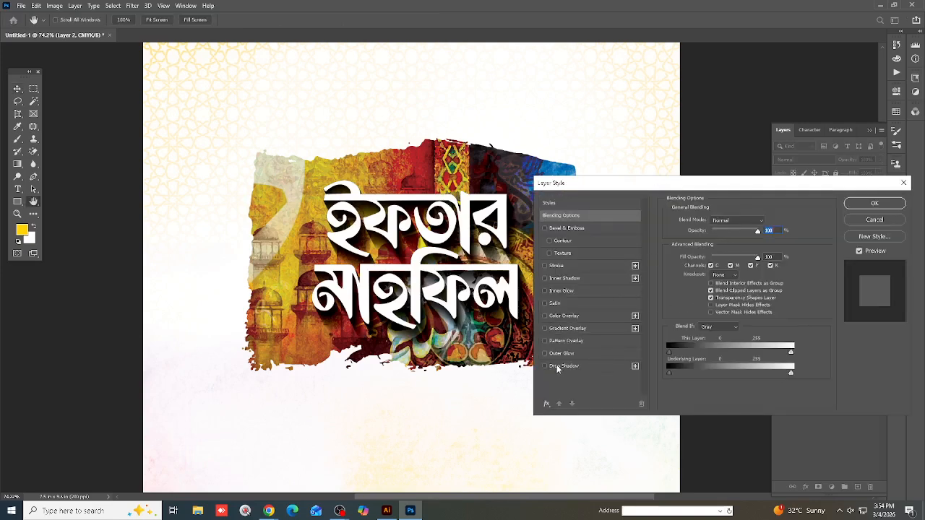
pyautogui.click(578, 235)
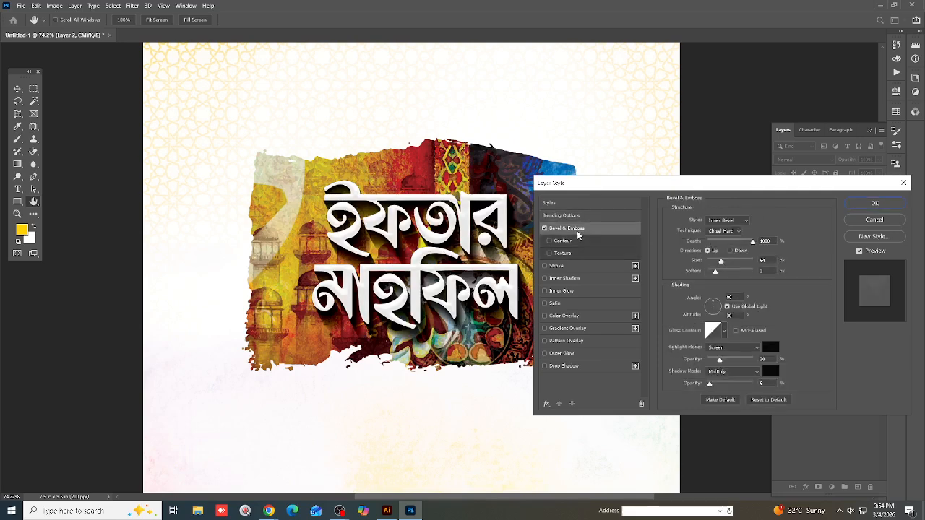
pyautogui.click(875, 203)
pyautogui.scroll(3, 409, 280)
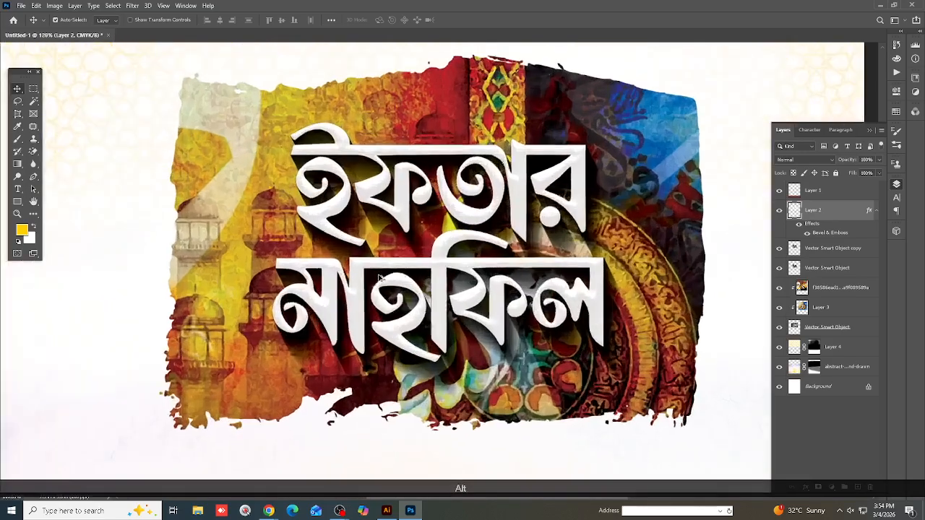
pyautogui.scroll(-4, 408, 280)
pyautogui.scroll(-1, 408, 280)
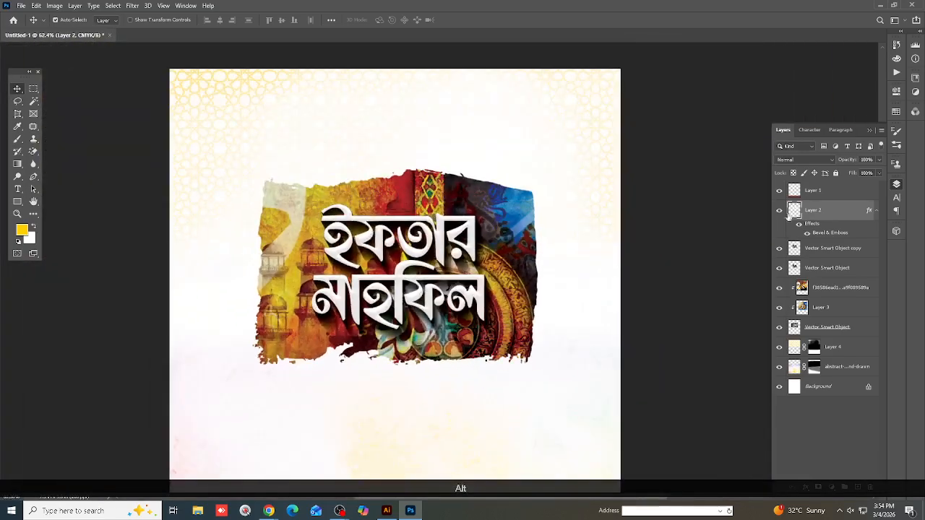
# Outline a diagonal band across the title lettering with the Pen tool and convert the path to a selection.
pyautogui.click(17, 102)
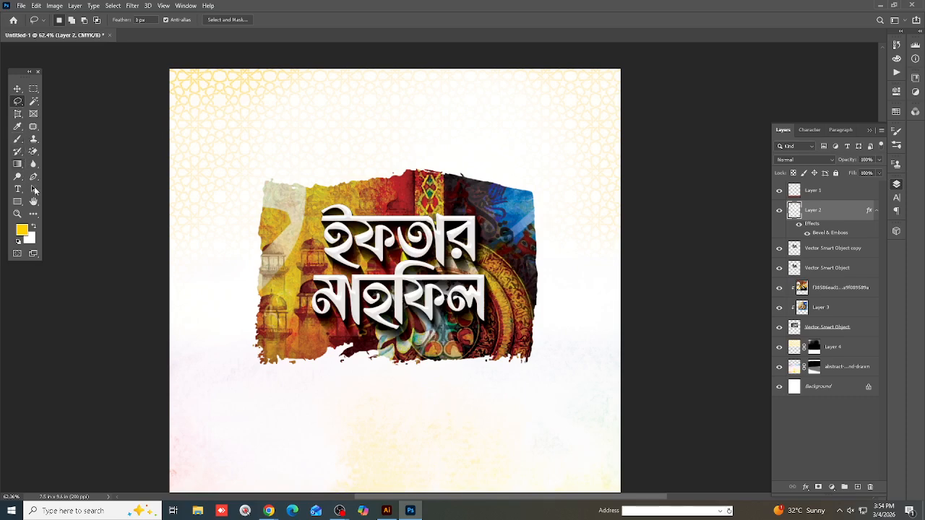
pyautogui.press('p')
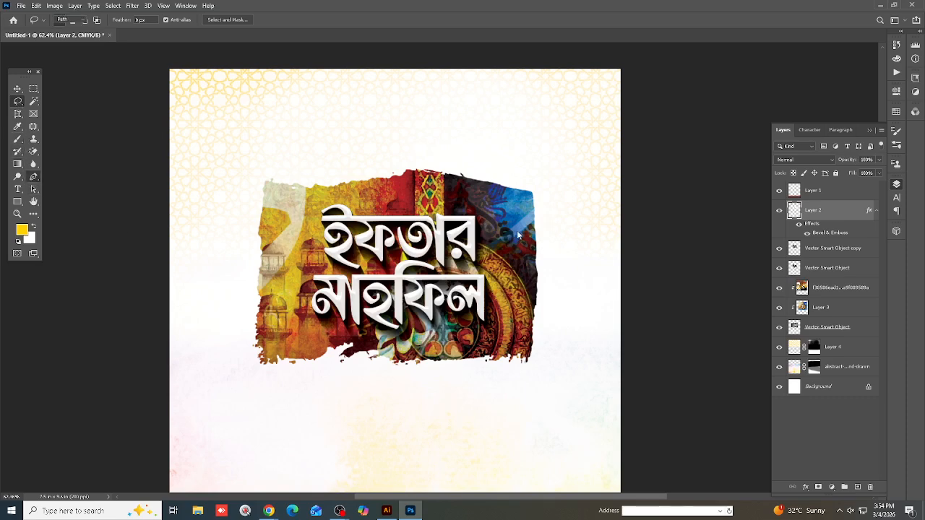
pyautogui.click(323, 326)
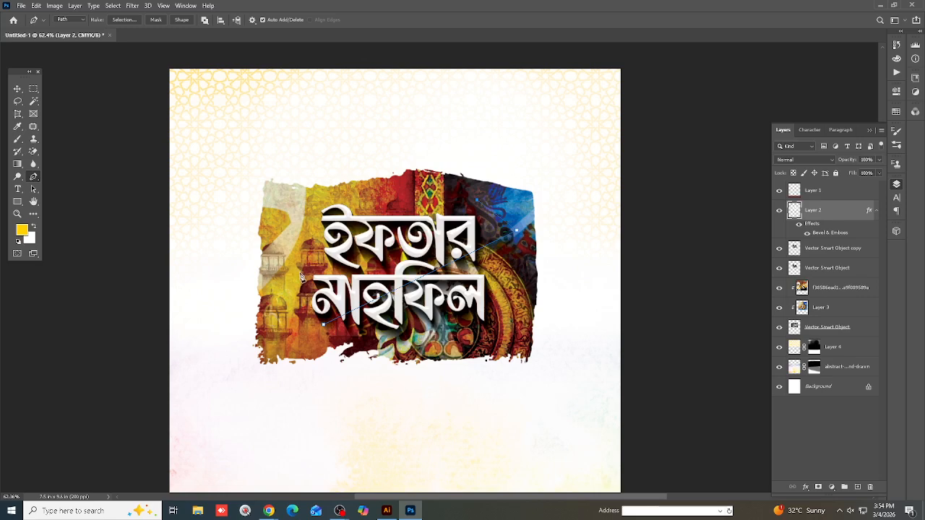
pyautogui.moveTo(325, 330); pyautogui.dragTo(332, 332)
pyautogui.hotkey('ctrl', 'z')
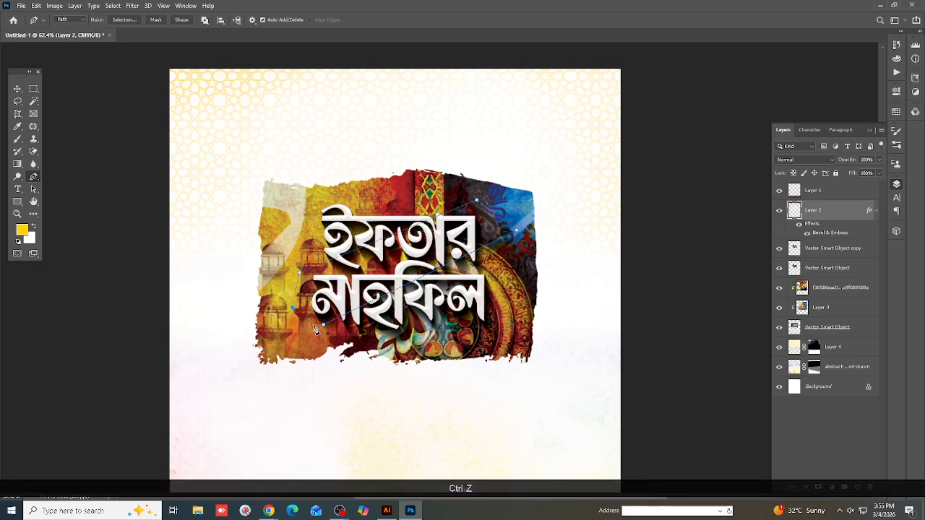
pyautogui.hotkey('ctrl', 'z')
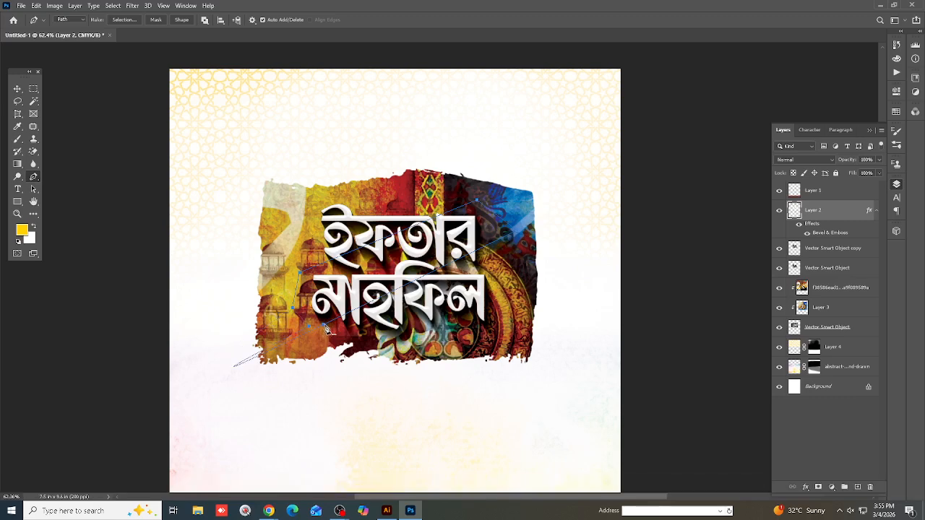
pyautogui.press('ctrl')
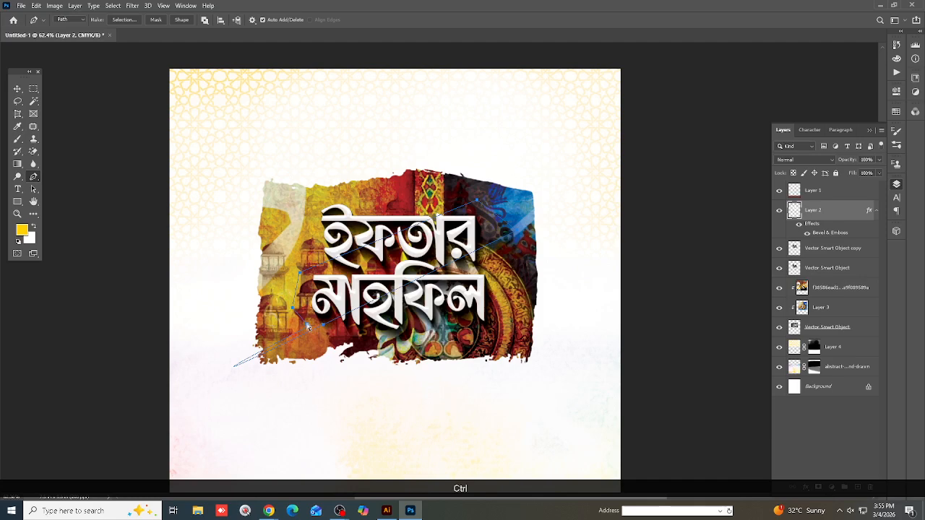
pyautogui.press('super')
pyautogui.hotkey('shift', 'ctrl')
pyautogui.hotkey('ctrl', 'Return')
# Fill the selection with the yellow foreground colour on a new layer, deselect, and clip that layer to the title lettering.
pyautogui.hotkey('ctrl', 'shift', 'n')
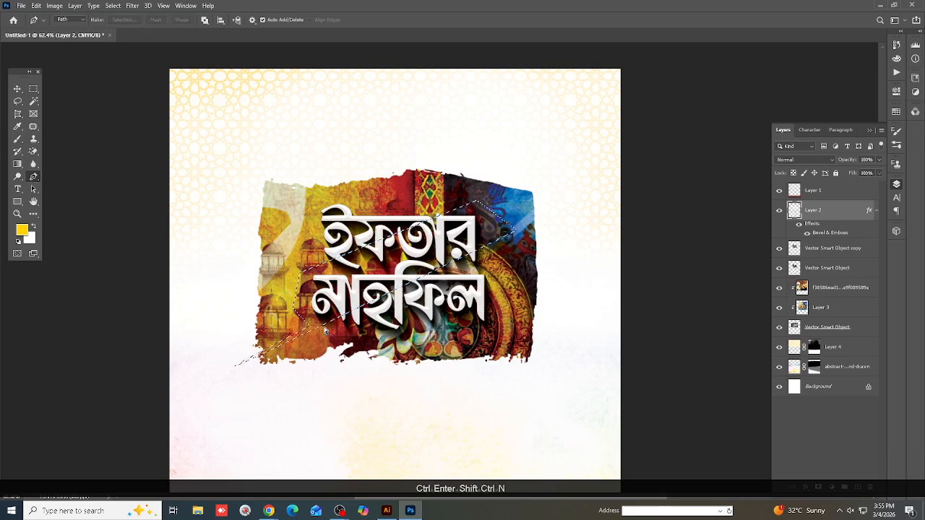
pyautogui.press('Return')
pyautogui.press('alt')
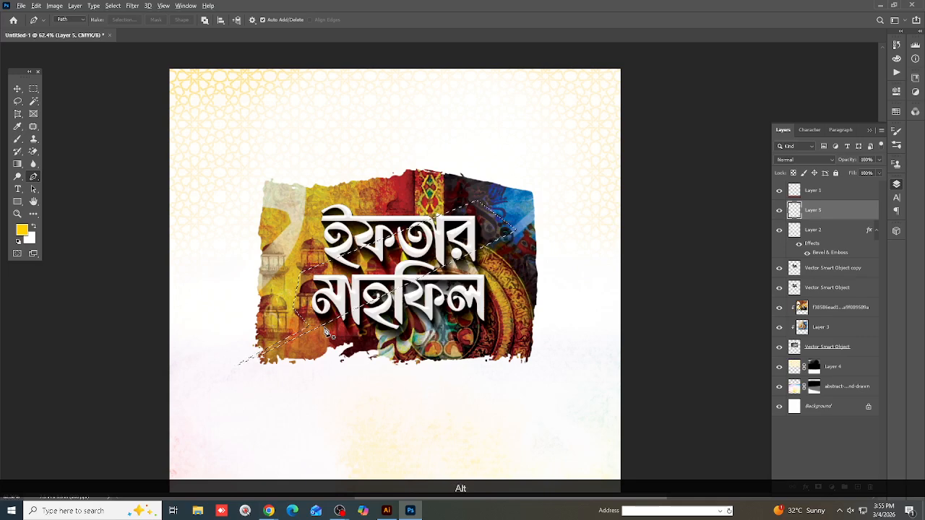
pyautogui.hotkey('alt', 'BackSpace')
pyautogui.hotkey('ctrl', 'd')
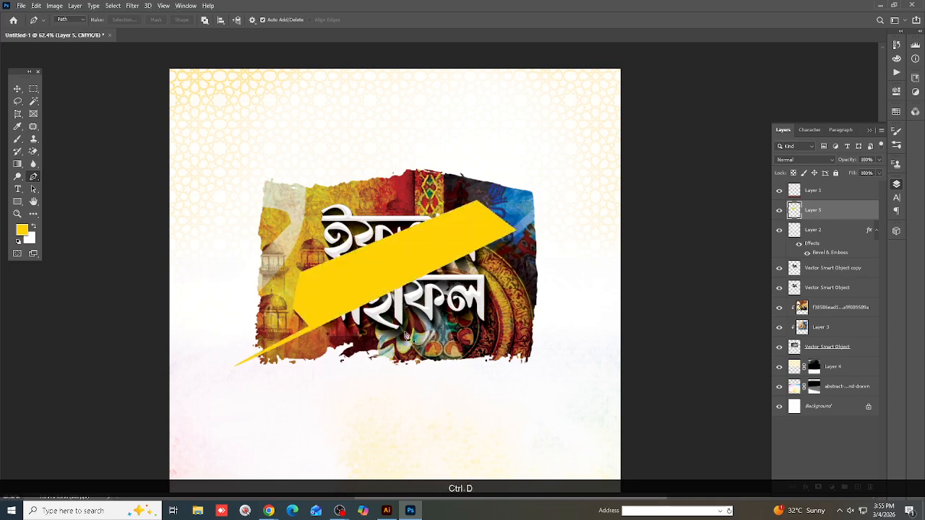
pyautogui.rightClick(817, 215)
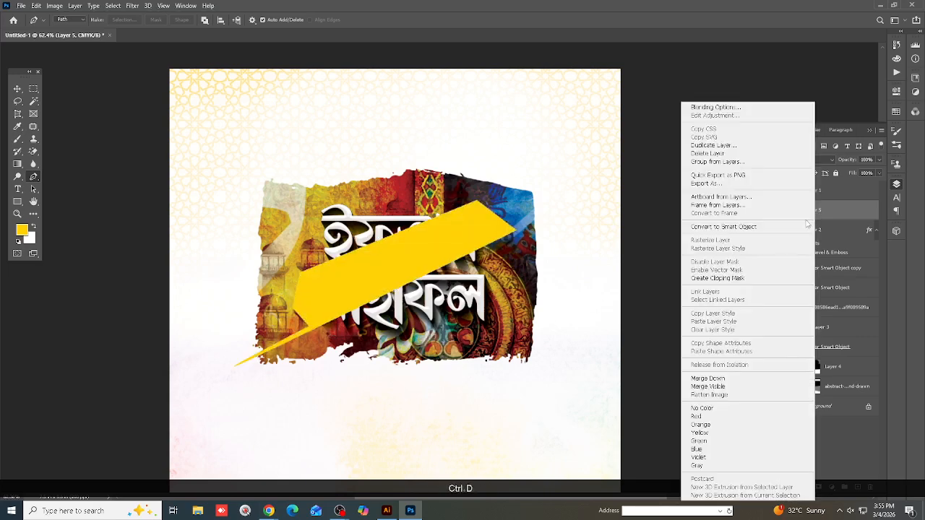
pyautogui.click(732, 278)
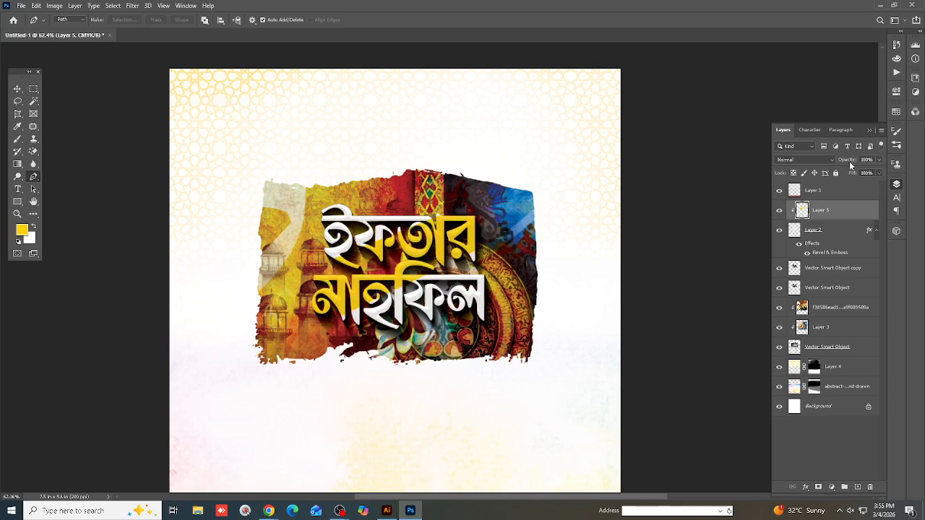
# Lower the opacity of the clipped yellow band layer to 35%.
pyautogui.click(879, 159)
pyautogui.moveTo(854, 174); pyautogui.dragTo(855, 174)
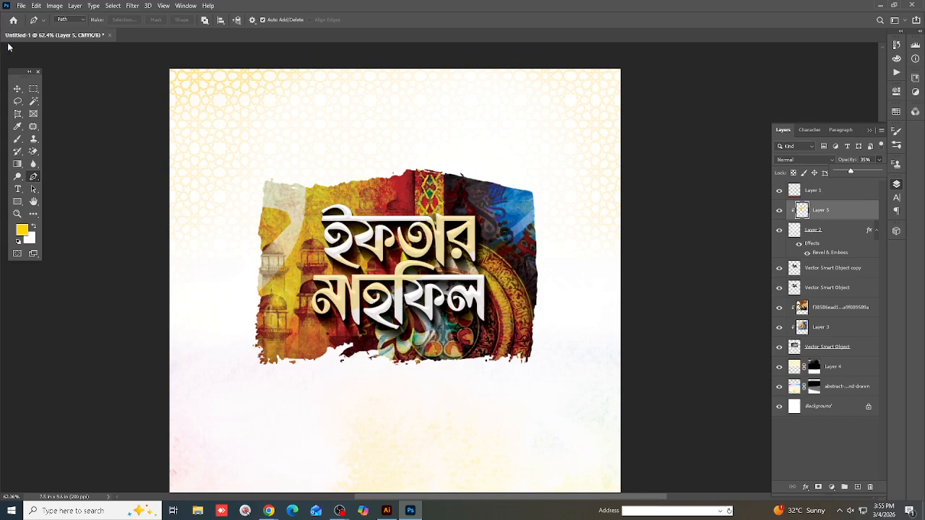
pyautogui.click(17, 88)
pyautogui.scroll(4, 505, 221)
pyautogui.click(507, 223)
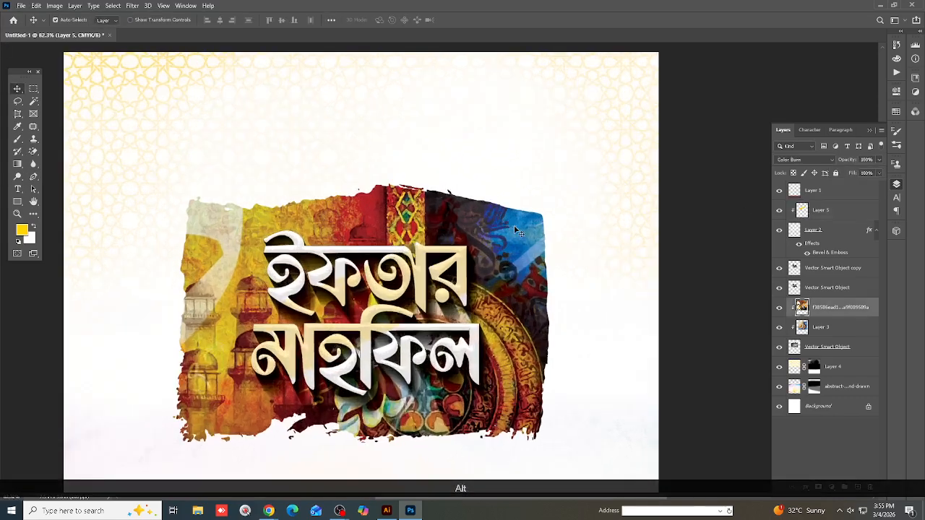
pyautogui.scroll(-5, 507, 224)
pyautogui.scroll(-2, 622, 282)
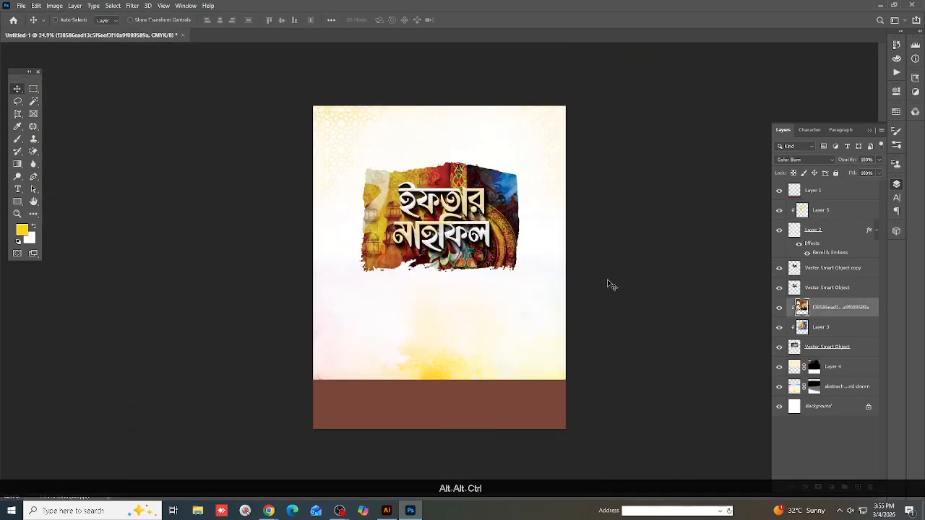
pyautogui.hotkey('ctrl', '0')
pyautogui.press('alt')
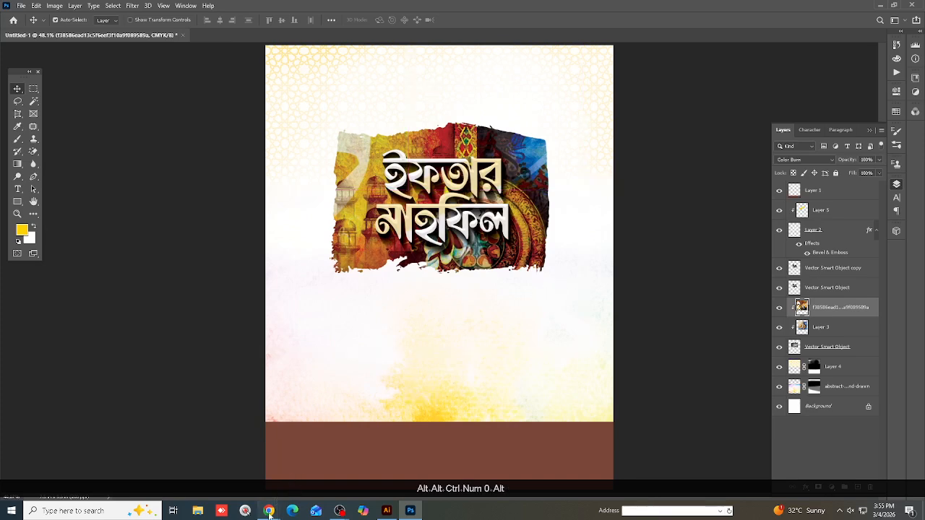
# Switch to Chrome and look through the open Pinterest tabs of calligraphy artwork.
pyautogui.moveTo(269, 514)
pyautogui.click(323, 457)
pyautogui.click(594, 9)
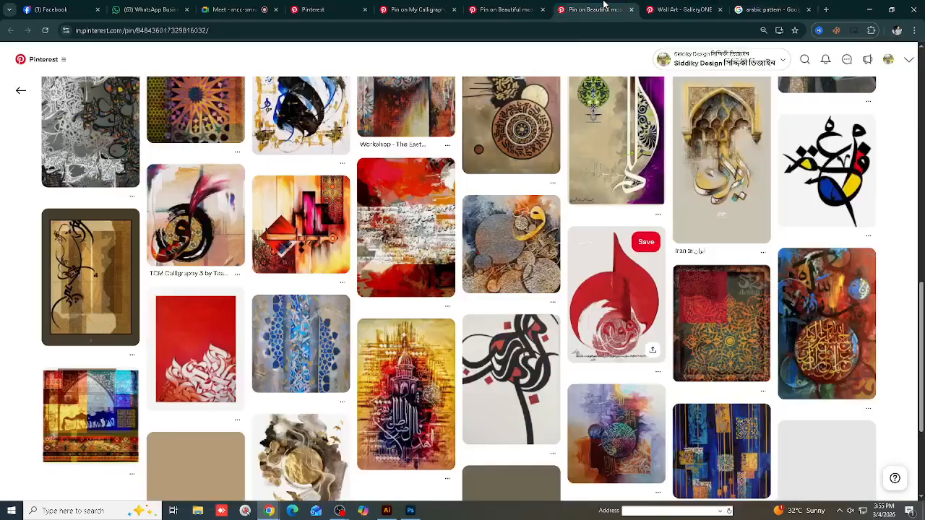
pyautogui.click(541, 4)
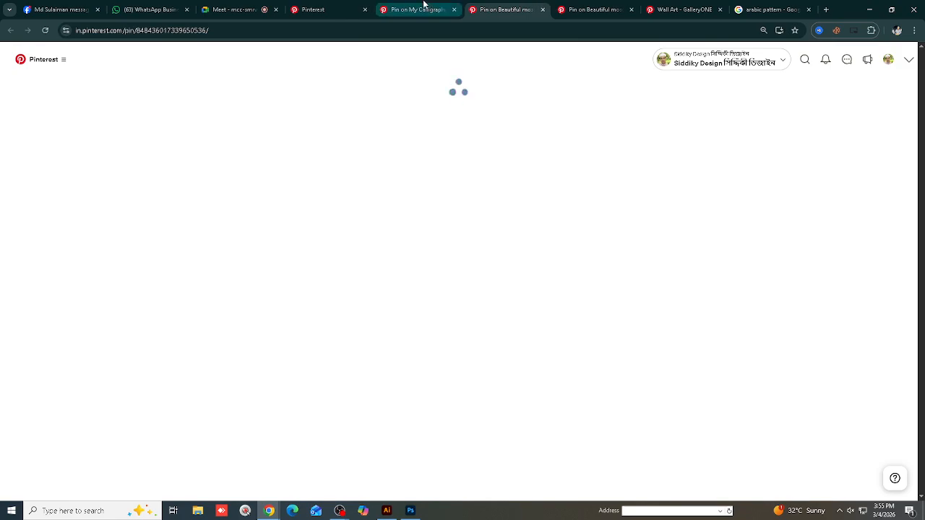
# Switch to Illustrator and browse for a file to open in the design Helper folder under 2023.24 on drive E.
pyautogui.click(387, 511)
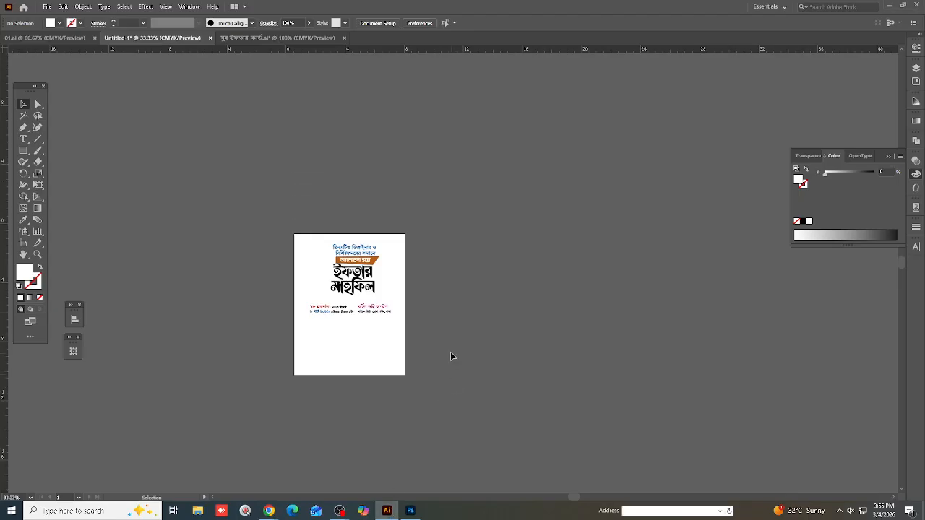
pyautogui.scroll(3, 450, 354)
pyautogui.hotkey('ctrl', 'o')
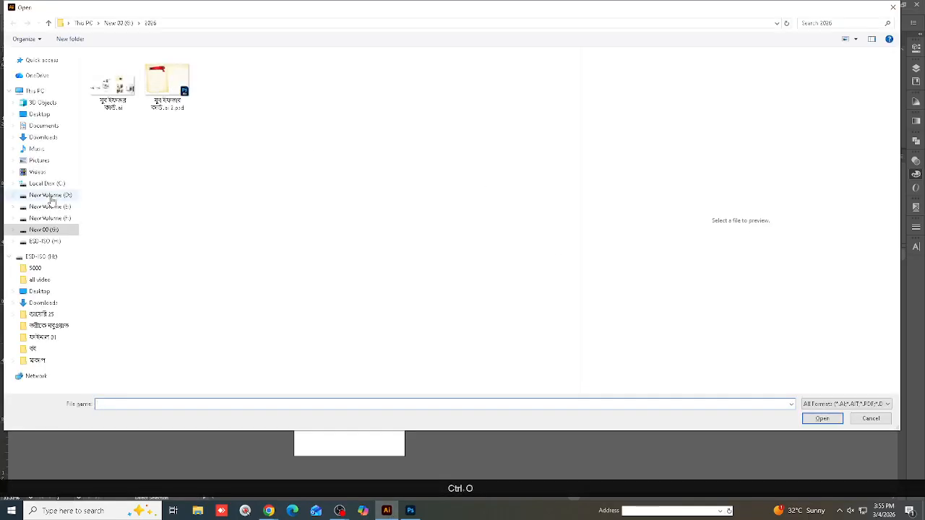
pyautogui.click(64, 208)
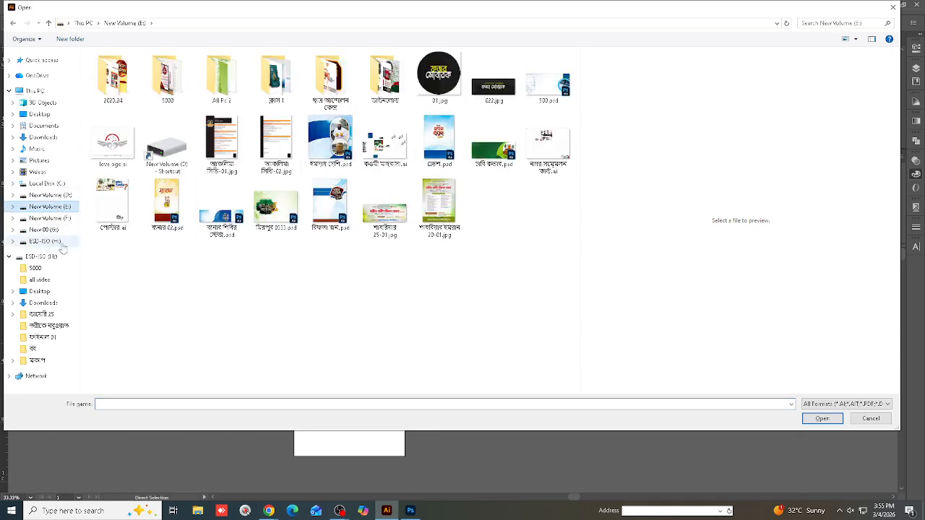
pyautogui.doubleClick(113, 76)
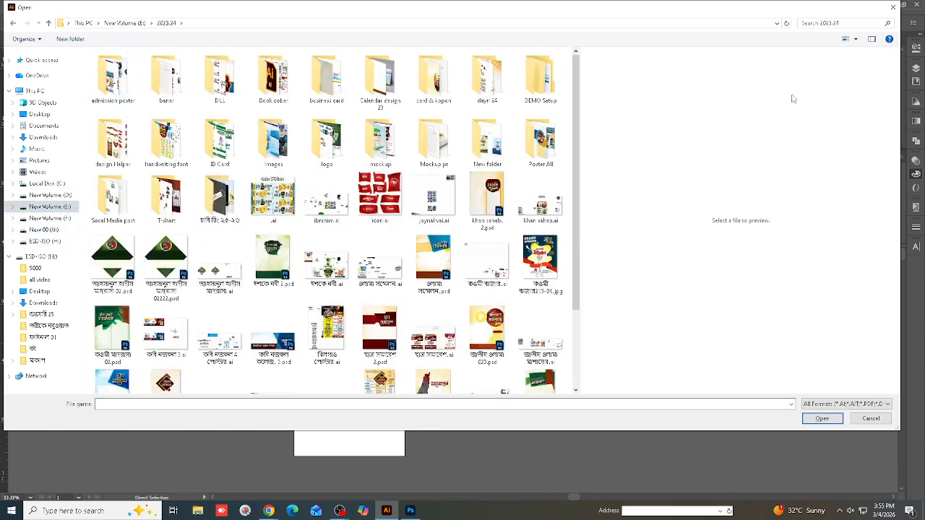
pyautogui.click(542, 91)
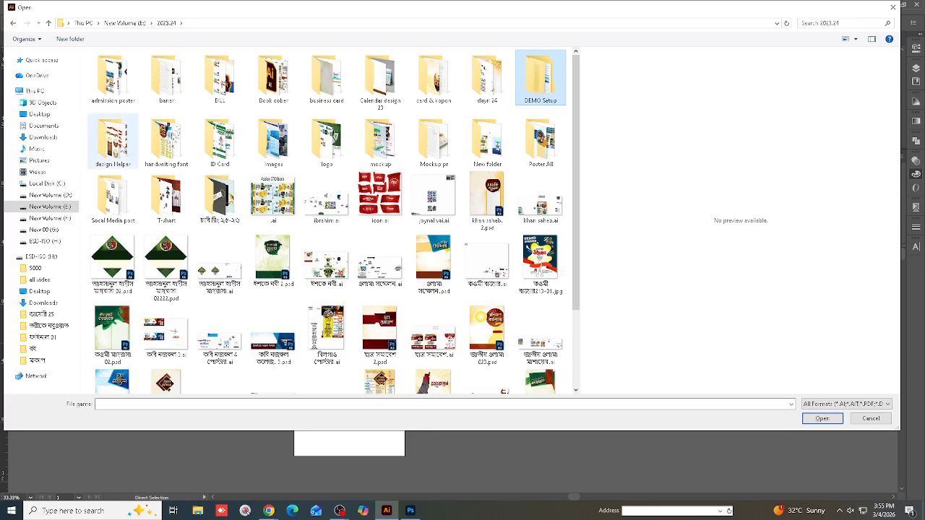
pyautogui.doubleClick(113, 141)
# Preview the badge, ribbon and lantern files in the folder and open sd 01.ai to look over its artwork.
pyautogui.click(371, 83)
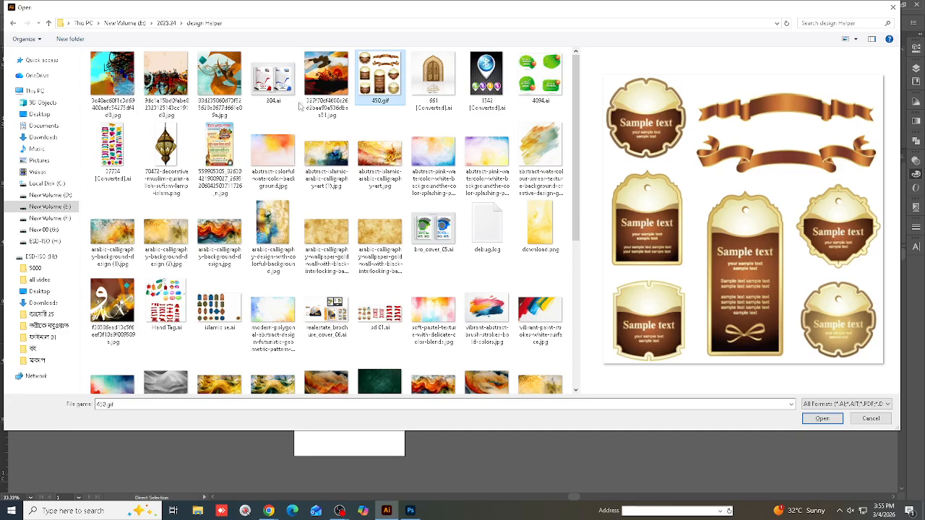
pyautogui.click(112, 152)
pyautogui.click(165, 152)
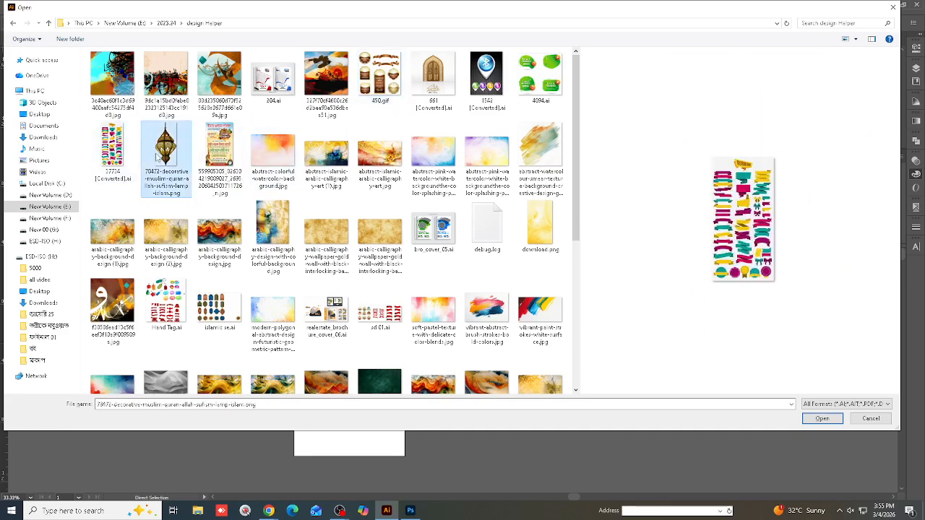
pyautogui.scroll(-3, 428, 190)
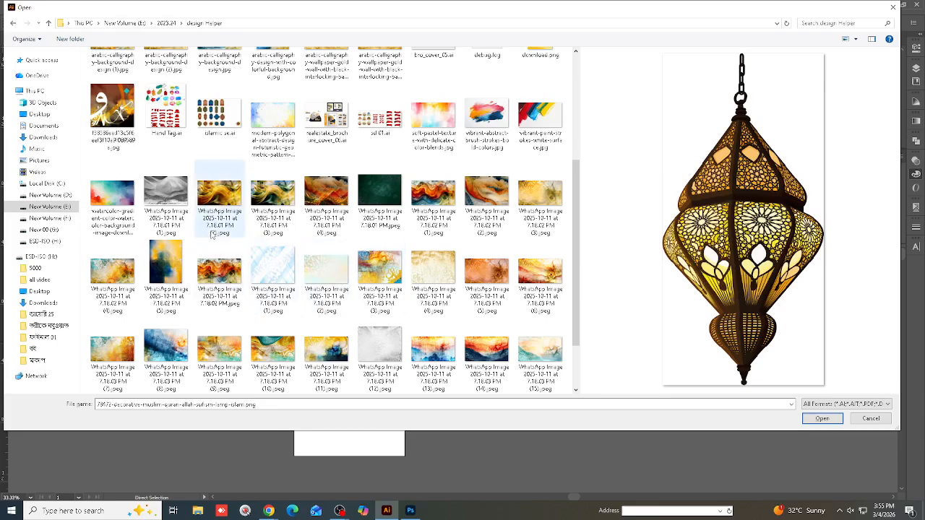
pyautogui.click(364, 128)
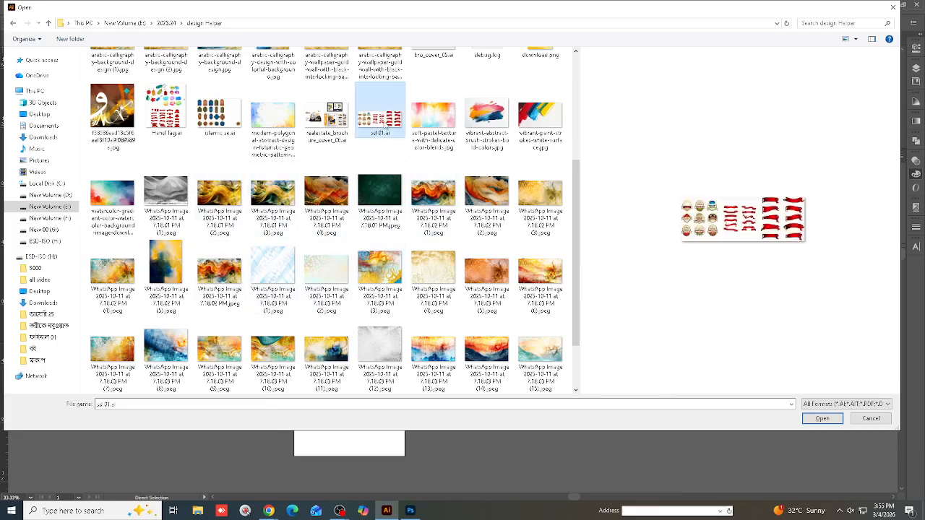
pyautogui.press('Return')
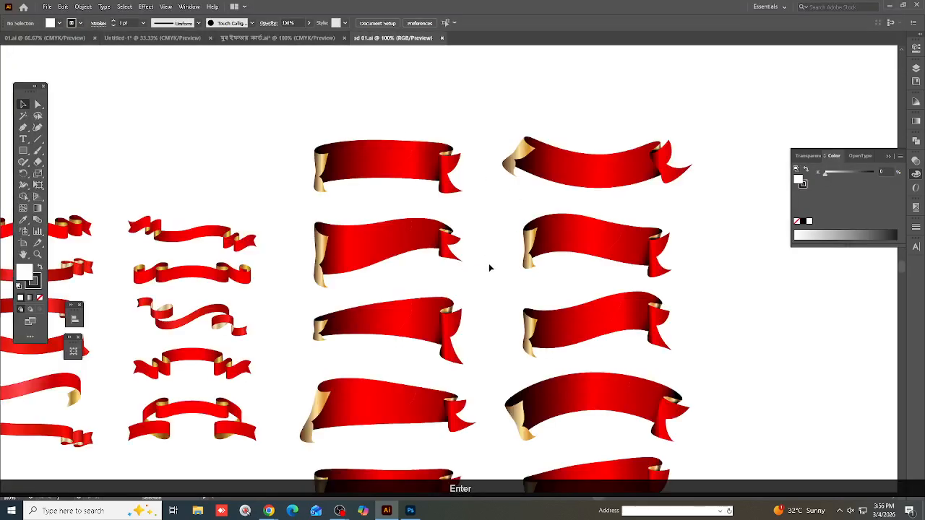
pyautogui.scroll(-1, 557, 259)
pyautogui.scroll(-2, 557, 259)
pyautogui.scroll(5, 405, 262)
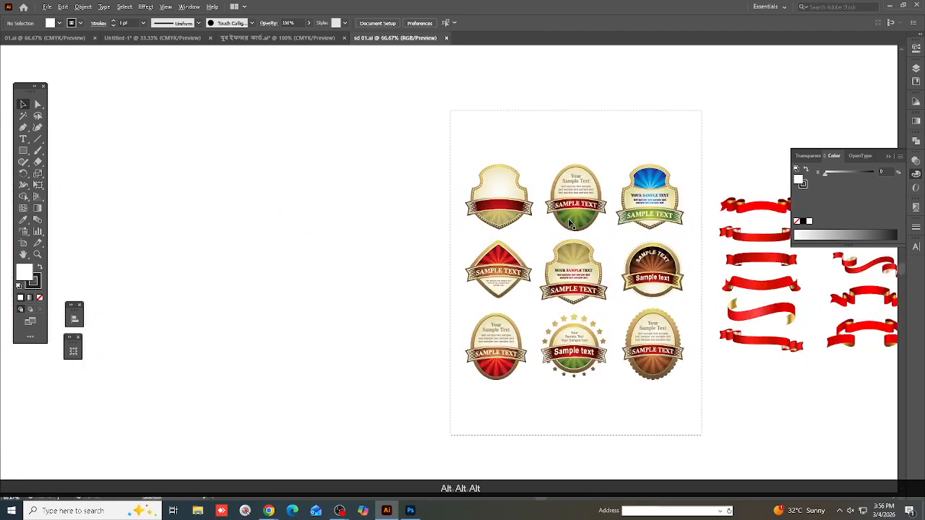
# Examine the badge and ribbon artwork in sd 01.ai up close to choose a usable element.
pyautogui.scroll(1, 514, 228)
pyautogui.click(478, 187)
pyautogui.scroll(2, 478, 187)
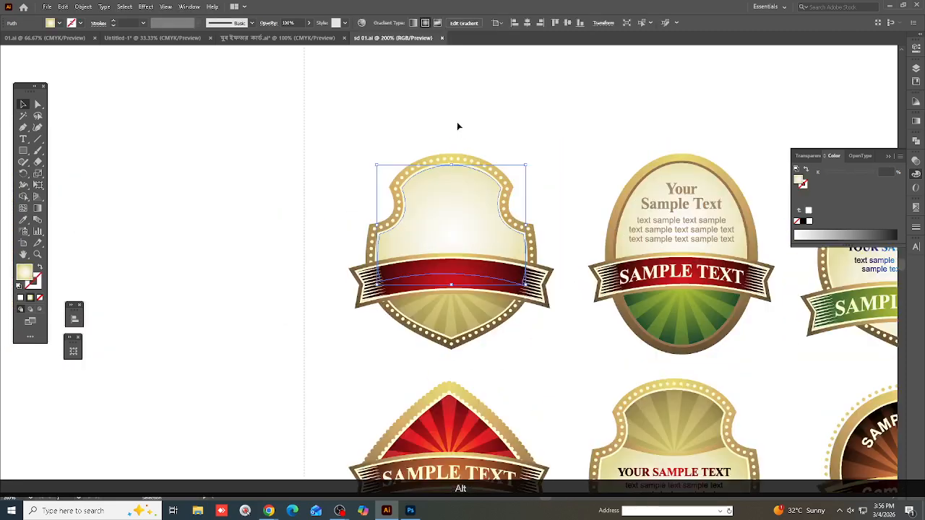
pyautogui.moveTo(398, 114); pyautogui.dragTo(491, 215)
pyautogui.scroll(-2, 350, 209)
pyautogui.scroll(-1, 514, 289)
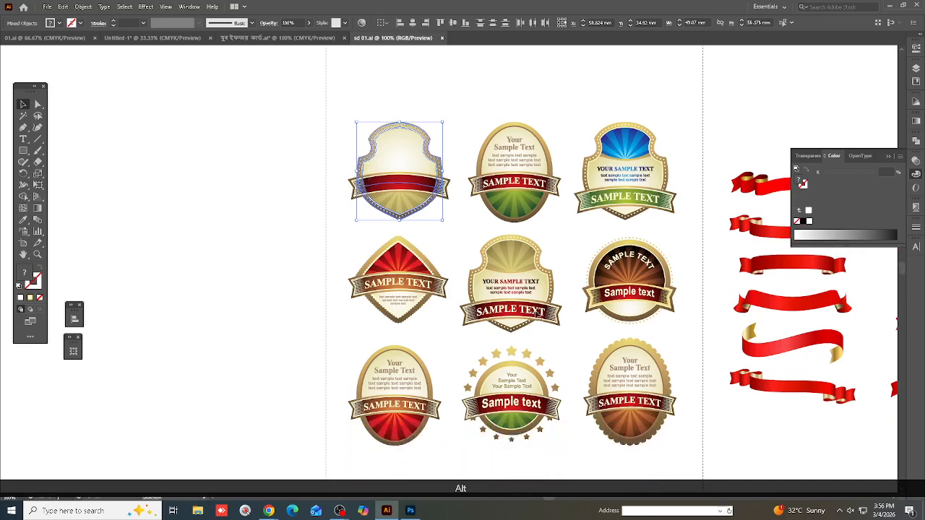
pyautogui.scroll(-1, 239, 275)
pyautogui.click(291, 242)
pyautogui.scroll(1, 399, 260)
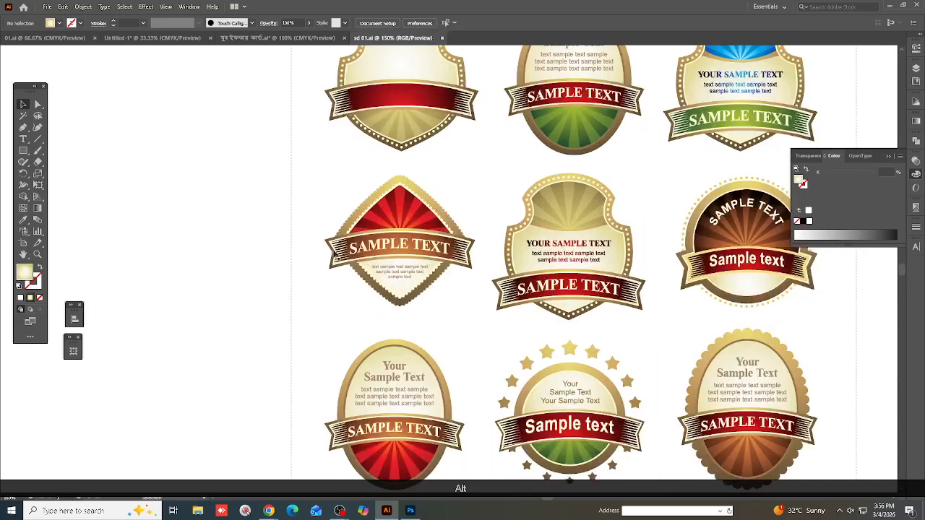
pyautogui.scroll(-1, 318, 255)
pyautogui.scroll(-1, 663, 275)
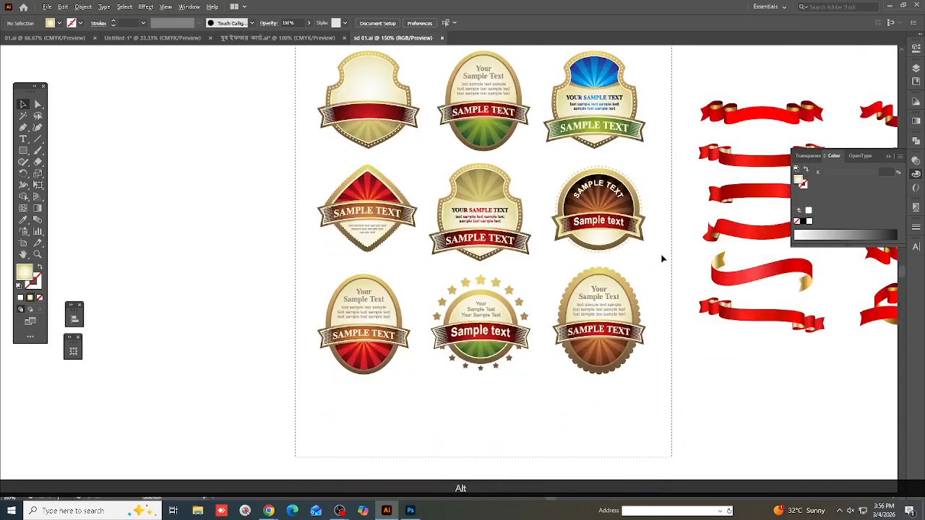
pyautogui.scroll(2, 661, 258)
pyautogui.scroll(-1, 476, 257)
pyautogui.scroll(-2, 476, 257)
pyautogui.scroll(3, 477, 258)
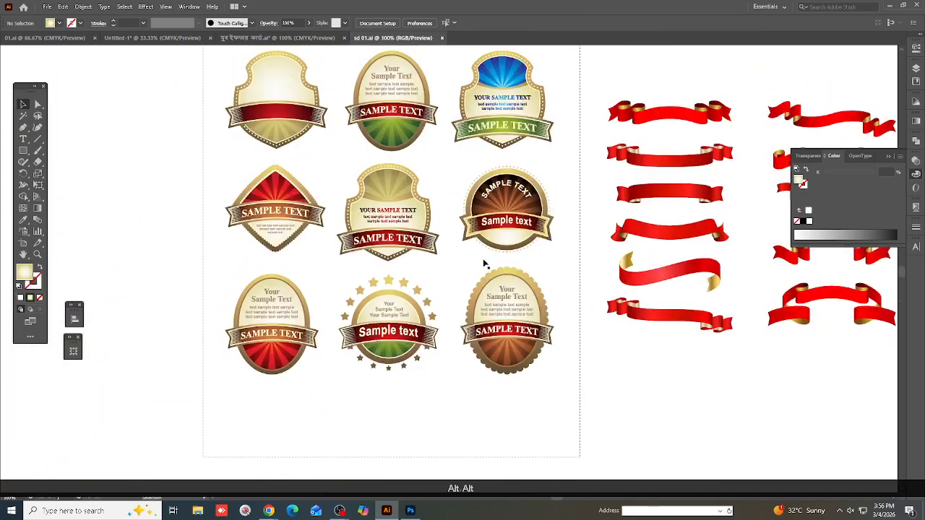
pyautogui.scroll(1, 454, 251)
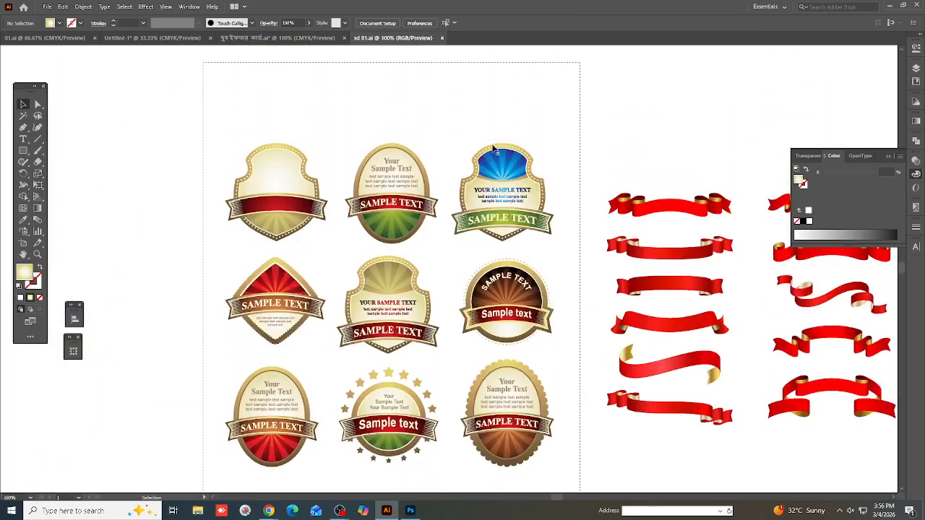
pyautogui.scroll(1, 509, 208)
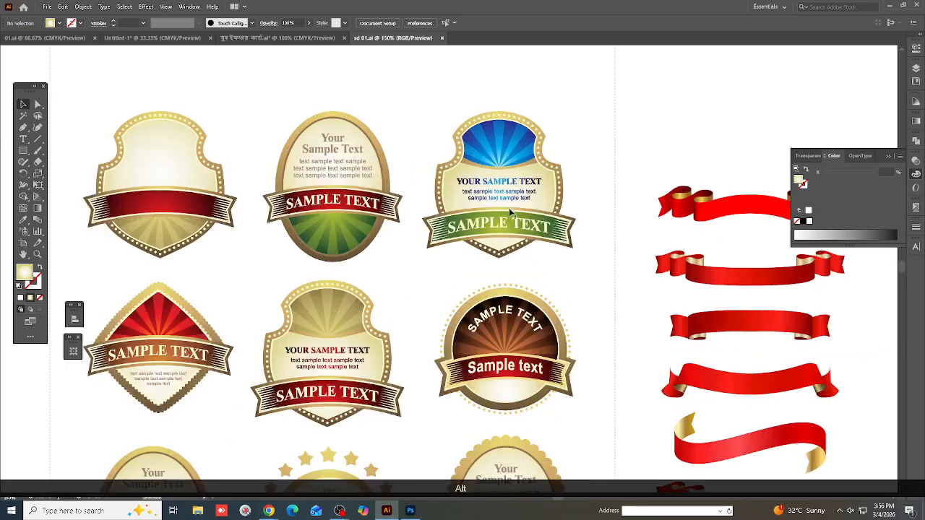
# Place the round brown sunburst badge on the empty canvas outside the artboard.
pyautogui.moveTo(579, 394); pyautogui.dragTo(579, 394)
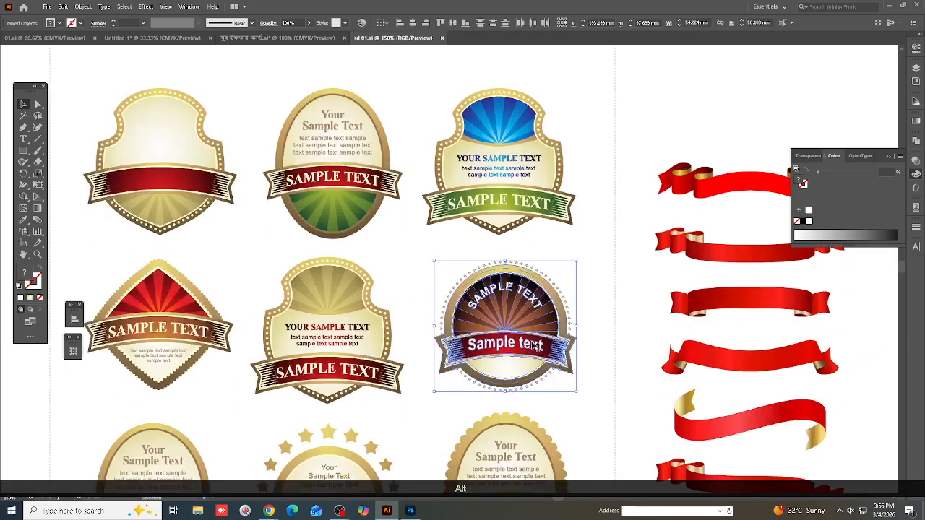
pyautogui.scroll(-4, 540, 328)
pyautogui.moveTo(540, 328); pyautogui.dragTo(245, 319)
pyautogui.scroll(4, 218, 316)
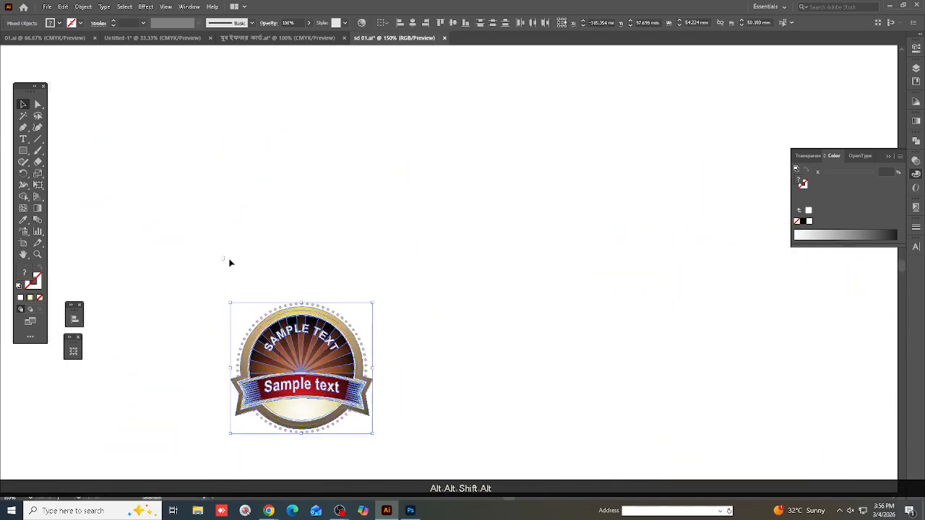
# Delete the sample text, red fill and yellow inner layers from the round badge's ribbon, leaving the cream shape in place.
pyautogui.click(230, 261)
pyautogui.scroll(4, 264, 402)
pyautogui.click(379, 367)
pyautogui.scroll(-1, 377, 367)
pyautogui.press('BackSpace')
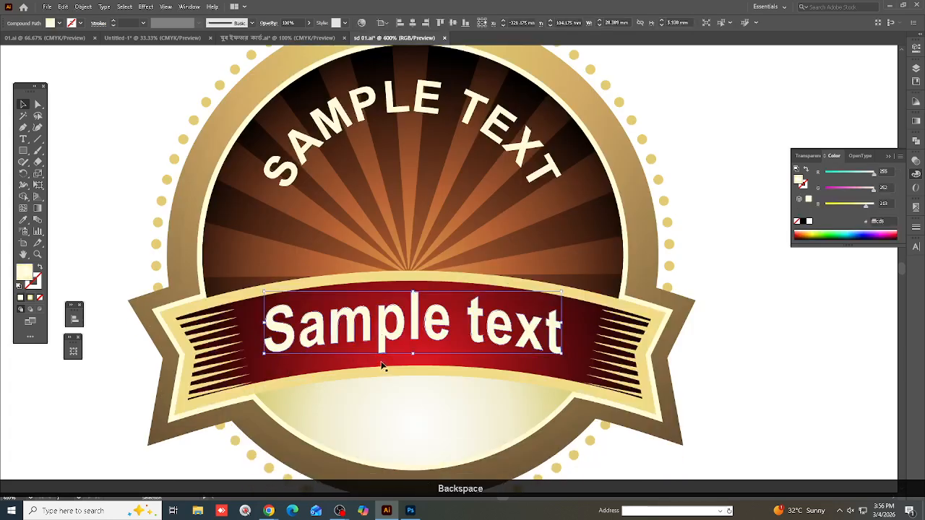
pyautogui.click(385, 364)
pyautogui.press('BackSpace')
pyautogui.click(381, 336)
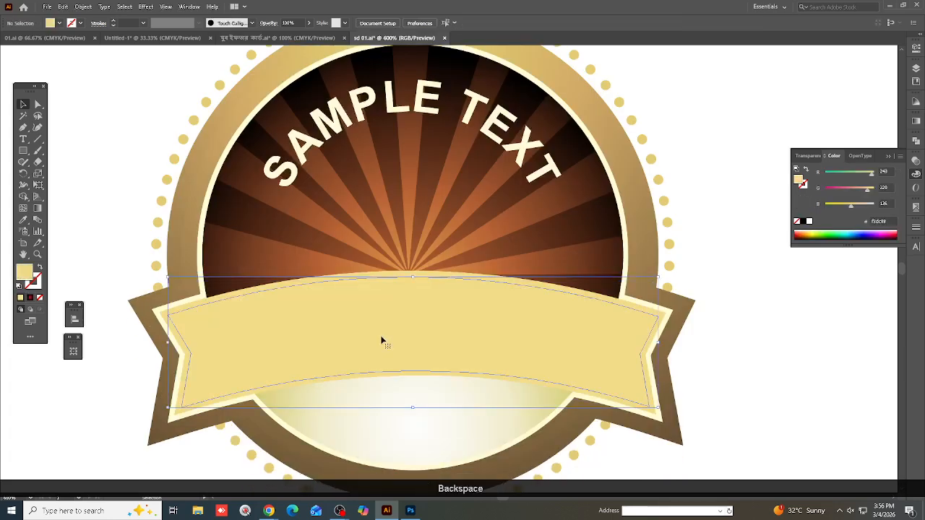
pyautogui.press('BackSpace')
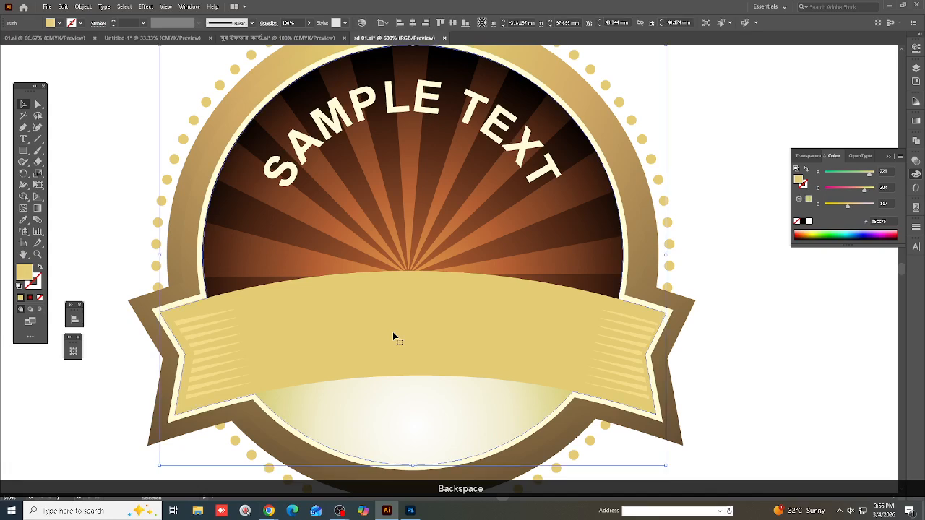
pyautogui.hotkey('ctrl', 'z')
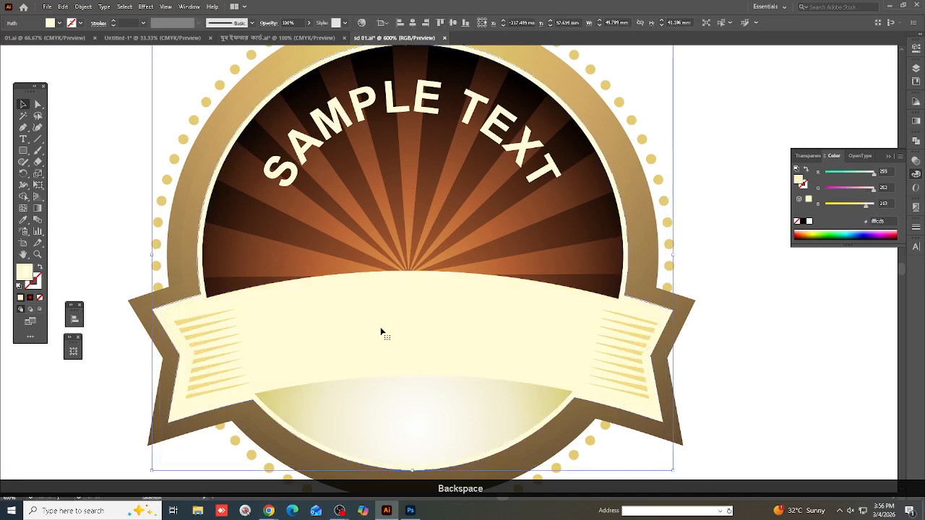
pyautogui.moveTo(381, 332); pyautogui.dragTo(459, 340)
pyautogui.hotkey('ctrl', 'z')
# Delete the curved SAMPLE TEXT lettering from the badge's sunburst area and deselect the artwork.
pyautogui.scroll(-1, 364, 330)
pyautogui.scroll(-2, 364, 330)
pyautogui.click(643, 251)
pyautogui.click(383, 257)
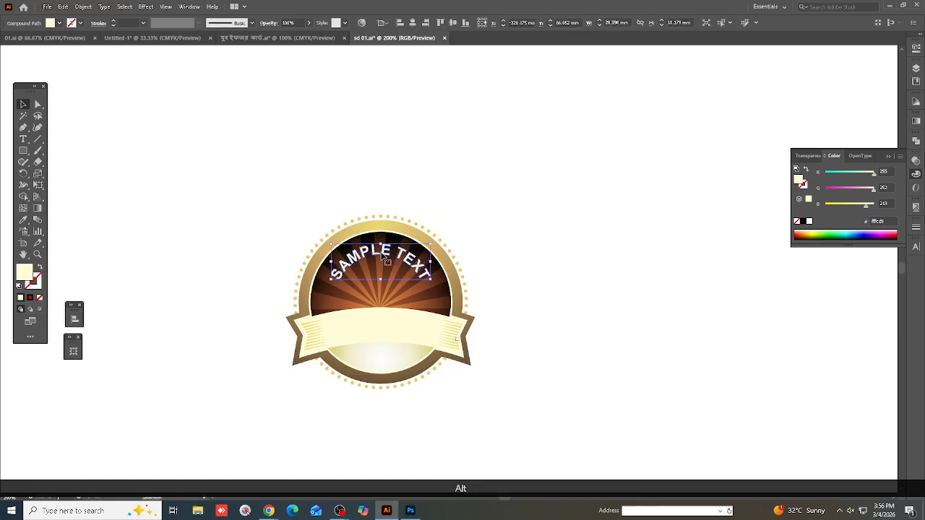
pyautogui.press('BackSpace')
pyautogui.click(404, 251)
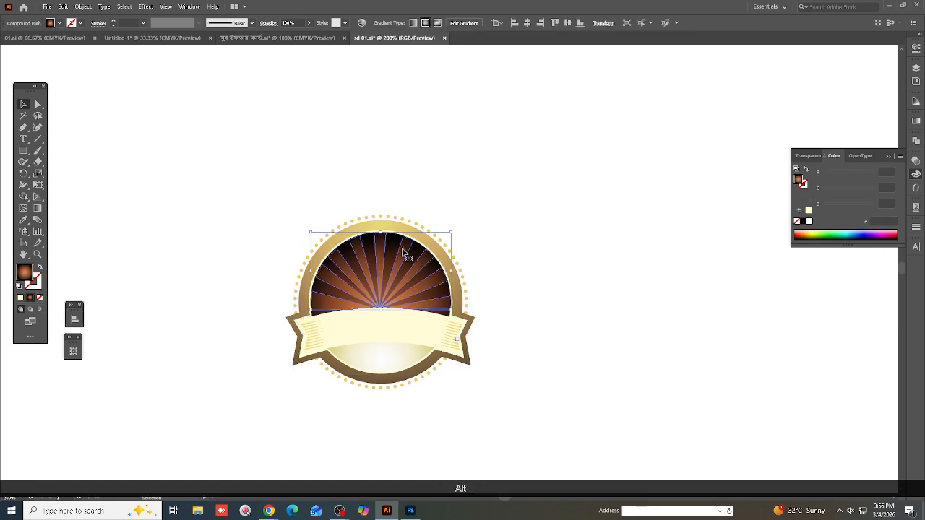
pyautogui.click(493, 223)
# Check the Untitled-1 poster text and the Iftar invitation card documents, and switch to the poster in Photoshop.
pyautogui.click(199, 36)
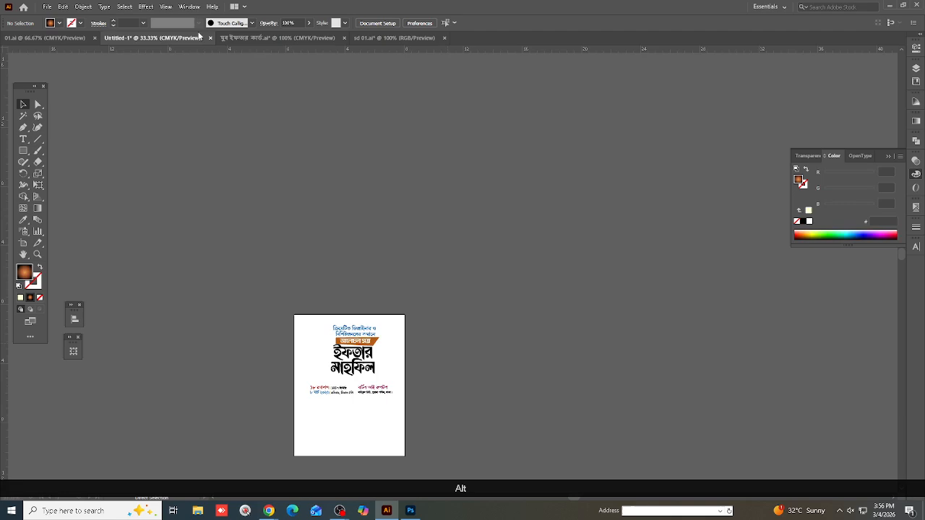
pyautogui.click(318, 38)
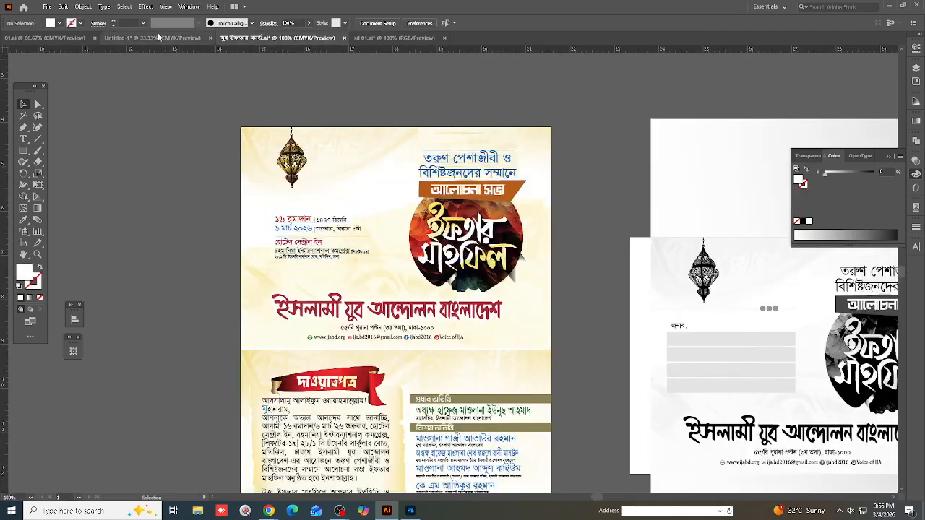
pyautogui.click(157, 38)
pyautogui.click(418, 513)
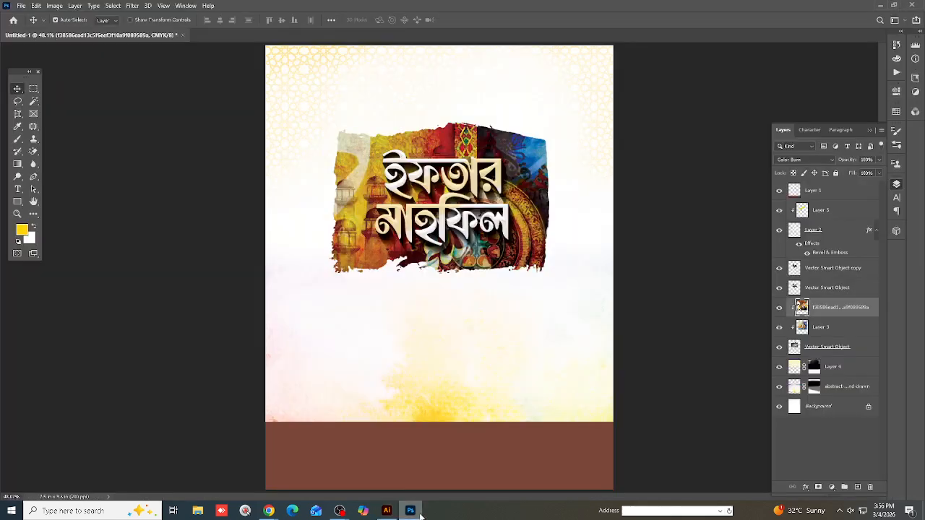
# Select the layers from the lower Vector Smart Object up to Layer 5 and move the title artwork horizontally to the poster's right edge.
pyautogui.scroll(-3, 430, 280)
pyautogui.hotkey('ctrl', '0')
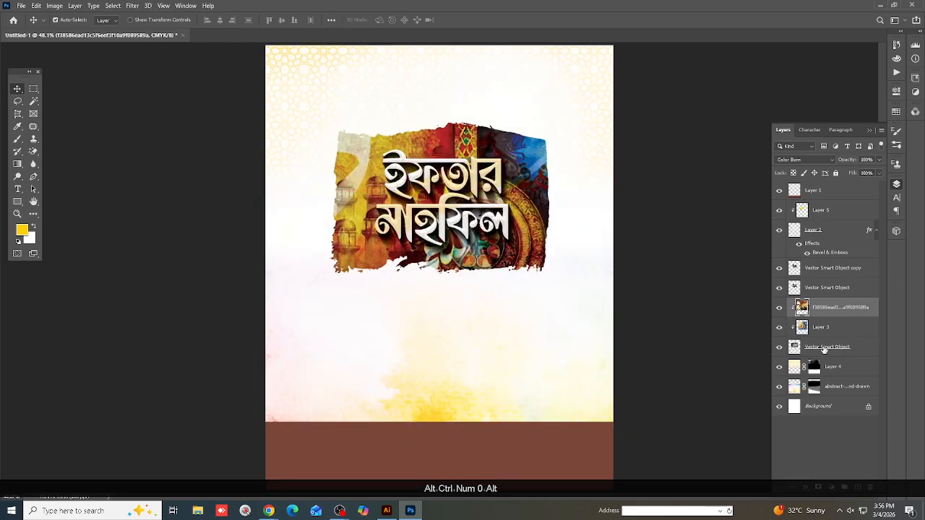
pyautogui.click(824, 348)
pyautogui.keyDown('shift'); pyautogui.click(819, 211); pyautogui.keyUp('shift')
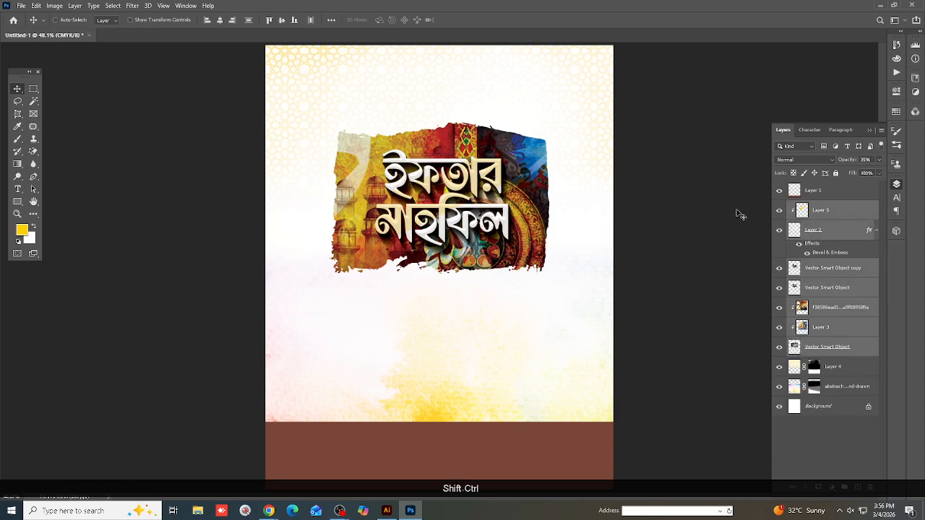
pyautogui.hotkey('ctrl', 't')
pyautogui.moveTo(436, 211); pyautogui.dragTo(494, 232)
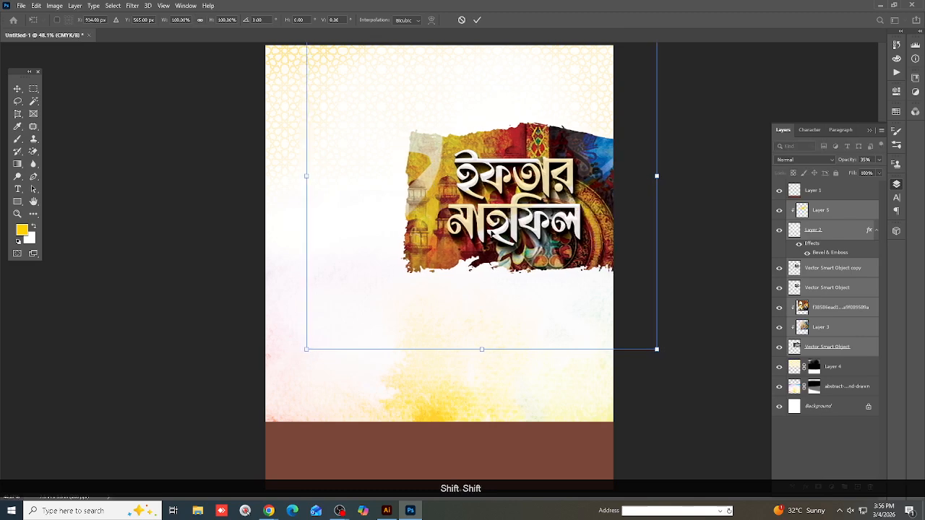
pyautogui.press('Return')
pyautogui.hotkey('ctrl', '0')
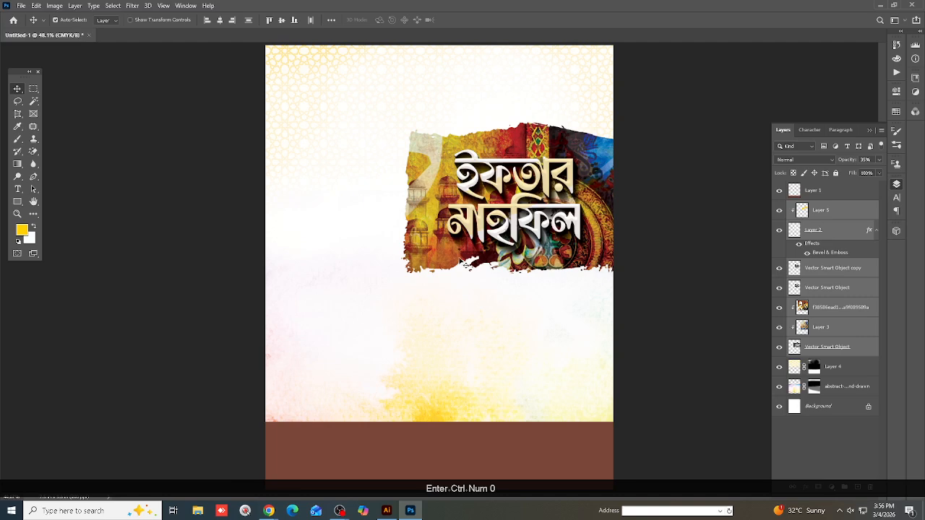
# Shift the selected title artwork slightly further right so its painted backdrop runs off the poster's edge.
pyautogui.scroll(-2, 448, 272)
pyautogui.hotkey('ctrl', '0')
pyautogui.scroll(-1, 563, 258)
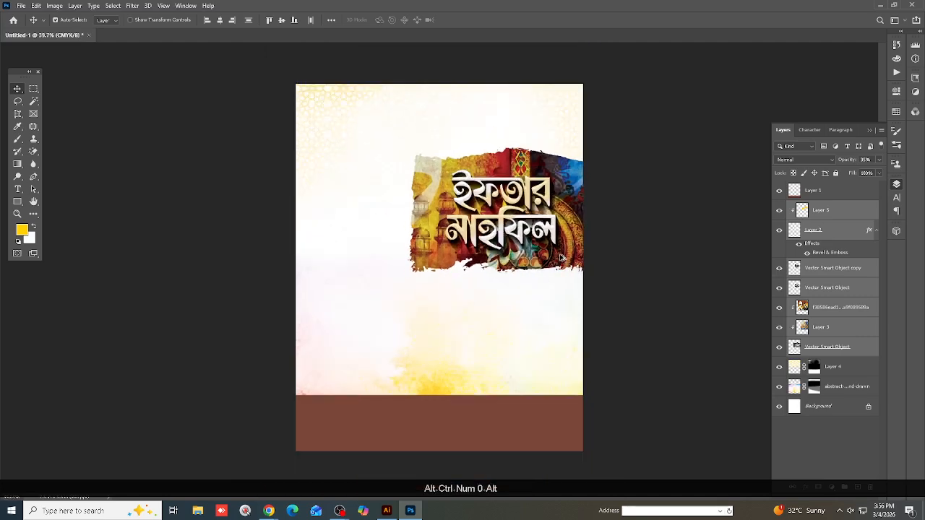
pyautogui.scroll(-1, 579, 258)
pyautogui.hotkey('ctrl', 't')
pyautogui.moveTo(444, 236); pyautogui.dragTo(455, 237)
pyautogui.hotkey('shift', 'Return')
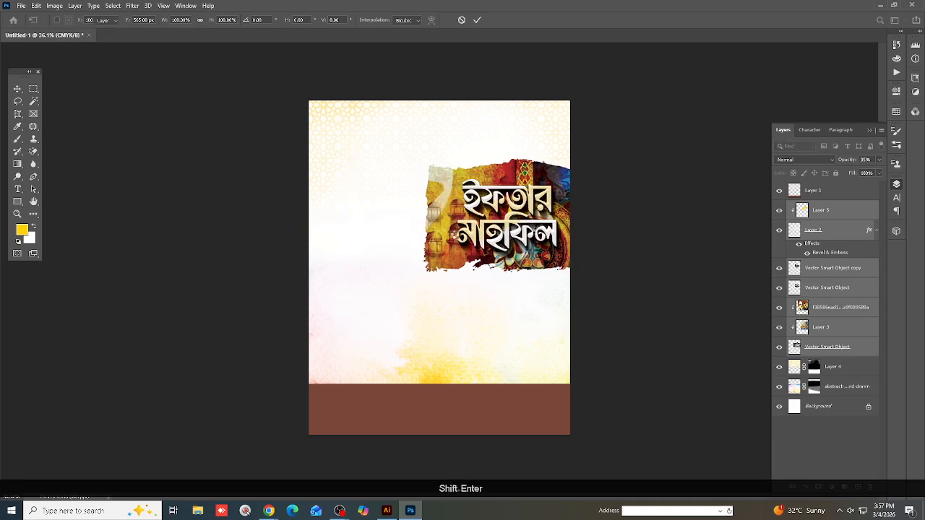
# Place the lantern image 78472-decorative-muslim-quran-allah-sufism-lamp-islam.png as an embedded object above Layer 5.
pyautogui.click(836, 211)
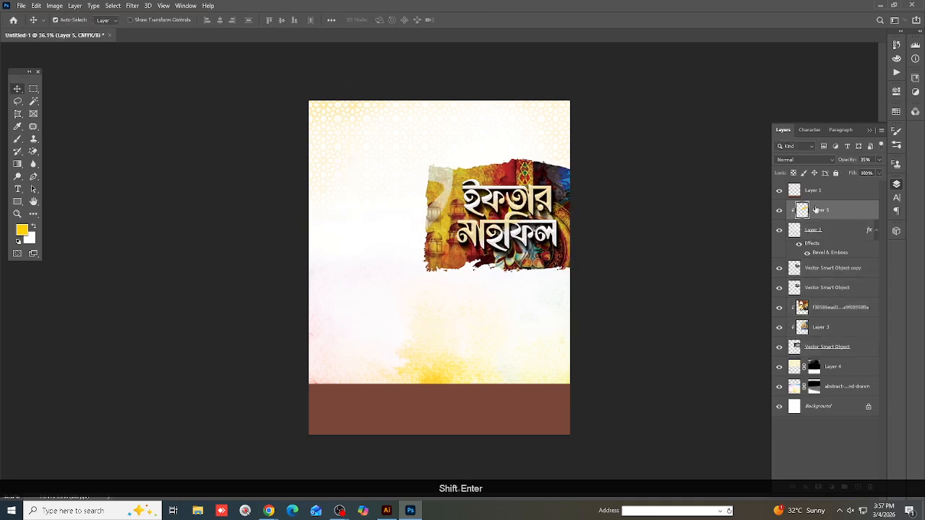
pyautogui.click(21, 6)
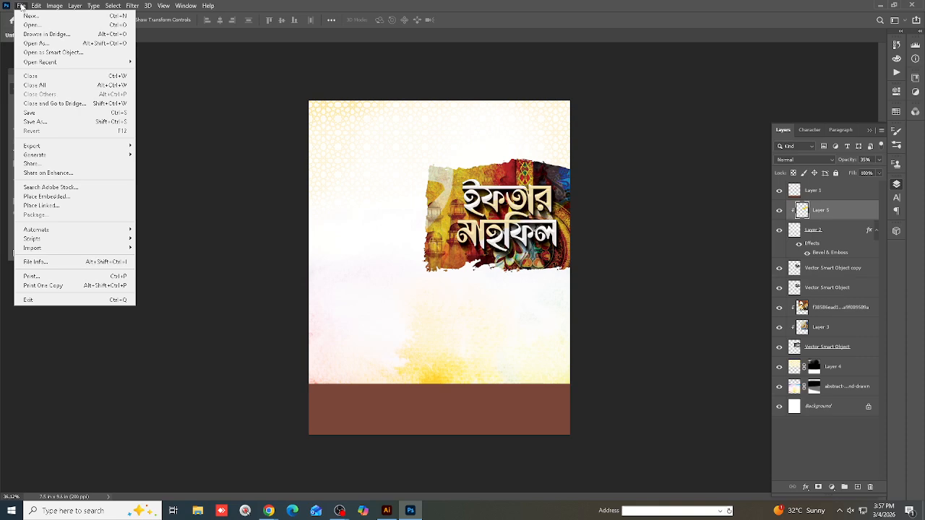
pyautogui.click(63, 196)
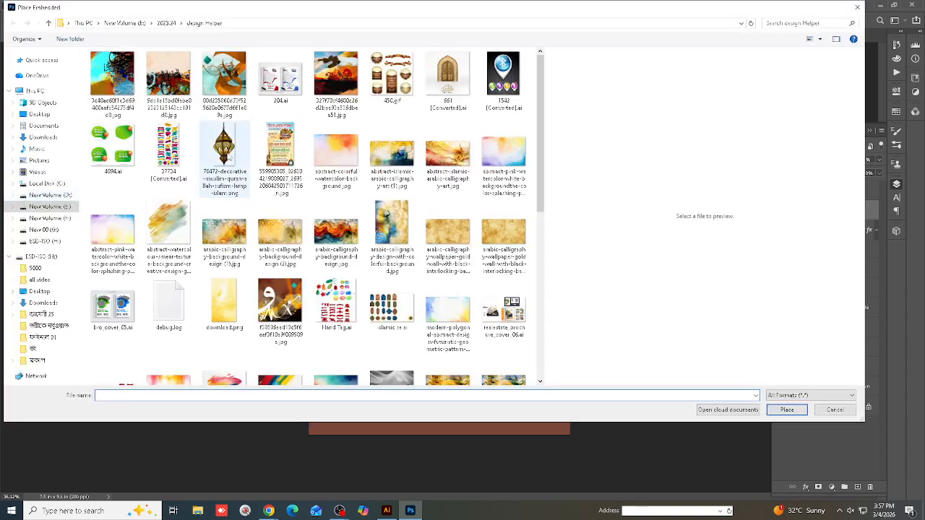
pyautogui.click(229, 157)
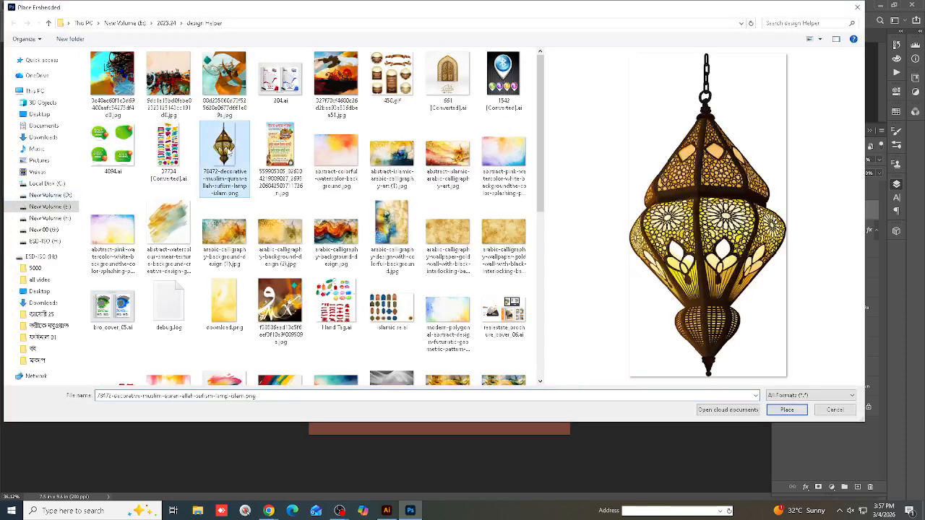
pyautogui.click(804, 411)
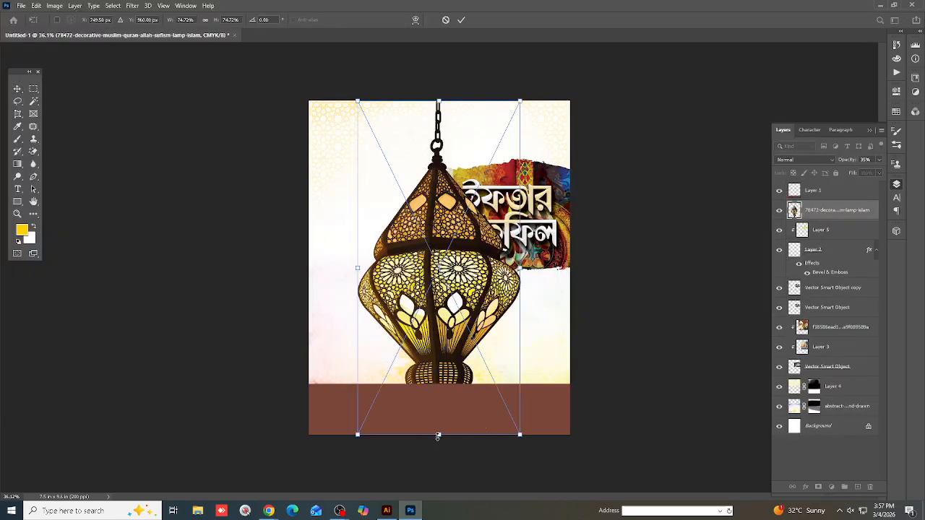
# Scale the lantern down and hang it from the poster's top edge near the upper-left corner.
pyautogui.moveTo(439, 433); pyautogui.dragTo(439, 230)
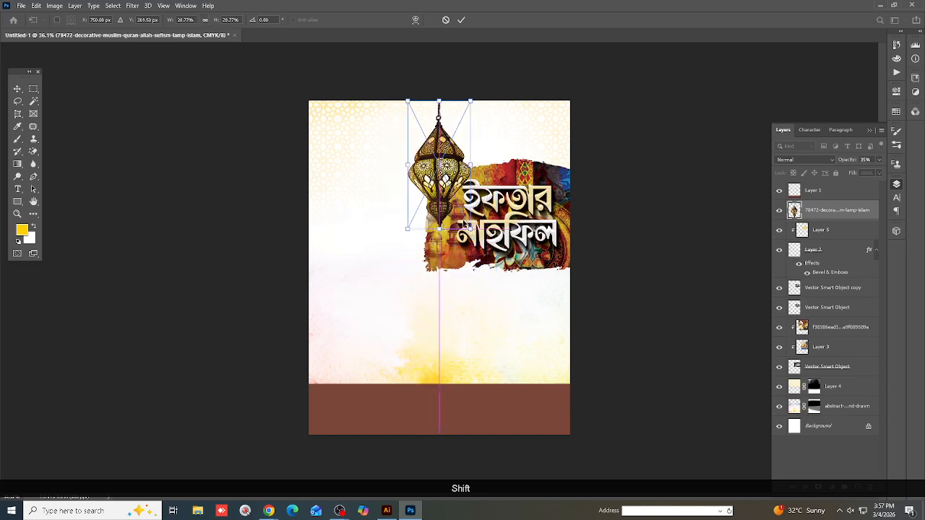
pyautogui.moveTo(455, 168); pyautogui.dragTo(368, 165)
pyautogui.moveTo(359, 199); pyautogui.dragTo(360, 172)
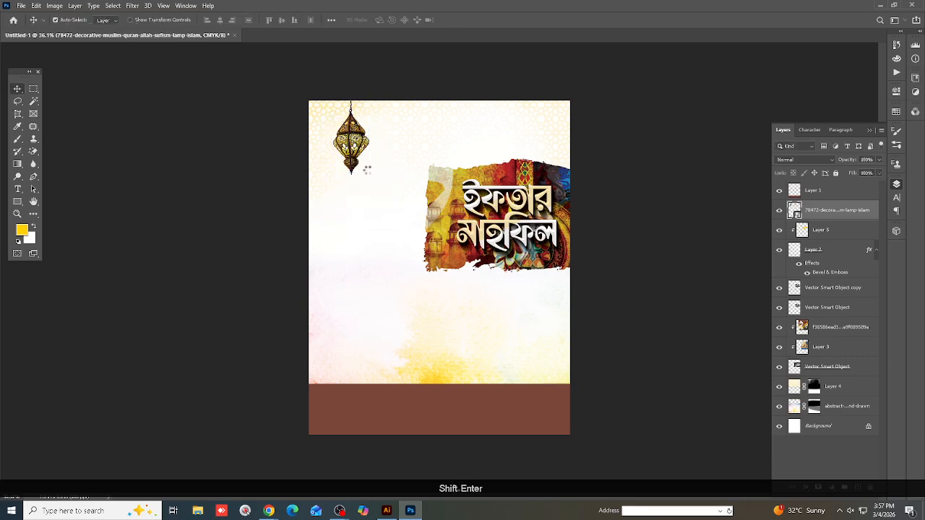
pyautogui.press('ctrl+KP_0')
pyautogui.press('alt')
pyautogui.press('alt')
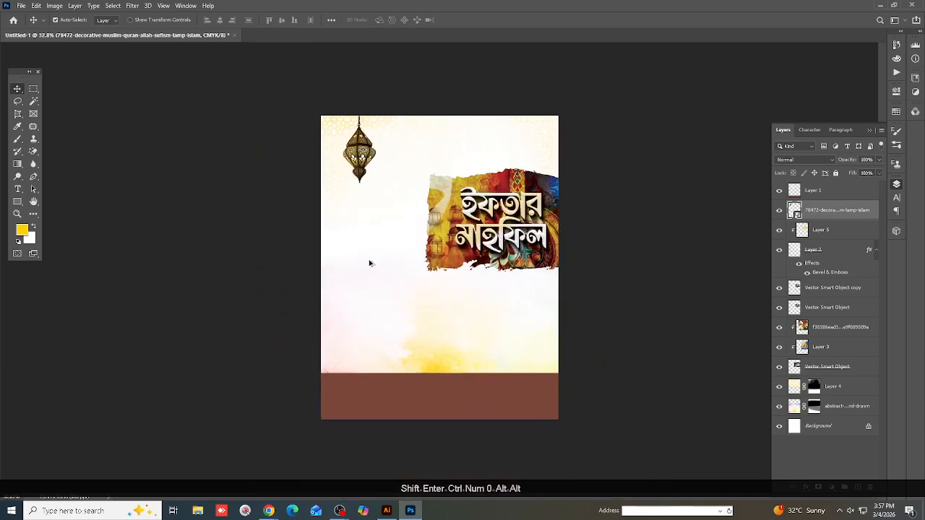
# Review the overall poster composition with the lantern, the title artwork and the watercolor background.
pyautogui.click(415, 312)
pyautogui.scroll(-3, 415, 311)
pyautogui.scroll(4, 438, 341)
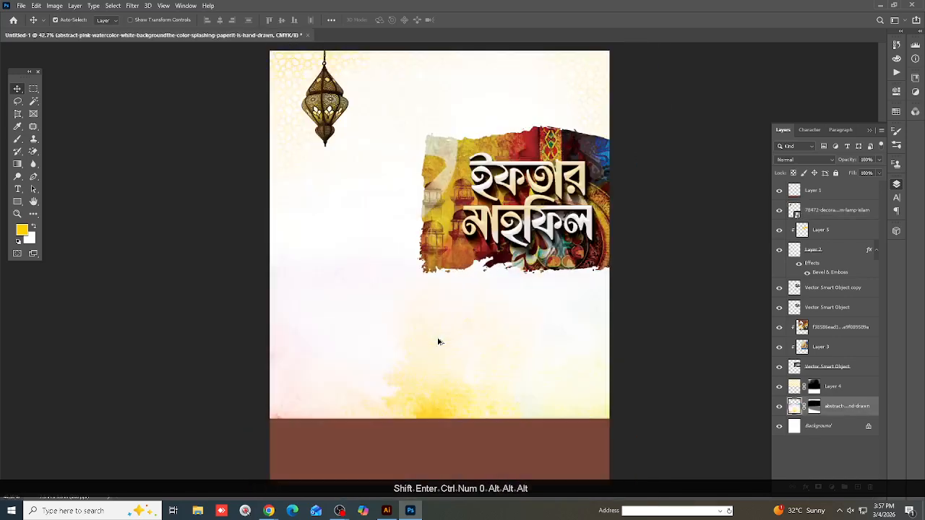
pyautogui.scroll(-5, 405, 325)
pyautogui.scroll(5, 359, 313)
pyautogui.press('ctrl+KP_0')
pyautogui.scroll(-4, 446, 367)
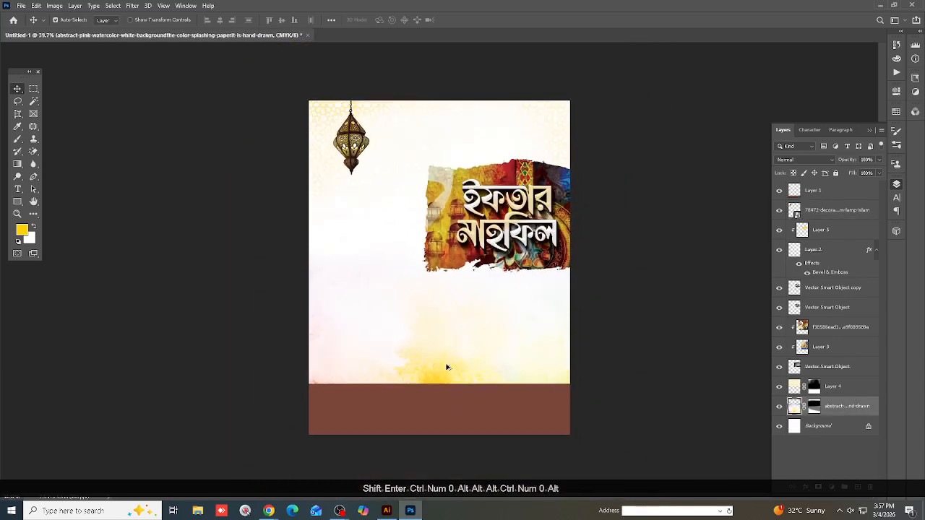
pyautogui.scroll(3, 429, 382)
pyautogui.scroll(-3, 392, 367)
pyautogui.scroll(1, 394, 365)
pyautogui.scroll(2, 393, 365)
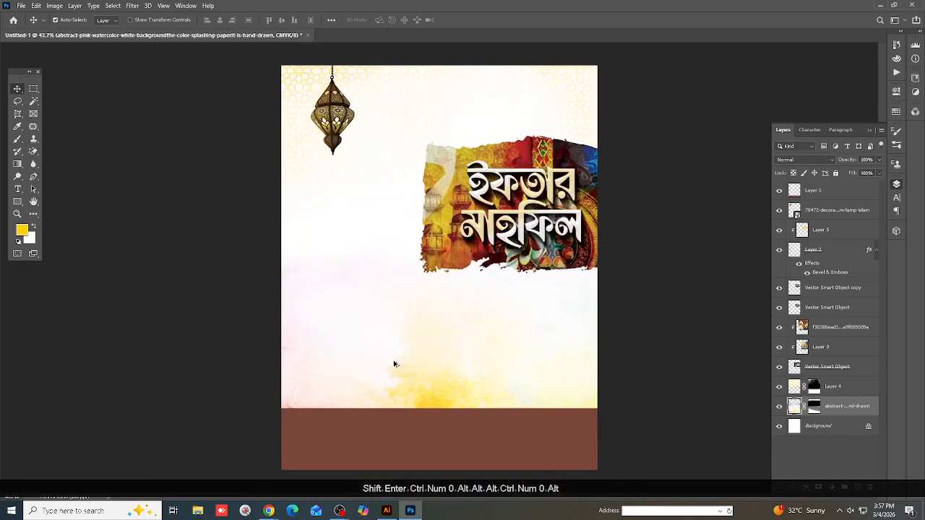
pyautogui.scroll(-3, 514, 157)
pyautogui.scroll(3, 404, 200)
pyautogui.scroll(2, 508, 236)
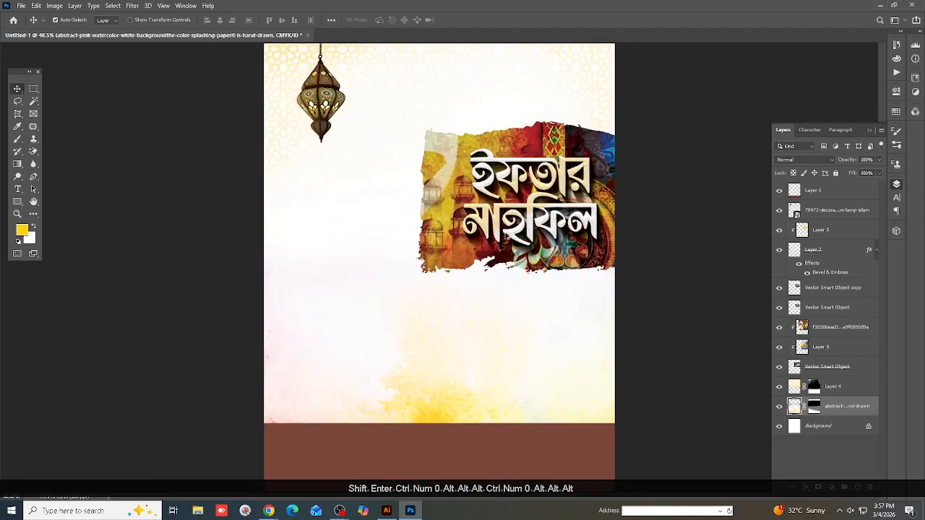
pyautogui.click(434, 165)
pyautogui.scroll(-3, 376, 204)
pyautogui.scroll(3, 325, 358)
pyautogui.scroll(-3, 325, 362)
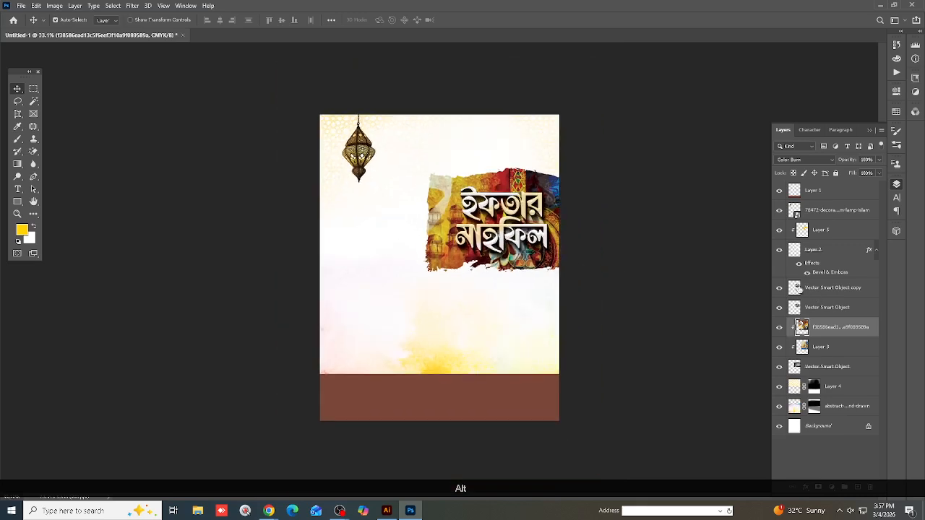
# Unlock the Background layer and gather all layers, from Layer 1 down to the background, into one group.
pyautogui.click(827, 195)
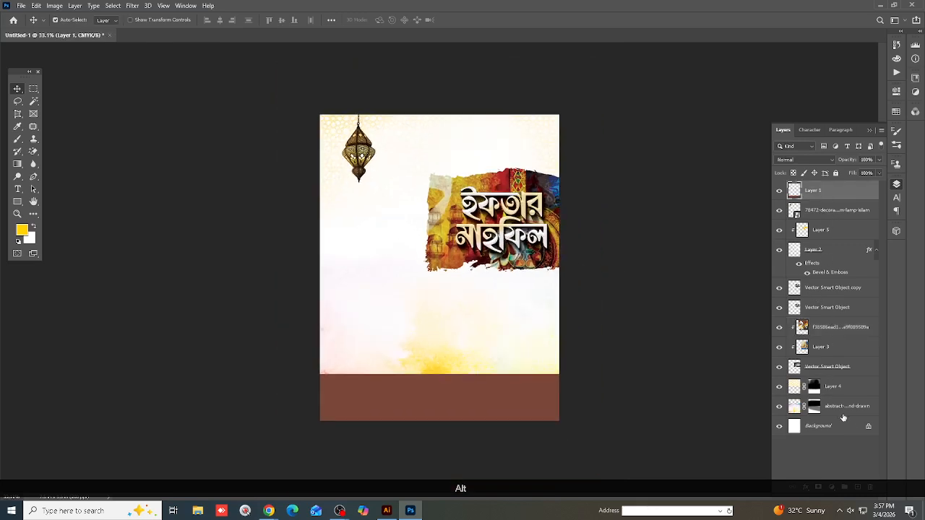
pyautogui.click(870, 427)
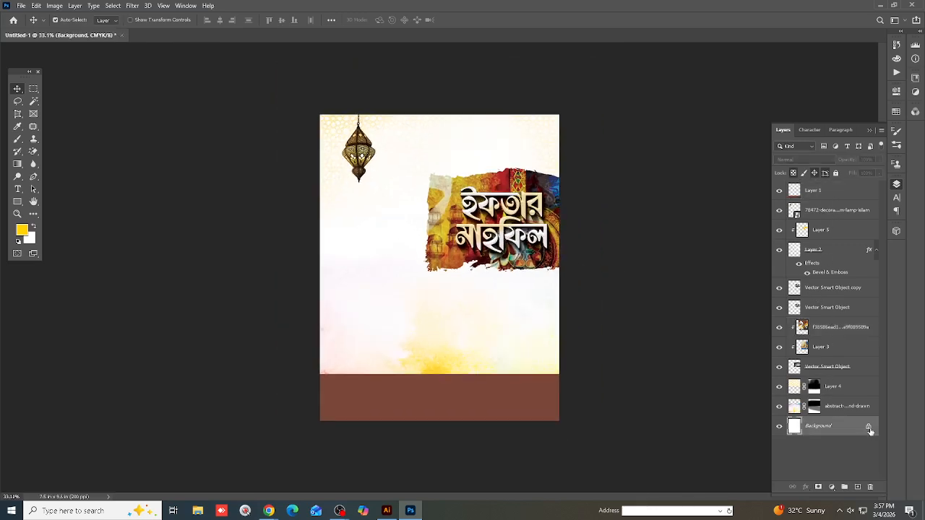
pyautogui.click(829, 195)
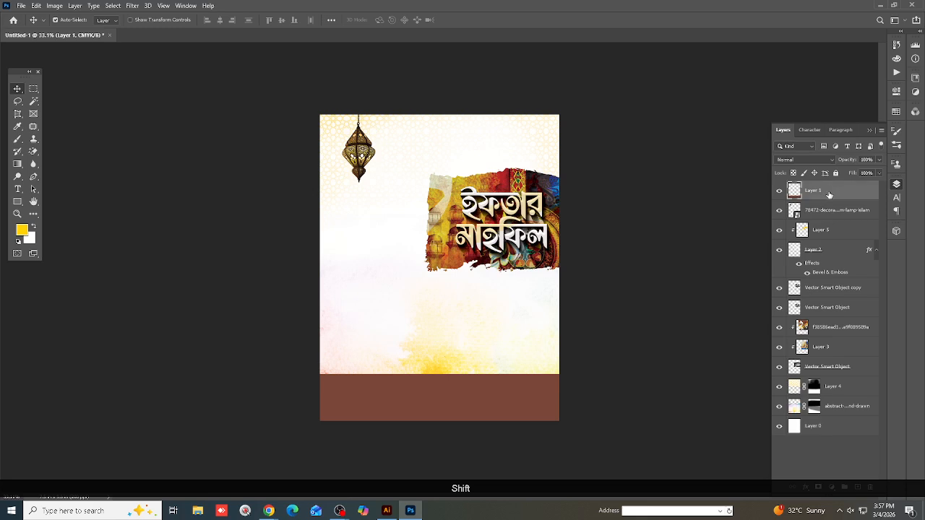
pyautogui.keyDown('shift'); pyautogui.click(826, 427); pyautogui.keyUp('shift')
pyautogui.hotkey('ctrl', 'g')
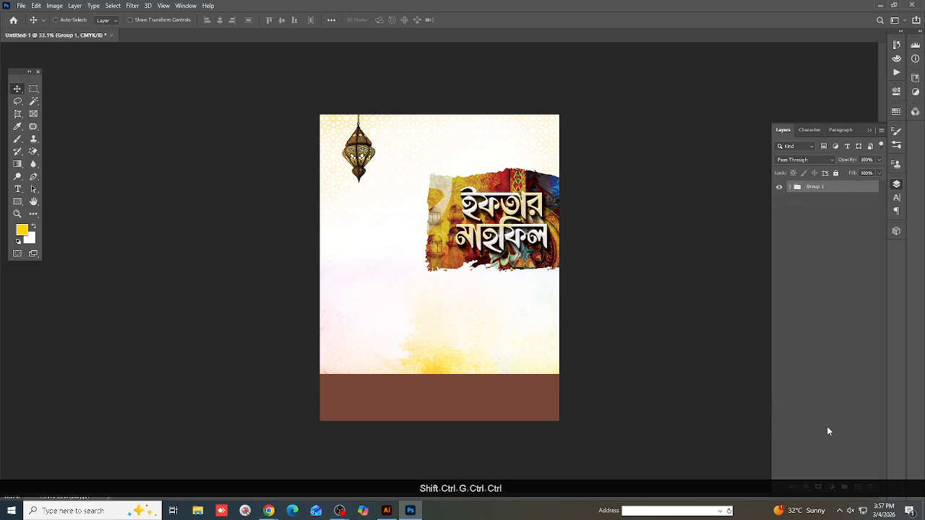
# Duplicate the layer group and merge the copy into a single flattened layer.
pyautogui.hotkey('ctrl', 'j')
pyautogui.hotkey('ctrl', 'e')
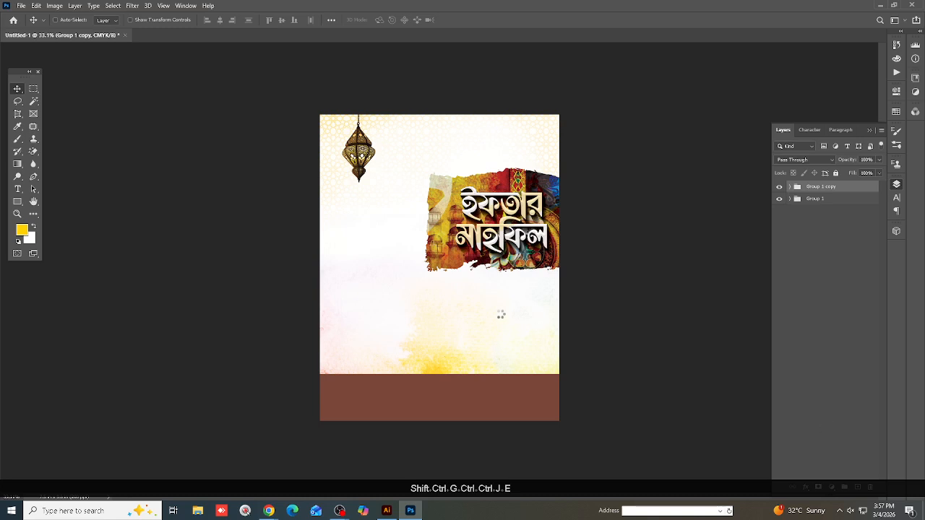
pyautogui.hotkey('ctrl', '0')
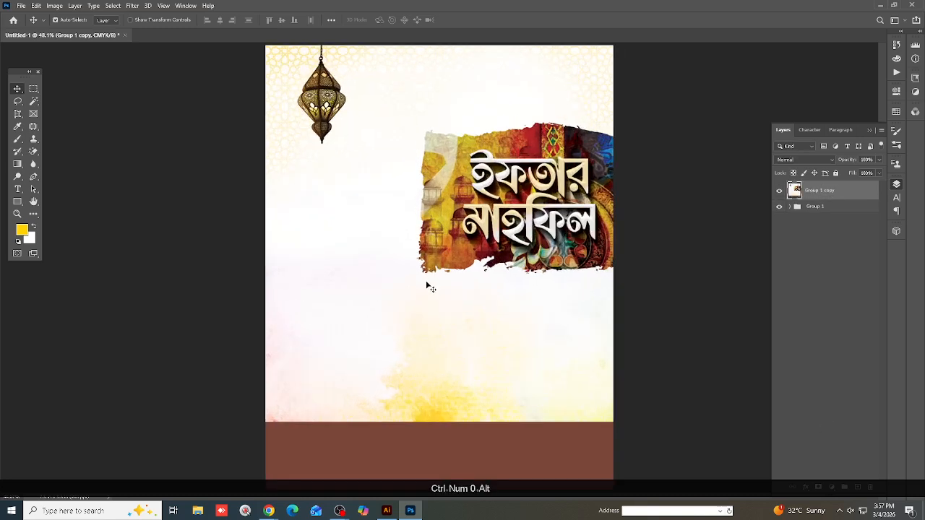
# Bring the merged poster layer into the open Untitled-1 document in Illustrator as an embedded image.
pyautogui.scroll(-1, 431, 286)
pyautogui.scroll(-1, 443, 243)
pyautogui.moveTo(454, 239); pyautogui.dragTo(403, 398)
pyautogui.click(386, 511)
pyautogui.moveTo(524, 242); pyautogui.dragTo(525, 242)
pyautogui.moveTo(479, 163); pyautogui.dragTo(282, 271)
pyautogui.scroll(2, 284, 273)
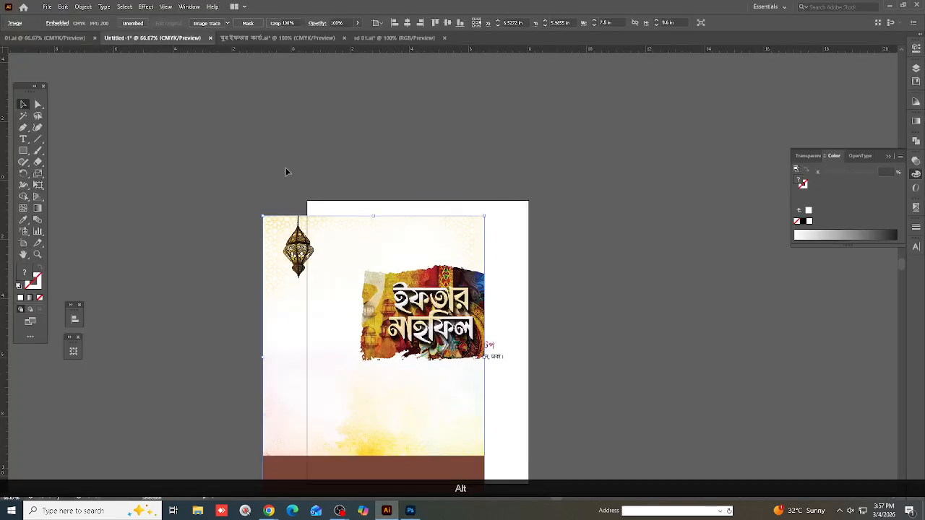
# Align the poster image to the artboard's left and top edges, send it behind the text and lock it.
pyautogui.click(395, 22)
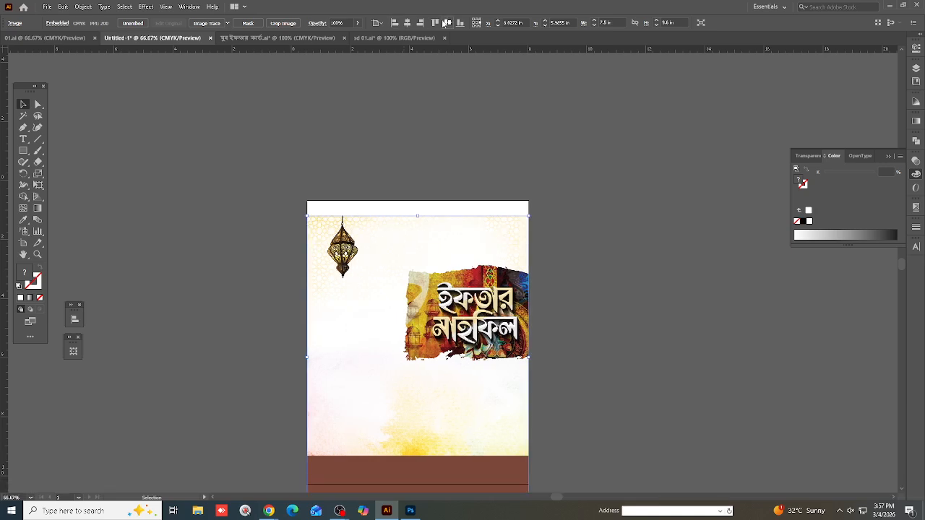
pyautogui.click(435, 23)
pyautogui.hotkey('ctrl', 'shift', '[')
pyautogui.hotkey('ctrl', '2')
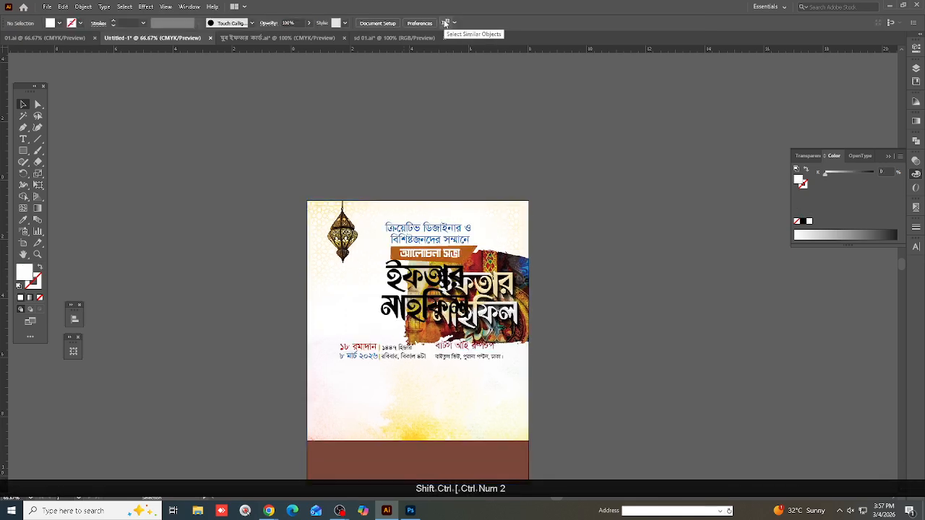
# Move the black ইফতার মাহফিল lettering off the artboard to the right.
pyautogui.scroll(-2, 418, 289)
pyautogui.moveTo(428, 253); pyautogui.dragTo(613, 250)
pyautogui.scroll(2, 550, 245)
pyautogui.scroll(1, 469, 231)
# Move the blue heading and orange আলোচনা সভা banner above the title artwork and enlarge them together.
pyautogui.moveTo(359, 188); pyautogui.dragTo(460, 267)
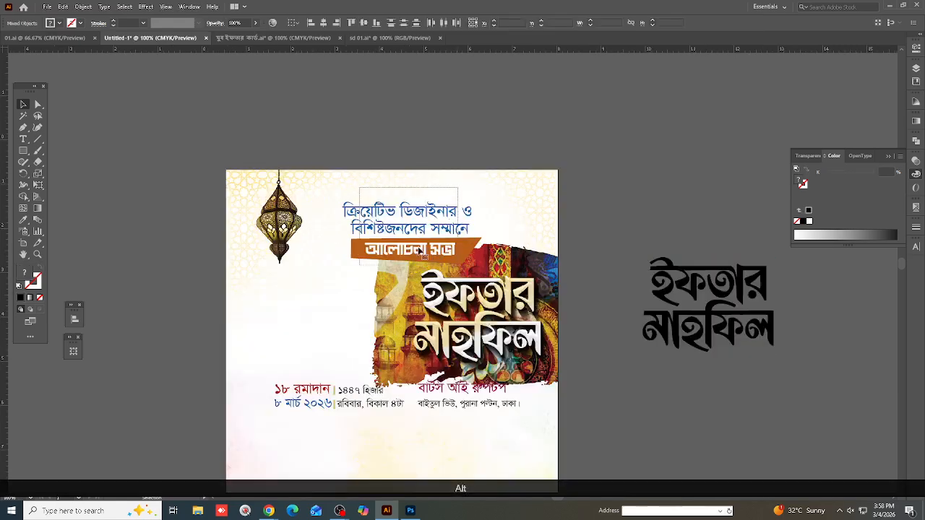
pyautogui.moveTo(410, 211); pyautogui.dragTo(465, 188)
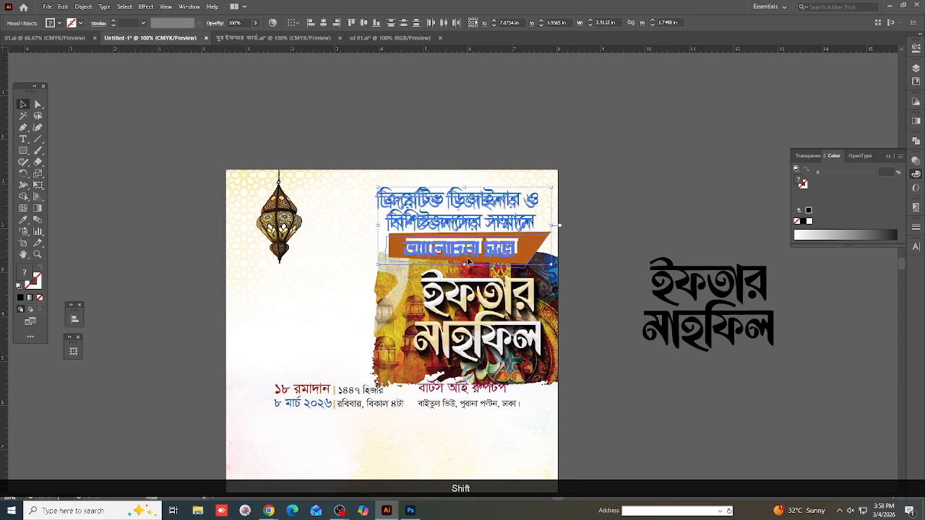
pyautogui.click(574, 252)
pyautogui.scroll(-1, 590, 239)
pyautogui.scroll(-1, 591, 238)
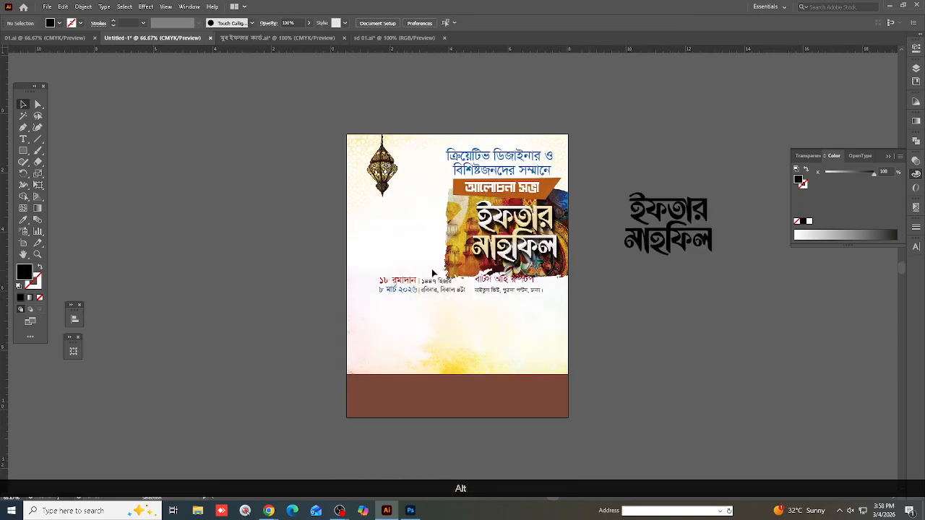
# Move the date and time text block up below the lantern on the poster's left side.
pyautogui.scroll(2, 384, 265)
pyautogui.click(446, 332)
pyautogui.moveTo(446, 331); pyautogui.dragTo(400, 201)
pyautogui.scroll(-1, 442, 273)
pyautogui.click(442, 272)
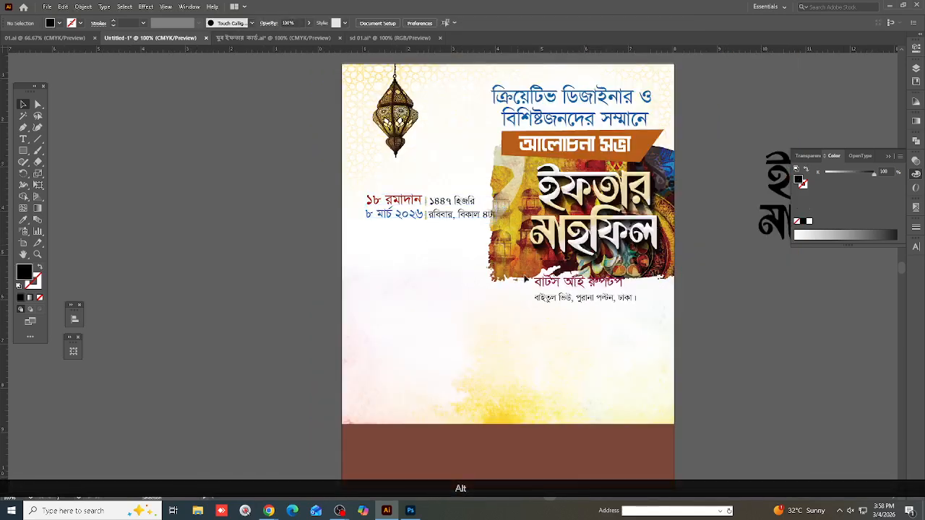
# Move the venue name and address text directly below the date block.
pyautogui.click(597, 301)
pyautogui.moveTo(375, 251); pyautogui.dragTo(405, 246)
pyautogui.click(440, 284)
pyautogui.scroll(2, 399, 235)
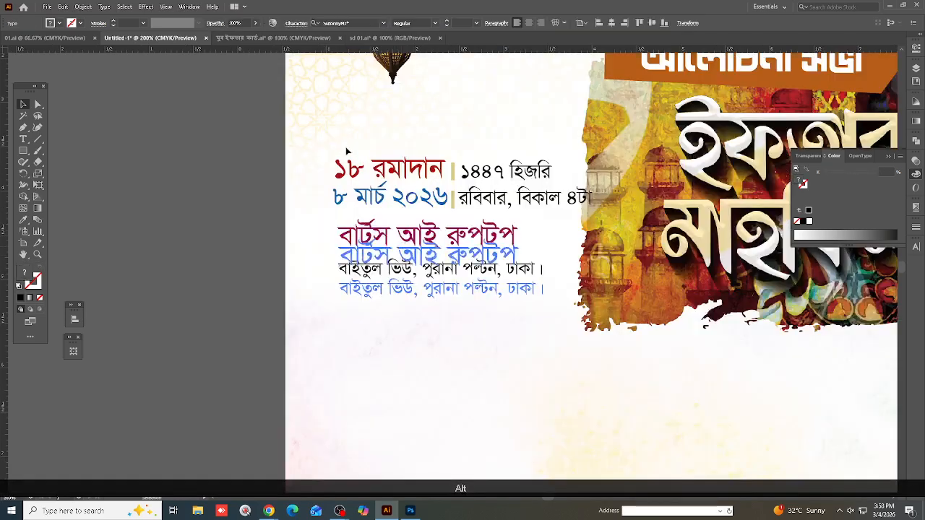
# Place a spare copy of the date block with its divider bars off the artboard to the left.
pyautogui.moveTo(347, 150); pyautogui.dragTo(237, 205)
pyautogui.scroll(-1, 508, 211)
pyautogui.click(333, 221)
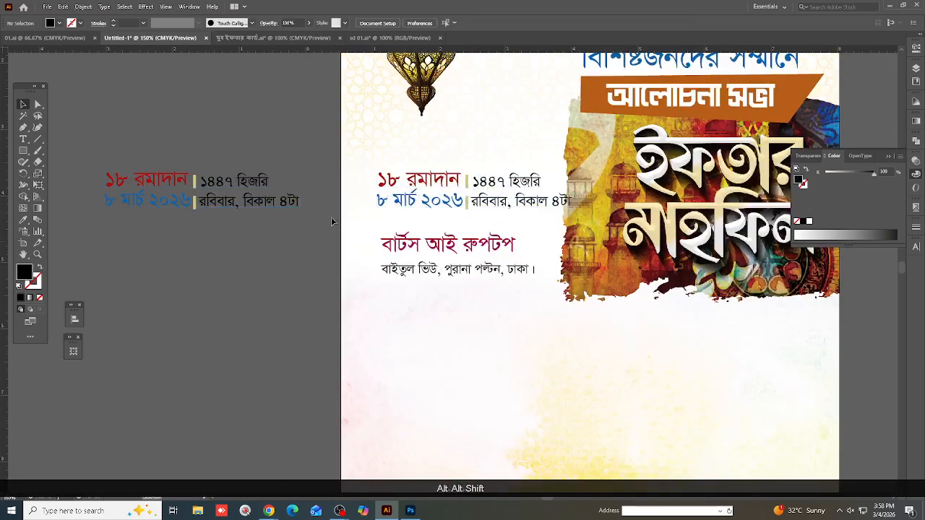
# Delete the ১৪৪৭ হিজরি text from the first line of the date block on the poster.
pyautogui.scroll(3, 437, 192)
pyautogui.click(436, 189)
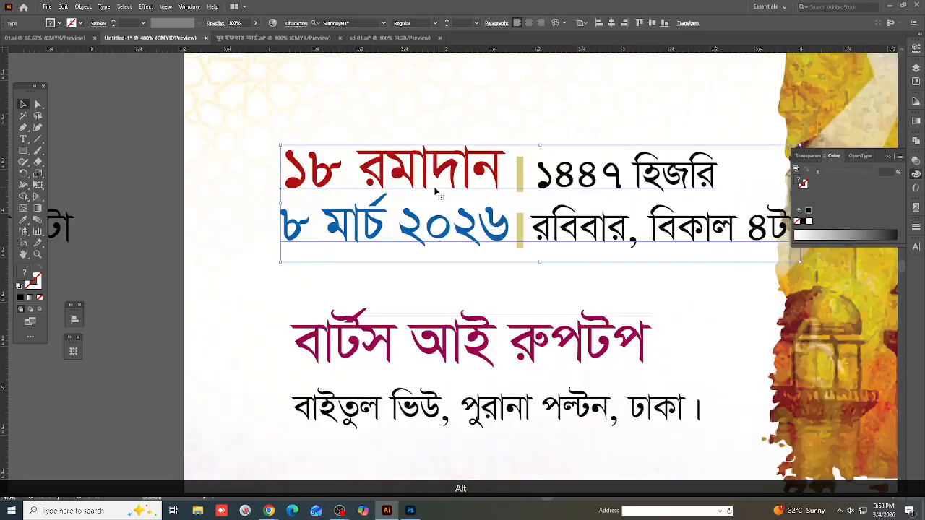
pyautogui.rightClick(436, 187)
pyautogui.click(397, 297)
pyautogui.click(398, 297)
pyautogui.doubleClick(506, 184)
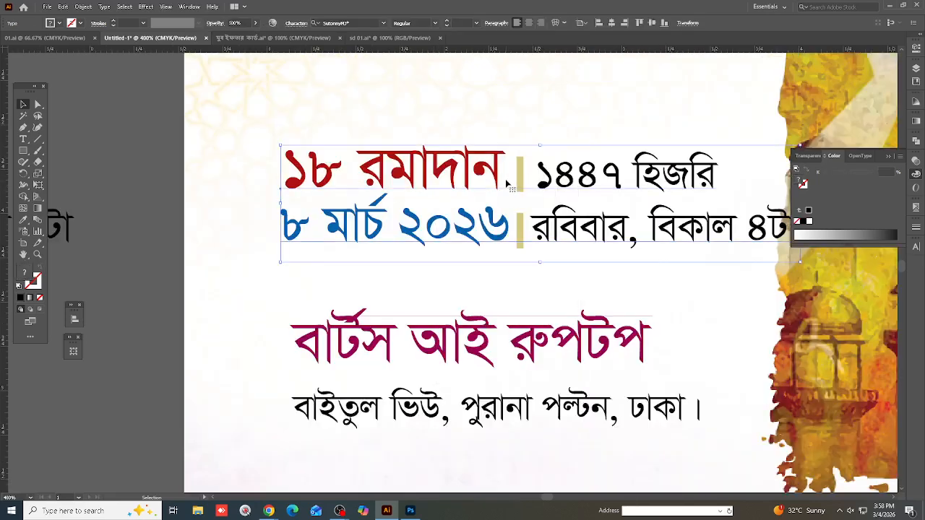
pyautogui.moveTo(510, 176); pyautogui.dragTo(833, 184)
pyautogui.press('BackSpace')
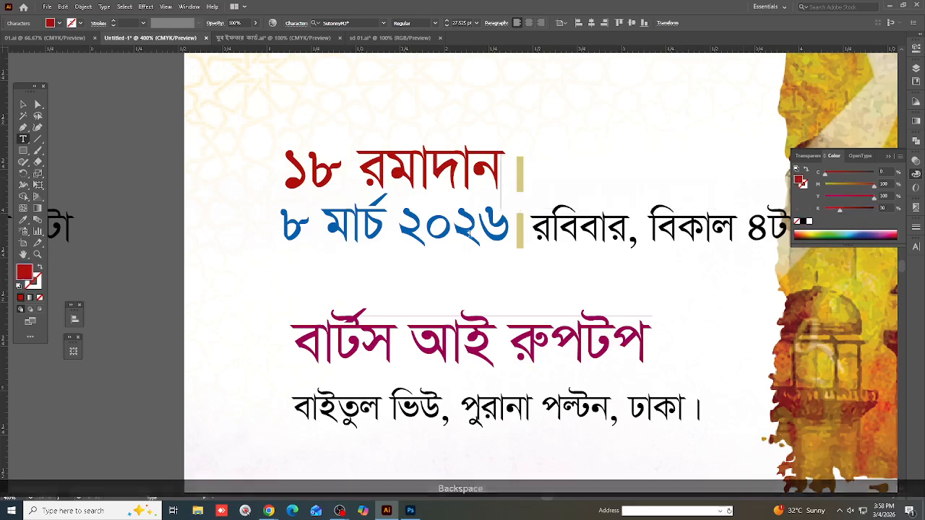
# Break রবিবার, বিকাল ৪টা onto its own line below the March date and remove its leading space.
pyautogui.press('Return')
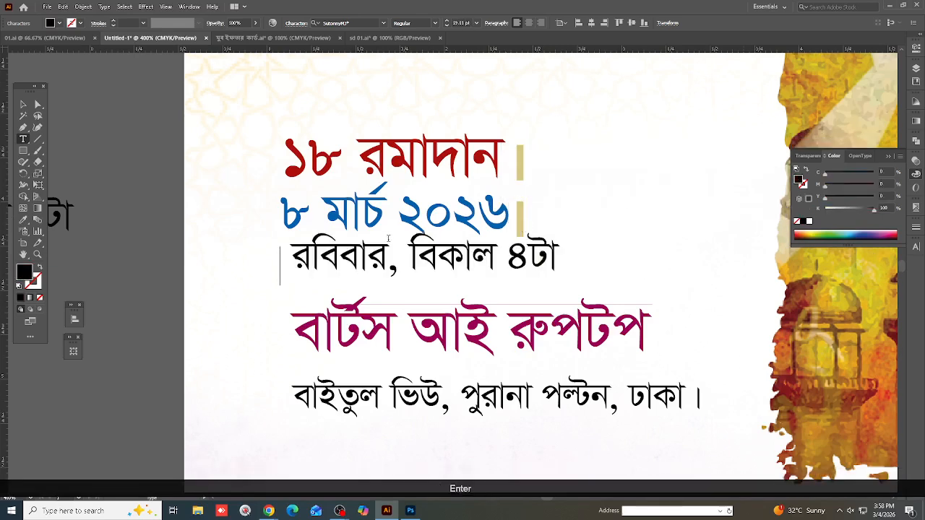
pyautogui.keyDown('alt'); pyautogui.scroll(-2, 415, 241); pyautogui.keyUp('alt')
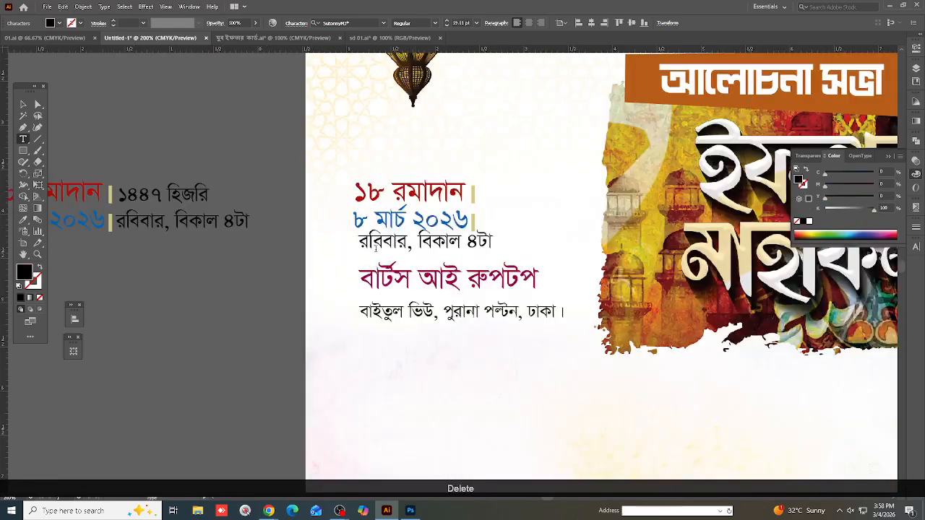
pyautogui.press('Delete')
pyautogui.click(21, 109)
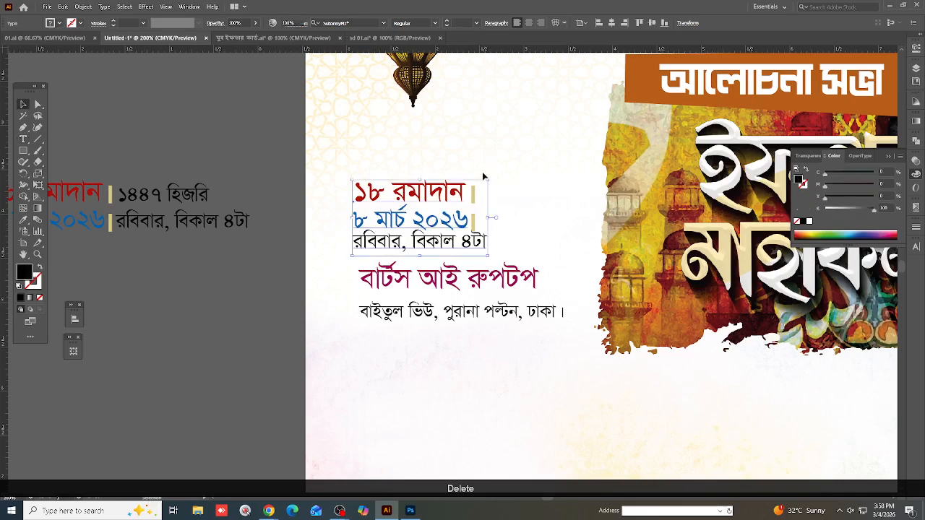
# Delete the two gold divider bars beside the date, moving the date text aside and back above the venue.
pyautogui.moveTo(443, 217)
pyautogui.mouseDown()
pyautogui.moveTo(421, 171)
pyautogui.moveTo(396, 171)
pyautogui.mouseUp()
pyautogui.moveTo(521, 171); pyautogui.dragTo(471, 209)
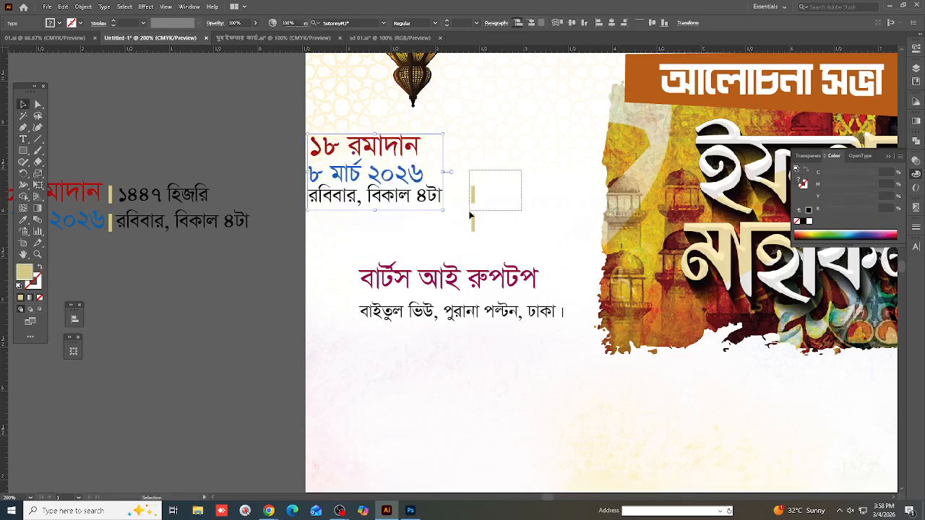
pyautogui.press('BackSpace')
pyautogui.press('BackSpace')
pyautogui.moveTo(390, 197); pyautogui.dragTo(430, 241)
# Enlarge the red ১৮ রমাদান line above the other date lines.
pyautogui.press('t')
pyautogui.tripleClick(384, 195)
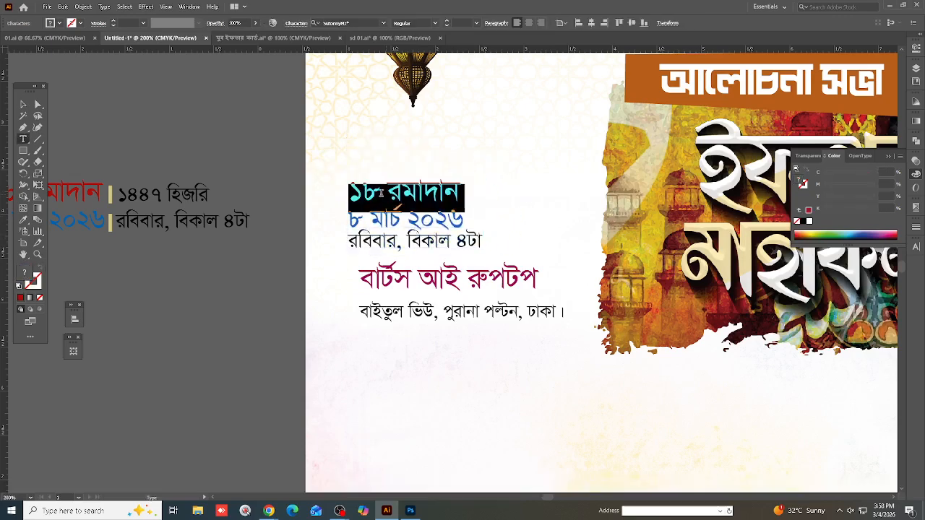
pyautogui.hotkey('ctrl', 'shift', '.')
pyautogui.hotkey('ctrl', 'shift', '.')
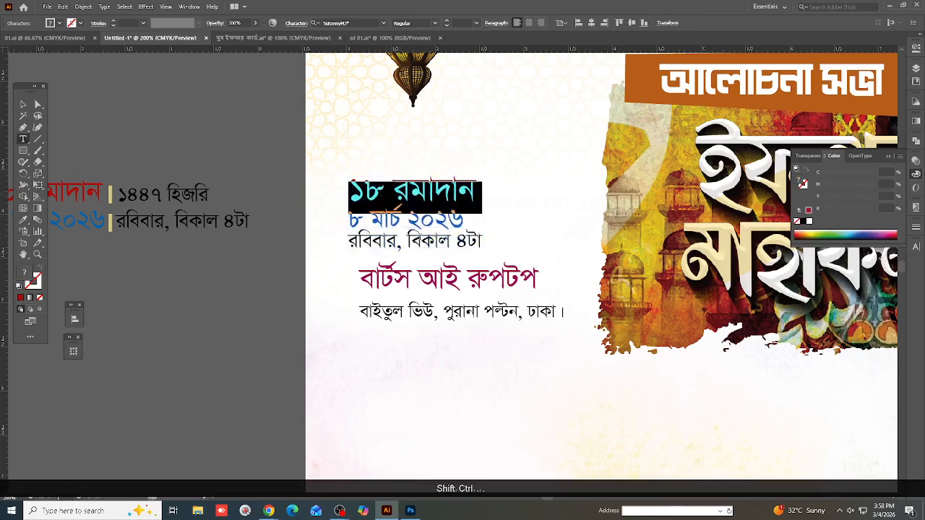
pyautogui.click(422, 238)
pyautogui.scroll(-2, 446, 255)
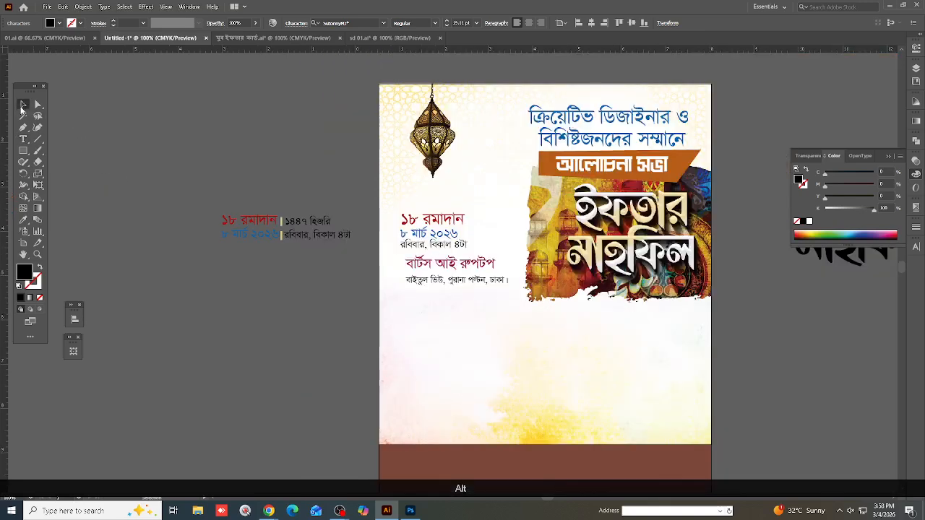
# Left-align the date and venue text blocks with each other, shift them slightly right and enlarge them together.
pyautogui.click(22, 105)
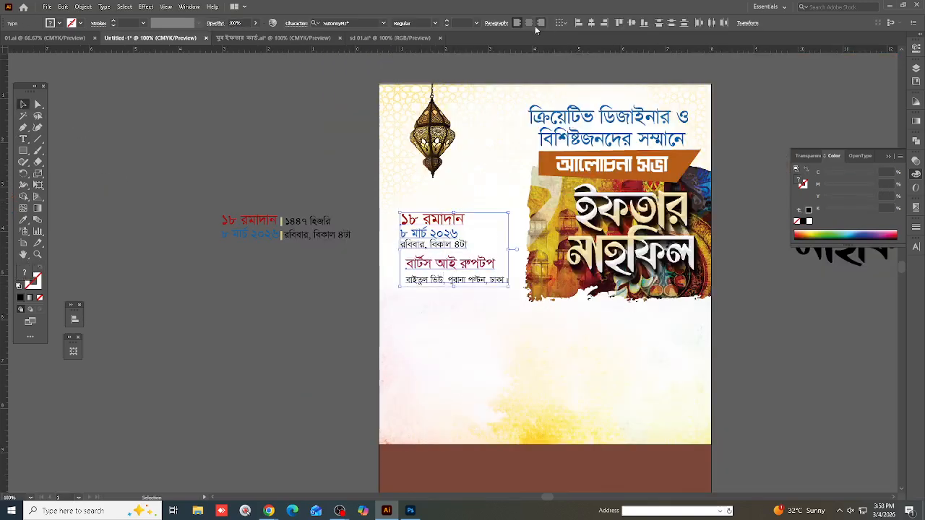
pyautogui.click(578, 24)
pyautogui.moveTo(415, 247); pyautogui.dragTo(423, 246)
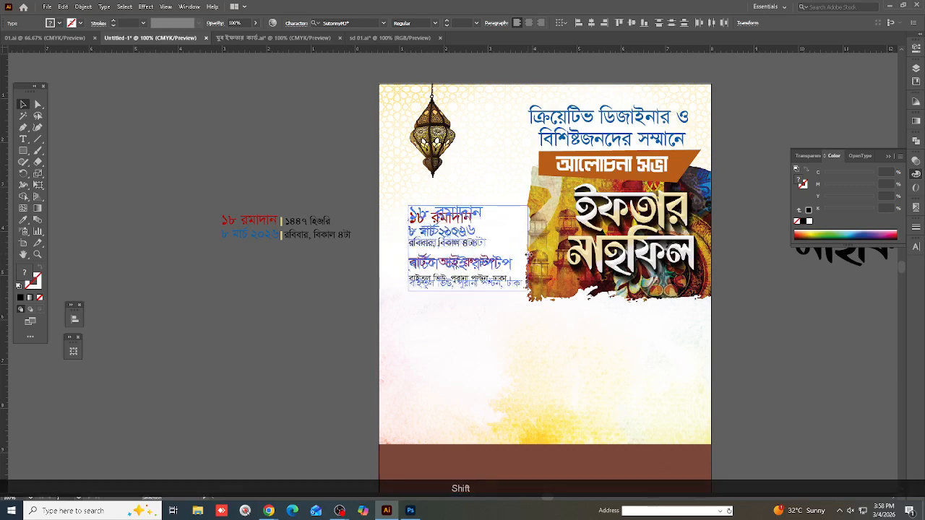
pyautogui.click(479, 306)
# Scale the blue heading and its orange banner down slightly above the title artwork.
pyautogui.scroll(-2, 514, 359)
pyautogui.scroll(1, 491, 351)
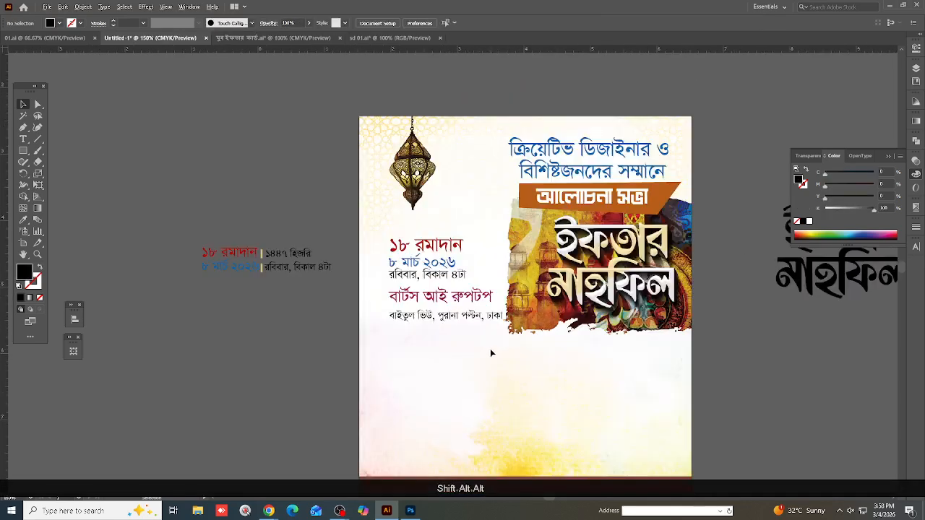
pyautogui.scroll(1, 324, 326)
pyautogui.scroll(-2, 409, 337)
pyautogui.scroll(3, 398, 324)
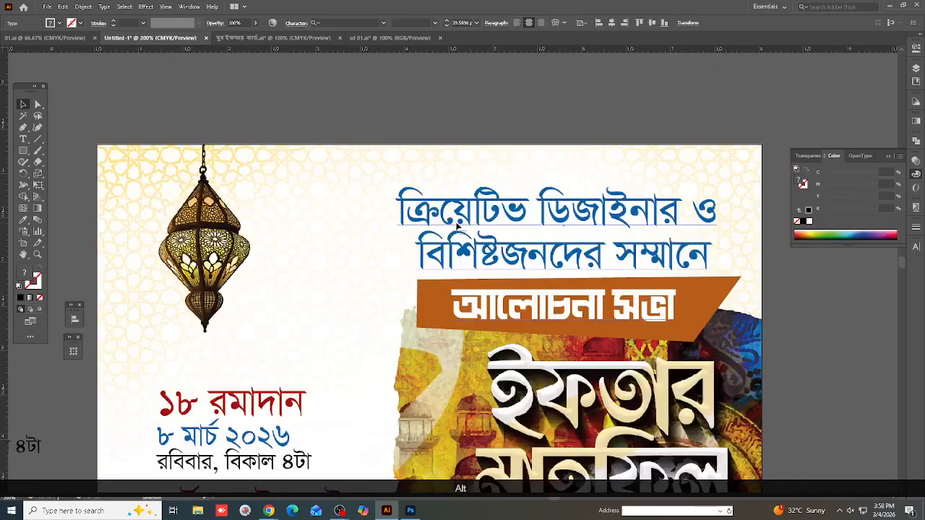
pyautogui.click(399, 237)
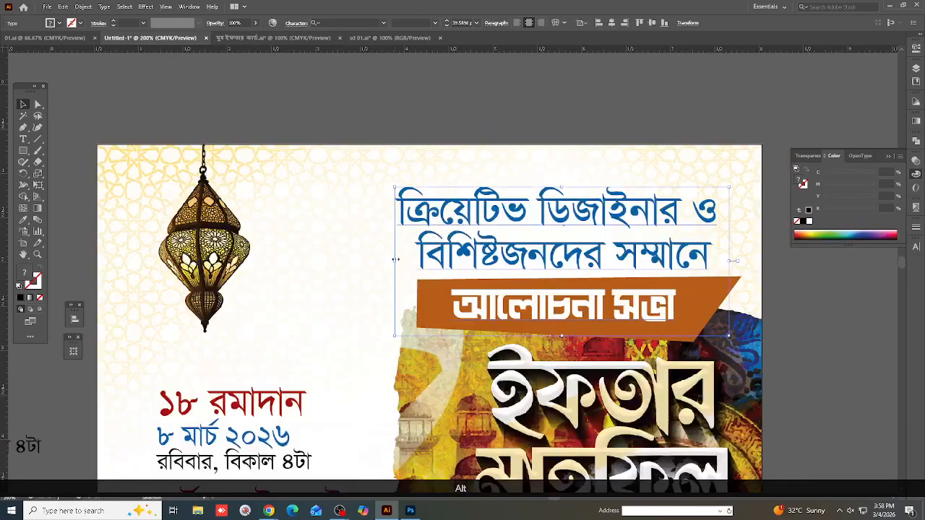
pyautogui.scroll(-2, 394, 261)
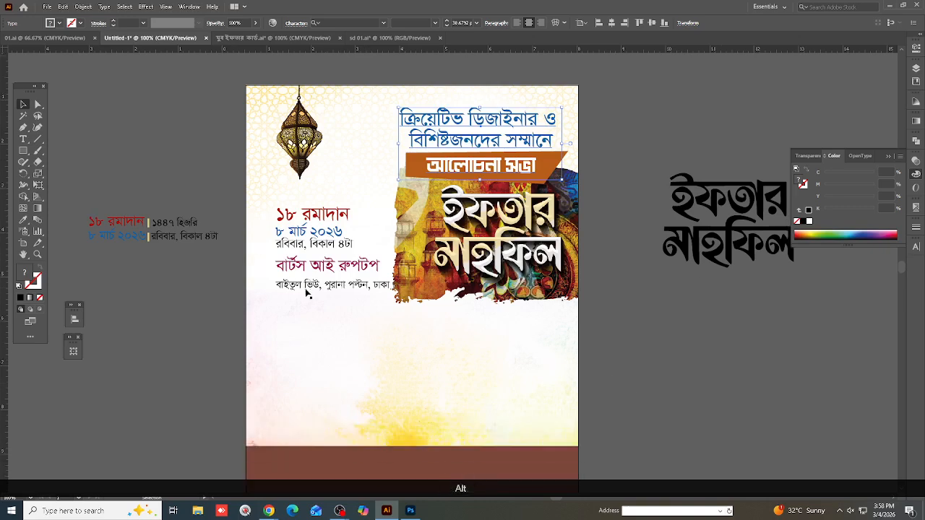
# Move the spare black ইফতার মাহফিল lettering to the empty area above the artboard.
pyautogui.scroll(-1, 306, 293)
pyautogui.moveTo(568, 254); pyautogui.dragTo(519, 73)
pyautogui.click(598, 236)
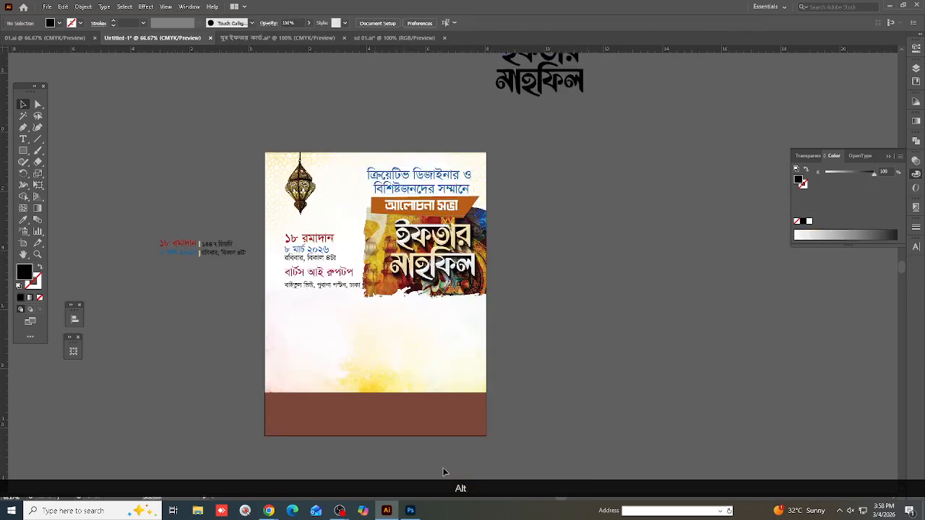
# Switch to Photoshop, duplicate Group 1, and hide both the original group and the Group 1 copy layer.
pyautogui.click(415, 512)
pyautogui.click(815, 210)
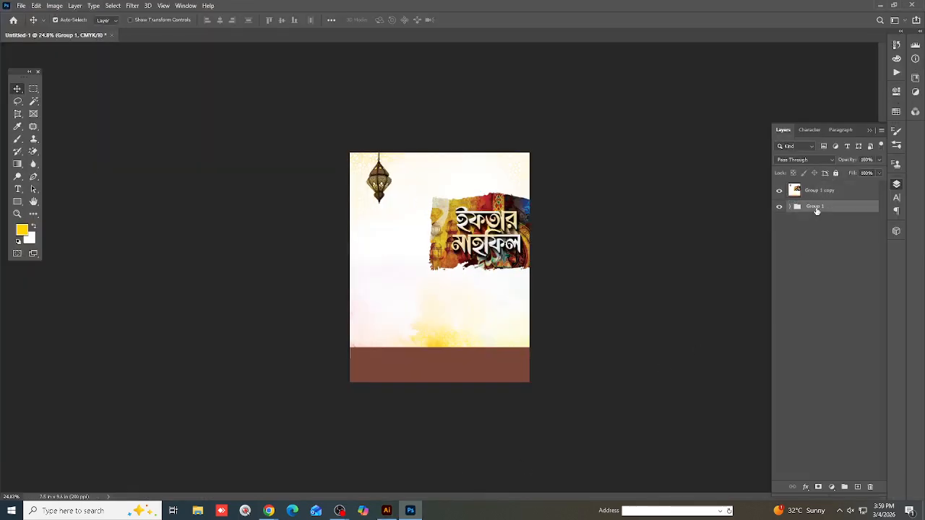
pyautogui.hotkey('ctrl', 'j')
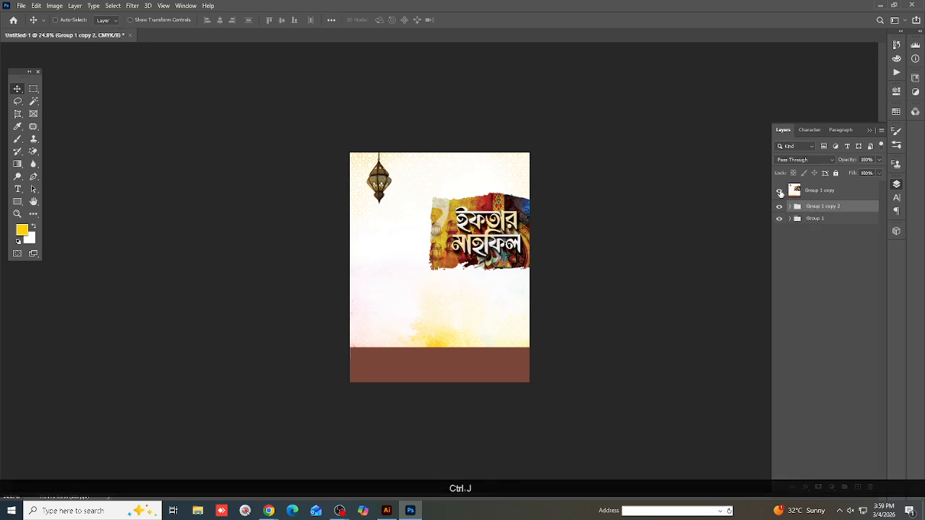
pyautogui.click(780, 192)
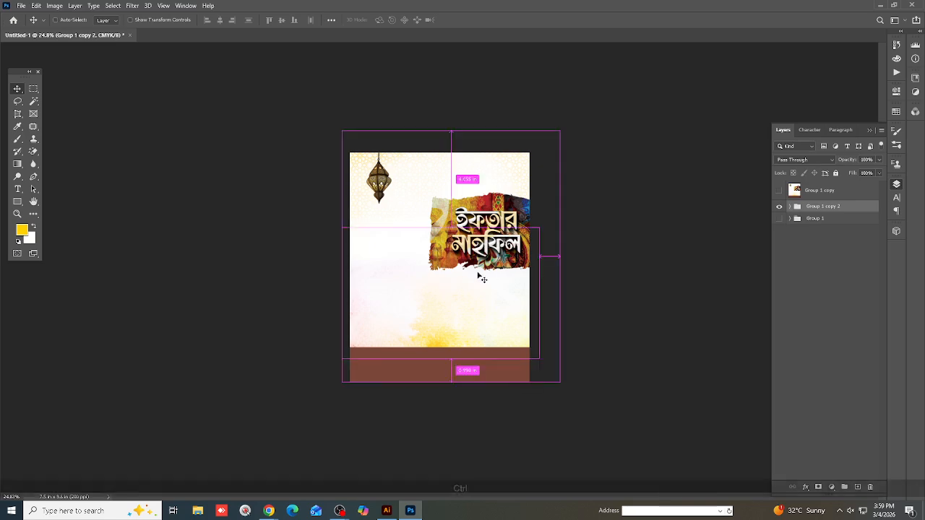
pyautogui.press('ctrl+KP_0')
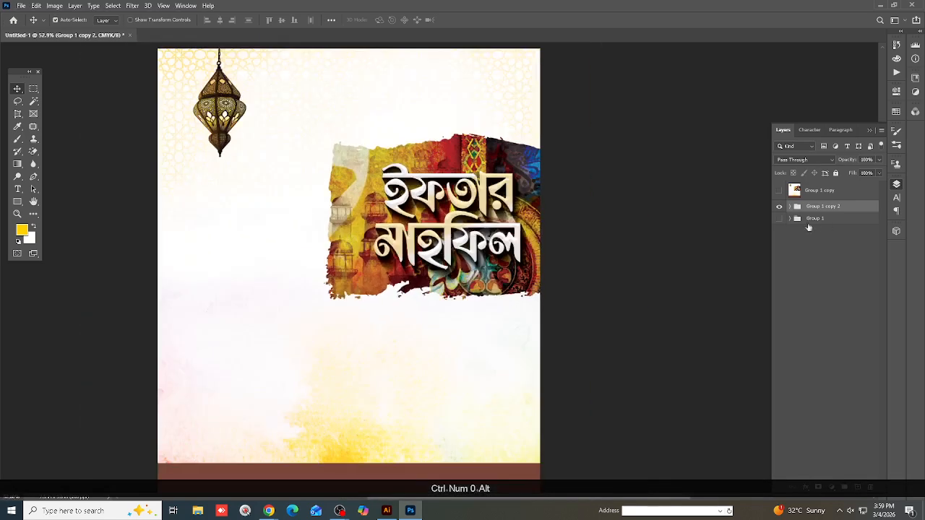
# Expand Group 1 copy 2 and hide the two image layers clipped to the brush-stroke shape behind the title.
pyautogui.click(791, 207)
pyautogui.keyDown('alt'); pyautogui.scroll(3, 320, 265); pyautogui.keyUp('alt')
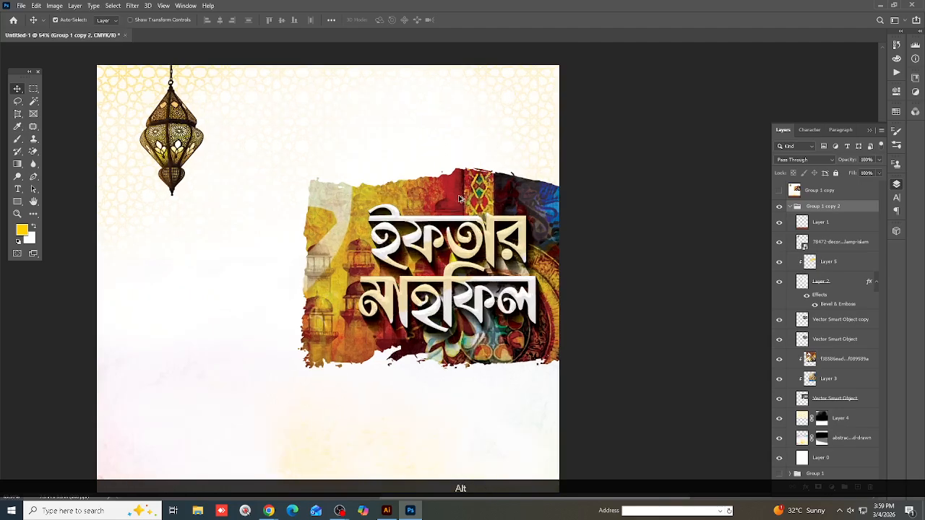
pyautogui.keyDown('alt'); pyautogui.scroll(3, 469, 214); pyautogui.keyUp('alt')
pyautogui.keyDown('alt'); pyautogui.scroll(-2, 404, 210); pyautogui.keyUp('alt')
pyautogui.click(404, 195)
pyautogui.keyDown('alt'); pyautogui.scroll(-4, 419, 195); pyautogui.keyUp('alt')
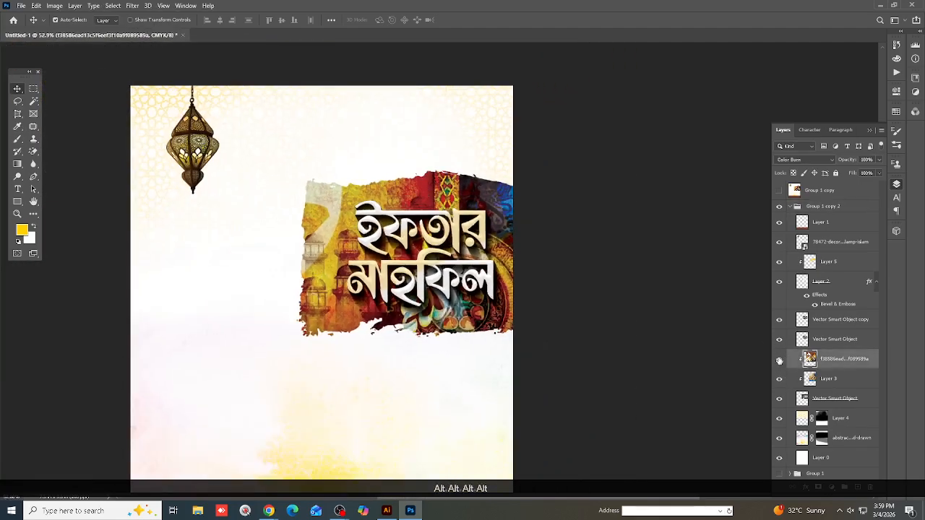
pyautogui.moveTo(780, 361); pyautogui.dragTo(780, 380)
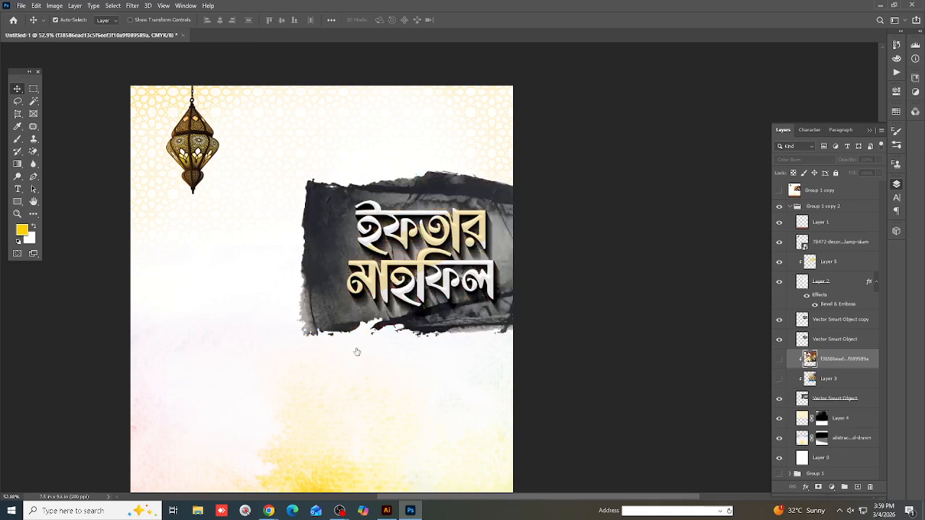
# Fill the brush-stroke shape behind the title with dark blue #0a3c7b, preserving its transparency.
pyautogui.keyDown('alt'); pyautogui.scroll(-1, 357, 352); pyautogui.keyUp('alt')
pyautogui.click(318, 249)
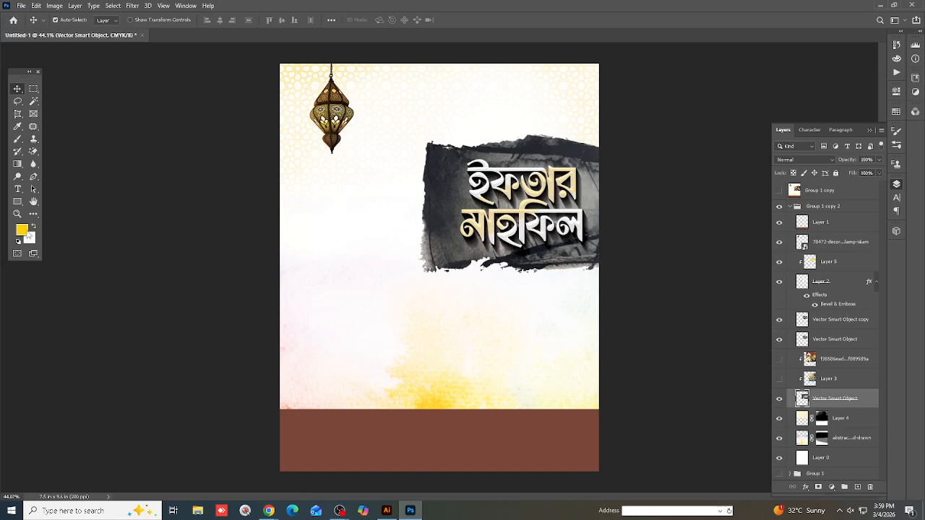
pyautogui.click(24, 232)
pyautogui.click(226, 339)
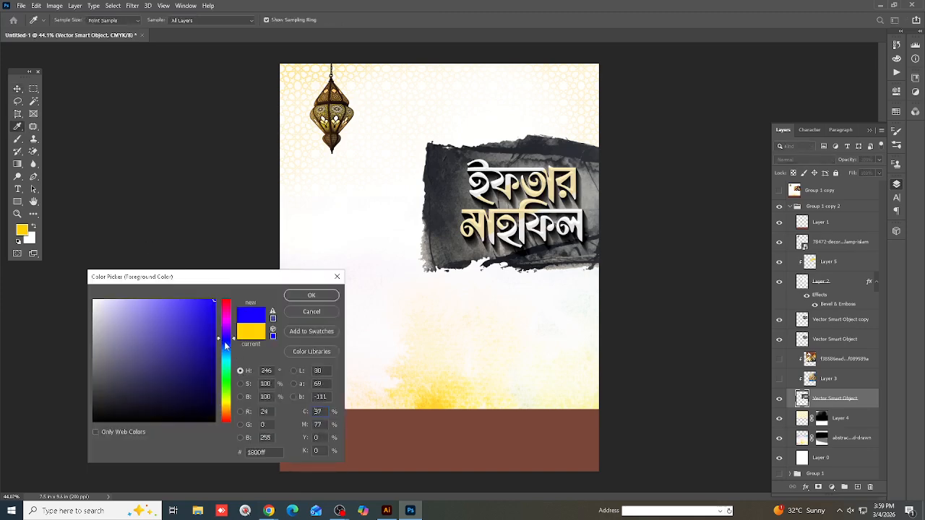
pyautogui.click(226, 345)
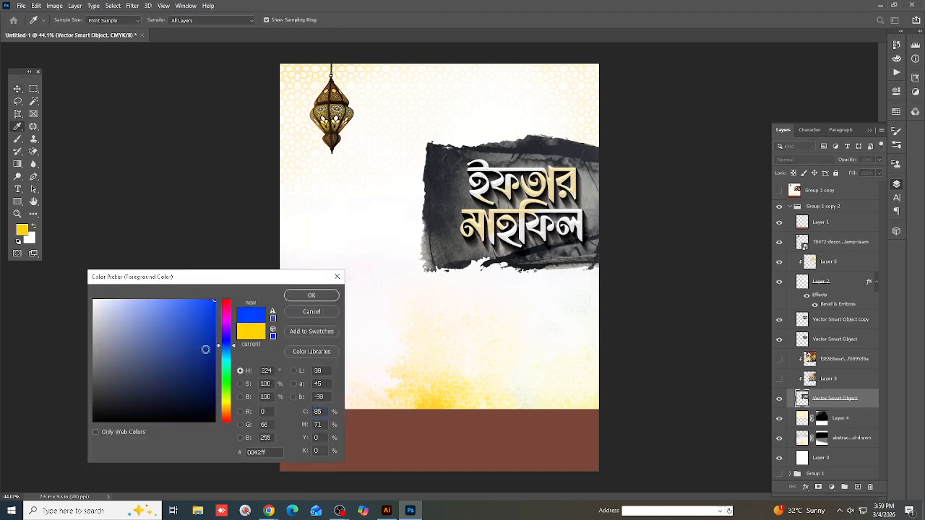
pyautogui.click(212, 357)
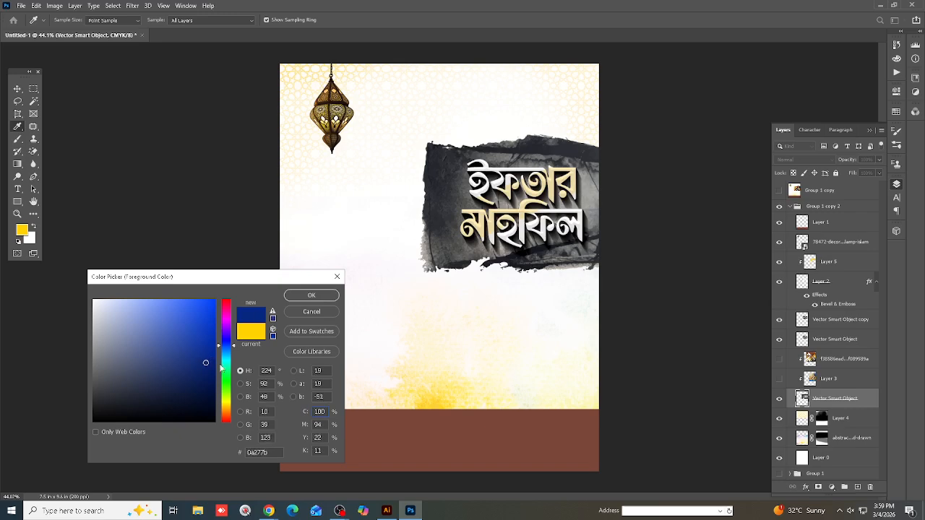
pyautogui.click(232, 351)
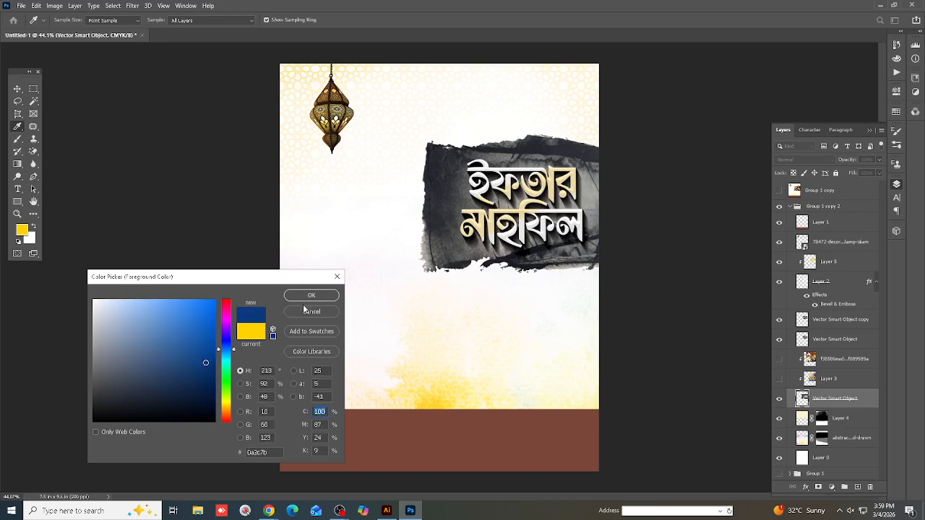
pyautogui.press('Return')
pyautogui.press('v')
pyautogui.hotkey('alt', 'shift')
pyautogui.hotkey('alt', 'shift', 'BackSpace')
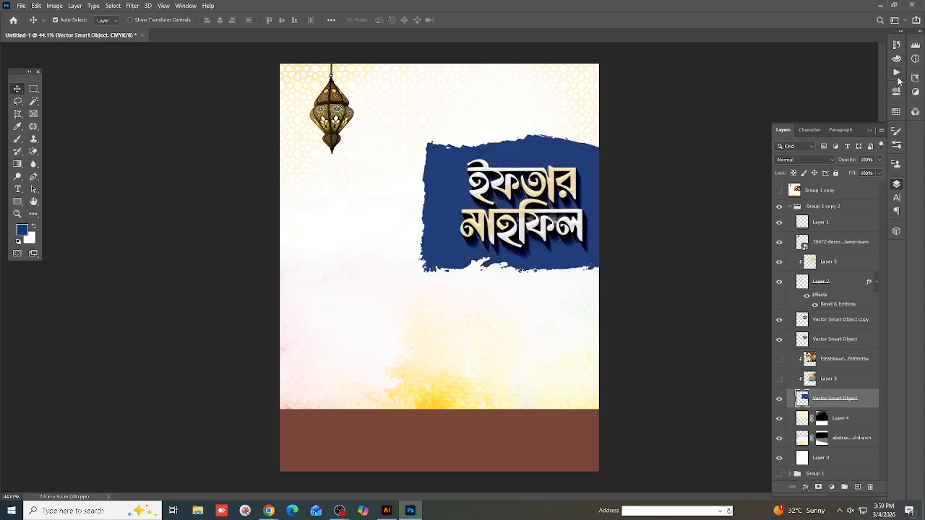
# Lower the foreground blue's magenta to 60% and refill the brush-stroke shape with it.
pyautogui.click(896, 58)
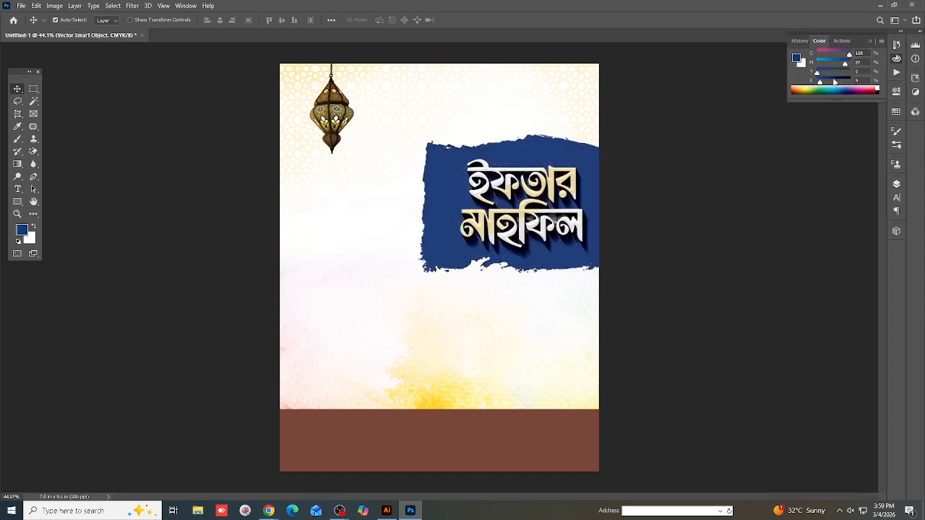
pyautogui.moveTo(845, 64); pyautogui.dragTo(836, 63)
pyautogui.hotkey('alt', 'shift', 'BackSpace')
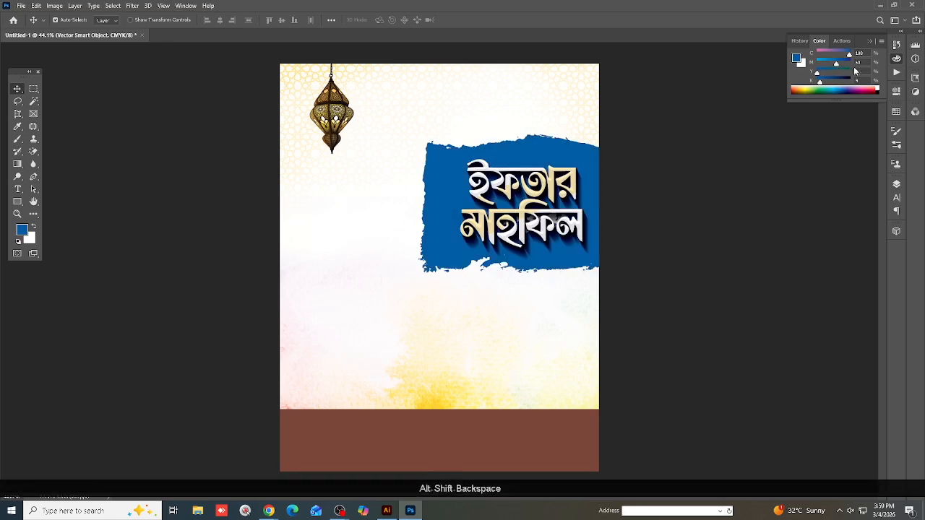
# Make a freehand lasso selection over the upper part of the blue brush shape and feather it by 100 pixels.
pyautogui.scroll(3, 640, 166)
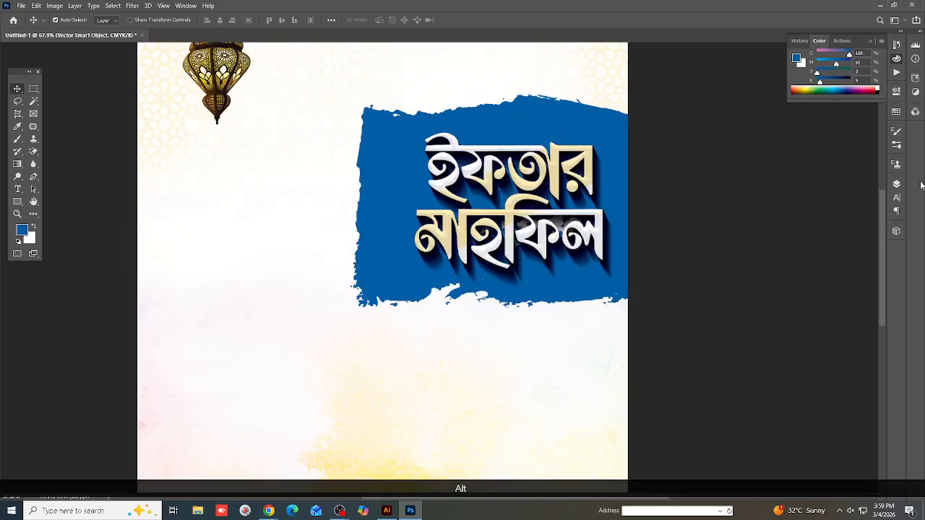
pyautogui.click(896, 184)
pyautogui.scroll(3, 723, 177)
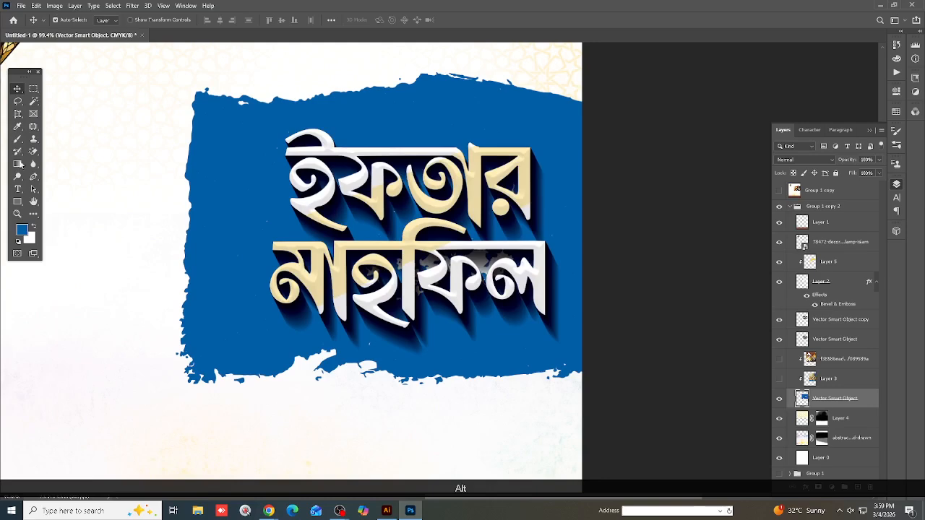
pyautogui.click(18, 101)
pyautogui.moveTo(143, 251)
pyautogui.mouseDown()
pyautogui.moveTo(190, 303)
pyautogui.moveTo(241, 222)
pyautogui.moveTo(296, 191)
pyautogui.moveTo(550, 249)
pyautogui.moveTo(270, 41)
pyautogui.moveTo(119, 72)
pyautogui.mouseUp()
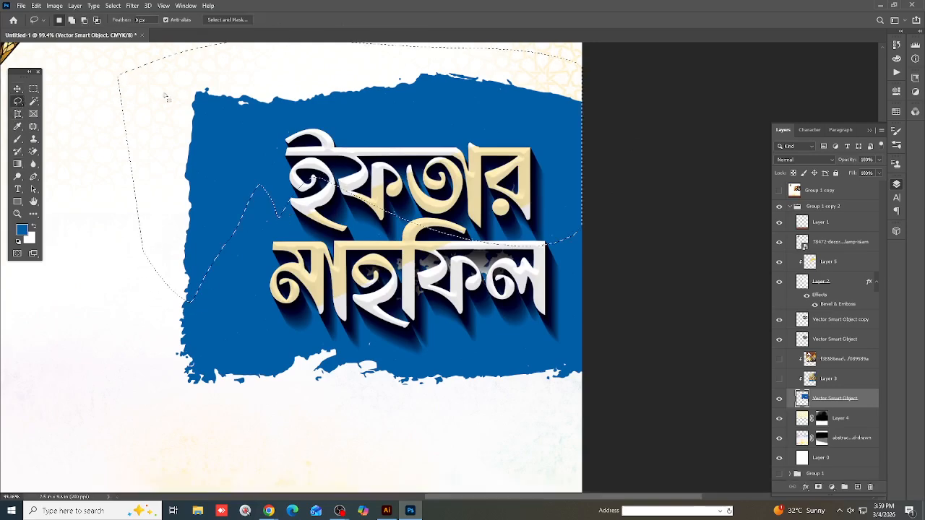
pyautogui.hotkey('shift', 'F6')
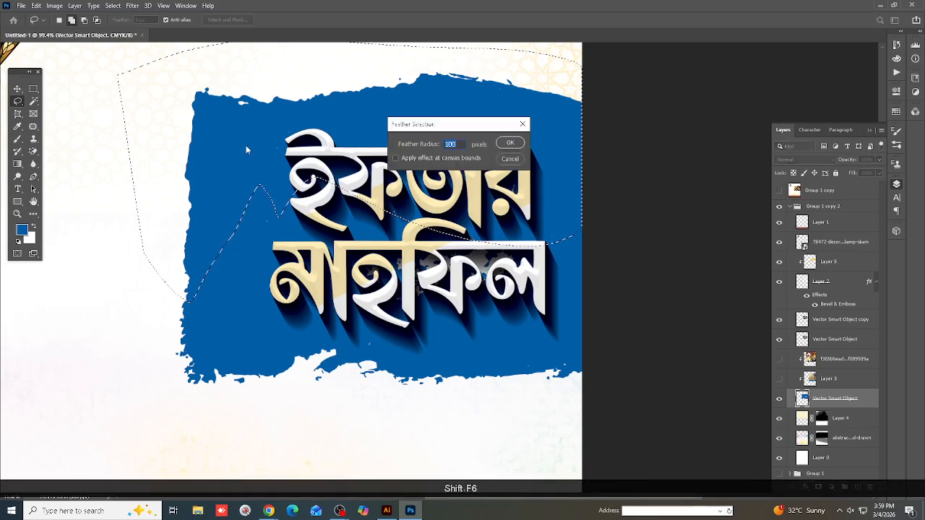
pyautogui.press('Return')
# Fill the feathered selection with the foreground blue on a new clipped layer, deselect, and set that layer to Multiply.
pyautogui.hotkey('ctrl', 'shift', 'n')
pyautogui.press('Return')
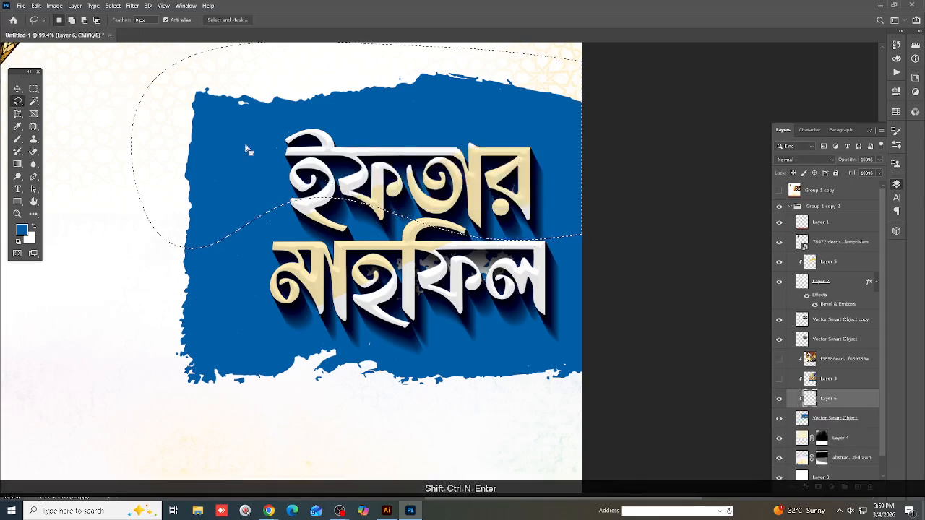
pyautogui.hotkey('alt', 'BackSpace')
pyautogui.press('BackSpace')
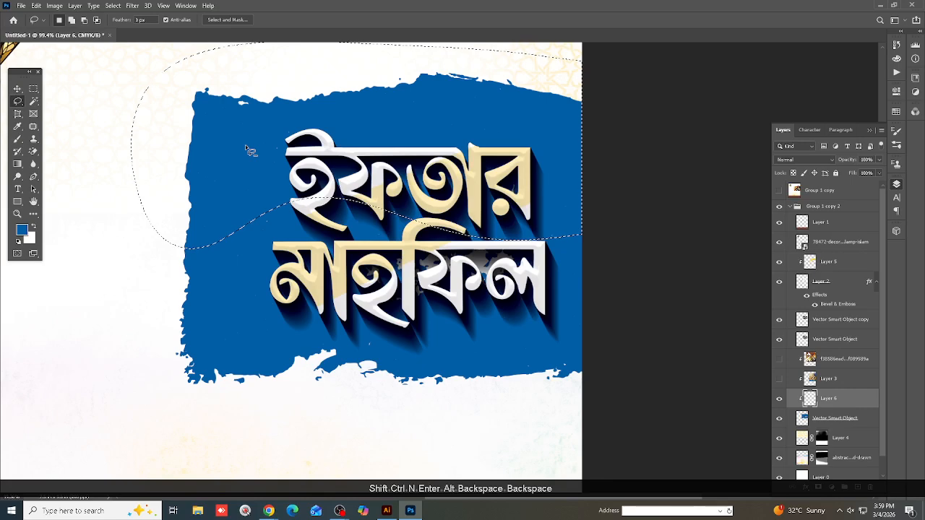
pyautogui.hotkey('ctrl', 'd')
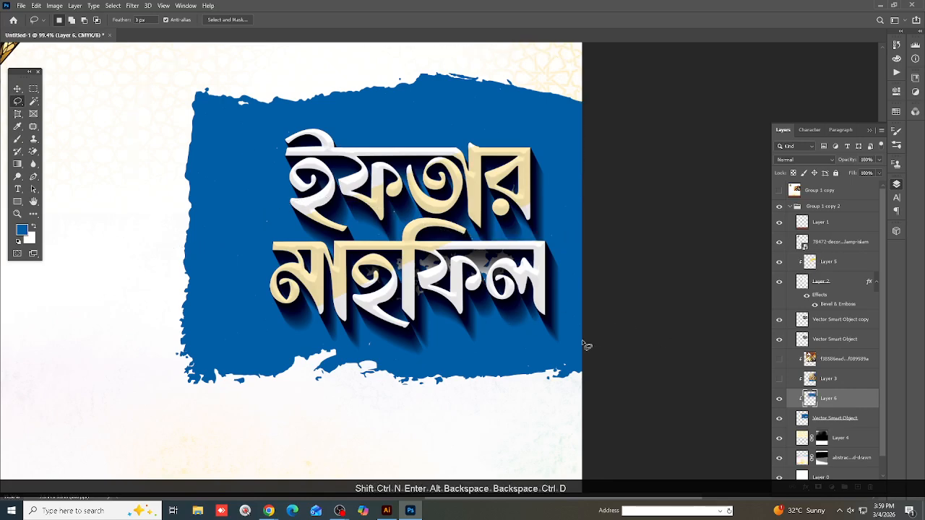
pyautogui.click(800, 160)
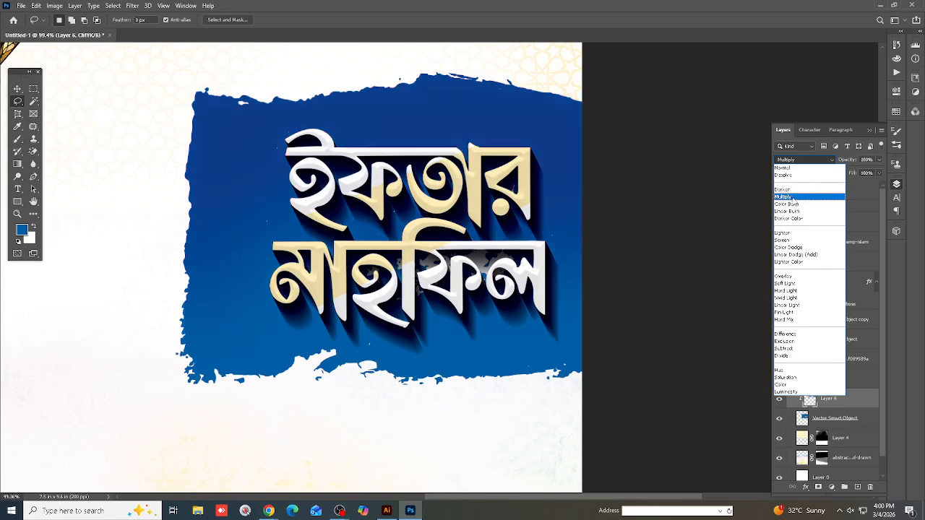
pyautogui.click(784, 197)
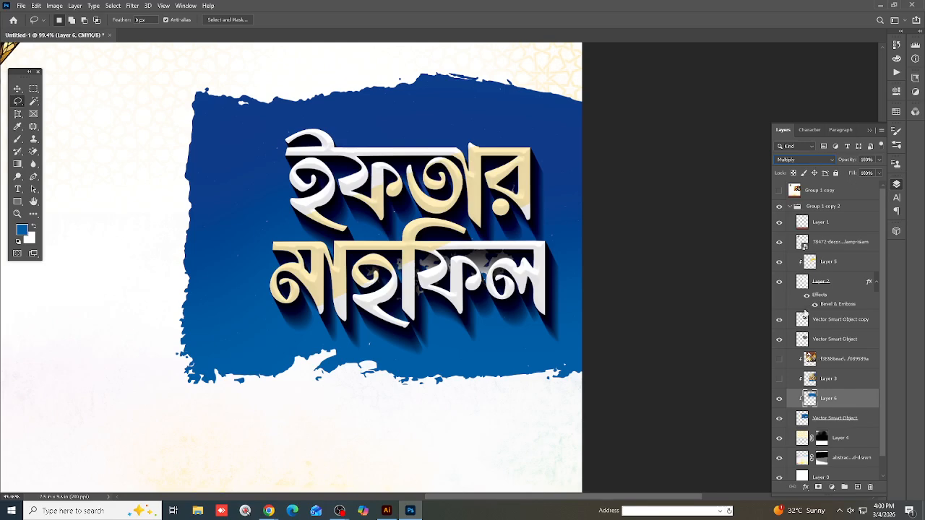
# Show Layer 3, recolour it with a blue-to-white Gradient Map, and set its blend mode to Overlay.
pyautogui.click(827, 383)
pyautogui.click(779, 379)
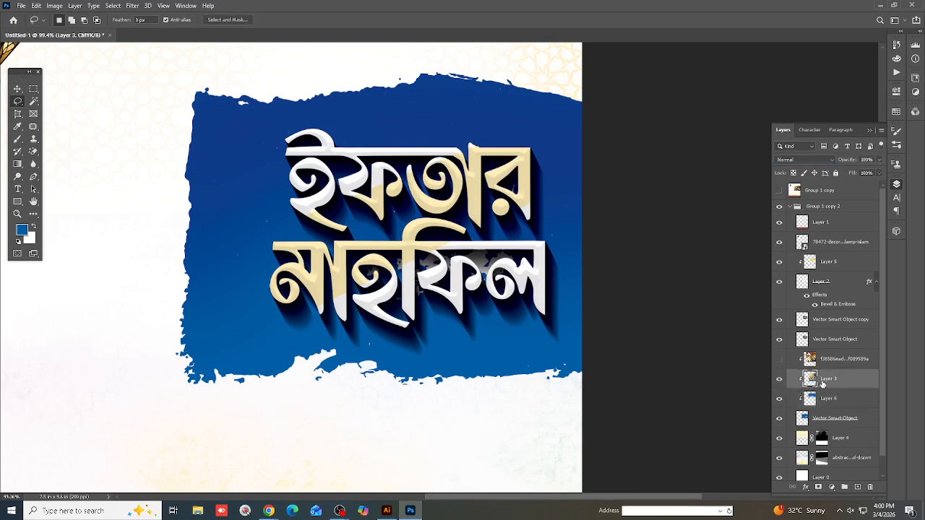
pyautogui.click(52, 7)
pyautogui.moveTo(68, 32)
pyautogui.click(194, 163)
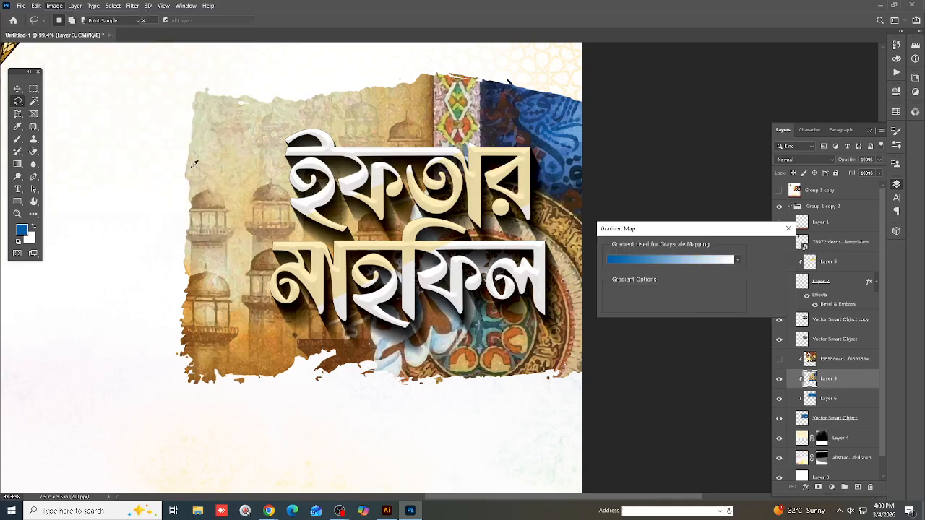
pyautogui.press('Return')
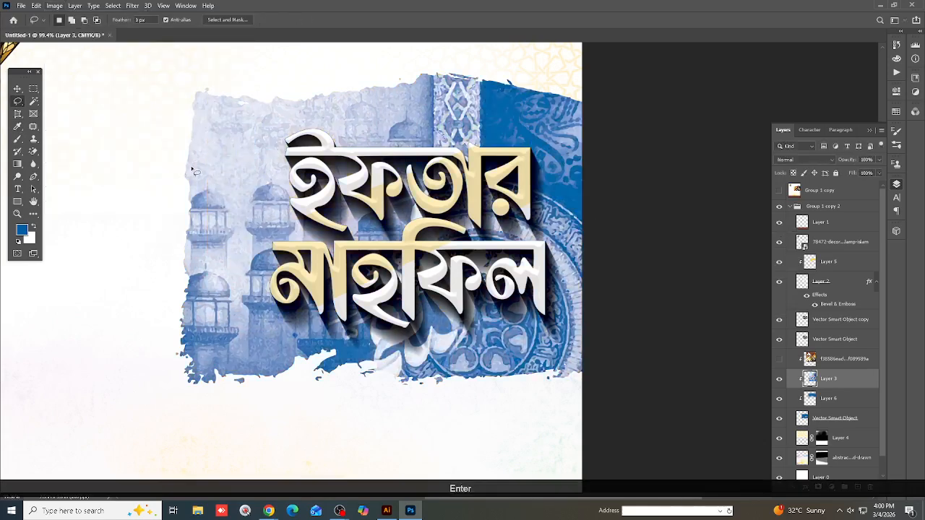
pyautogui.click(801, 159)
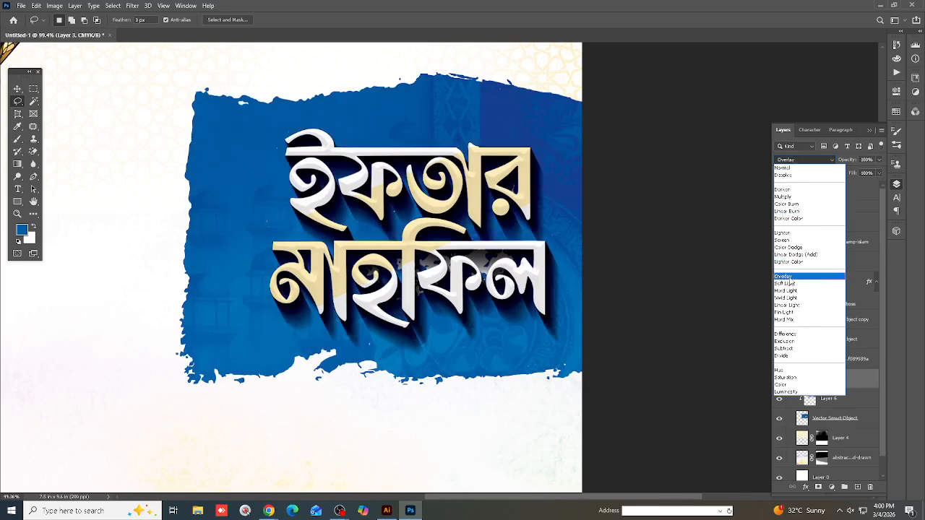
pyautogui.click(790, 279)
# Show the clipped image layer above Layer 3 and apply the same blue-to-white Gradient Map to it.
pyautogui.click(831, 359)
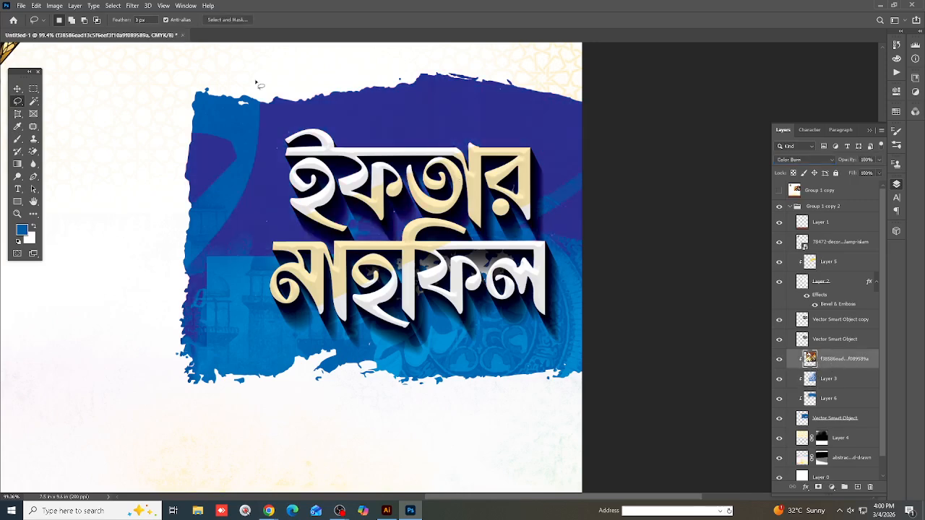
pyautogui.click(54, 6)
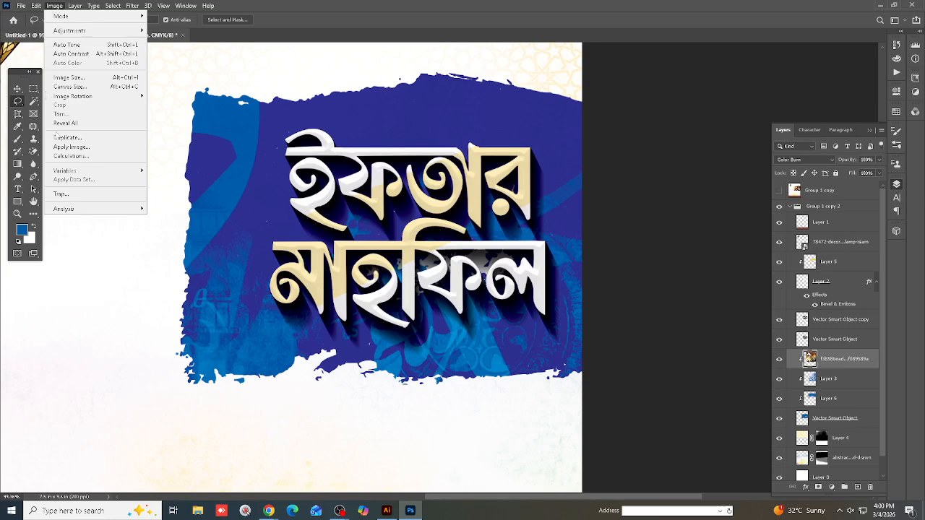
pyautogui.moveTo(88, 36)
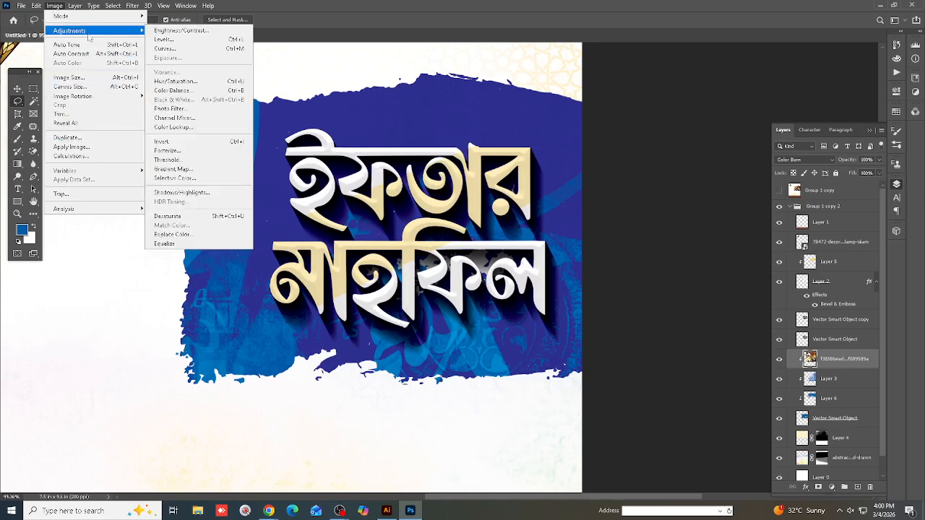
pyautogui.click(192, 171)
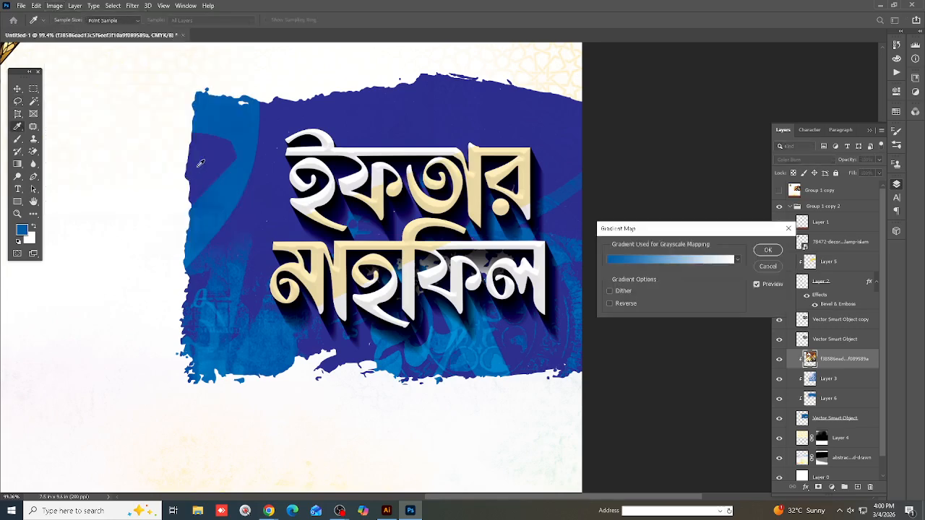
pyautogui.click(766, 251)
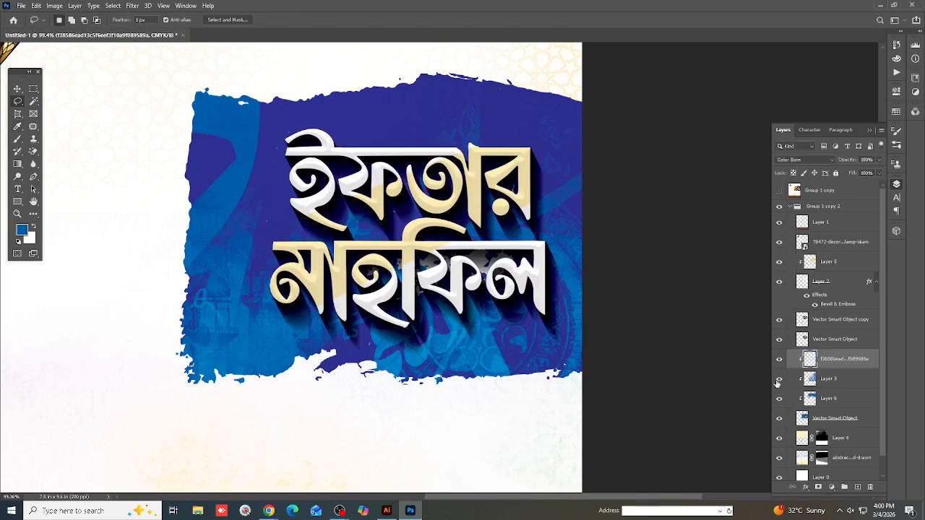
# Undo the last change and set the clipped image layer above Layer 3 to the Multiply blend mode.
pyautogui.hotkey('ctrl', 'z')
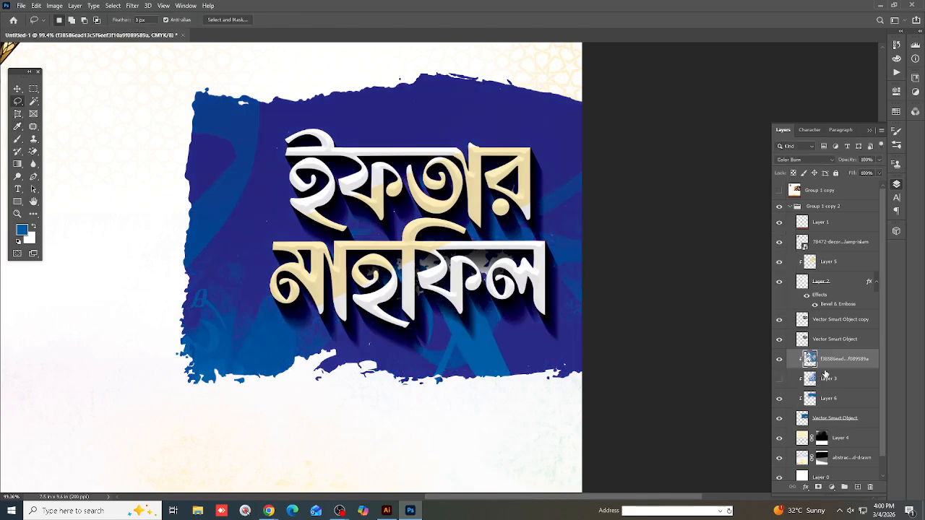
pyautogui.click(801, 162)
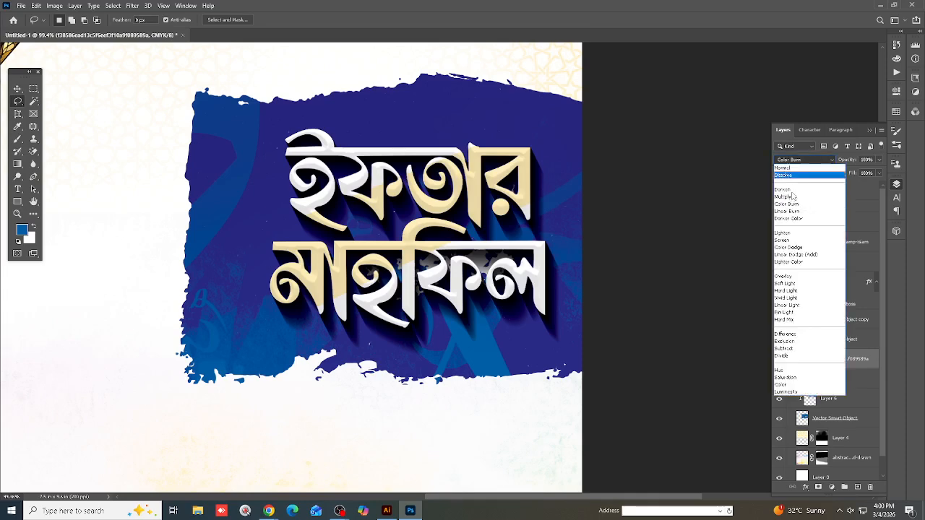
pyautogui.click(784, 197)
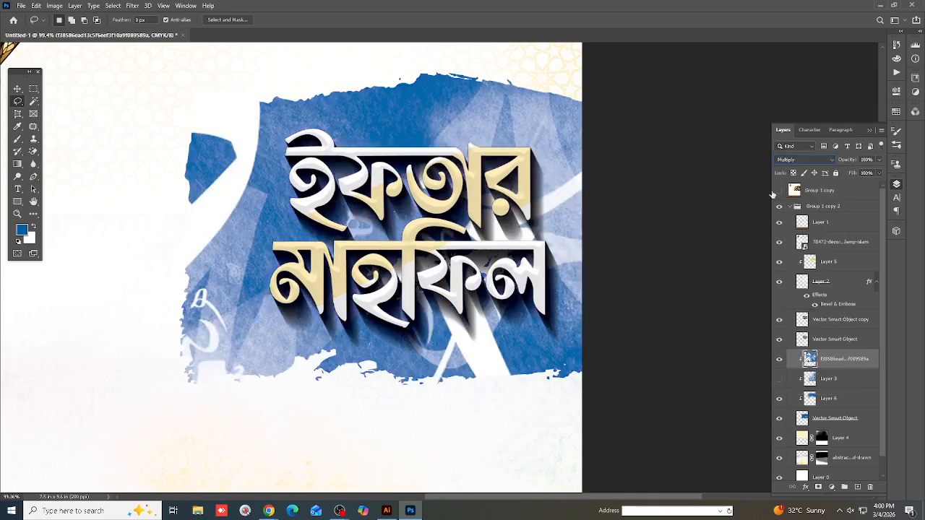
pyautogui.press('alt')
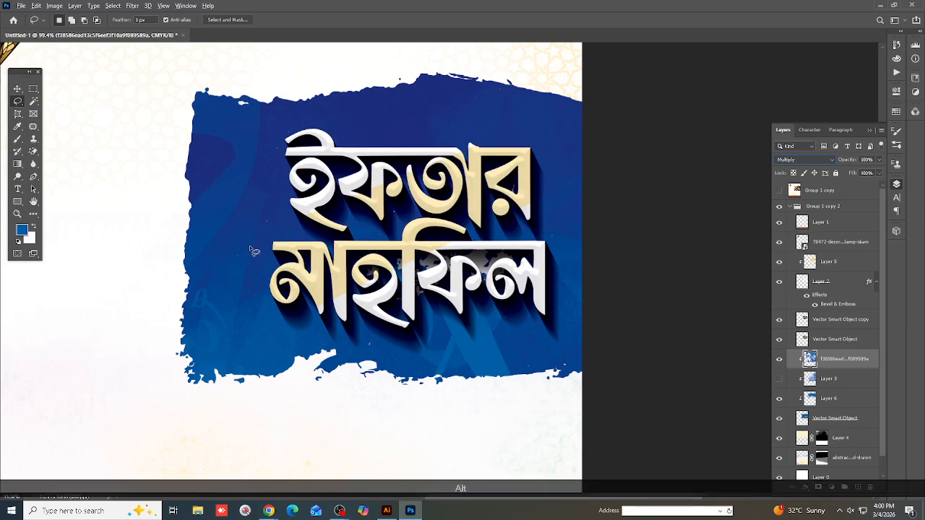
# Narrow the clipped image layer to about 77% of its width so it sits over the blue brush shape.
pyautogui.hotkey('ctrl', 'alt', 't')
pyautogui.scroll(-5, 307, 275)
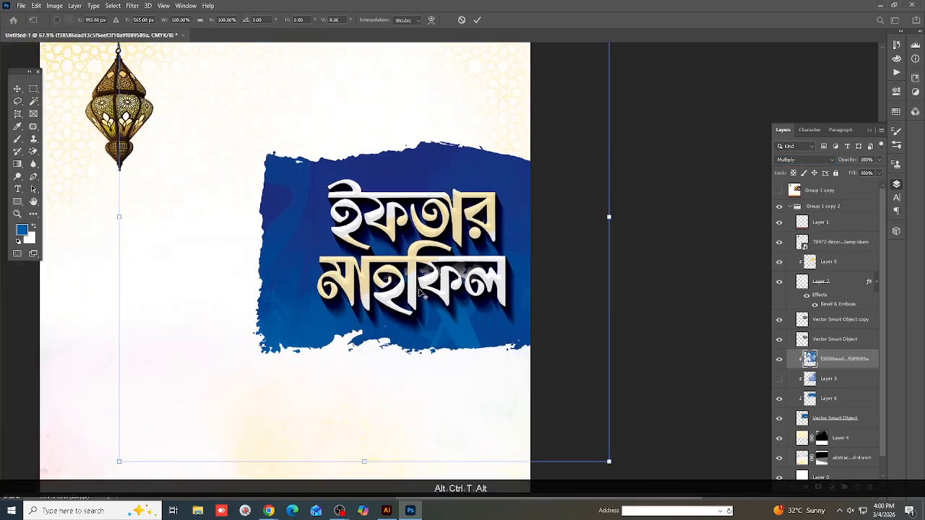
pyautogui.moveTo(324, 180); pyautogui.dragTo(419, 224)
pyautogui.press('Return')
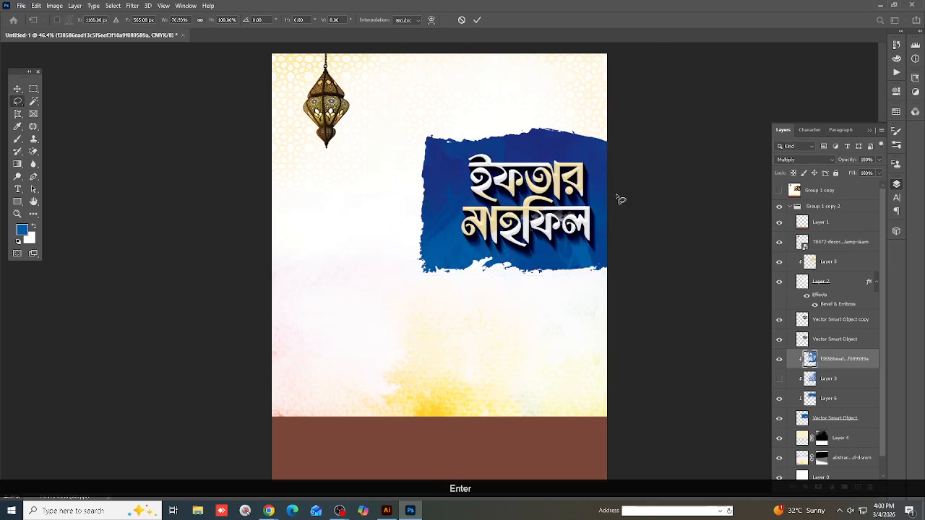
# Show Layer 3 and lower its opacity to 55%.
pyautogui.hotkey('ctrl', '0')
pyautogui.press('alt')
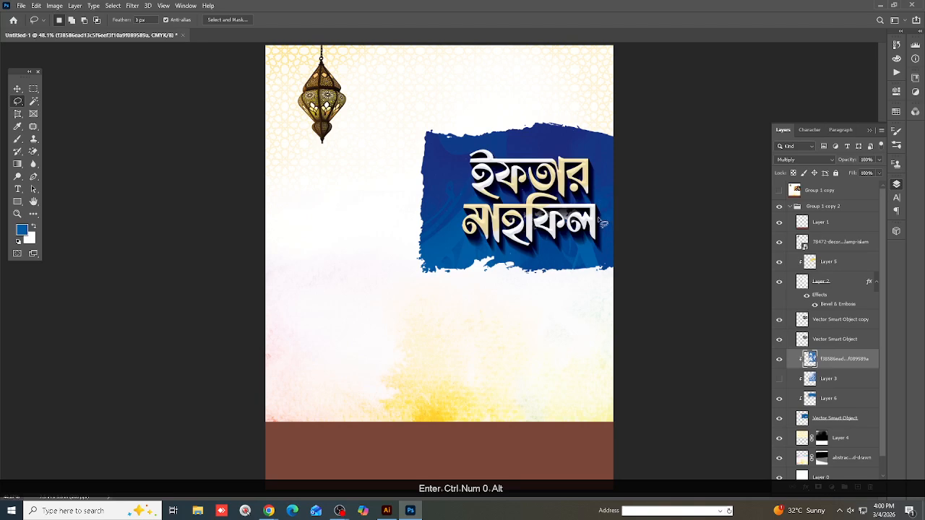
pyautogui.scroll(4, 602, 224)
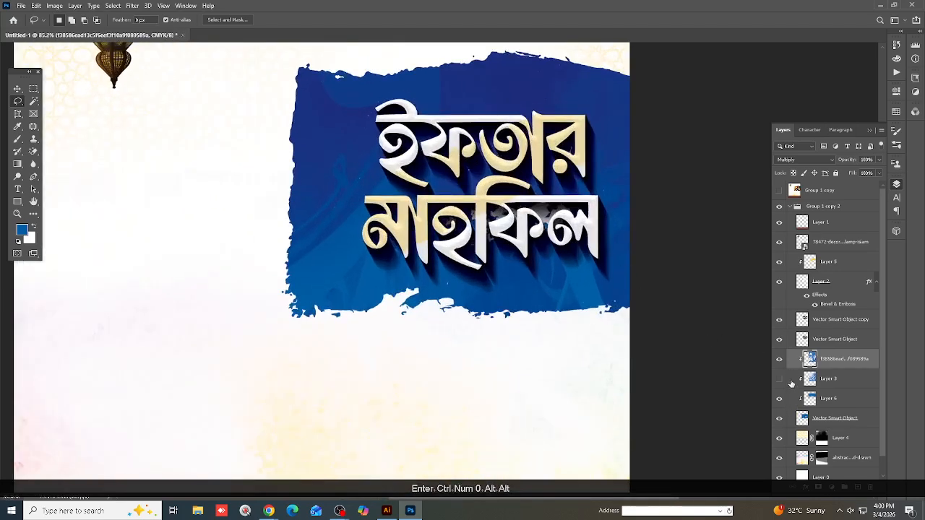
pyautogui.click(843, 381)
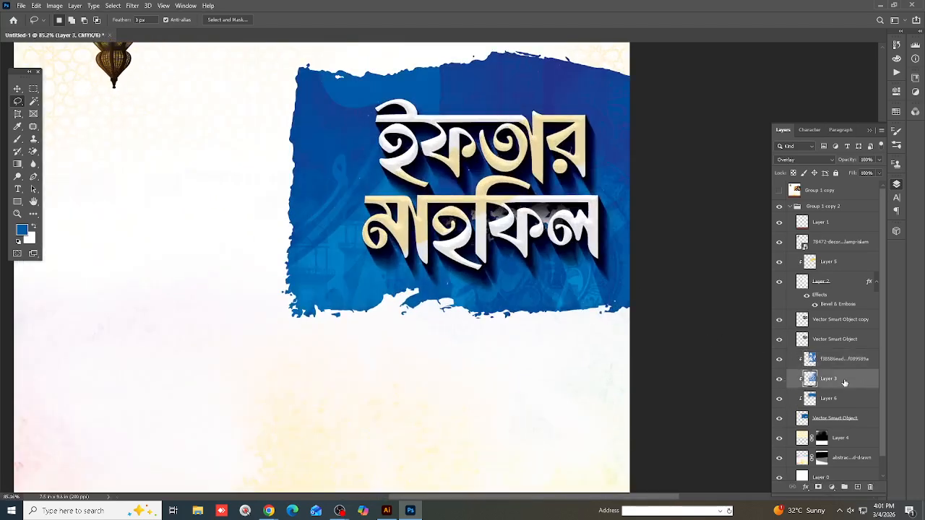
pyautogui.click(879, 159)
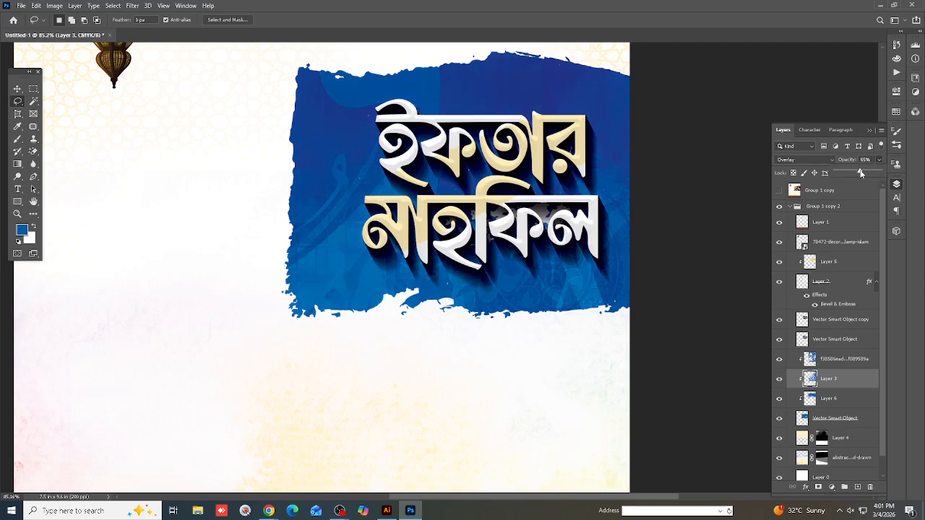
pyautogui.hotkey('ctrl', 'alt', '0')
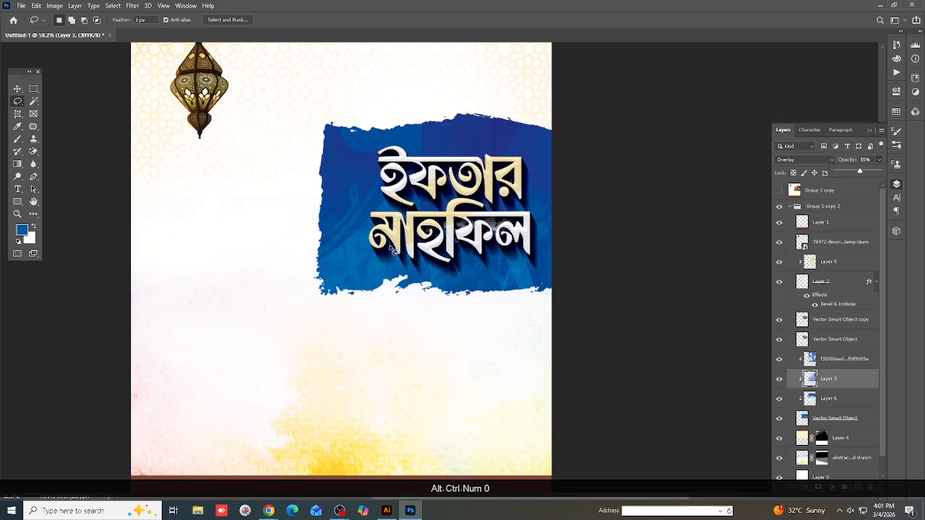
# Duplicate the masked watercolor background layer and move the copy up the poster.
pyautogui.press('v')
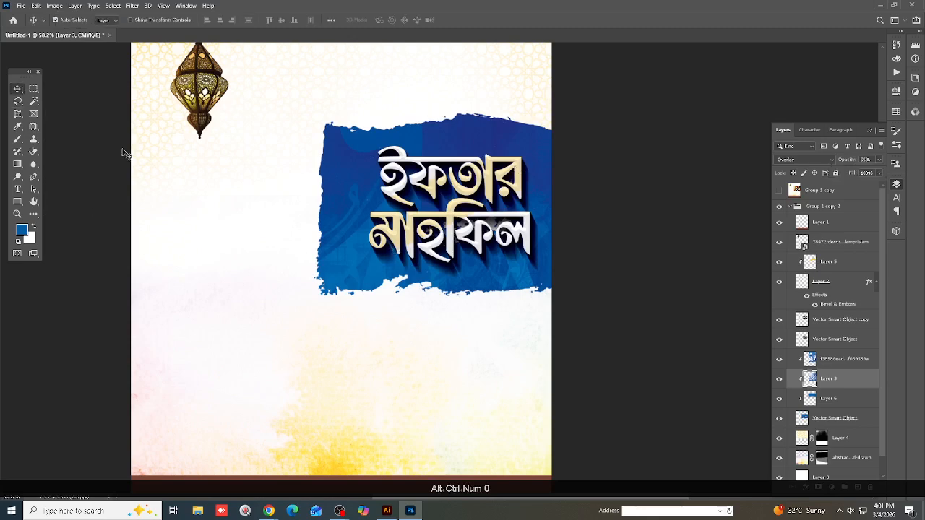
pyautogui.keyDown('alt'); pyautogui.scroll(-4, 372, 213); pyautogui.keyUp('alt')
pyautogui.click(504, 301)
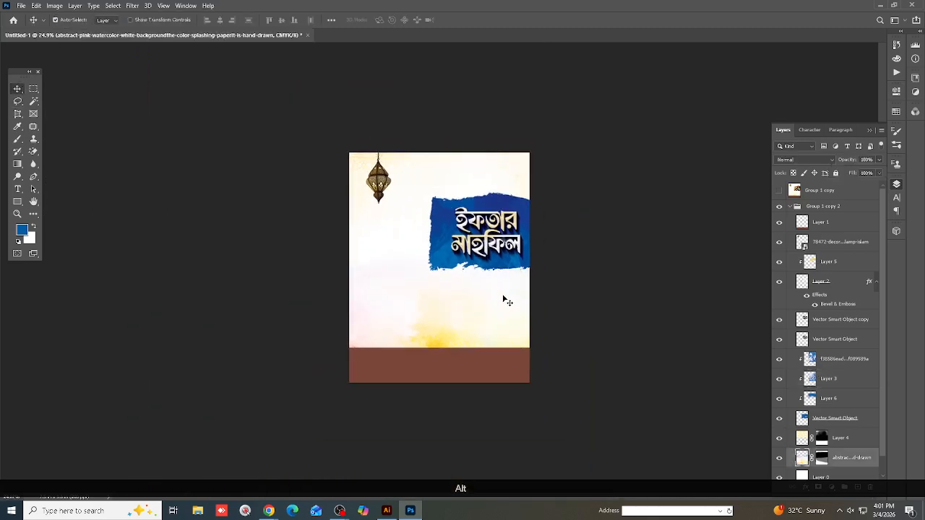
pyautogui.hotkey('ctrl', 'j')
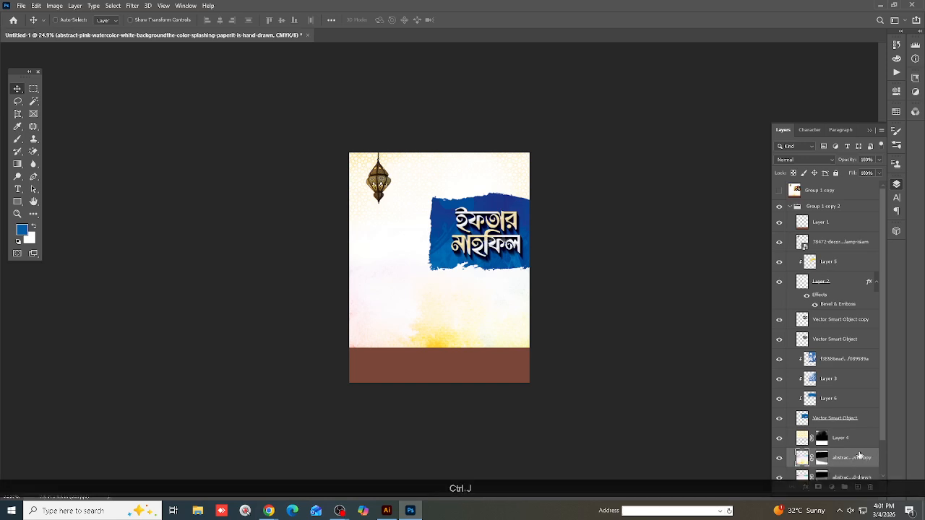
pyautogui.hotkey('ctrl', 't')
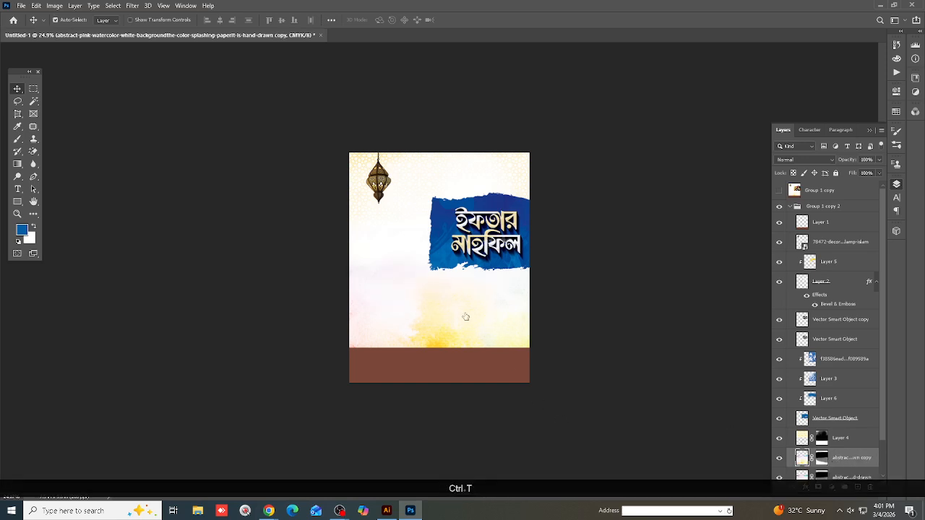
pyautogui.moveTo(456, 299); pyautogui.dragTo(457, 223)
pyautogui.hotkey('shift', 'Return')
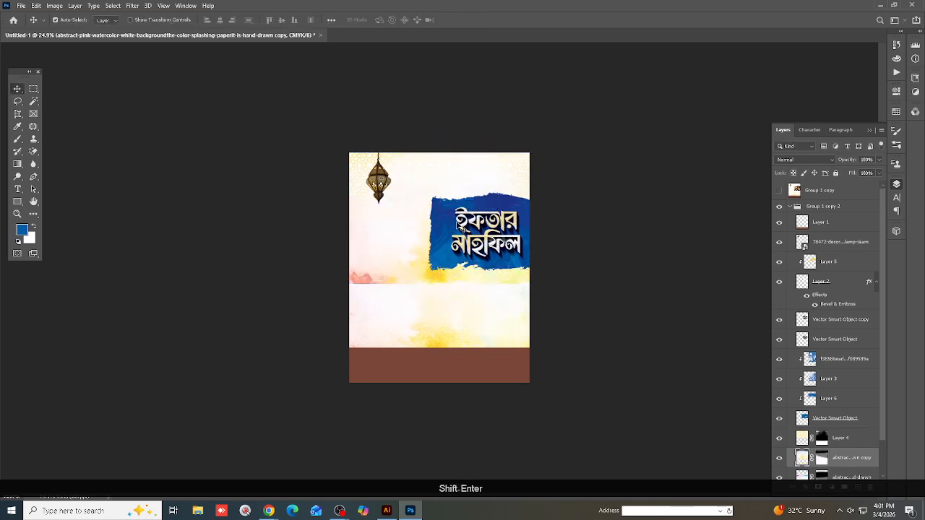
# Invert the layer mask of the duplicated watercolor layer to reveal its upper area on the poster.
pyautogui.click(822, 459)
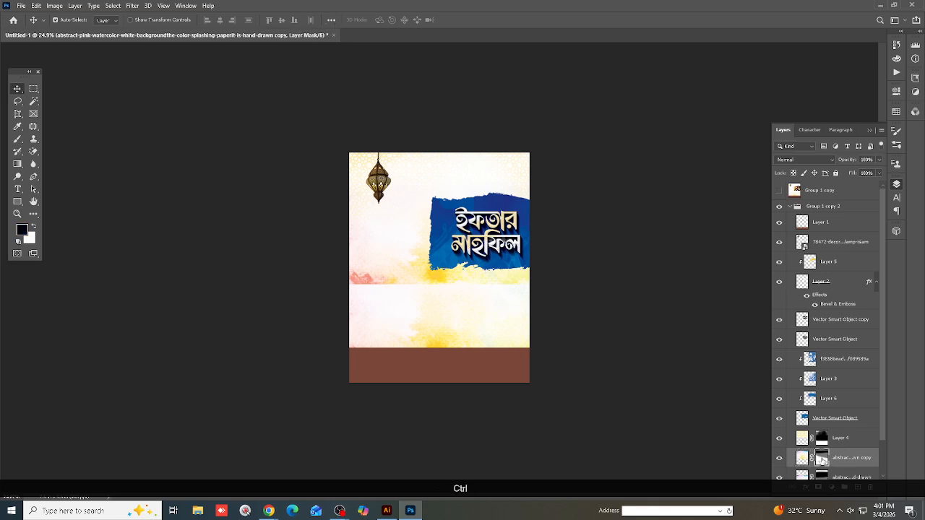
pyautogui.hotkey('ctrl', 'i')
pyautogui.scroll(2, 464, 250)
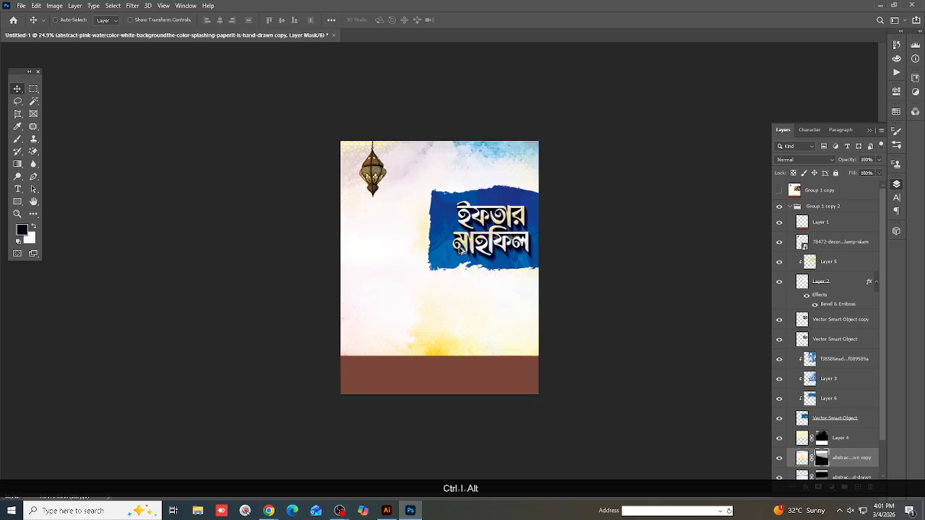
pyautogui.scroll(1, 465, 250)
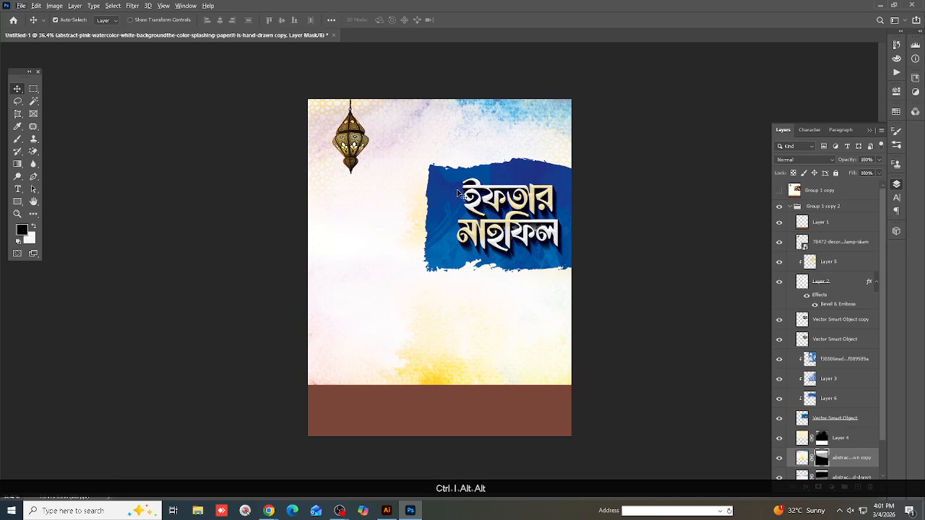
pyautogui.scroll(1, 462, 195)
pyautogui.scroll(-2, 423, 179)
pyautogui.scroll(1, 416, 184)
pyautogui.scroll(-2, 416, 184)
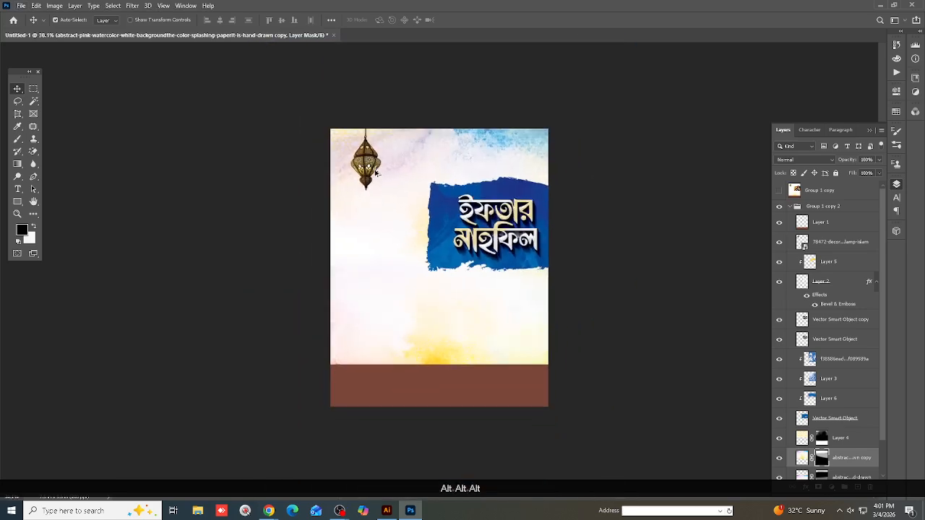
pyautogui.scroll(1, 376, 178)
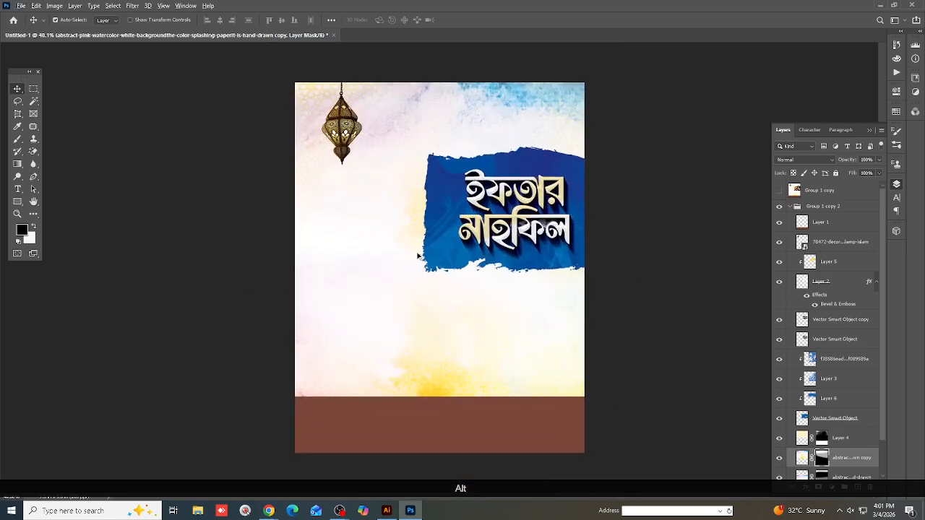
pyautogui.scroll(-1, 392, 265)
pyautogui.hotkey('ctrl', '0')
# Fill the band along the poster's bottom edge on Layer 1 with the foreground blue (C100 M50 Y0 K5).
pyautogui.keyDown('ctrl'); pyautogui.click(522, 462); pyautogui.keyUp('ctrl')
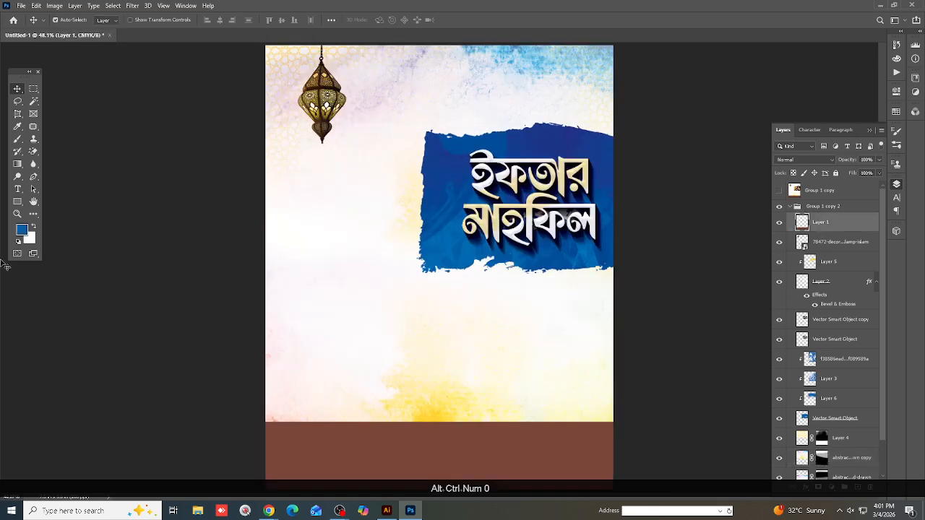
pyautogui.press('n')
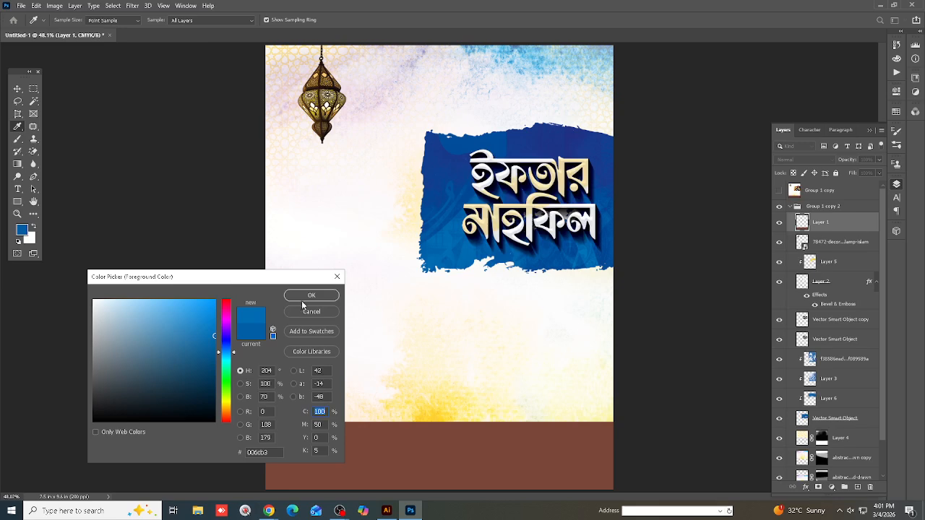
pyautogui.click(301, 301)
pyautogui.hotkey('shift', 'alt', 'BackSpace')
pyautogui.scroll(-2, 307, 311)
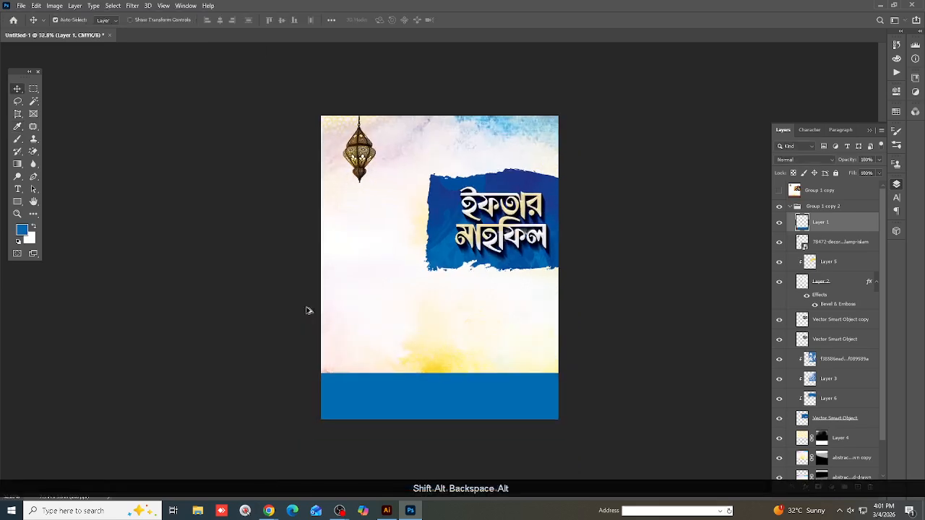
pyautogui.scroll(-4, 306, 311)
pyautogui.scroll(3, 354, 310)
# Set the foreground colour to orange-red b33700 and refill the poster's bottom band on Layer 1 with it.
pyautogui.click(20, 229)
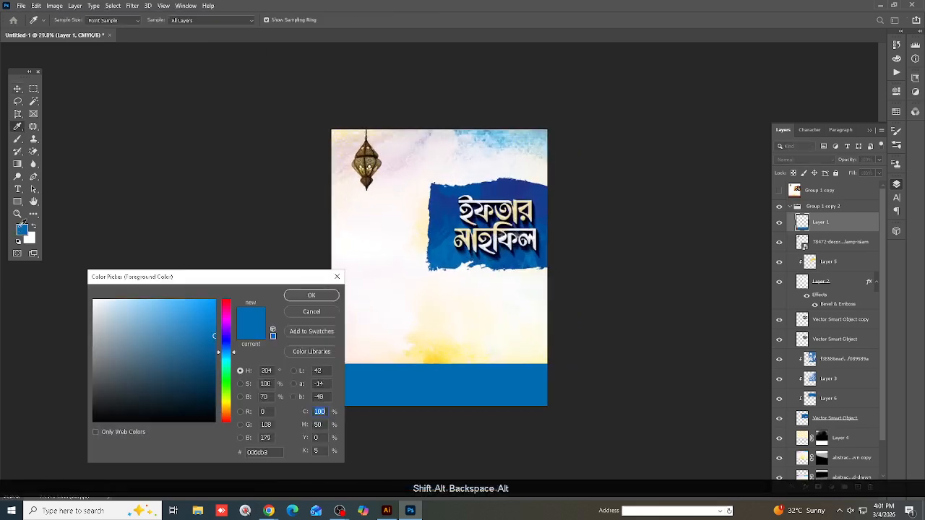
pyautogui.click(224, 417)
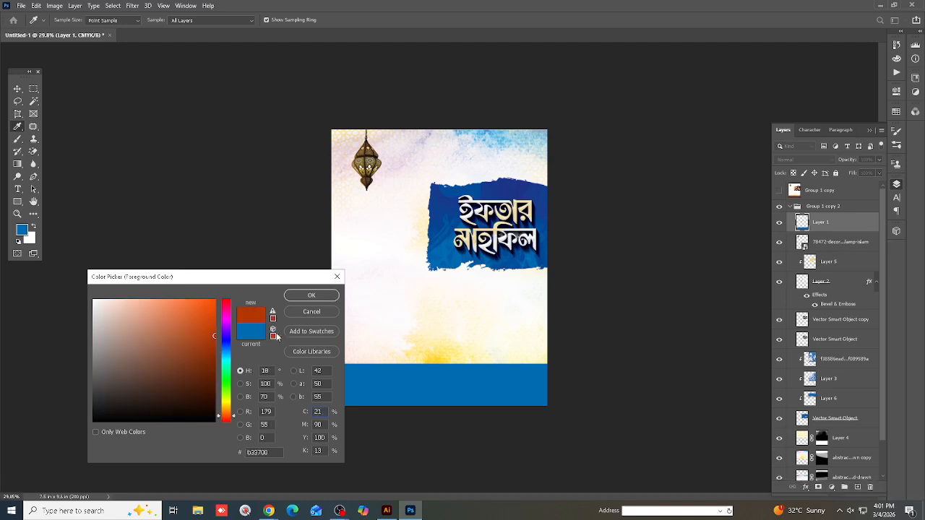
pyautogui.click(312, 295)
pyautogui.hotkey('alt', 'shift', 'BackSpace')
pyautogui.press('ctrl+KP_0')
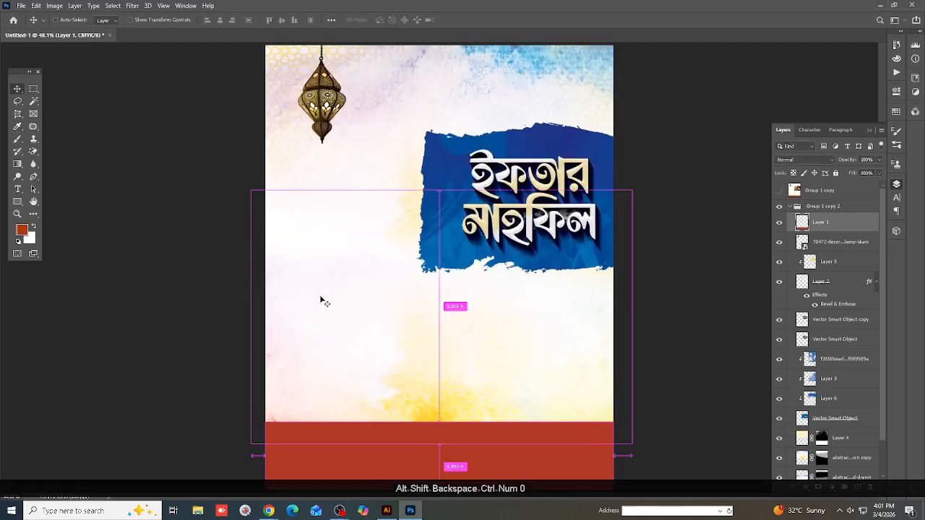
# Collapse the Group 1 copy 2 group, duplicate it, and merge the duplicate into a single layer.
pyautogui.scroll(-3, 303, 279)
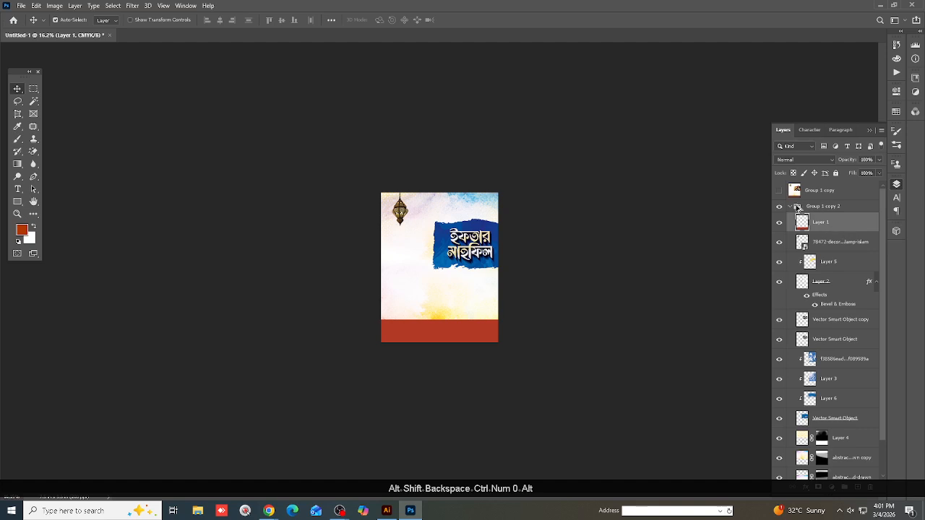
pyautogui.click(792, 207)
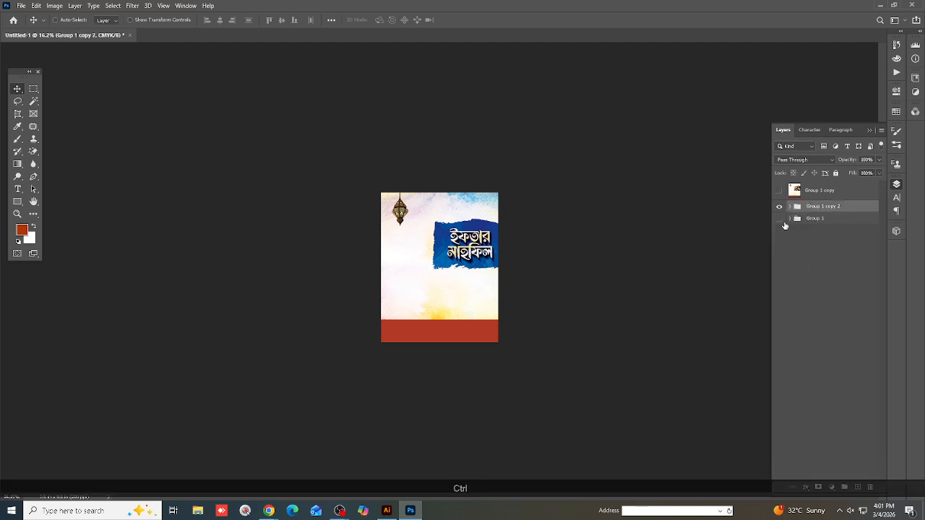
pyautogui.hotkey('ctrl', 'j')
pyautogui.hotkey('ctrl', 'e')
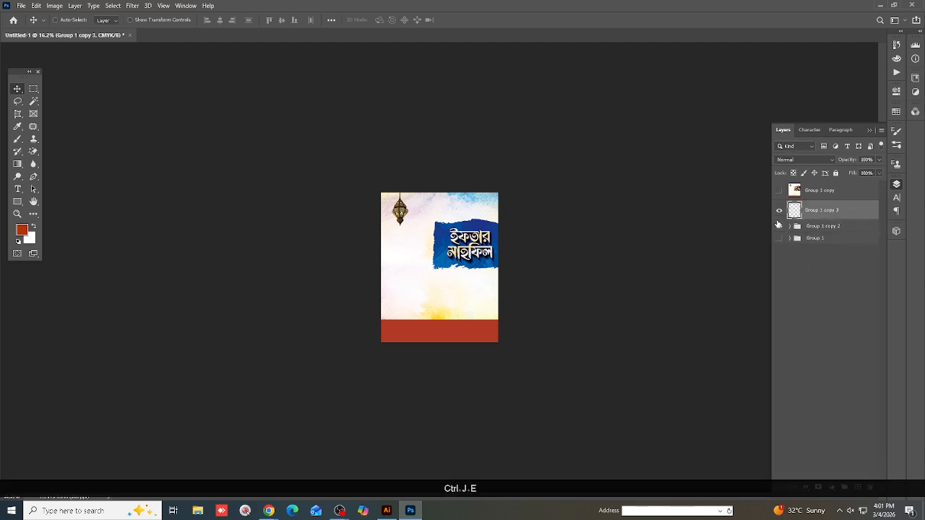
pyautogui.press('ctrl+KP_0')
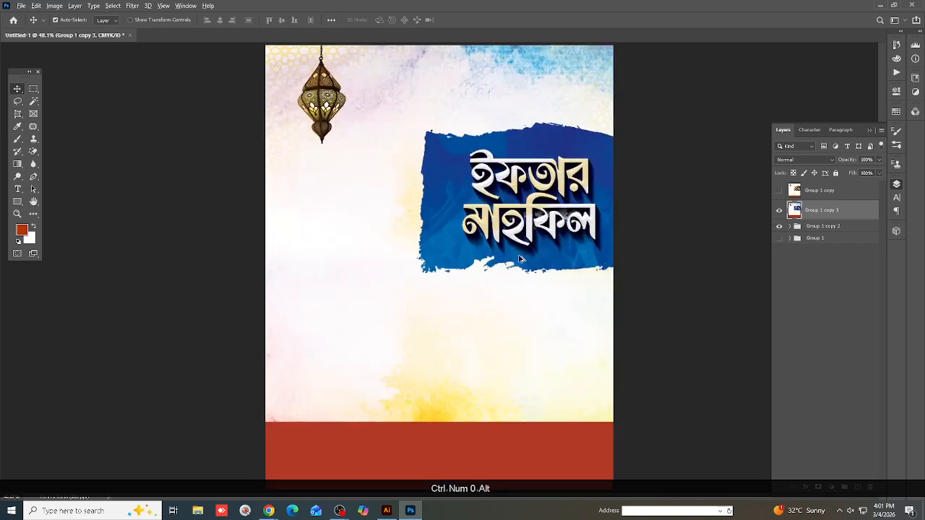
pyautogui.scroll(-2, 455, 251)
pyautogui.press('ctrl+KP_0')
pyautogui.scroll(-3, 444, 246)
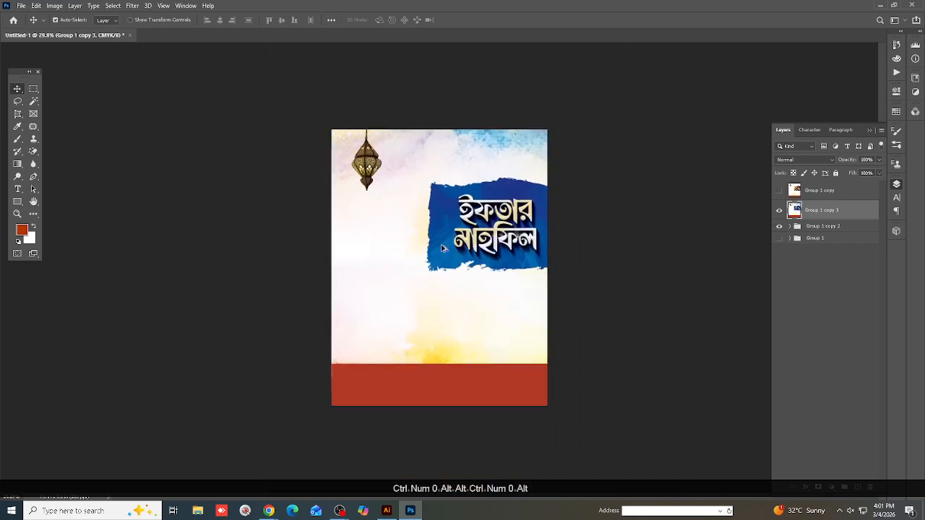
# Switch to Illustrator, paste the merged blue poster artwork, and place it beside the existing poster, clear of the artboard.
pyautogui.click(386, 511)
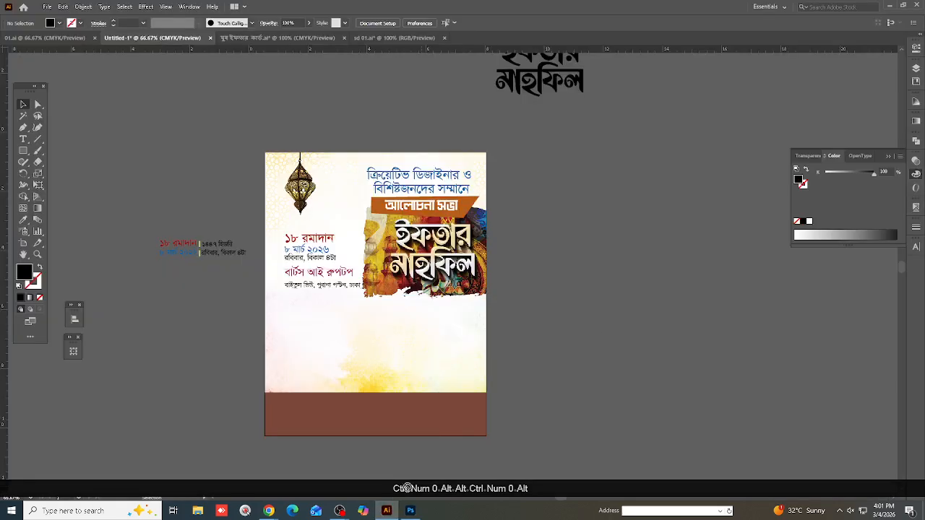
pyautogui.hotkey('ctrl', 'v')
pyautogui.scroll(-1, 595, 323)
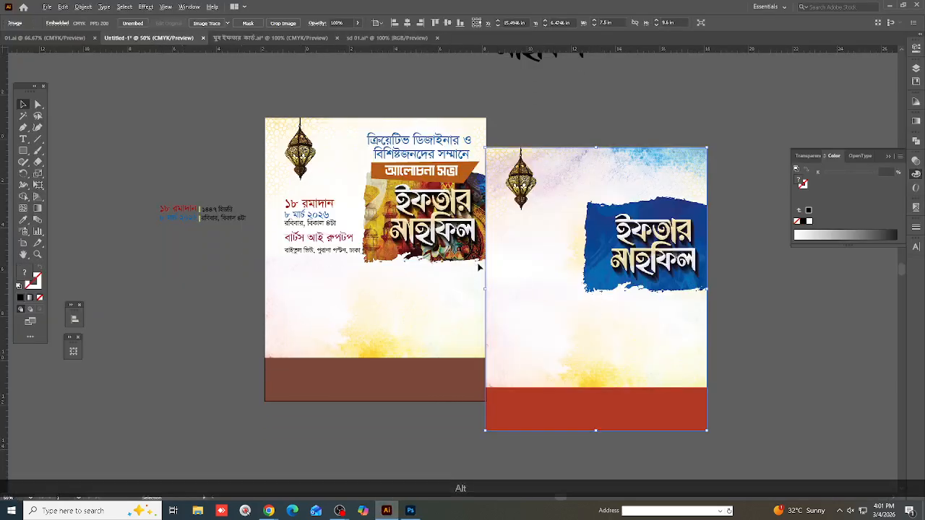
pyautogui.scroll(-1, 506, 267)
pyautogui.moveTo(529, 267); pyautogui.dragTo(649, 294)
pyautogui.click(315, 122)
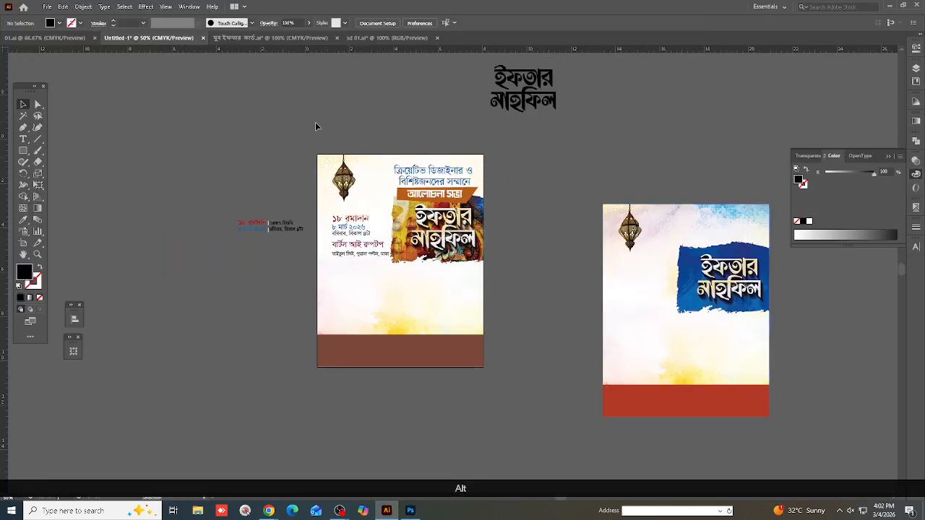
# Unlock all objects and move the blue poster artwork farther away to clear space beside the existing poster.
pyautogui.hotkey('alt', 'shift')
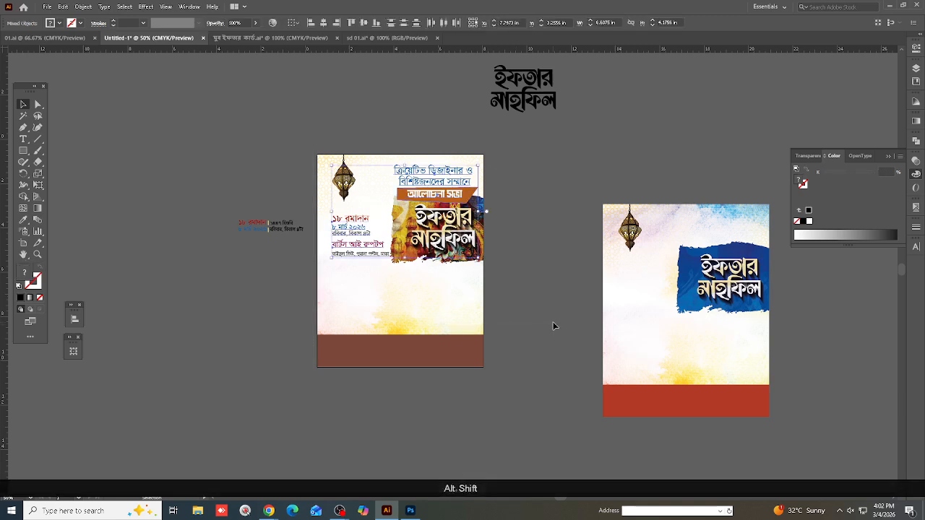
pyautogui.hotkey('ctrl', 'alt', '2')
pyautogui.scroll(-1, 553, 326)
pyautogui.moveTo(634, 274); pyautogui.dragTo(714, 351)
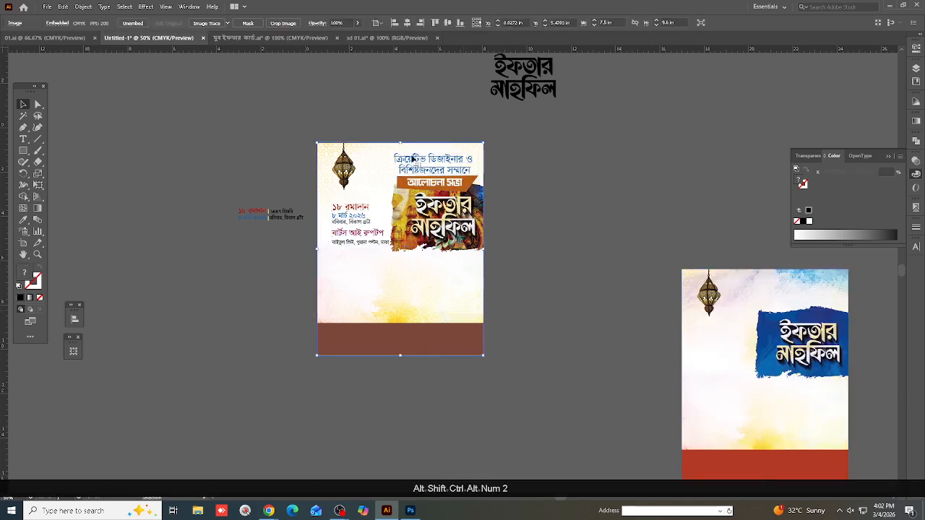
# Duplicate the complete existing poster, including its background and texts, directly beside the original.
pyautogui.click(316, 118)
pyautogui.moveTo(316, 118); pyautogui.dragTo(499, 363)
pyautogui.moveTo(412, 298); pyautogui.dragTo(590, 317)
pyautogui.click(686, 170)
# Place the blue artwork over the duplicate poster, send it to the back, and delete the duplicate's old multicoloured background.
pyautogui.scroll(1, 731, 258)
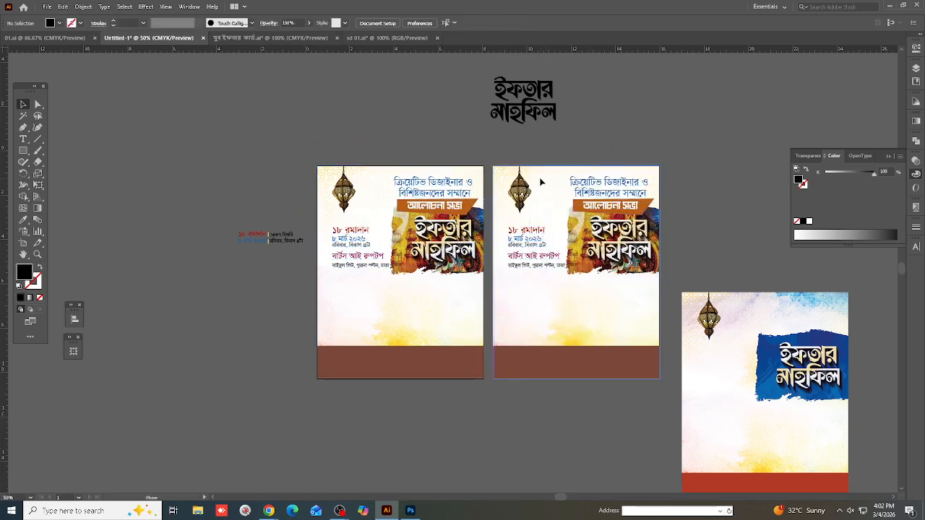
pyautogui.moveTo(539, 177); pyautogui.dragTo(540, 178)
pyautogui.hotkey('ctrl', 'shift', '[')
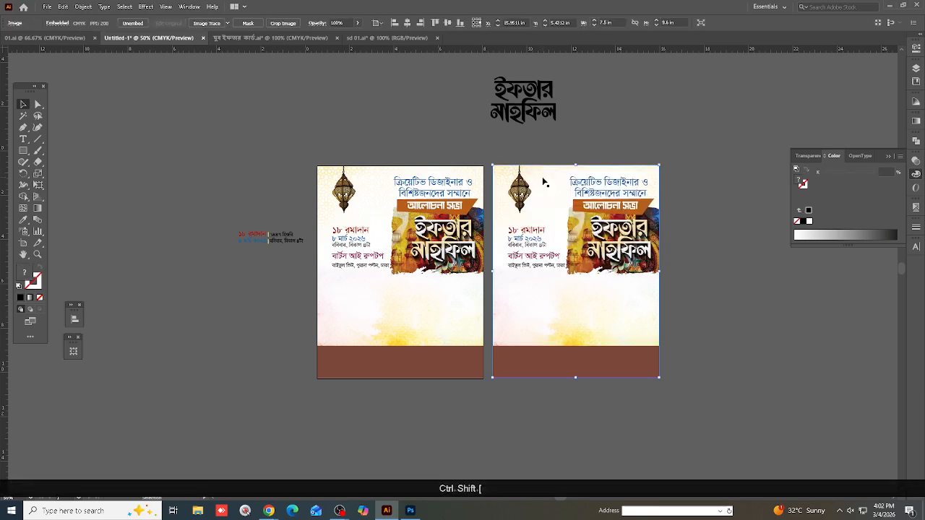
pyautogui.click(559, 311)
pyautogui.press('BackSpace')
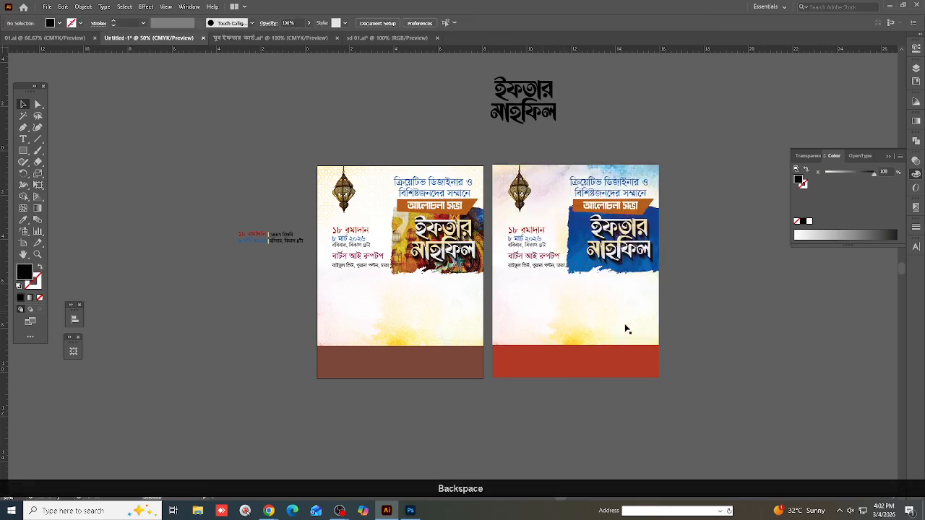
pyautogui.scroll(1, 545, 283)
pyautogui.scroll(3, 545, 282)
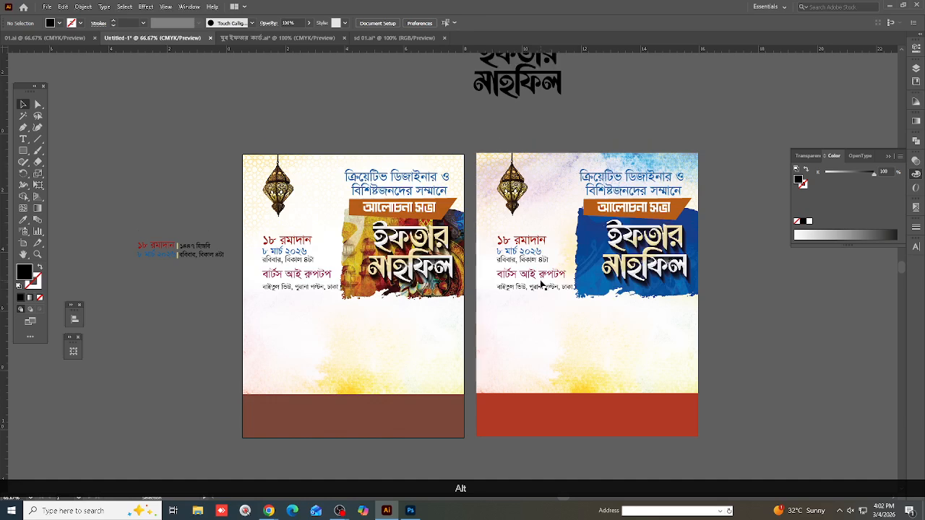
pyautogui.scroll(1, 519, 280)
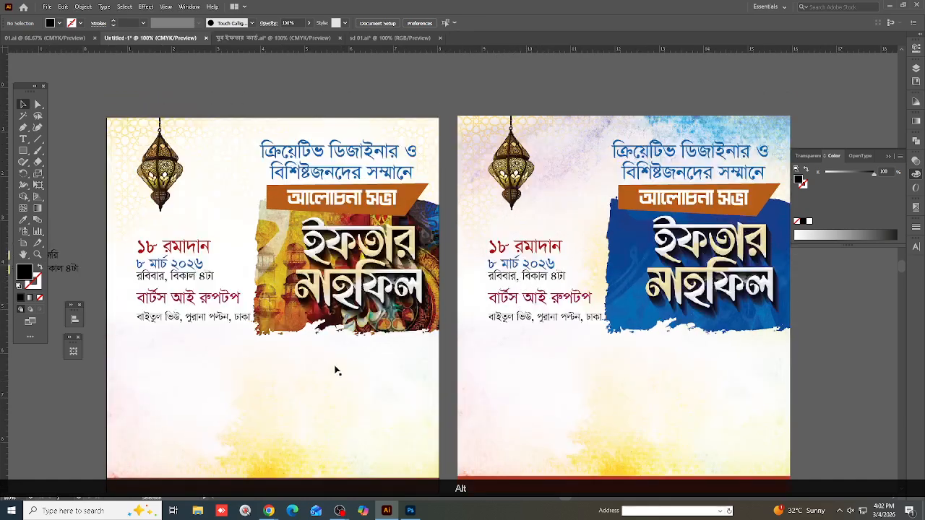